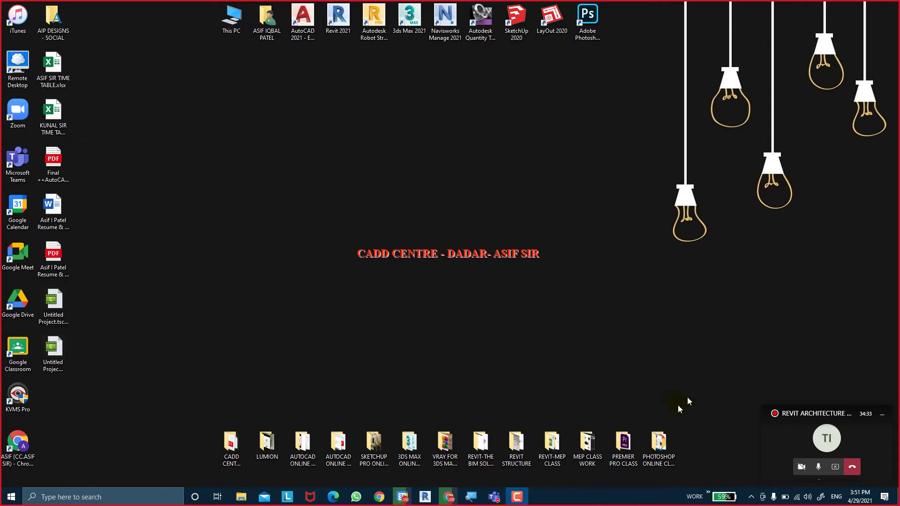
Step: Bring the Teams meeting window to the front, then minimize it
{"action": "mouse_move", "coordinate": [493, 498]}
{"action": "left_click", "coordinate": [500, 448]}
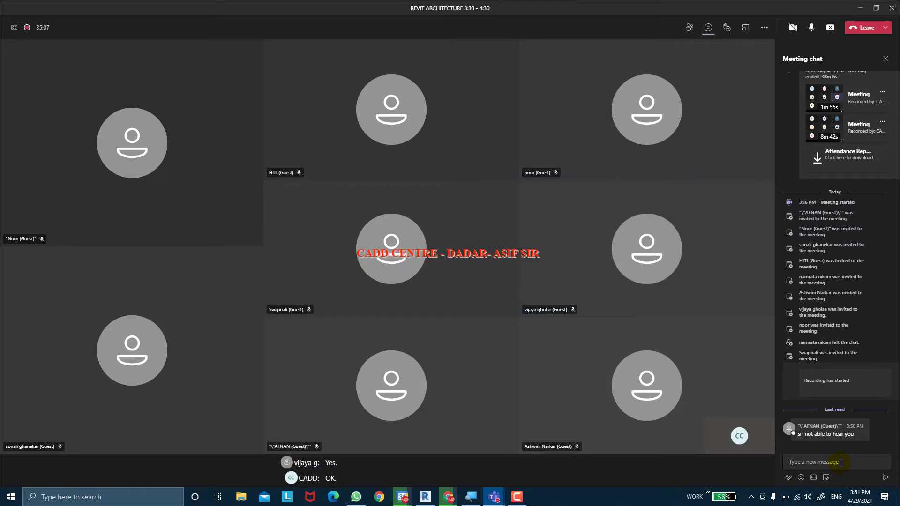
{"action": "left_click", "coordinate": [855, 11]}
Step: Refresh the desktop and bring Chrome forward with the Teams join page
{"action": "right_click", "coordinate": [400, 187]}
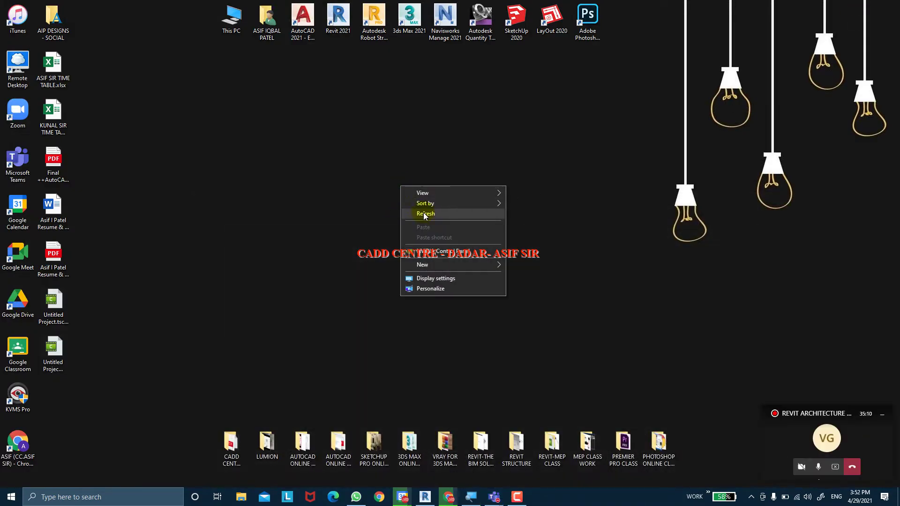
{"action": "left_click", "coordinate": [433, 213]}
{"action": "left_click", "coordinate": [448, 497]}
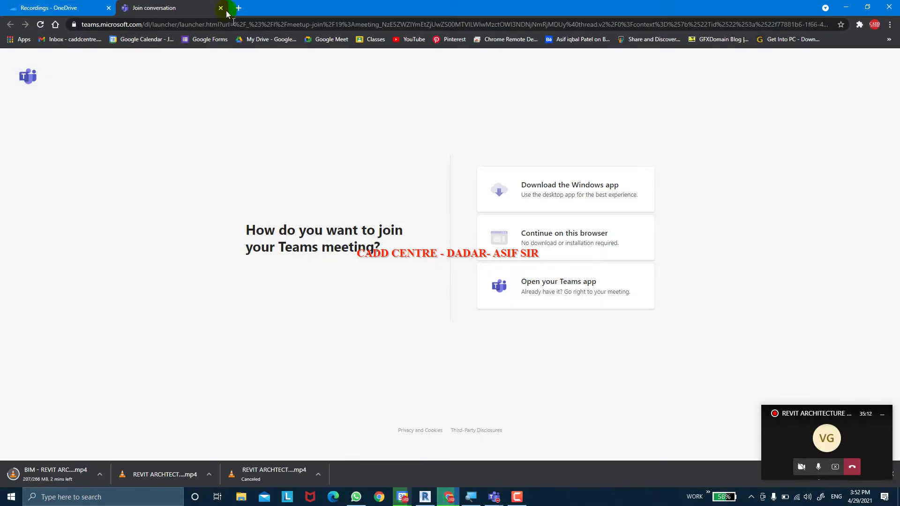
Step: Search Google for SPOT LIGHT in a new tab and show the image results
{"action": "left_click", "coordinate": [238, 9]}
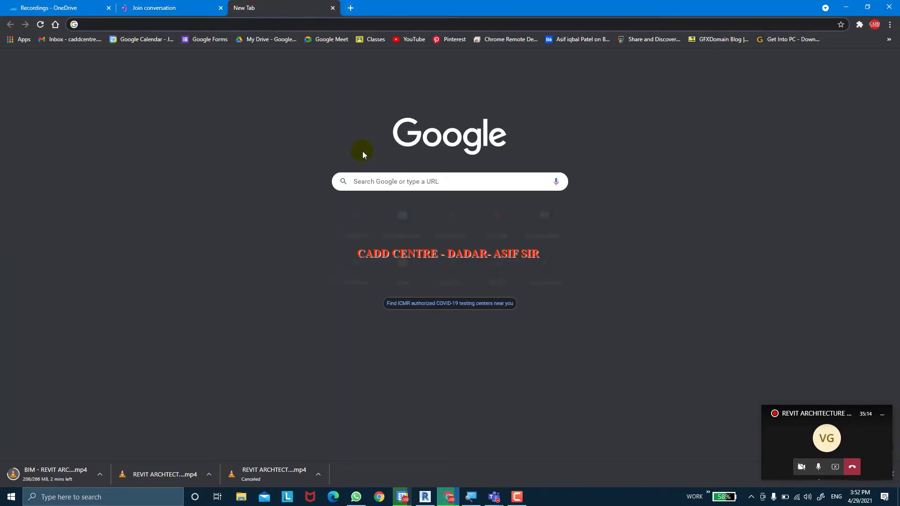
{"action": "type", "text": "SPOT LIGHT"}
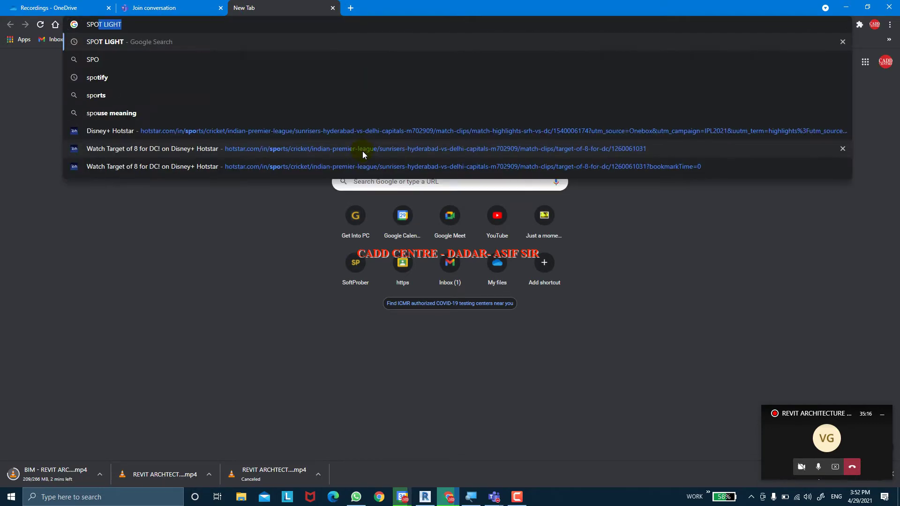
{"action": "key", "text": "Return"}
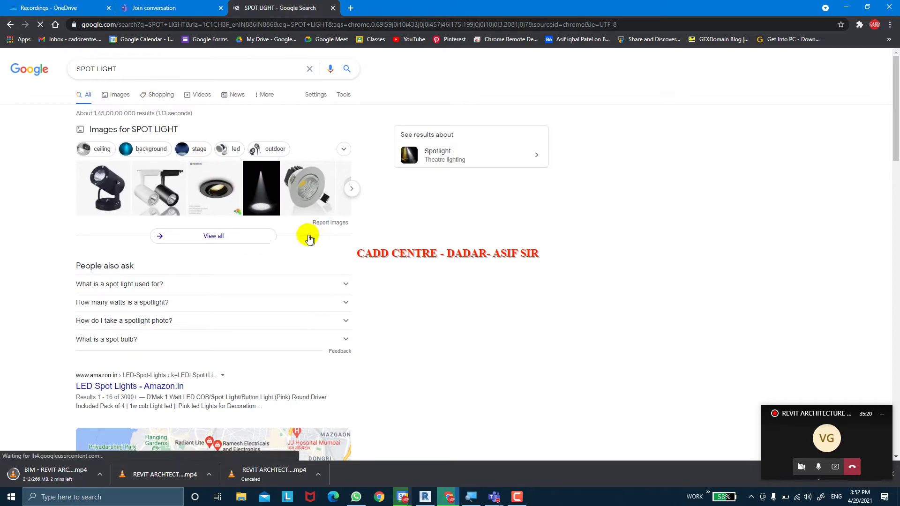
{"action": "left_click", "coordinate": [320, 201]}
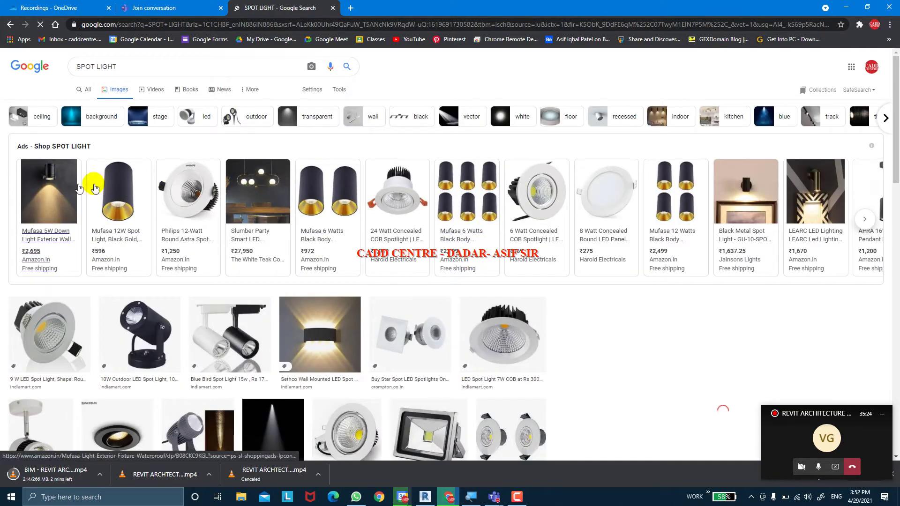
Step: Preview the 9 W LED Spot Light, Spot Light Brushes and SPOT LIGHT VRAY READY images
{"action": "left_click", "coordinate": [49, 334]}
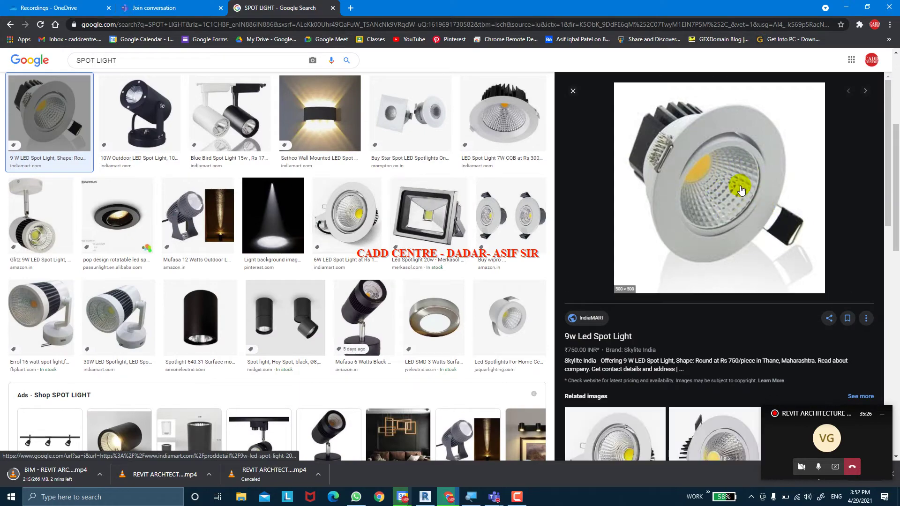
{"action": "scroll", "coordinate": [641, 333], "scroll_direction": "down", "scroll_amount": 3}
{"action": "scroll", "coordinate": [641, 333], "scroll_direction": "down", "scroll_amount": 2}
{"action": "scroll", "coordinate": [482, 358], "scroll_direction": "down", "scroll_amount": 6}
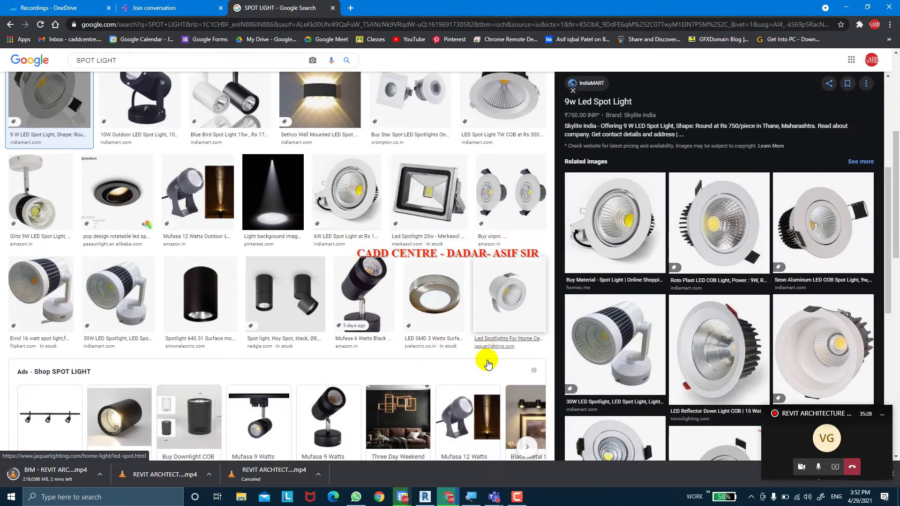
{"action": "scroll", "coordinate": [340, 324], "scroll_direction": "down", "scroll_amount": 5}
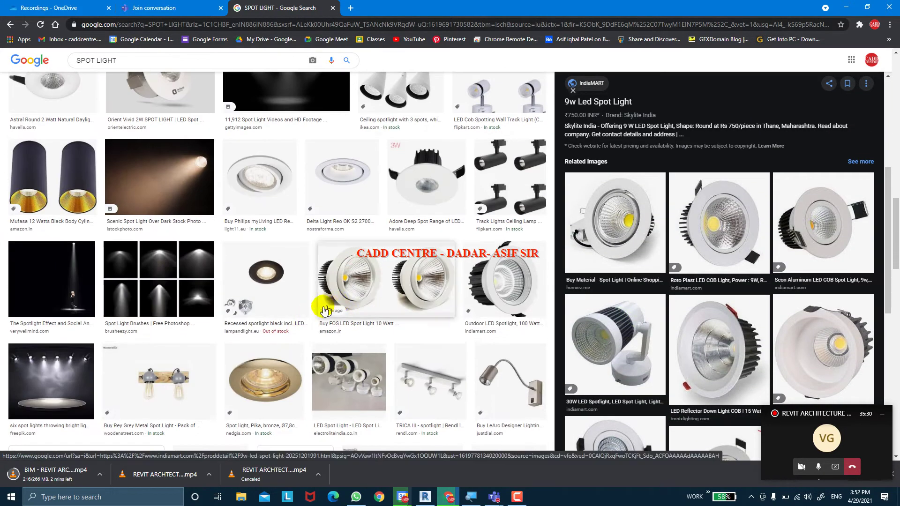
{"action": "left_click", "coordinate": [185, 254]}
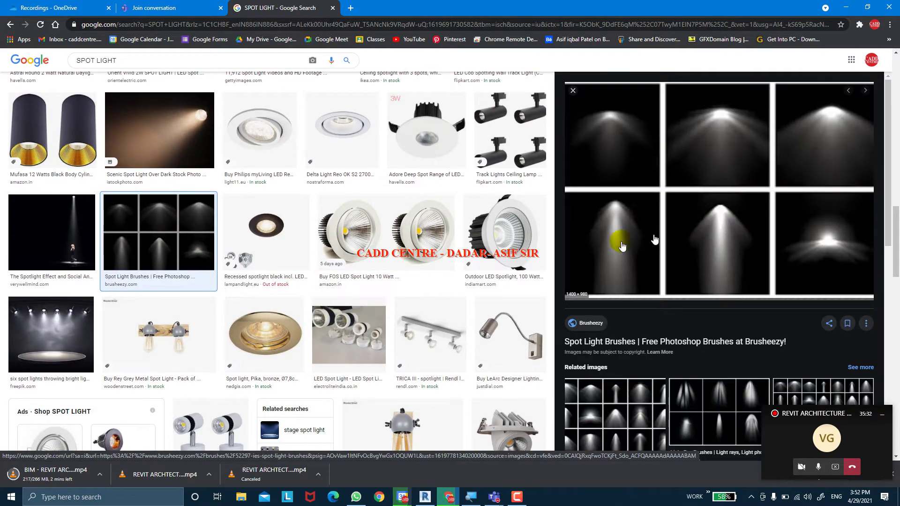
{"action": "scroll", "coordinate": [364, 302], "scroll_direction": "down", "scroll_amount": 4}
{"action": "scroll", "coordinate": [373, 302], "scroll_direction": "down", "scroll_amount": 3}
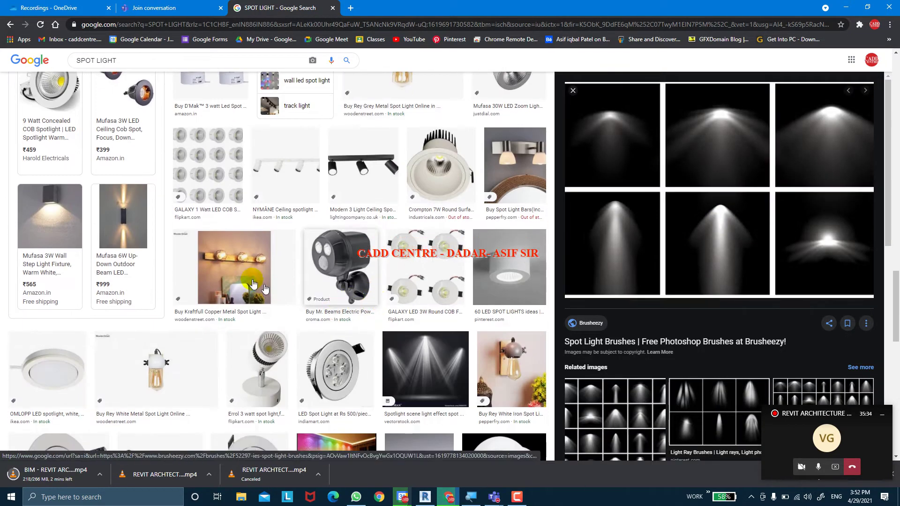
{"action": "scroll", "coordinate": [370, 281], "scroll_direction": "down", "scroll_amount": 4}
{"action": "scroll", "coordinate": [356, 269], "scroll_direction": "down", "scroll_amount": 1}
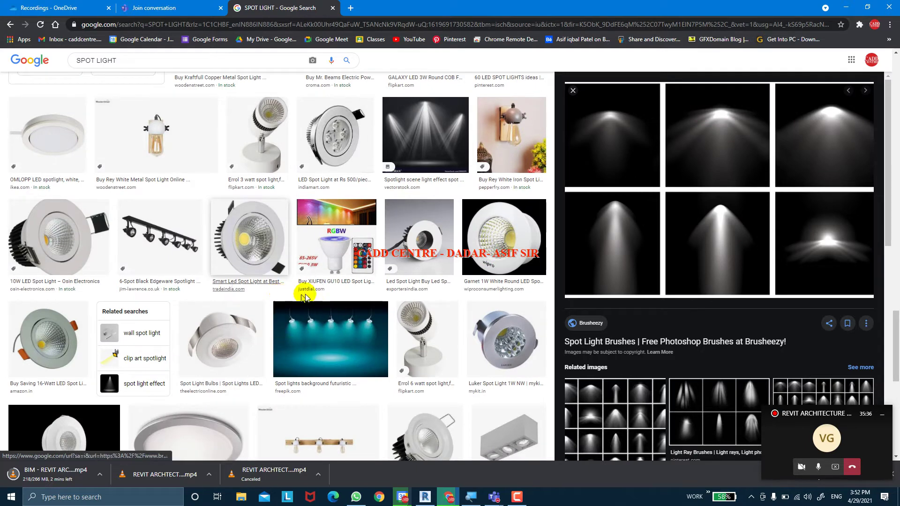
{"action": "scroll", "coordinate": [328, 293], "scroll_direction": "down", "scroll_amount": 6}
{"action": "scroll", "coordinate": [334, 294], "scroll_direction": "down", "scroll_amount": 2}
{"action": "left_click", "coordinate": [277, 174]}
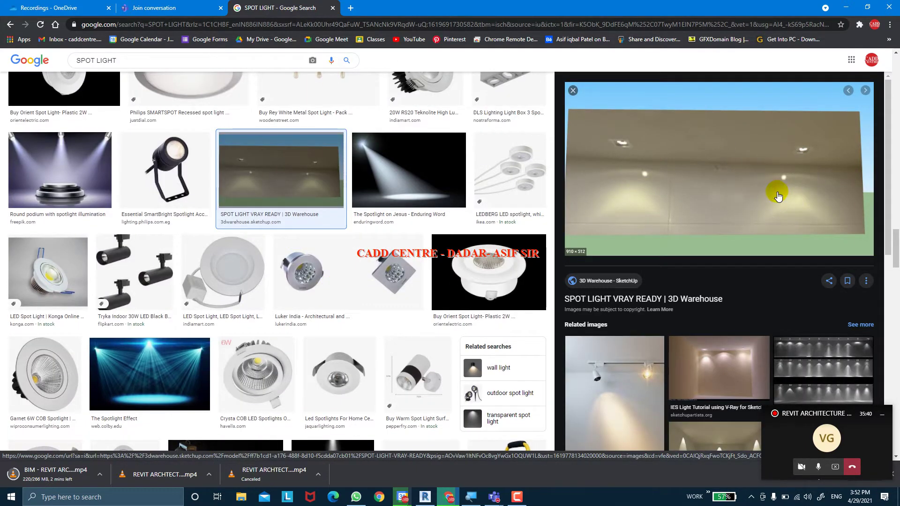
Step: Browse the related IES Light Tutorial interior renders as spotlight reference
{"action": "left_click", "coordinate": [742, 350]}
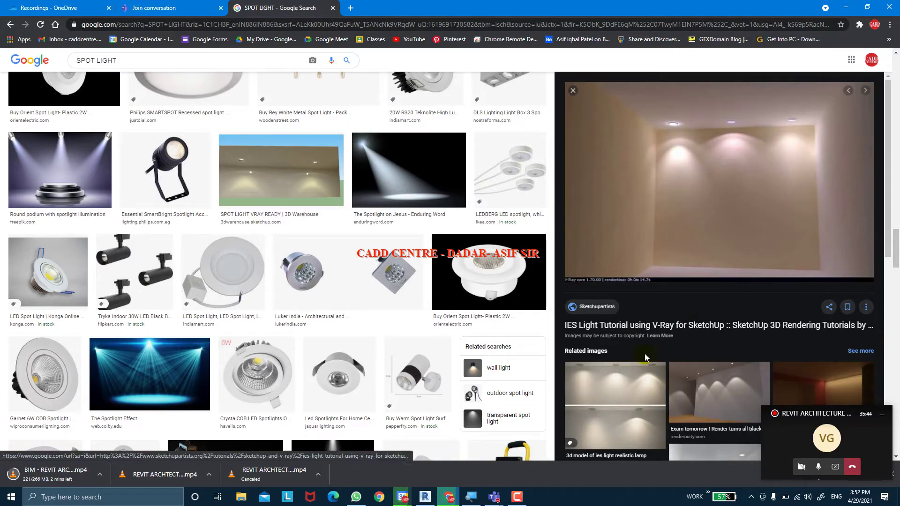
{"action": "scroll", "coordinate": [708, 172], "scroll_direction": "down", "scroll_amount": 3}
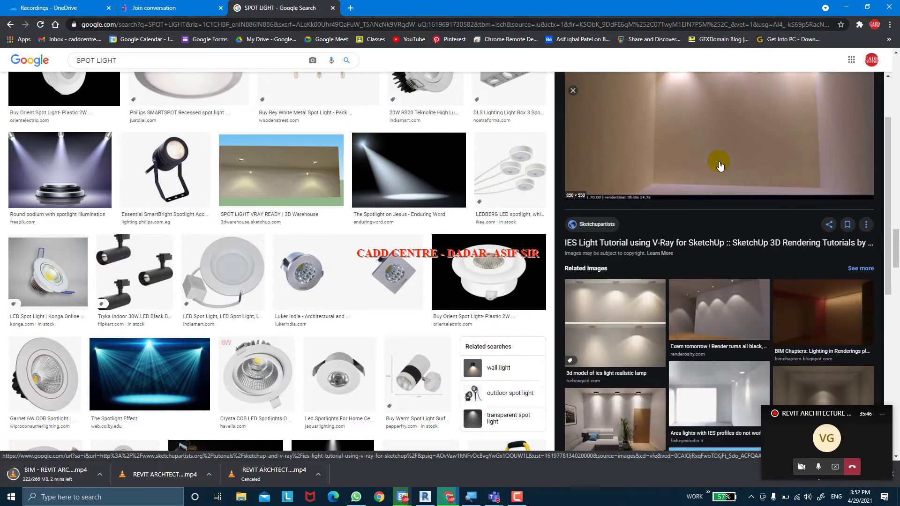
{"action": "scroll", "coordinate": [720, 166], "scroll_direction": "down", "scroll_amount": 1}
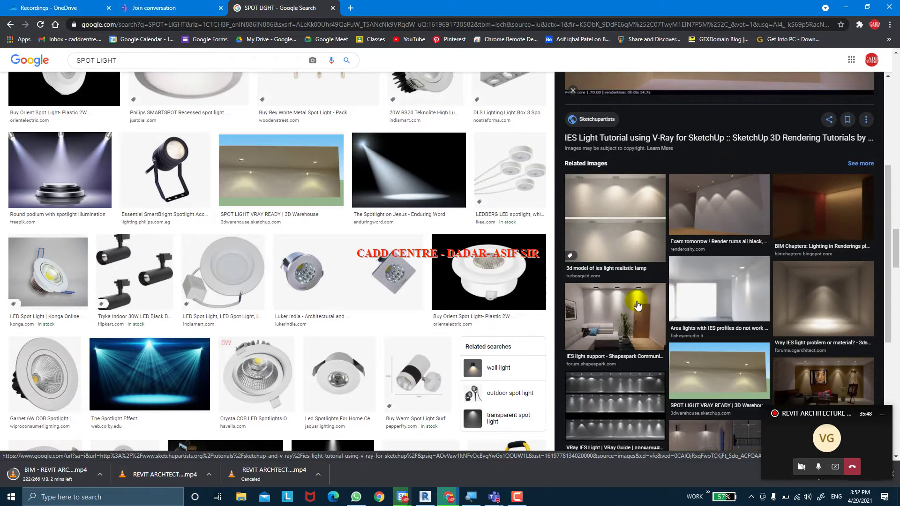
{"action": "left_click", "coordinate": [637, 306]}
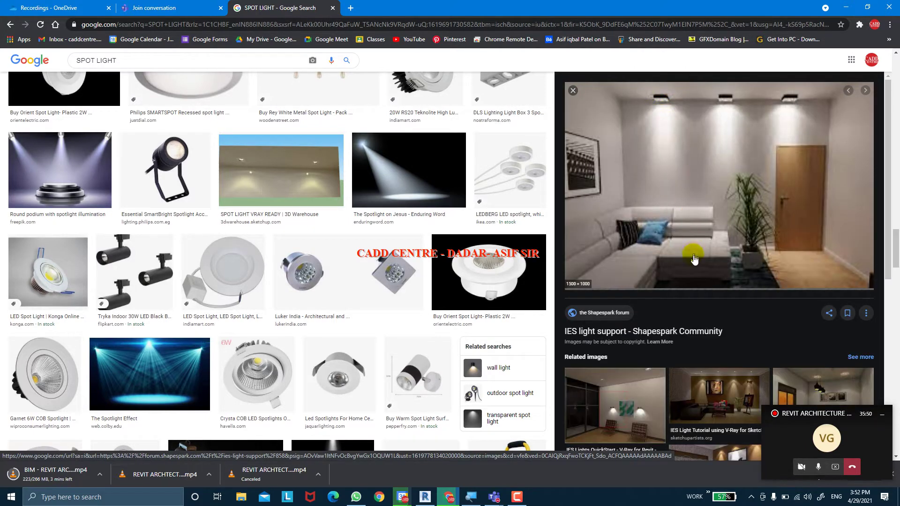
{"action": "scroll", "coordinate": [694, 258], "scroll_direction": "down", "scroll_amount": 2}
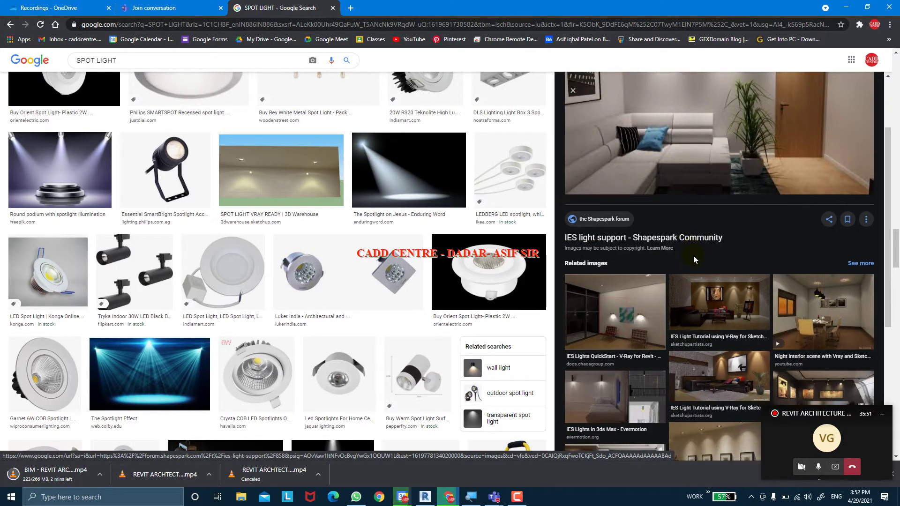
{"action": "left_click", "coordinate": [754, 325]}
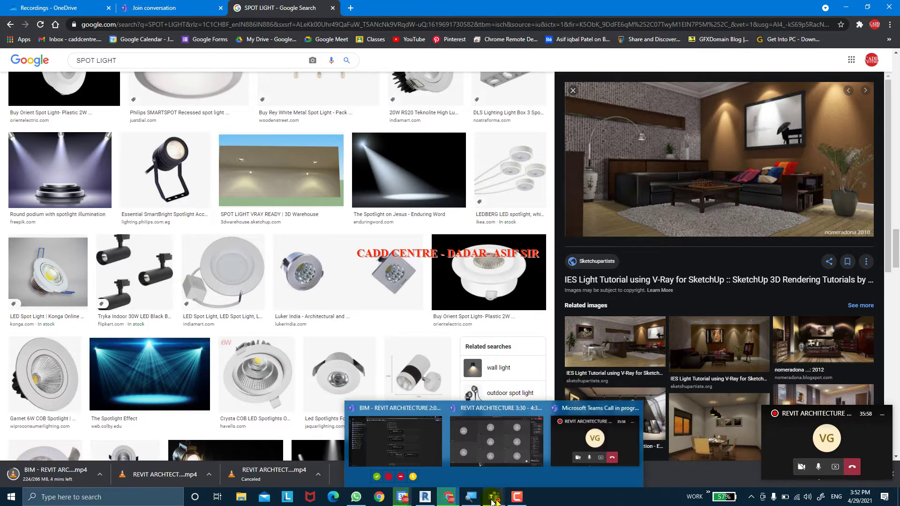
Step: Open the CEILING CLASS project from Revit's recent files and bring up the File menu
{"action": "left_click", "coordinate": [424, 497]}
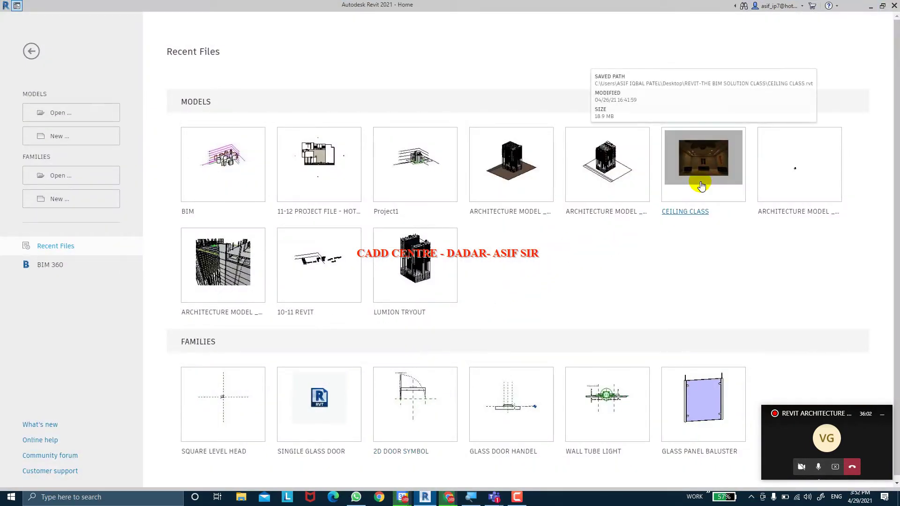
{"action": "left_click", "coordinate": [692, 215]}
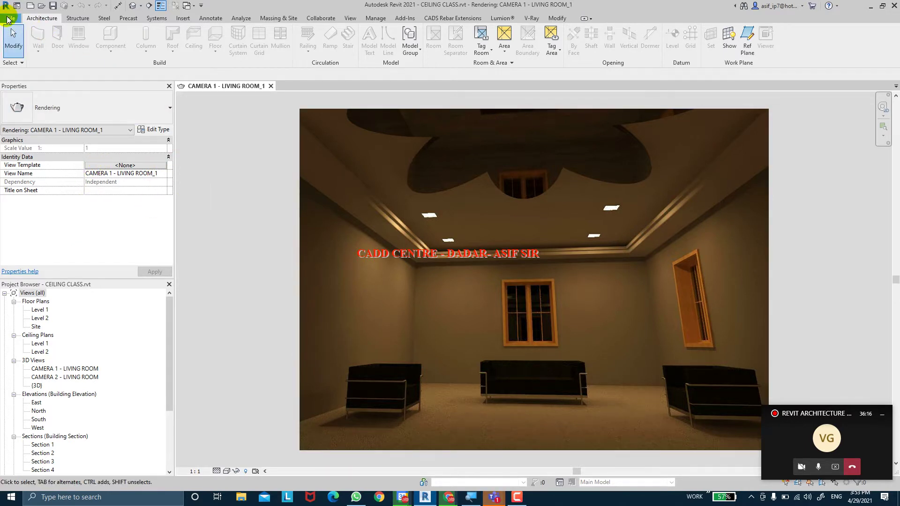
{"action": "left_click", "coordinate": [9, 18]}
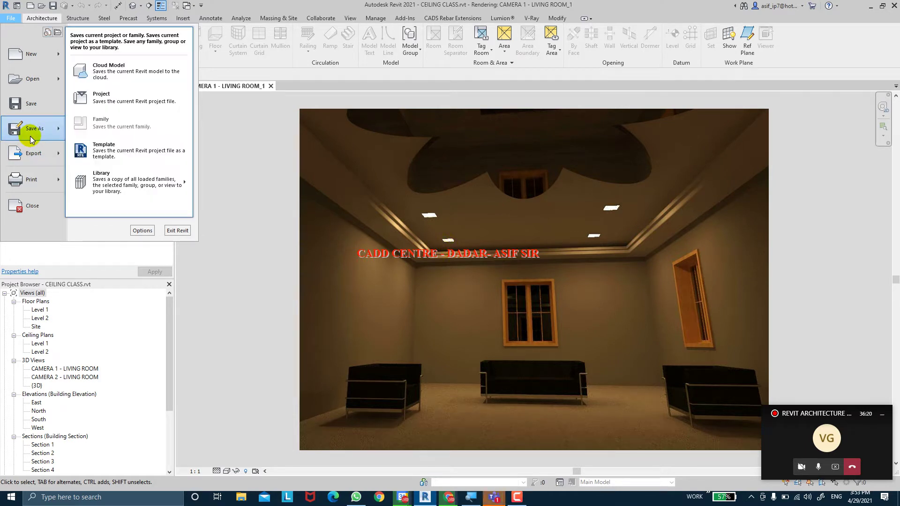
Step: Start a new family from the English Metric Lighting Fixture ceiling based.rft template
{"action": "mouse_move", "coordinate": [33, 54]}
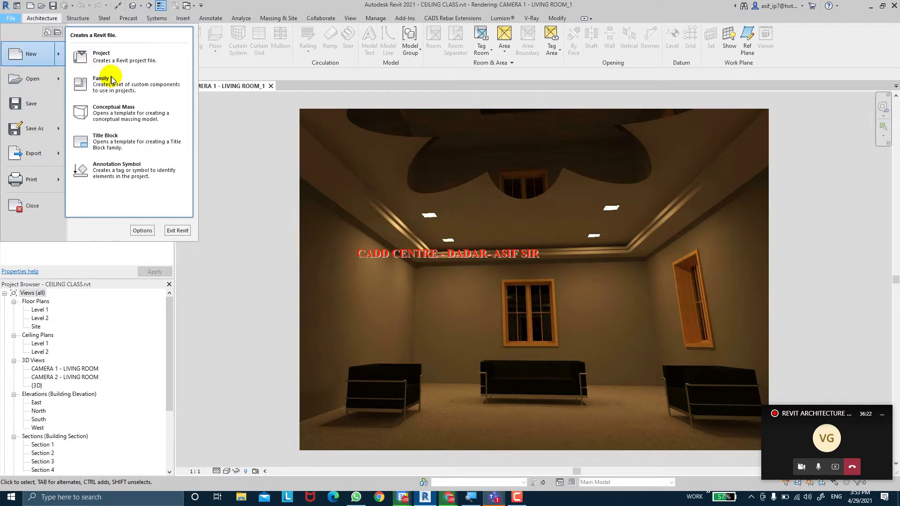
{"action": "left_click", "coordinate": [115, 87]}
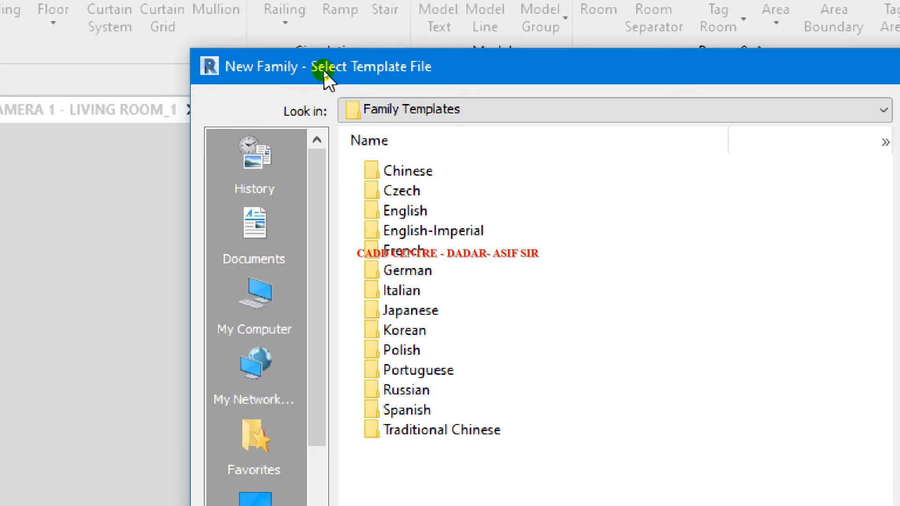
{"action": "left_click", "coordinate": [479, 211]}
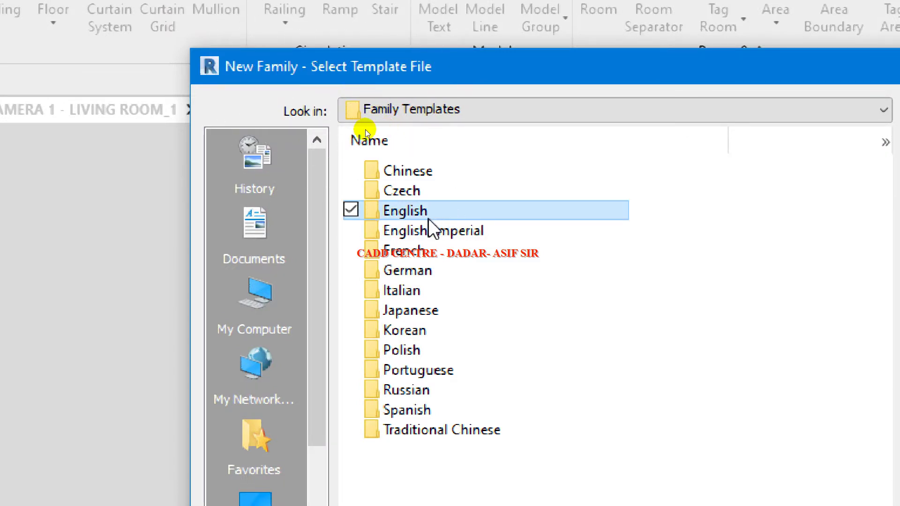
{"action": "double_click", "coordinate": [432, 212]}
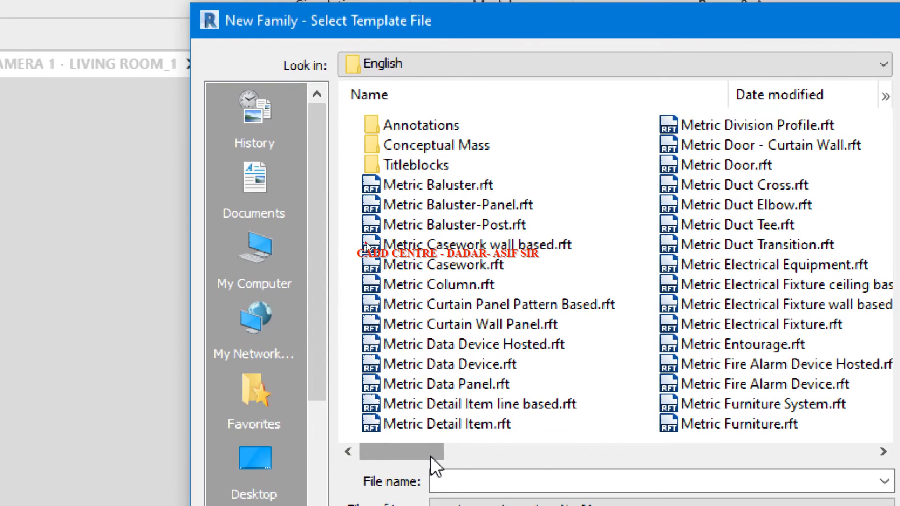
{"action": "left_click_drag", "start_coordinate": [430, 466], "coordinate": [579, 458]}
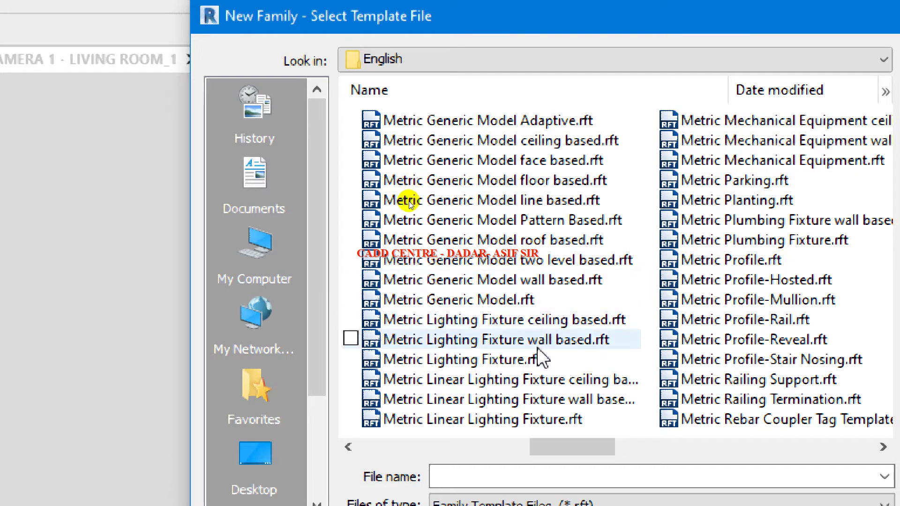
{"action": "left_click", "coordinate": [537, 324]}
{"action": "left_click", "coordinate": [440, 324]}
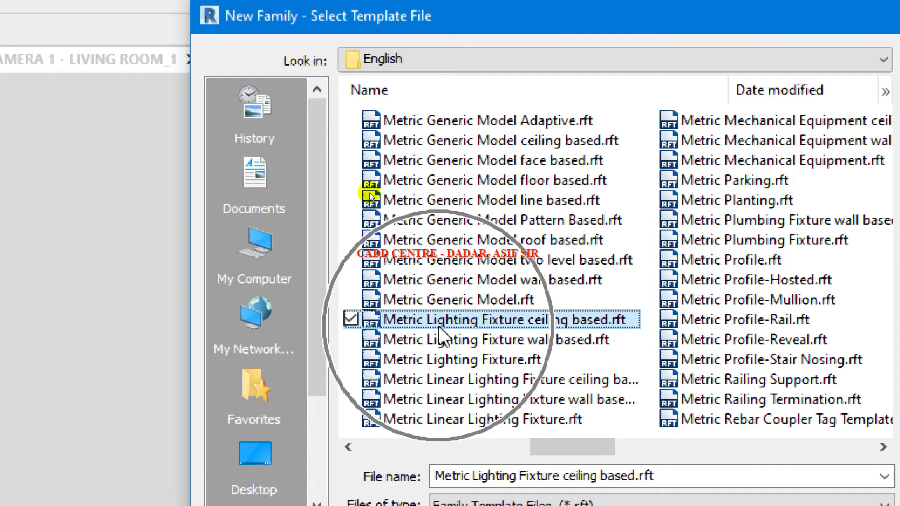
{"action": "left_click", "coordinate": [590, 322]}
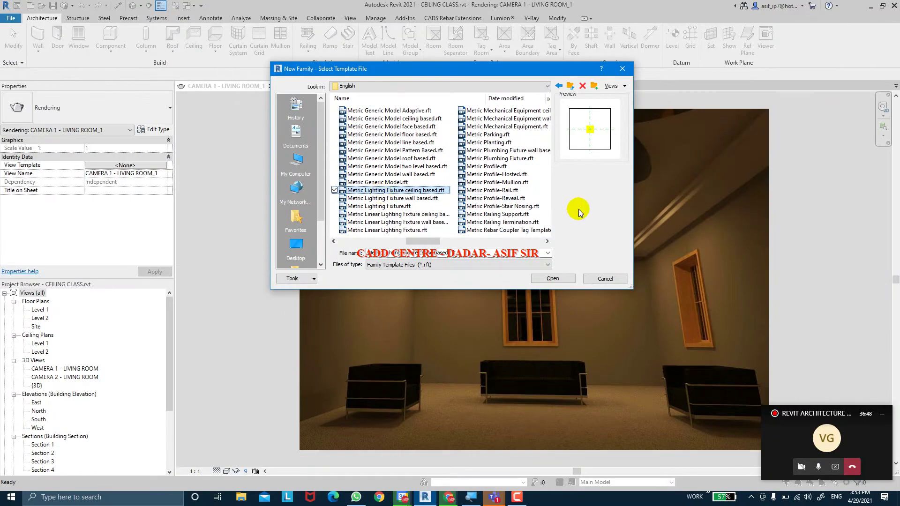
{"action": "left_click", "coordinate": [561, 279]}
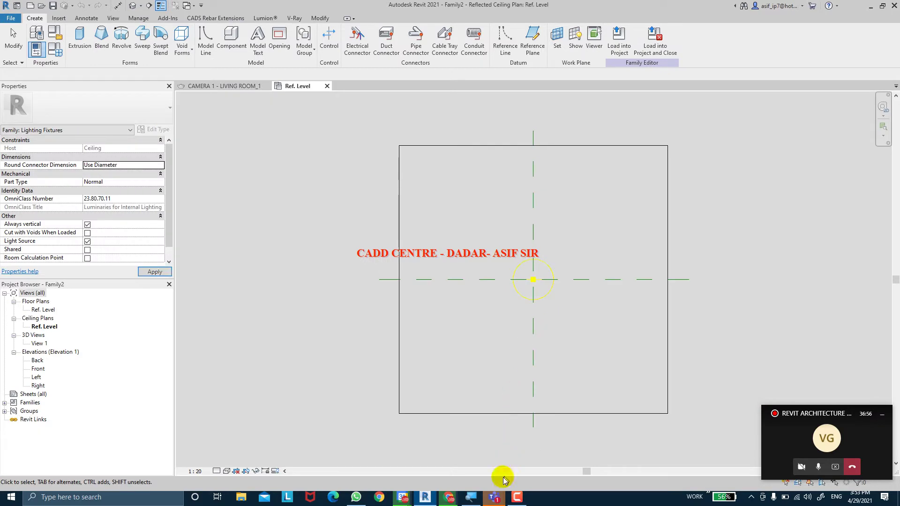
Step: Bring the Teams meeting window back in front of the Family2 editor
{"action": "mouse_move", "coordinate": [494, 497]}
{"action": "left_click", "coordinate": [484, 463]}
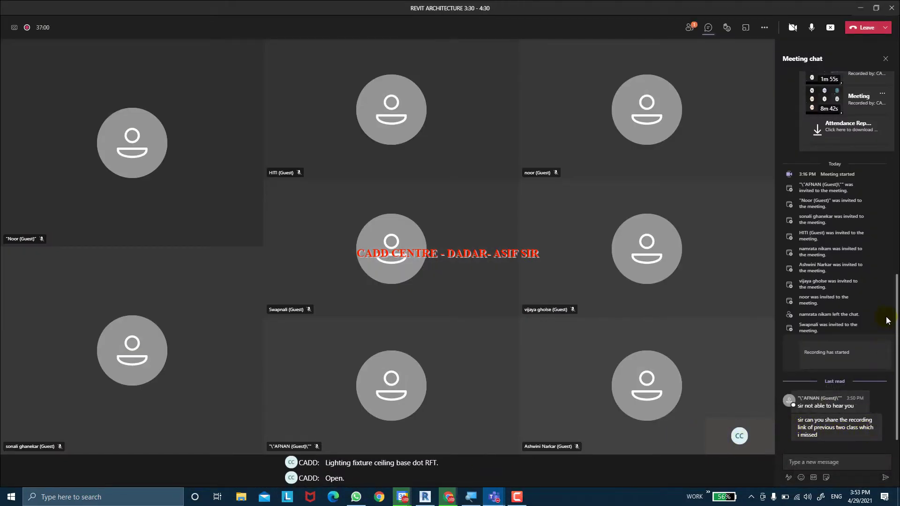
Step: Admit the lobby guest, then minimize Teams to return to Revit's Family2 ceiling plan
{"action": "left_click", "coordinate": [450, 264]}
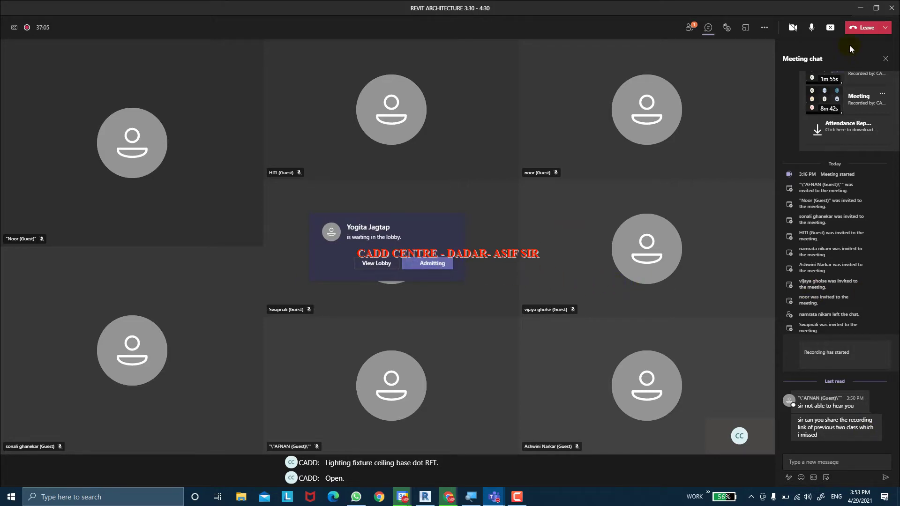
{"action": "left_click", "coordinate": [857, 8]}
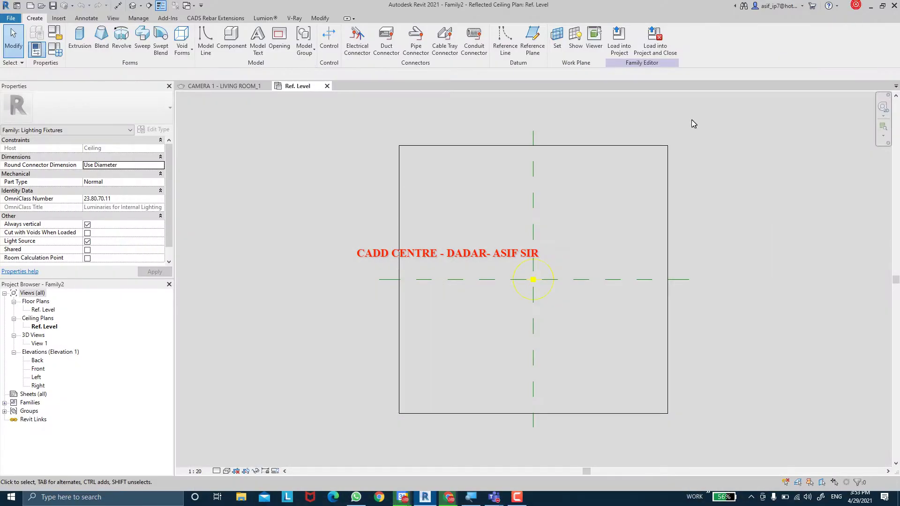
Step: In the Front elevation, draw horizontal reference planes above and below the ceiling, then return to Teams
{"action": "double_click", "coordinate": [37, 369]}
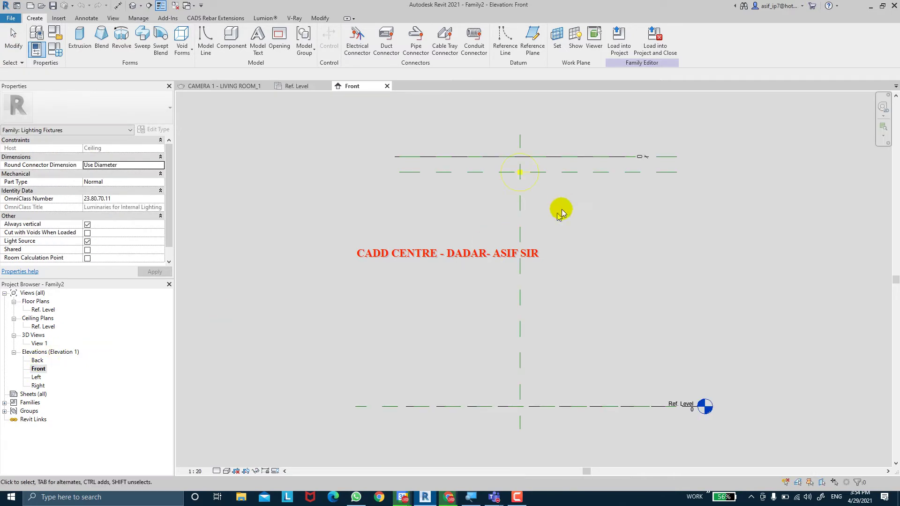
{"action": "scroll", "coordinate": [643, 177], "scroll_direction": "up", "scroll_amount": 3}
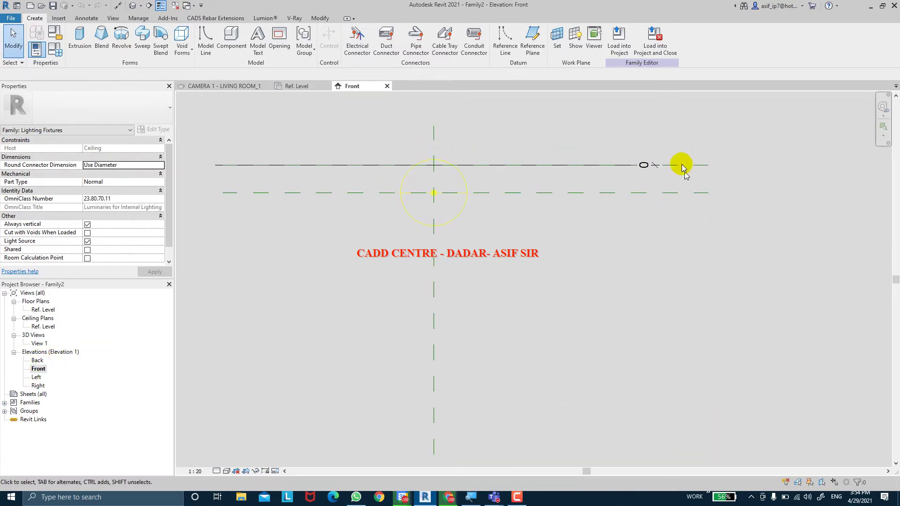
{"action": "left_click", "coordinate": [525, 50]}
{"action": "left_click", "coordinate": [391, 136]}
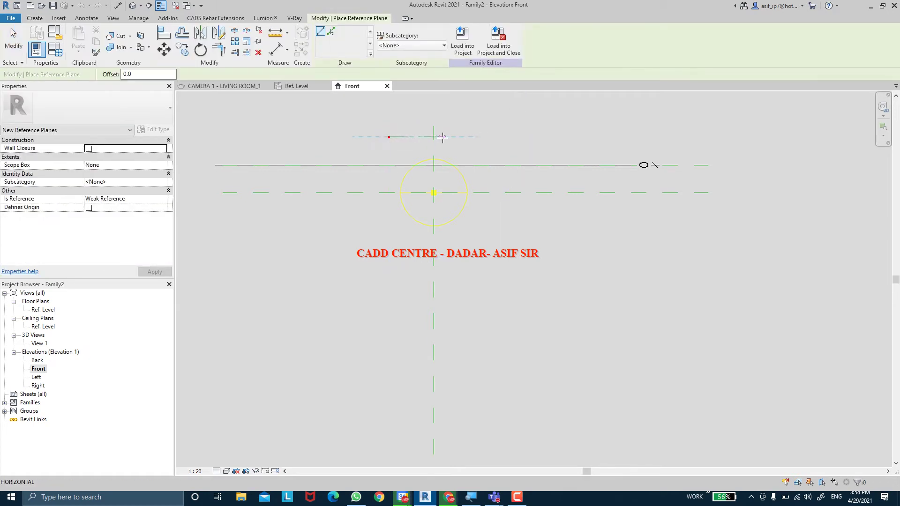
{"action": "left_click", "coordinate": [485, 131]}
{"action": "scroll", "coordinate": [485, 131], "scroll_direction": "up", "scroll_amount": 2}
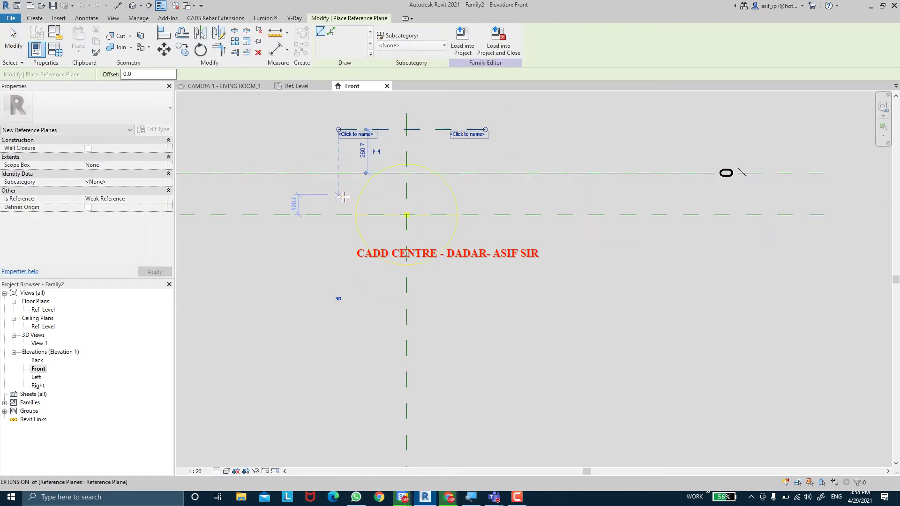
{"action": "left_click", "coordinate": [486, 195]}
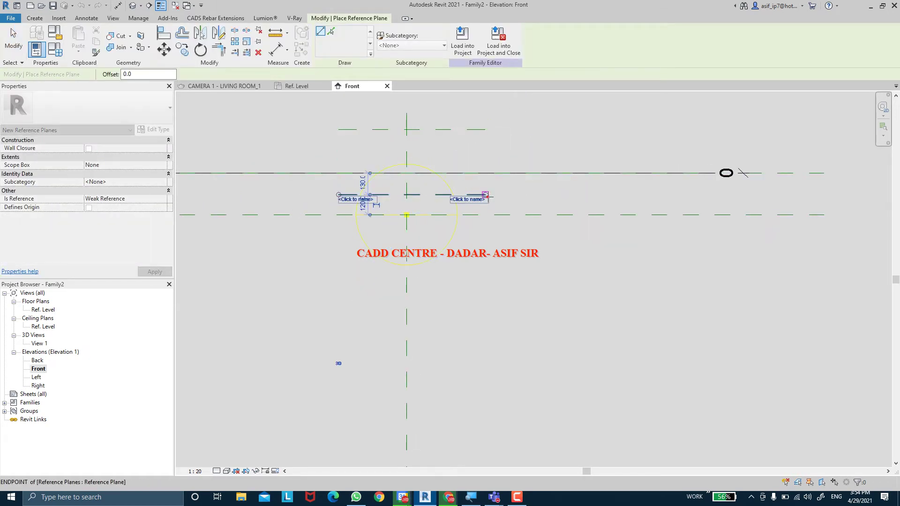
{"action": "key", "text": "Escape"}
{"action": "key", "text": "Escape"}
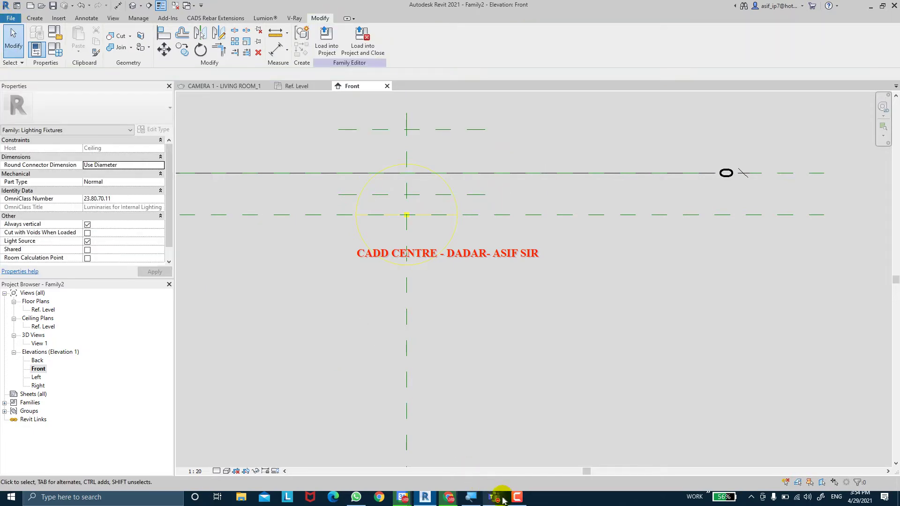
{"action": "mouse_move", "coordinate": [502, 487]}
{"action": "left_click", "coordinate": [504, 467]}
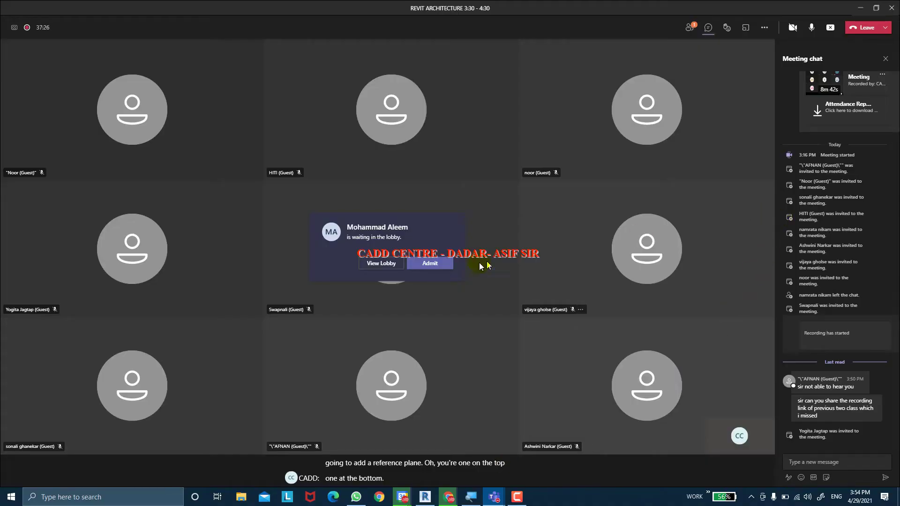
Step: Admit the next lobby guest, minimize Teams and return to the SPOT LIGHT image results
{"action": "left_click", "coordinate": [426, 266]}
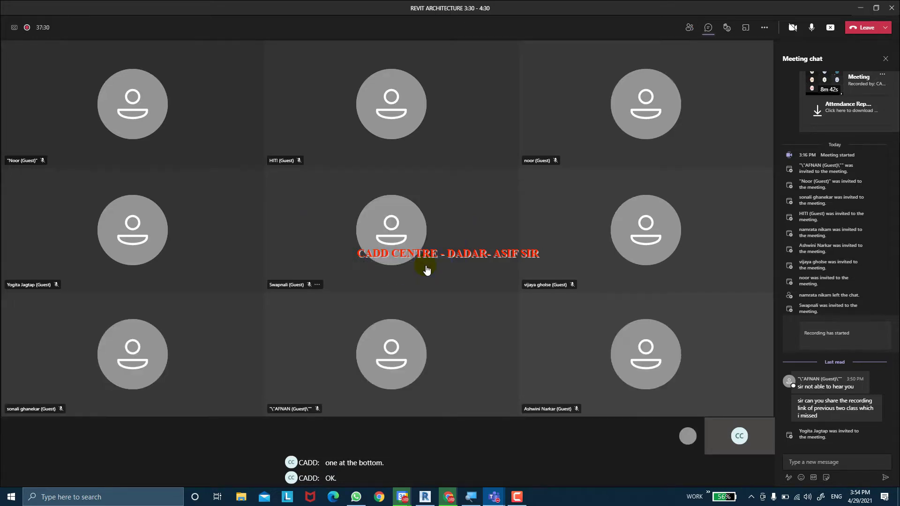
{"action": "left_click", "coordinate": [860, 8]}
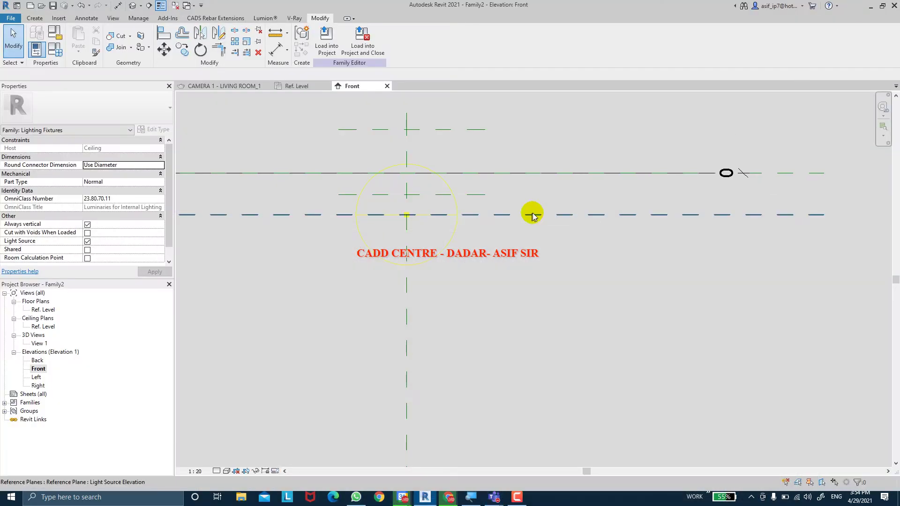
{"action": "left_click", "coordinate": [449, 498]}
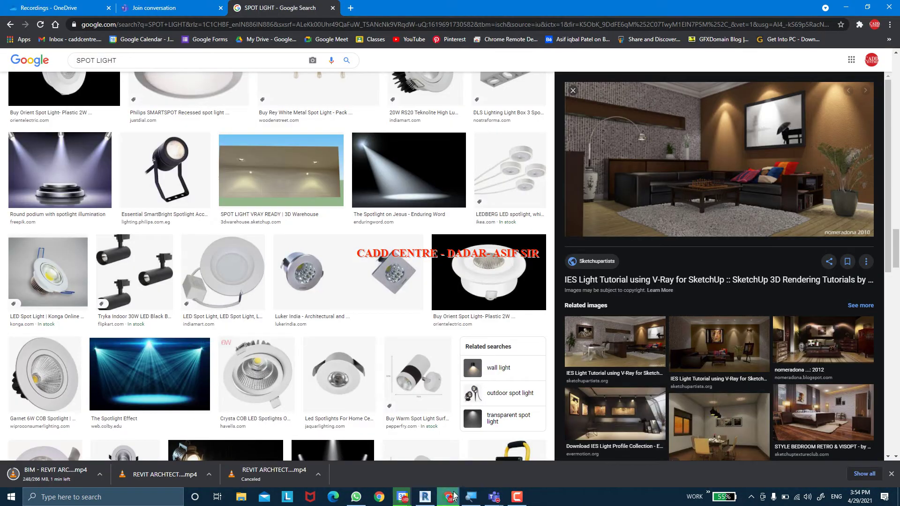
Step: Follow related images from SPOT LIGHT VRAY READY to the spot-lit artwork-on-a-wall photo
{"action": "left_click", "coordinate": [340, 168]}
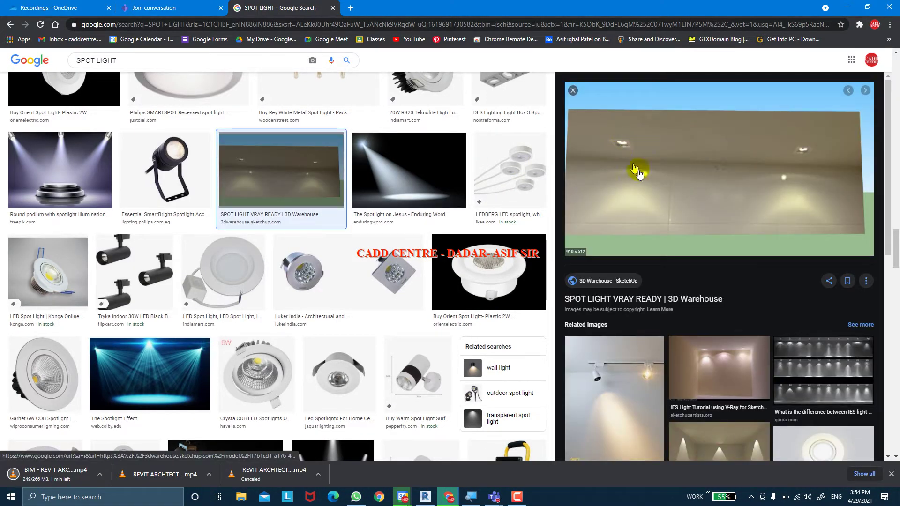
{"action": "left_click", "coordinate": [711, 377]}
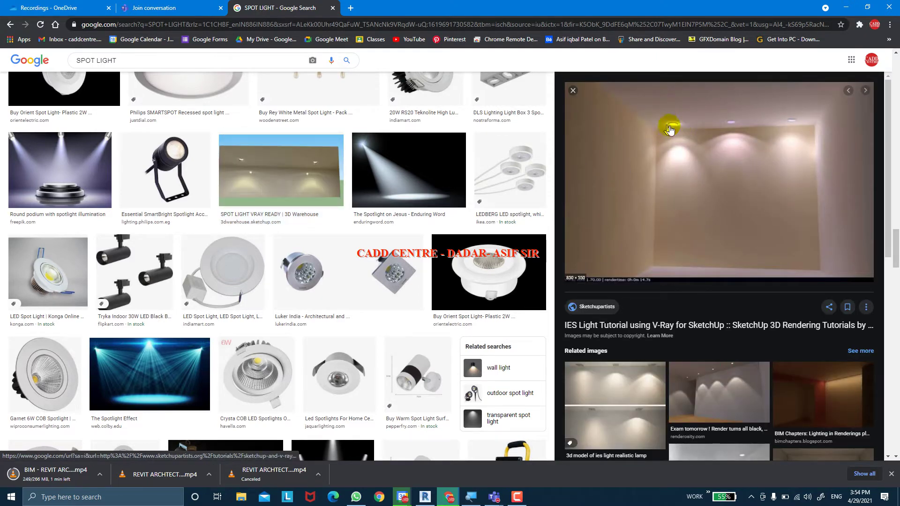
{"action": "left_click", "coordinate": [722, 392]}
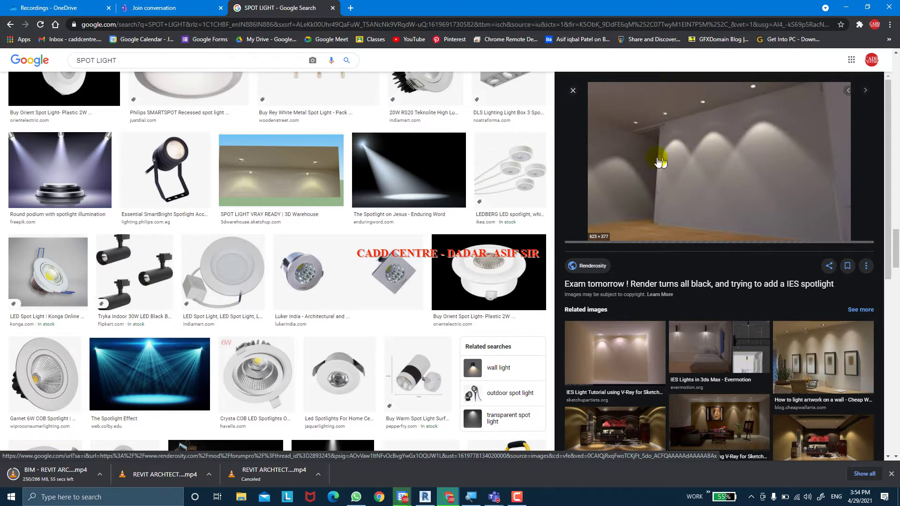
{"action": "left_click", "coordinate": [841, 375]}
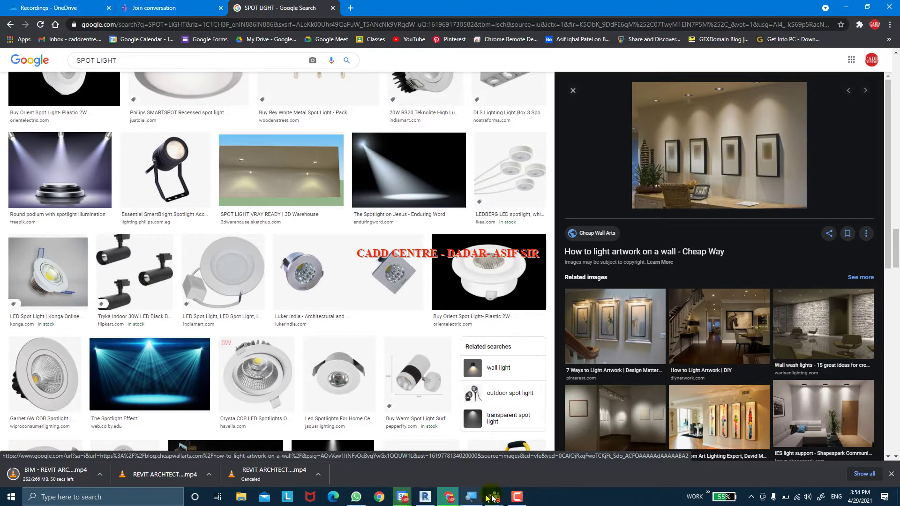
Step: Dimension the upper and lower reference planes from the ceiling plane: 261 and 130
{"action": "mouse_move", "coordinate": [495, 500]}
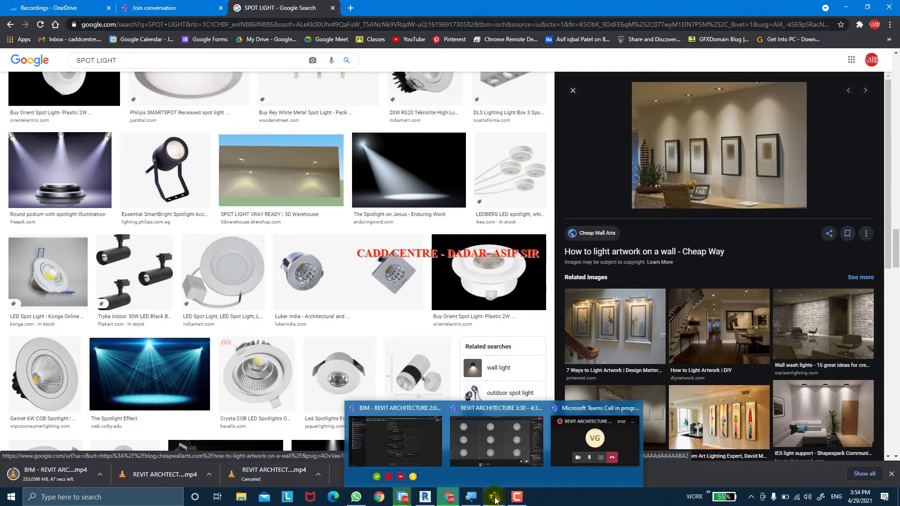
{"action": "left_click", "coordinate": [433, 499]}
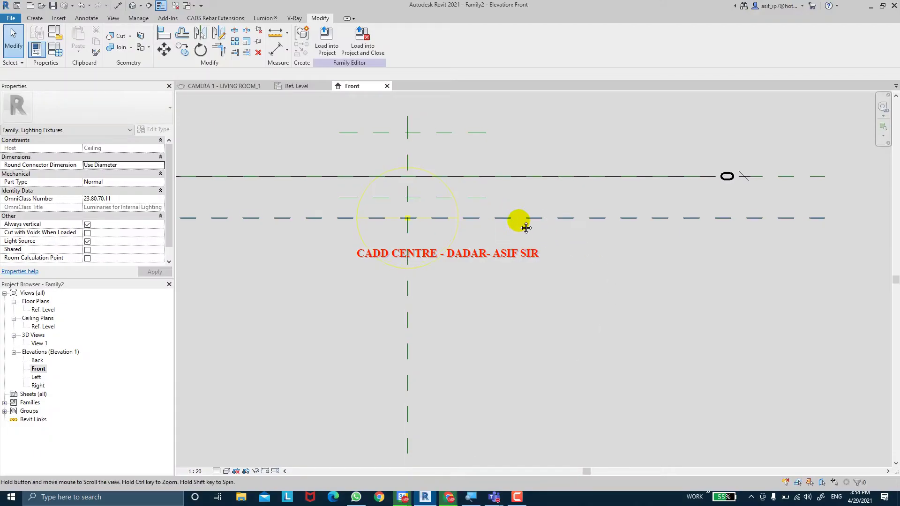
{"action": "middle_click_drag", "start_coordinate": [521, 224], "coordinate": [528, 234]}
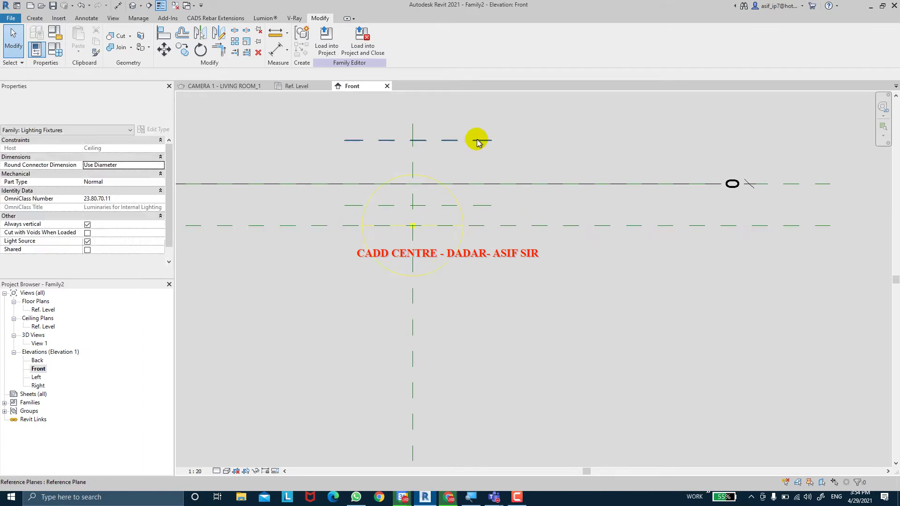
{"action": "left_click", "coordinate": [275, 49]}
{"action": "left_click", "coordinate": [803, 184]}
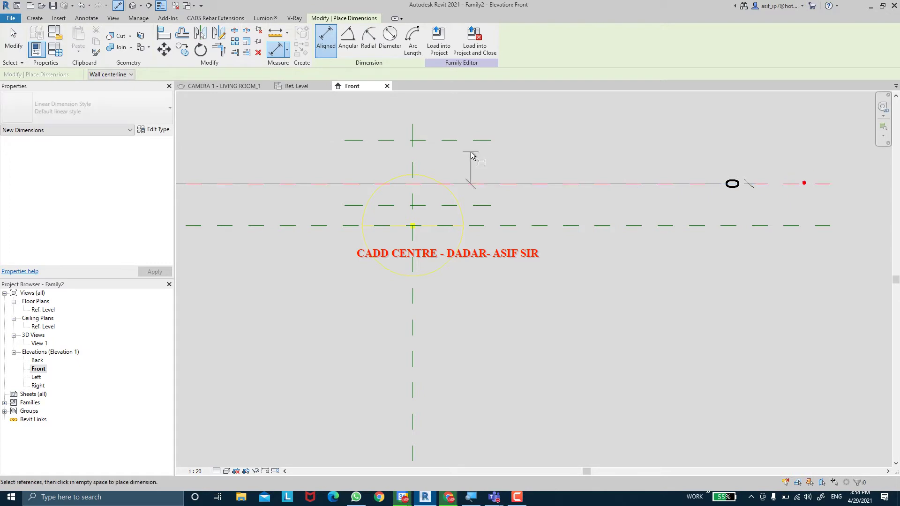
{"action": "left_click", "coordinate": [480, 141]}
{"action": "left_click", "coordinate": [565, 118]}
{"action": "left_click", "coordinate": [793, 182]}
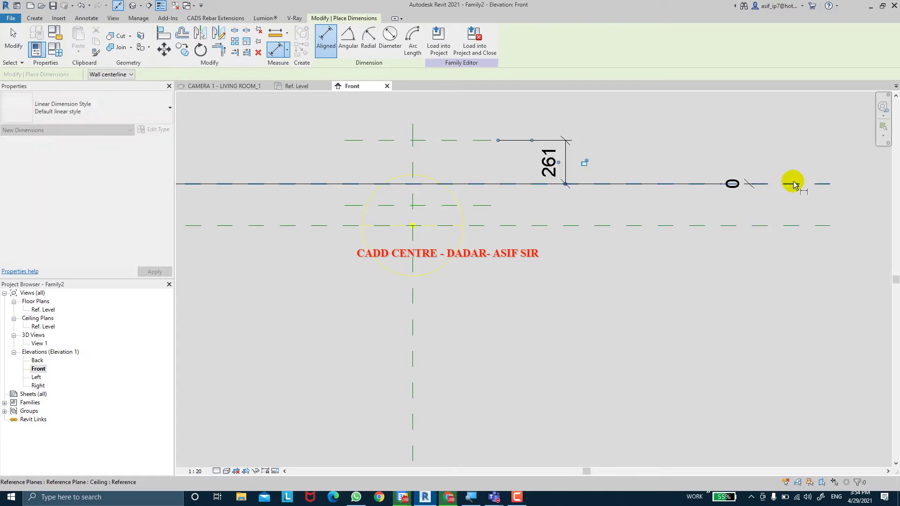
{"action": "left_click", "coordinate": [491, 204]}
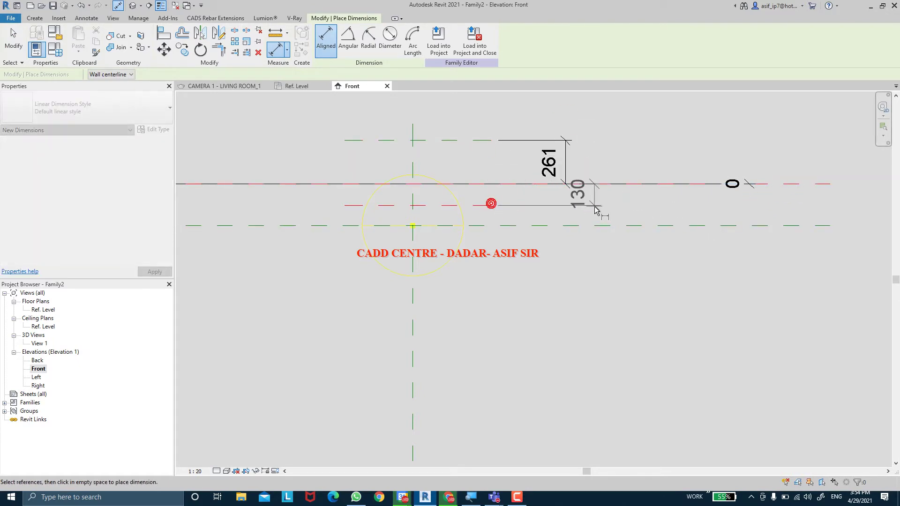
{"action": "left_click", "coordinate": [568, 209]}
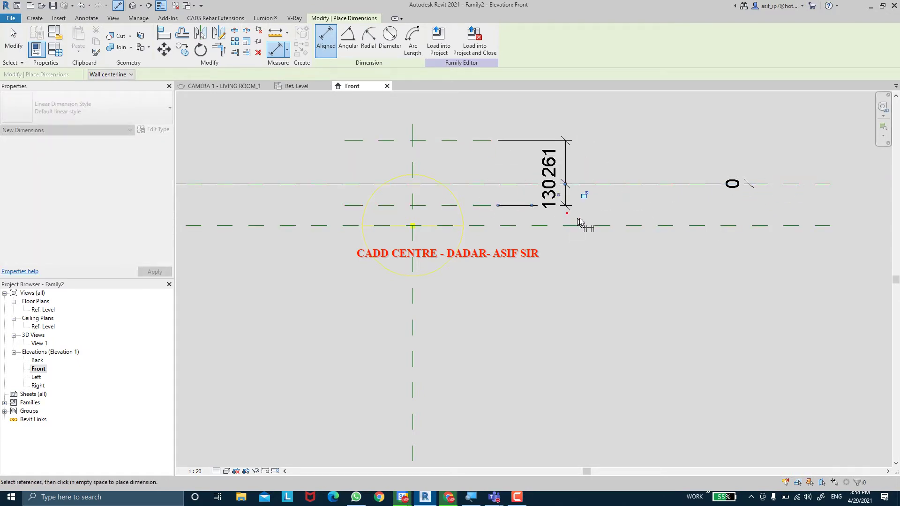
Step: Add a 250 dimension from the ceiling plane to the light source plane
{"action": "left_click", "coordinate": [777, 184]}
{"action": "left_click", "coordinate": [772, 227]}
{"action": "left_click", "coordinate": [778, 273]}
{"action": "key", "text": "Escape"}
{"action": "key", "text": "Escape"}
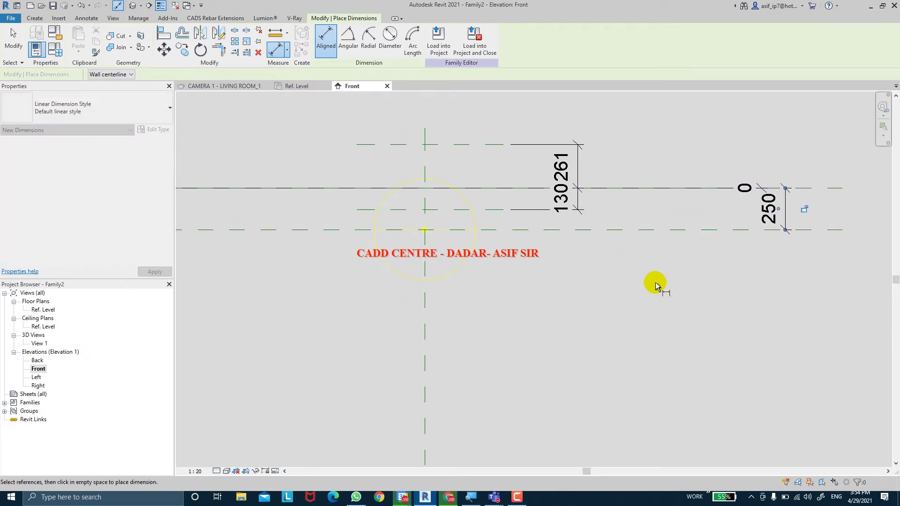
{"action": "scroll", "coordinate": [593, 253], "scroll_direction": "up", "scroll_amount": 1}
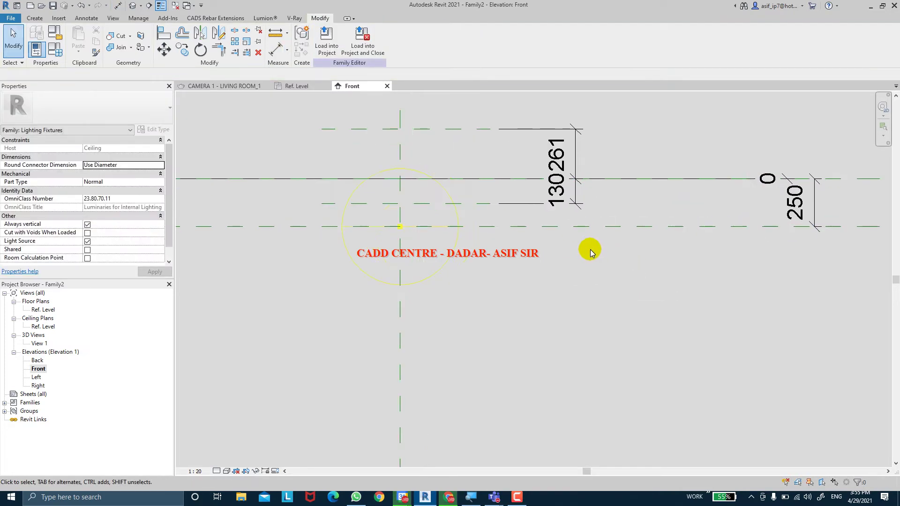
{"action": "middle_click_drag", "start_coordinate": [589, 249], "coordinate": [585, 268]}
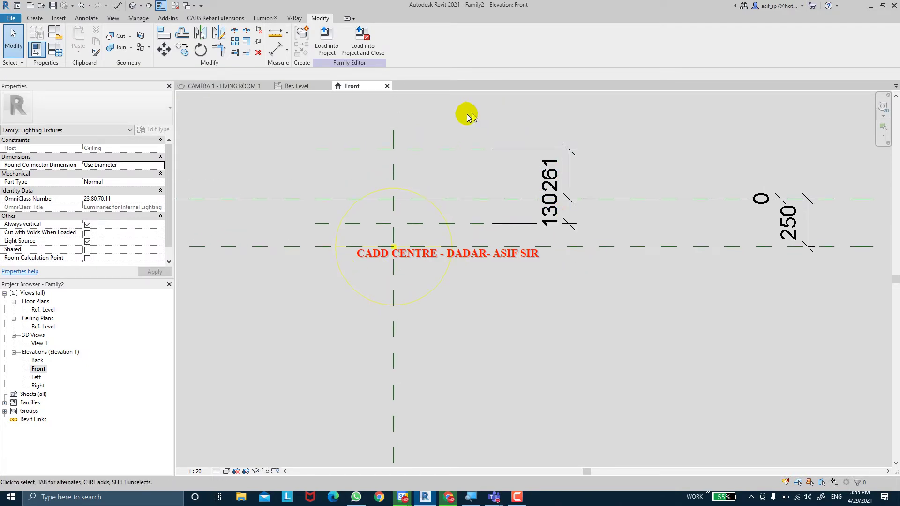
Step: Name the upper new reference plane TOP
{"action": "left_click", "coordinate": [441, 148]}
{"action": "left_click", "coordinate": [465, 154]}
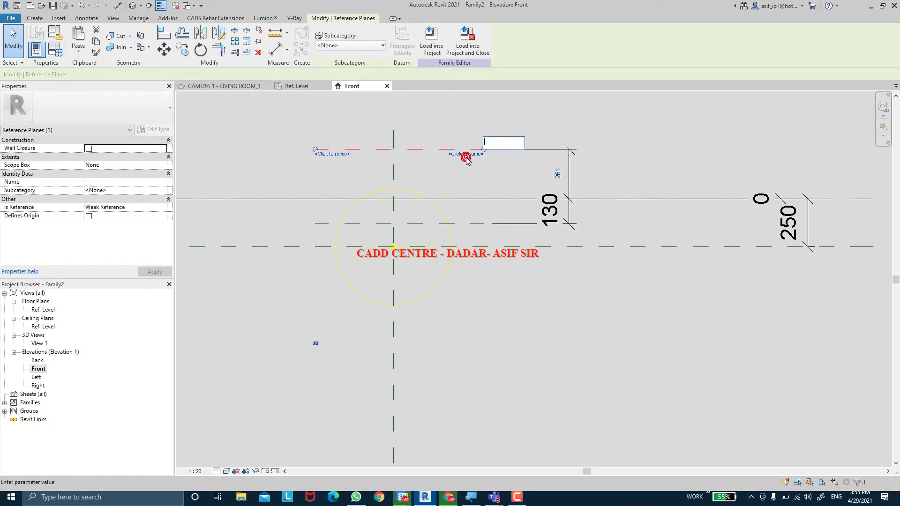
{"action": "type", "text": "TOP"}
{"action": "key", "text": "Return"}
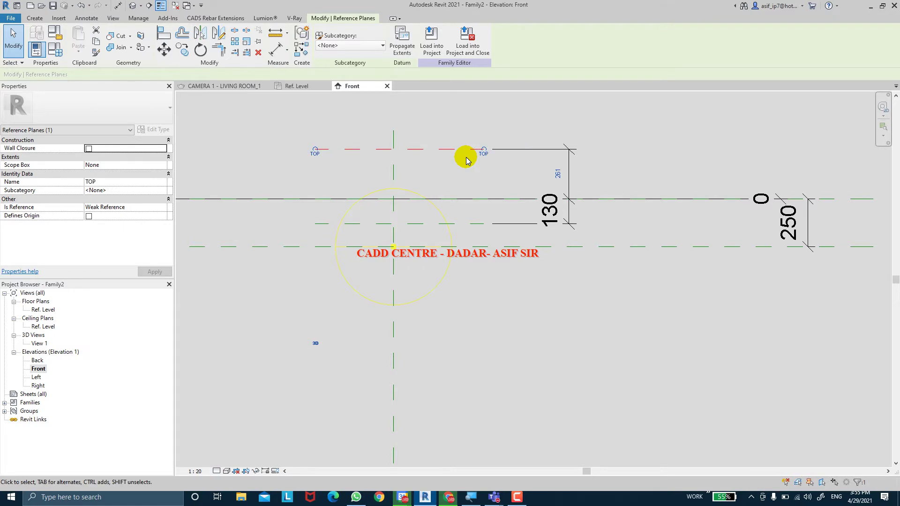
{"action": "left_click", "coordinate": [482, 160]}
Step: Name the lower new reference plane BOTTOM
{"action": "left_click", "coordinate": [468, 224]}
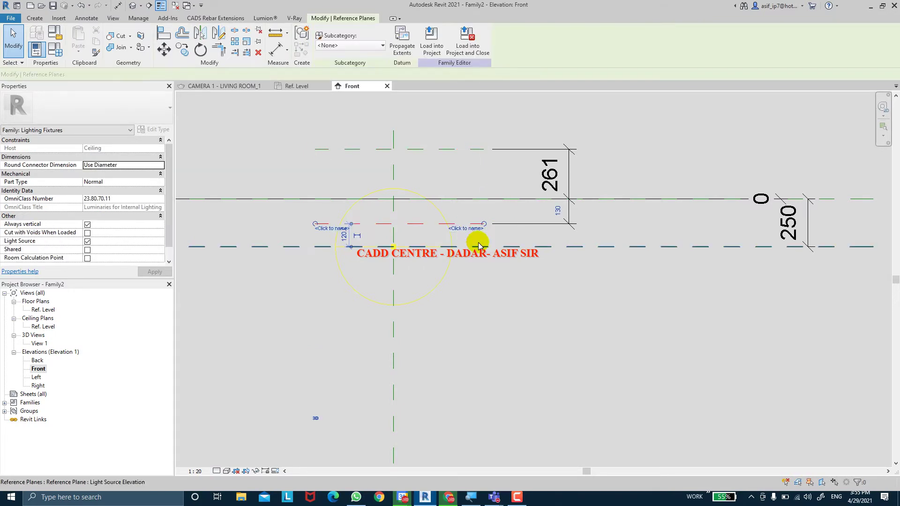
{"action": "left_click", "coordinate": [474, 228]}
{"action": "type", "text": "BOTTOM"}
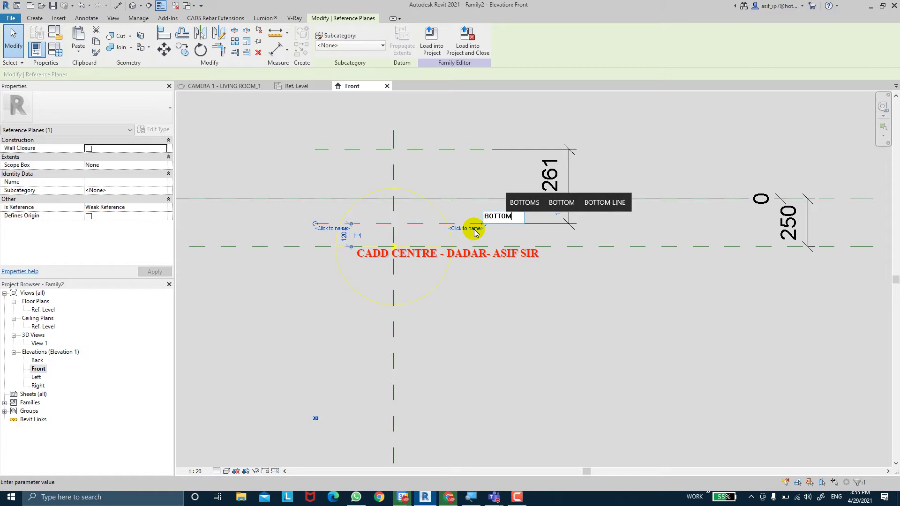
{"action": "key", "text": "Return"}
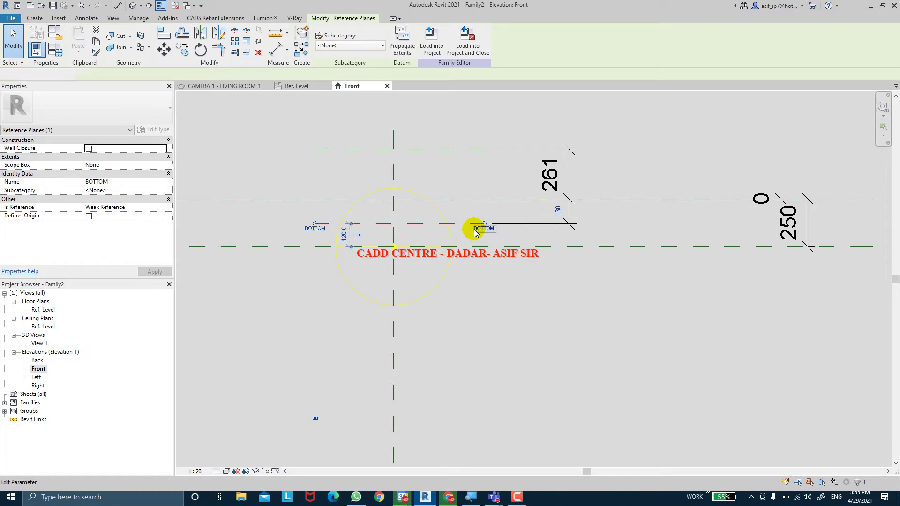
{"action": "left_click", "coordinate": [588, 333]}
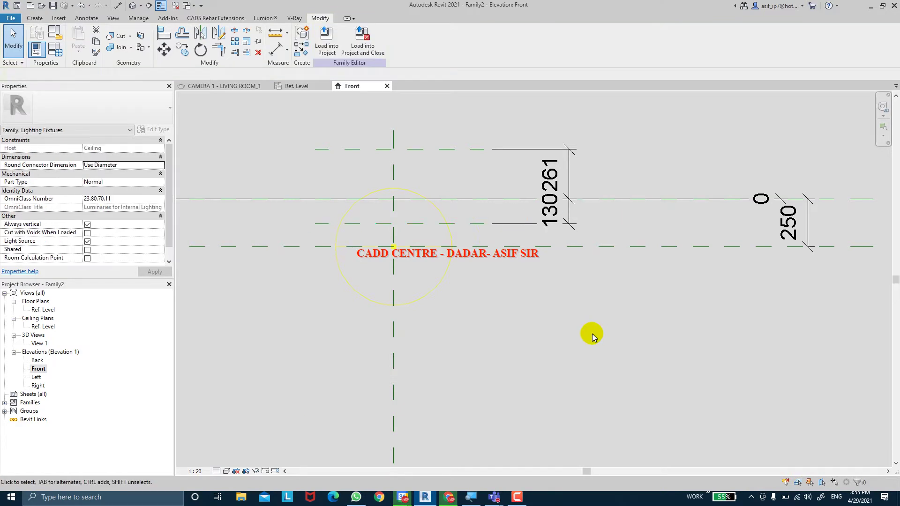
Step: Label the 261 dimension with a new TOP HT parameter
{"action": "left_click", "coordinate": [559, 158]}
{"action": "left_click", "coordinate": [415, 39]}
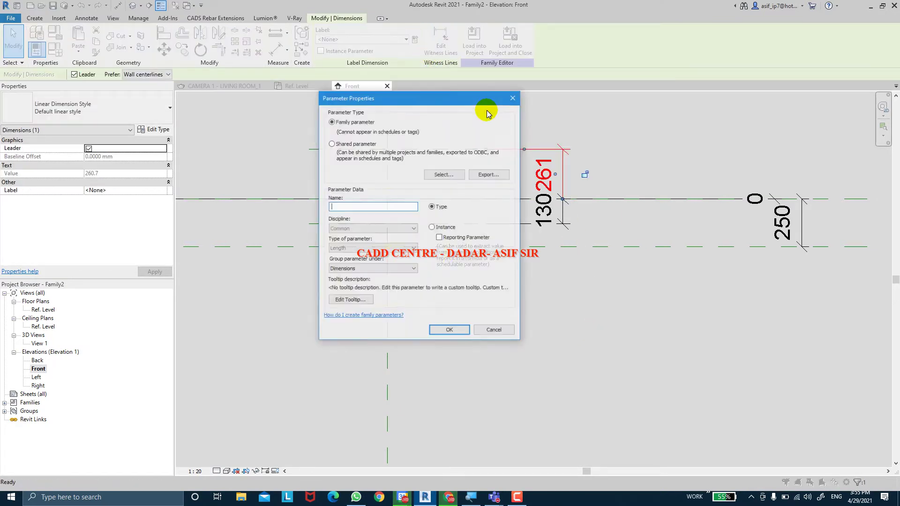
{"action": "type", "text": "BOTH"}
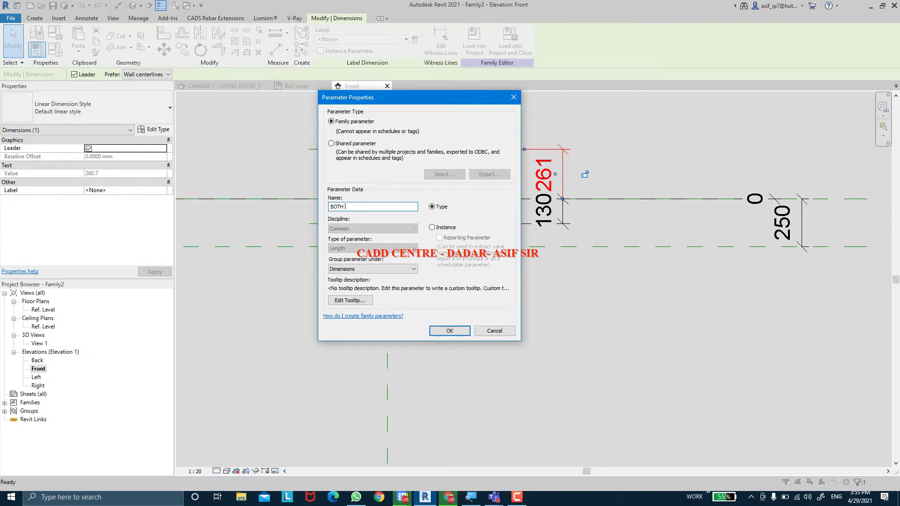
{"action": "key", "text": "BackSpace"}
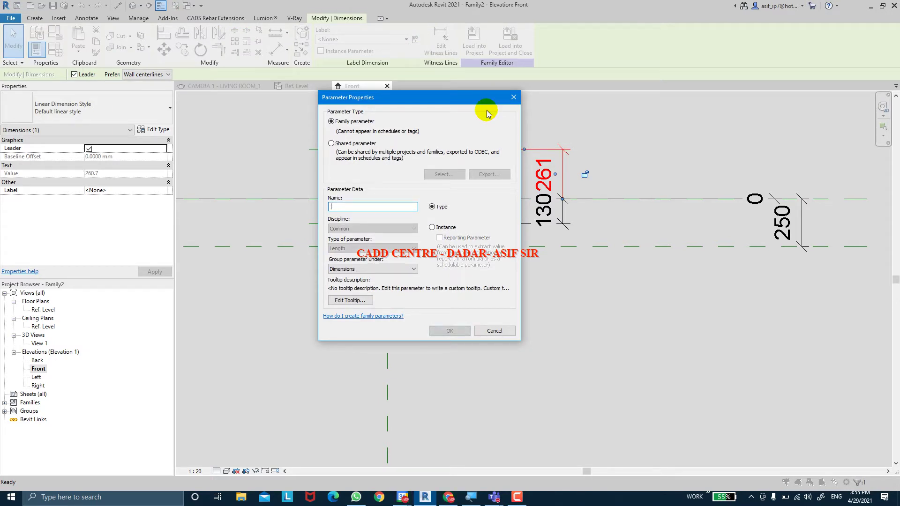
{"action": "type", "text": "O"}
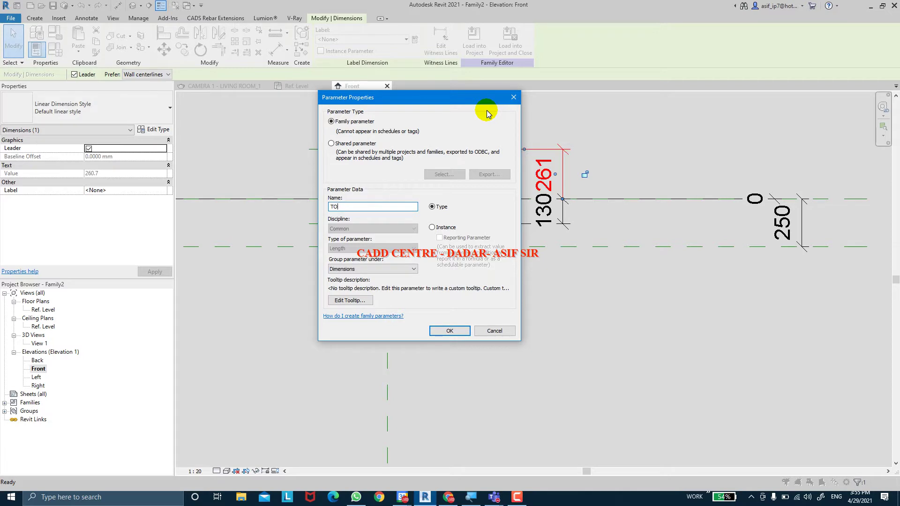
{"action": "type", "text": "OP P HT"}
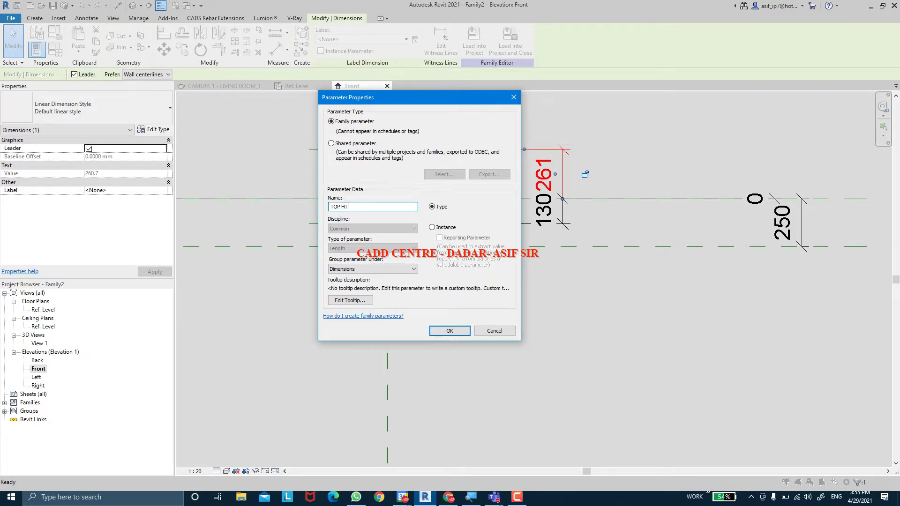
{"action": "key", "text": "Return"}
{"action": "left_click", "coordinate": [488, 114]}
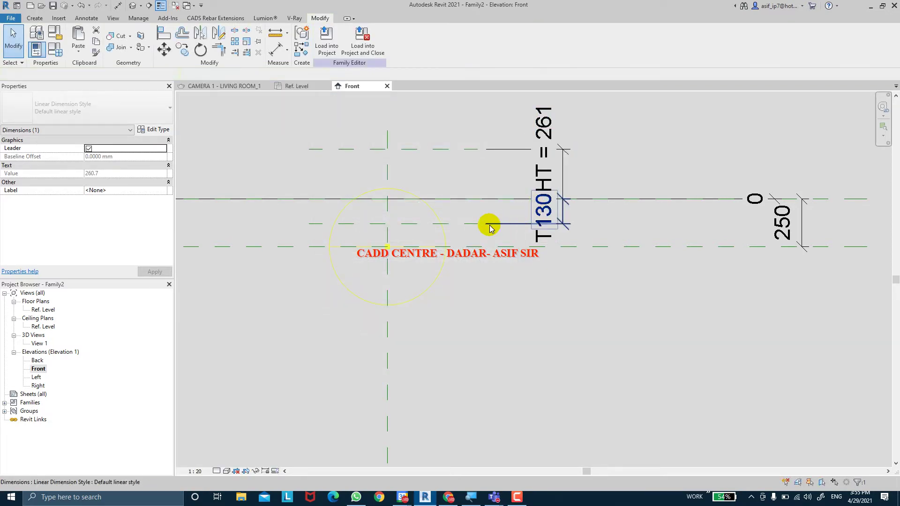
Step: Set the view scale to 1:10 and label the 130 dimension as BOTTOM HT
{"action": "left_click", "coordinate": [206, 464]}
{"action": "left_click", "coordinate": [195, 471]}
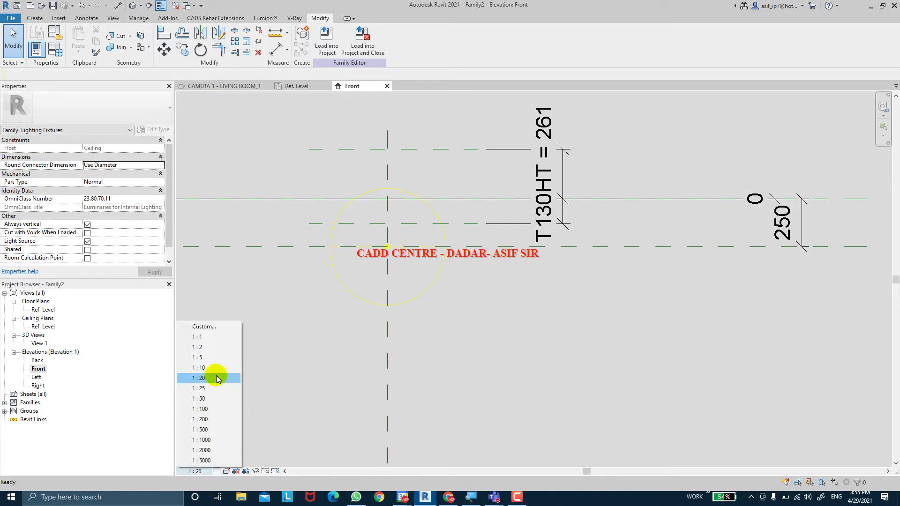
{"action": "left_click", "coordinate": [206, 347]}
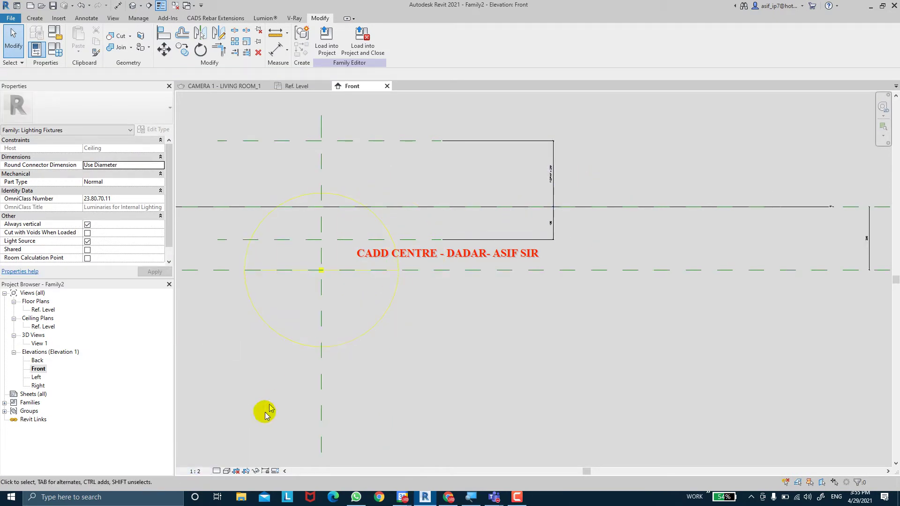
{"action": "left_click", "coordinate": [195, 471]}
{"action": "left_click", "coordinate": [209, 373]}
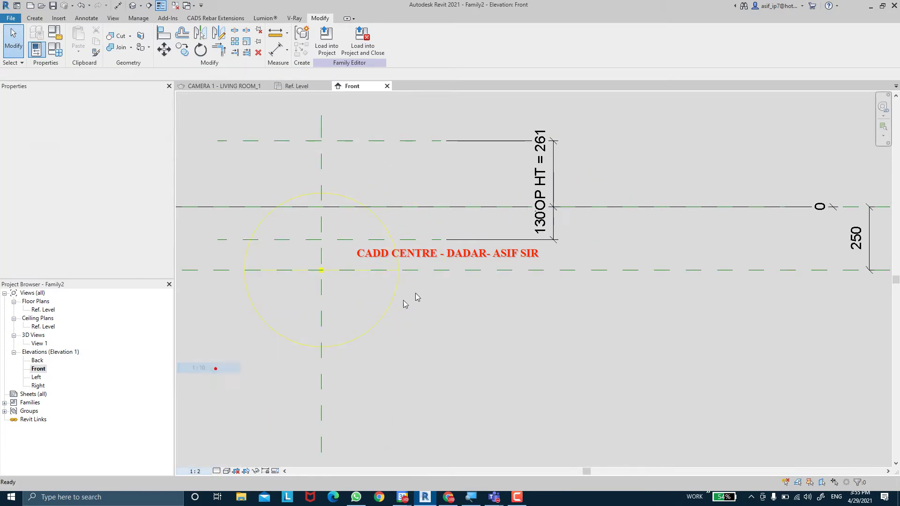
{"action": "left_click", "coordinate": [495, 240]}
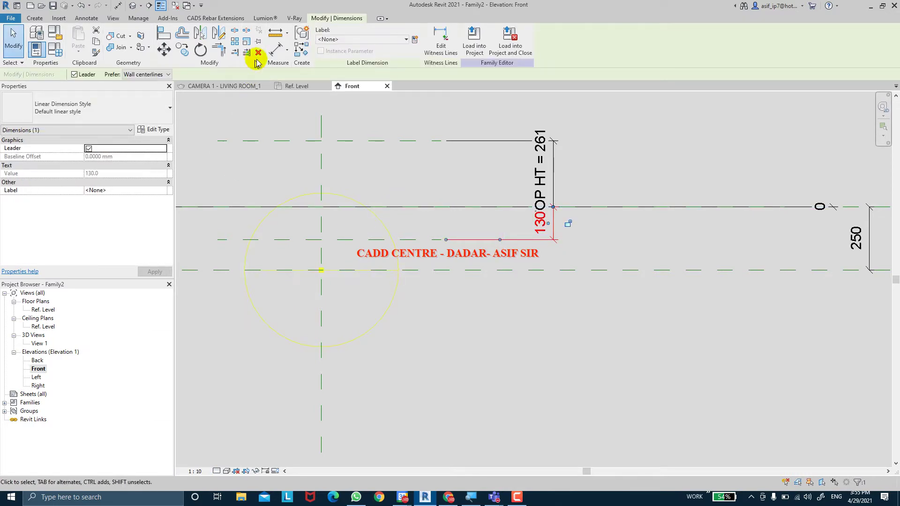
{"action": "left_click", "coordinate": [414, 41]}
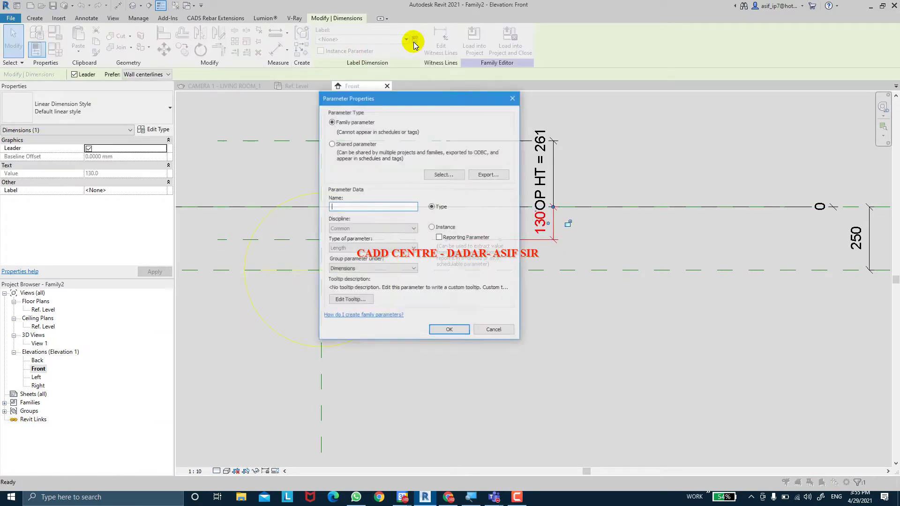
{"action": "type", "text": "BOTTOM HT"}
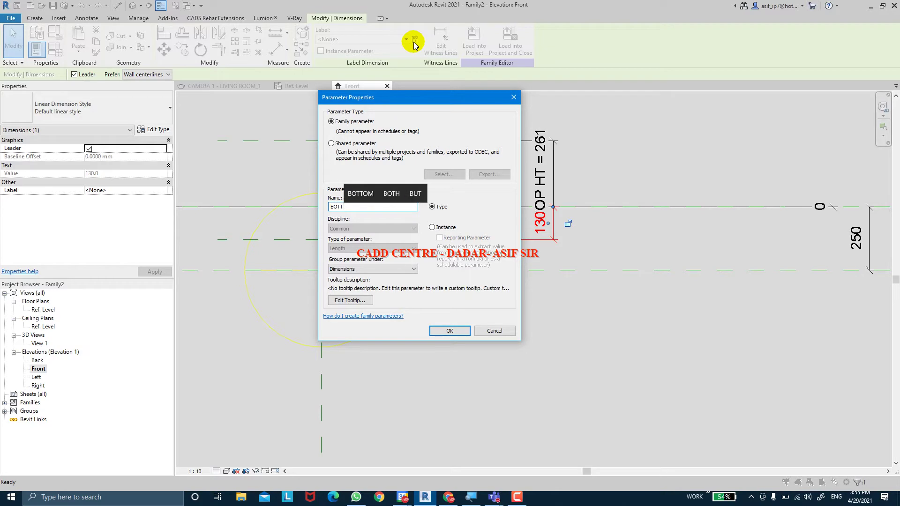
{"action": "key", "text": "Return"}
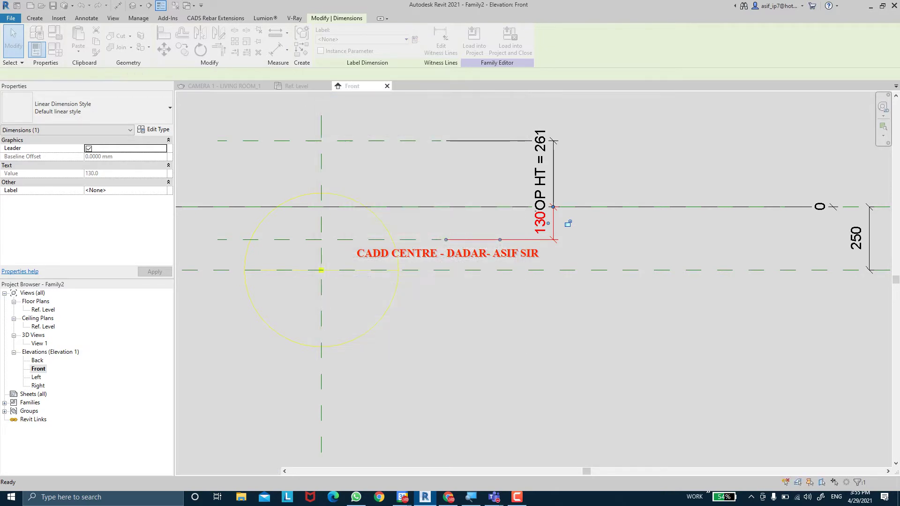
{"action": "left_click", "coordinate": [623, 196]}
Step: Set the view scale to 1:5 and label the 250 dimension as LIGHT OFFSET
{"action": "middle_click_drag", "start_coordinate": [646, 203], "coordinate": [624, 207]}
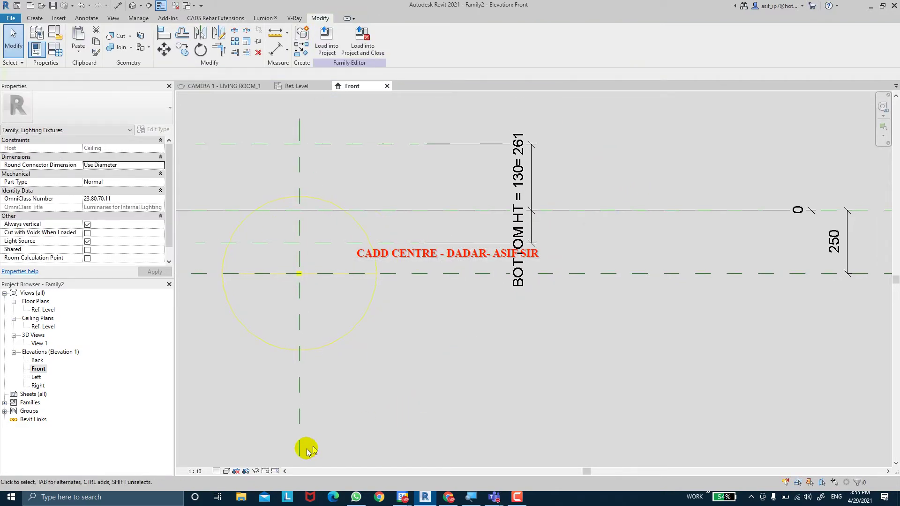
{"action": "left_click", "coordinate": [195, 471]}
{"action": "left_click", "coordinate": [213, 359]}
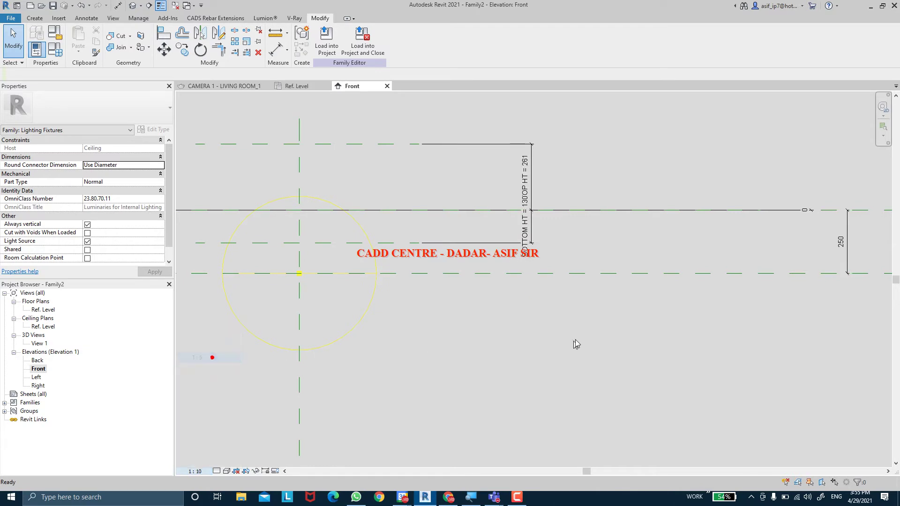
{"action": "middle_click_drag", "start_coordinate": [592, 346], "coordinate": [508, 337]}
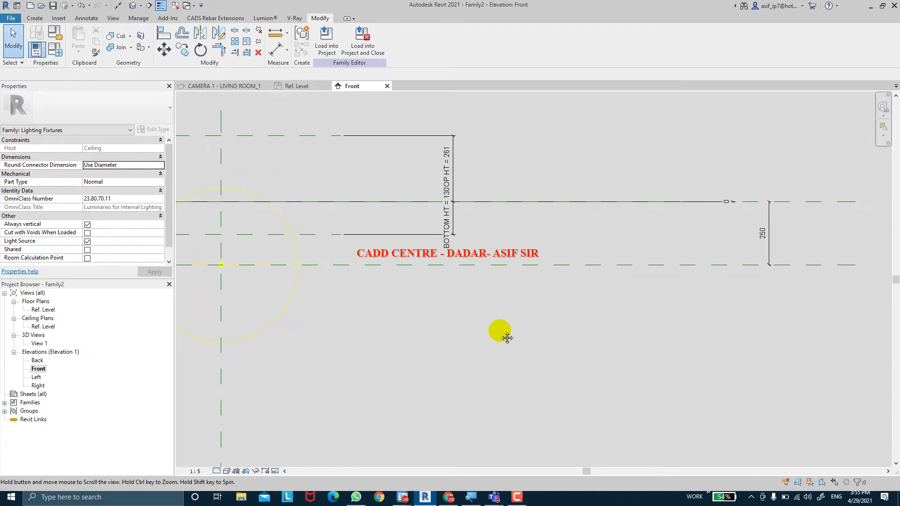
{"action": "left_click", "coordinate": [766, 241]}
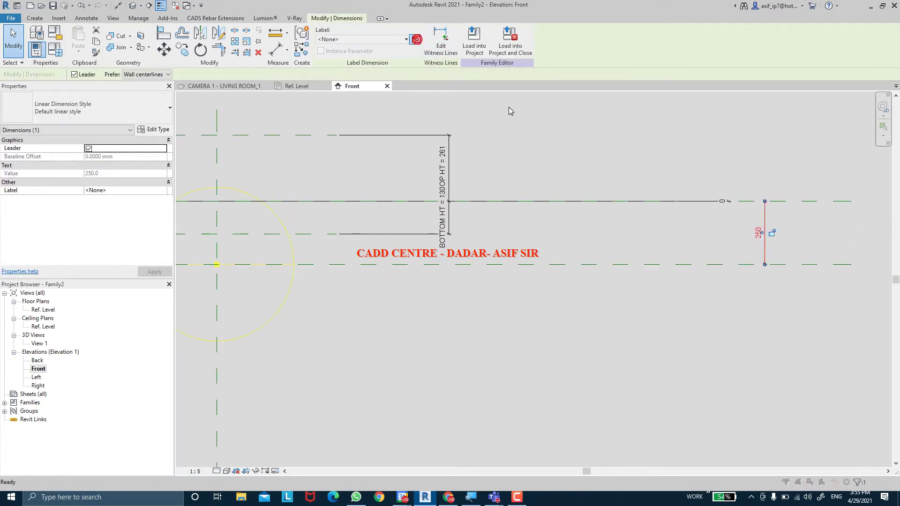
{"action": "type", "text": "L"}
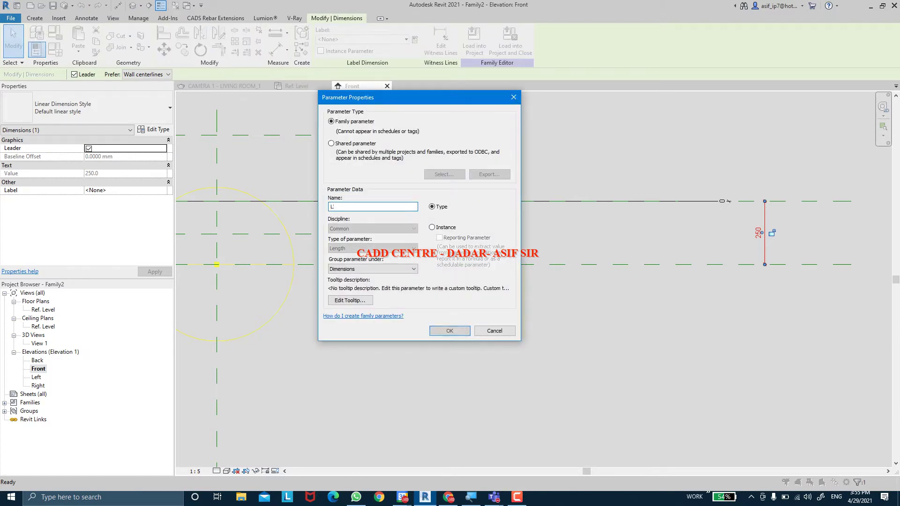
{"action": "type", "text": "IGHT O"}
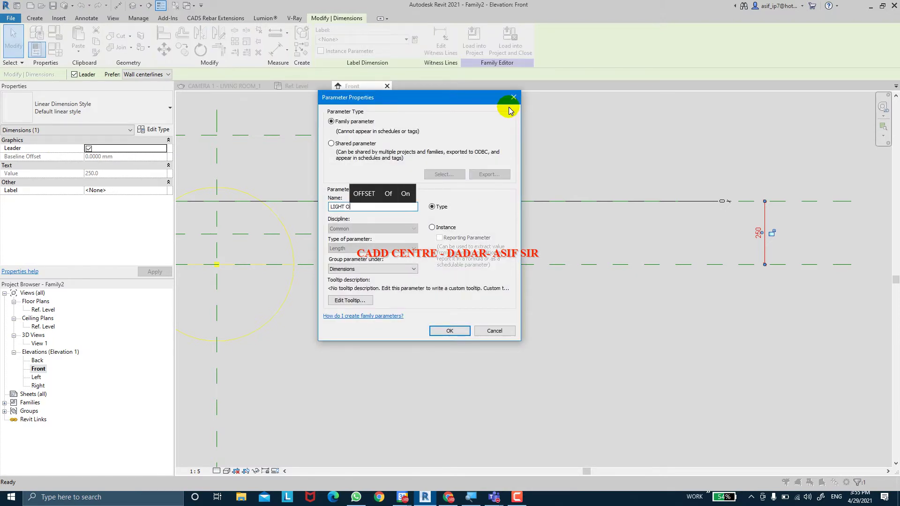
{"action": "type", "text": "FFSET"}
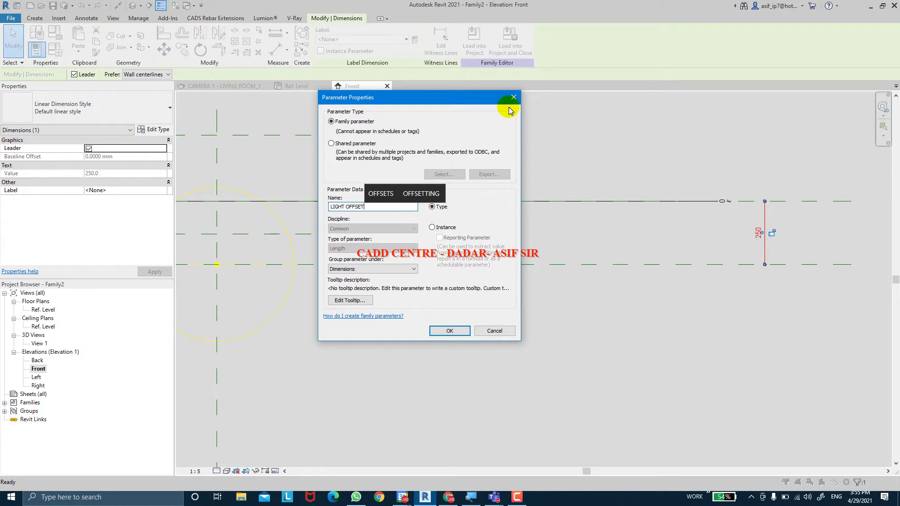
{"action": "key", "text": "Return"}
{"action": "left_click", "coordinate": [555, 188]}
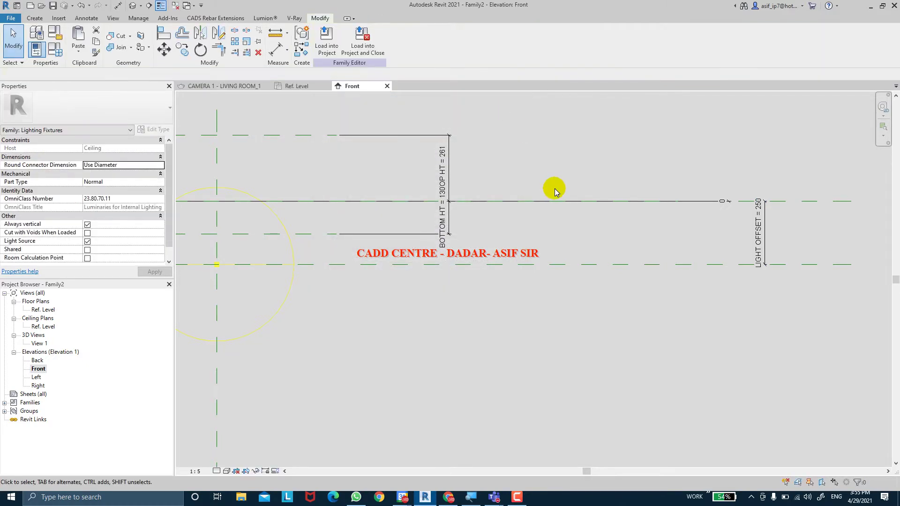
{"action": "scroll", "coordinate": [554, 188], "scroll_direction": "down", "scroll_amount": 2}
{"action": "middle_click_drag", "start_coordinate": [547, 171], "coordinate": [557, 182]}
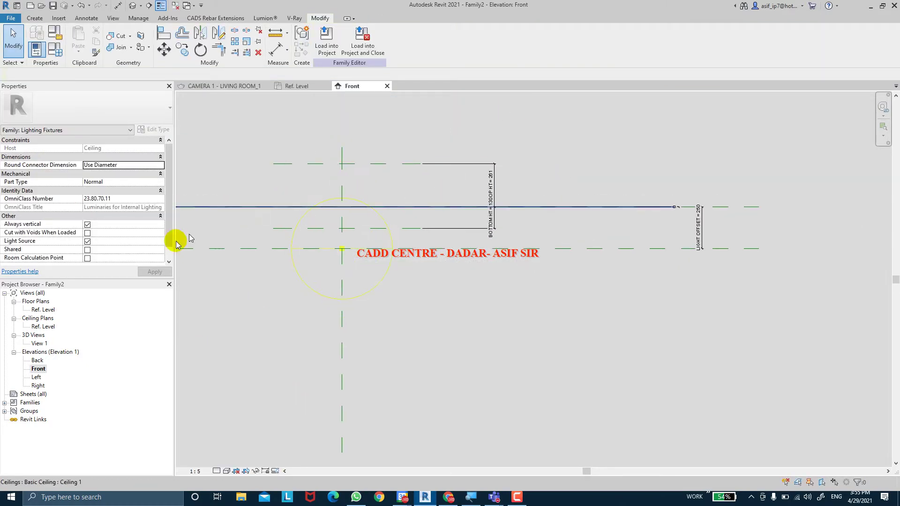
Step: Open the Ref. Level ceiling plan
{"action": "double_click", "coordinate": [44, 327]}
{"action": "scroll", "coordinate": [544, 263], "scroll_direction": "up", "scroll_amount": 2}
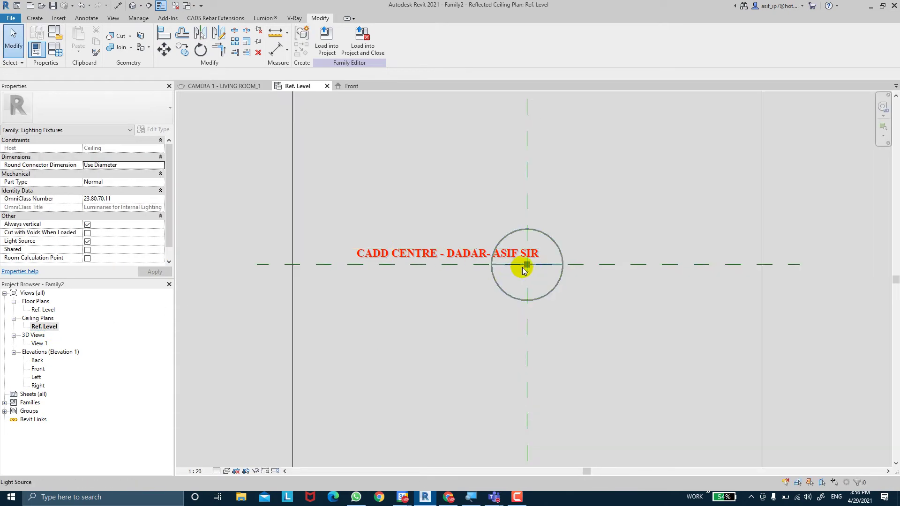
{"action": "left_click", "coordinate": [539, 266]}
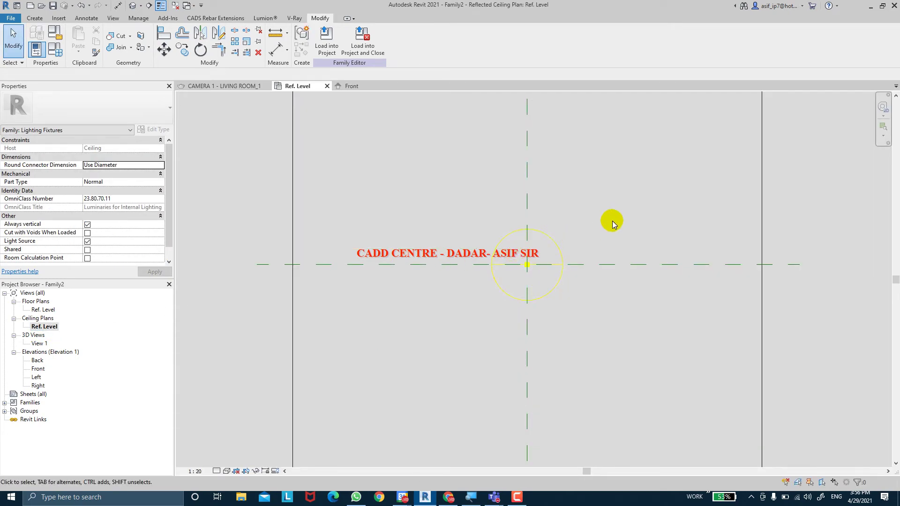
{"action": "middle_click_drag", "start_coordinate": [612, 224], "coordinate": [600, 228]}
Step: Start an extrusion and sketch a 140-radius circle at the centre
{"action": "left_click", "coordinate": [35, 18]}
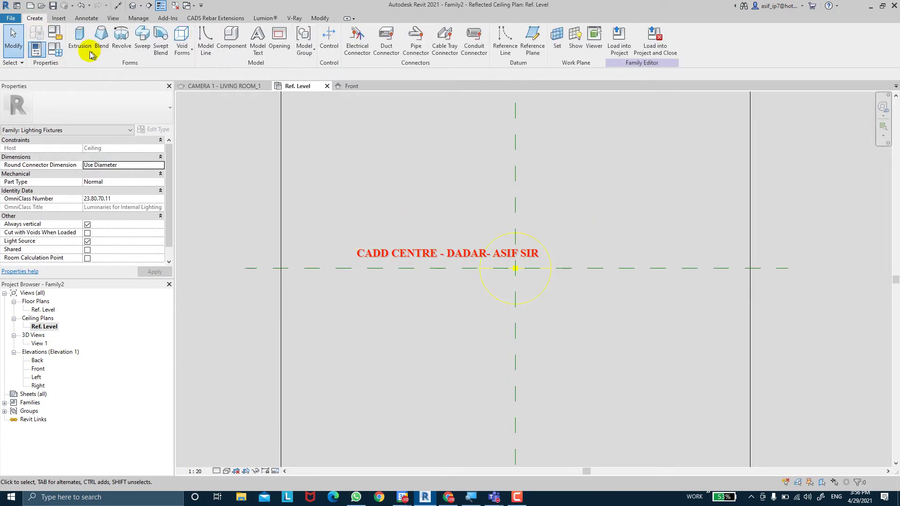
{"action": "left_click", "coordinate": [382, 31]}
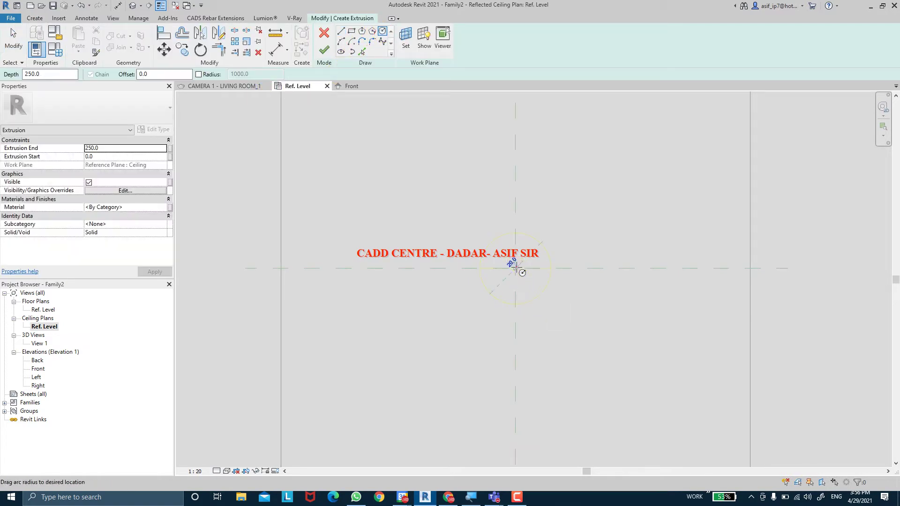
{"action": "scroll", "coordinate": [539, 265], "scroll_direction": "up", "scroll_amount": 1}
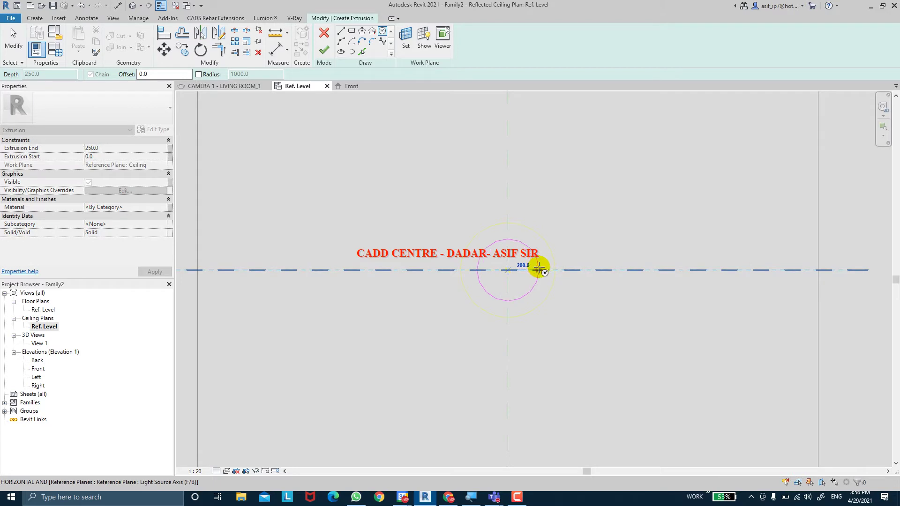
{"action": "scroll", "coordinate": [539, 267], "scroll_direction": "up", "scroll_amount": 1}
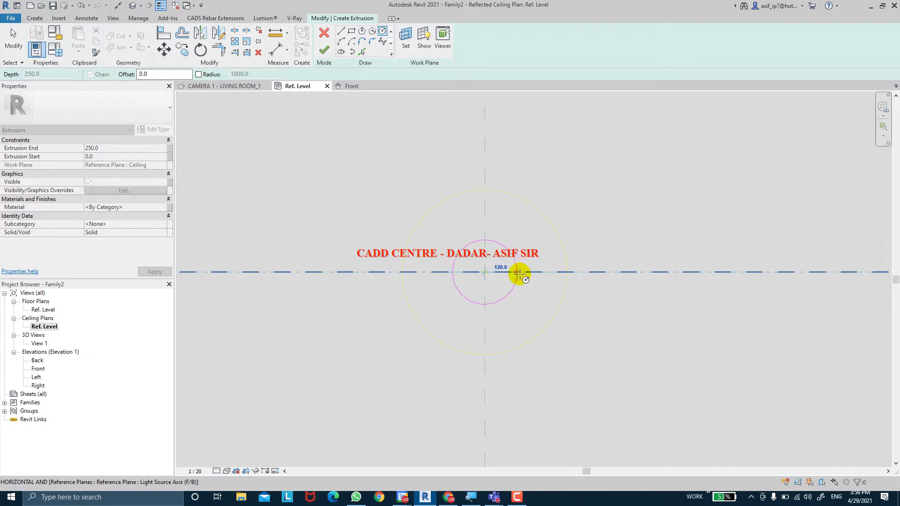
{"action": "left_click", "coordinate": [522, 273]}
{"action": "scroll", "coordinate": [527, 263], "scroll_direction": "up", "scroll_amount": 3}
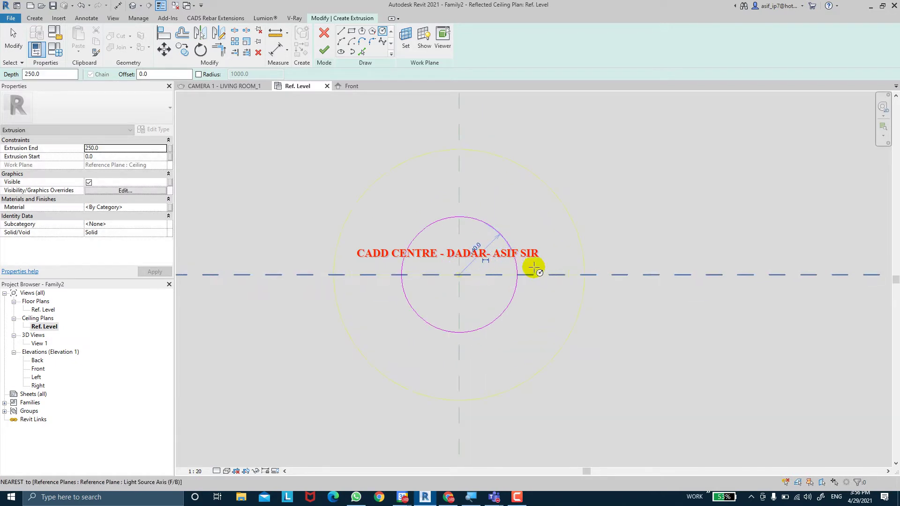
{"action": "key", "text": "Escape"}
{"action": "key", "text": "Escape"}
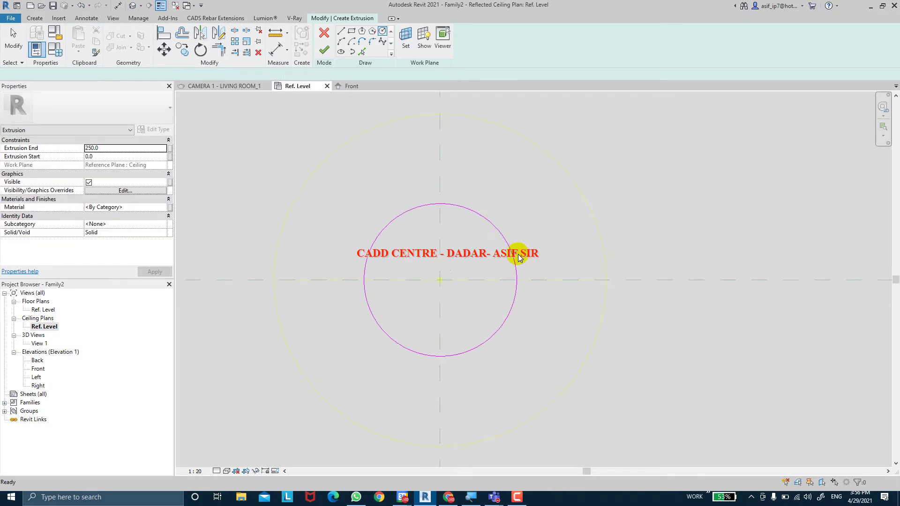
{"action": "left_click", "coordinate": [287, 51]}
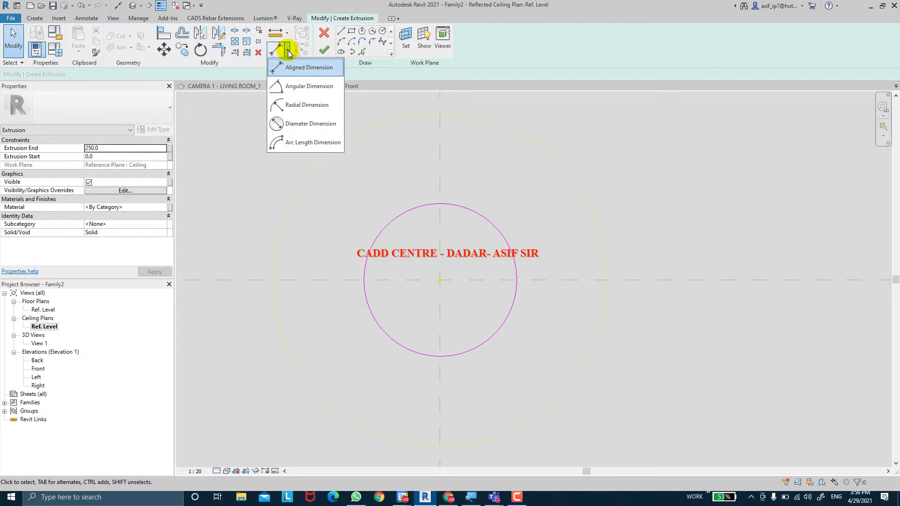
{"action": "left_click", "coordinate": [317, 131]}
Step: Add a Ø 280 diameter dimension to the outer circle and label it LIGHT DIA
{"action": "left_click", "coordinate": [509, 239]}
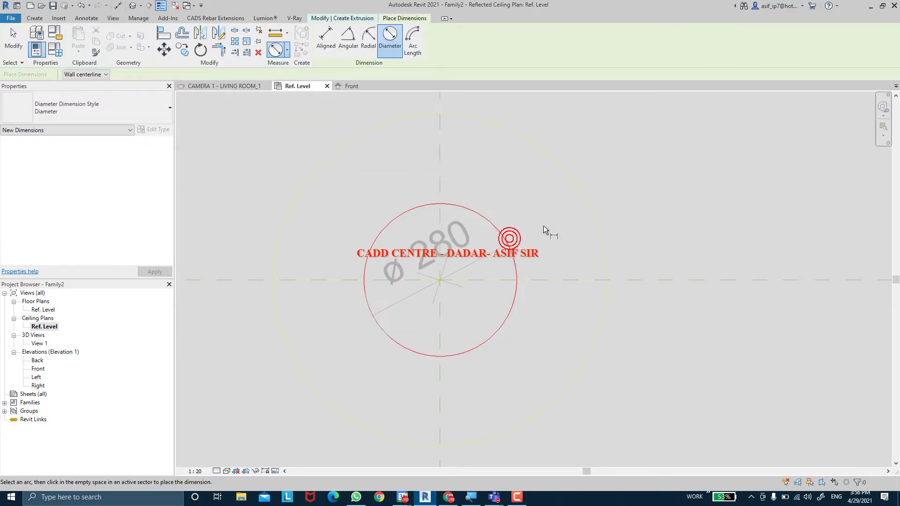
{"action": "left_click", "coordinate": [544, 226]}
{"action": "key", "text": "Escape"}
{"action": "key", "text": "Escape"}
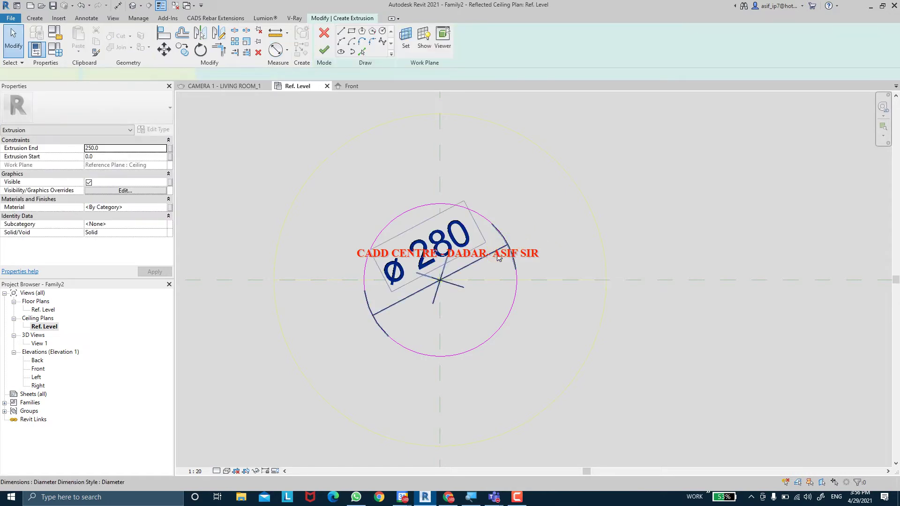
{"action": "left_click", "coordinate": [498, 257]}
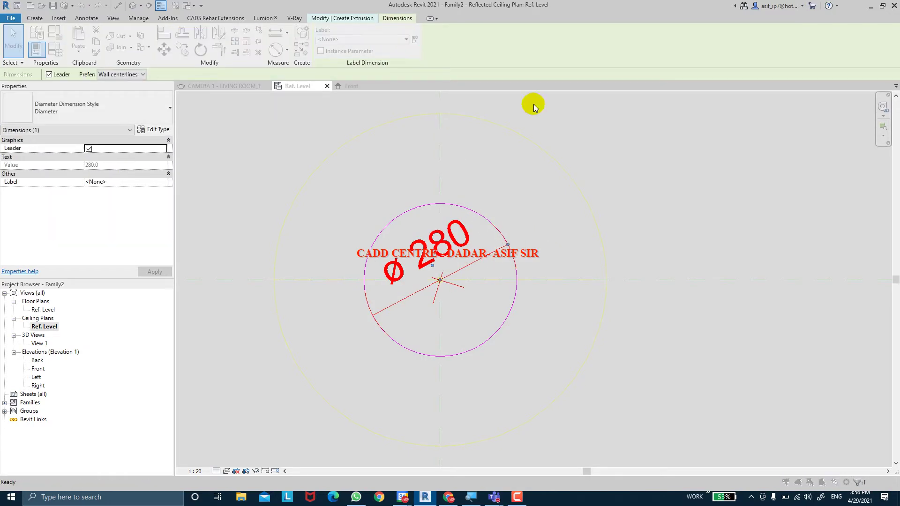
{"action": "type", "text": "LIGHT "}
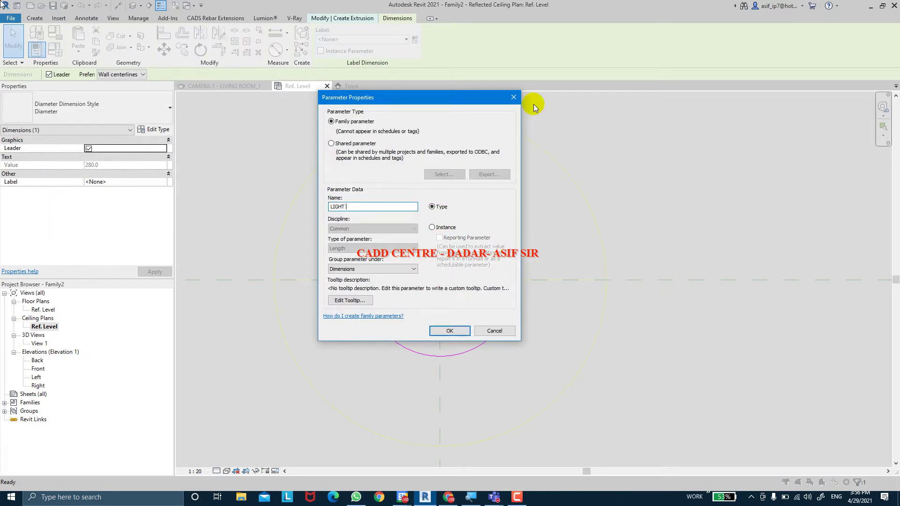
{"action": "type", "text": "DIA"}
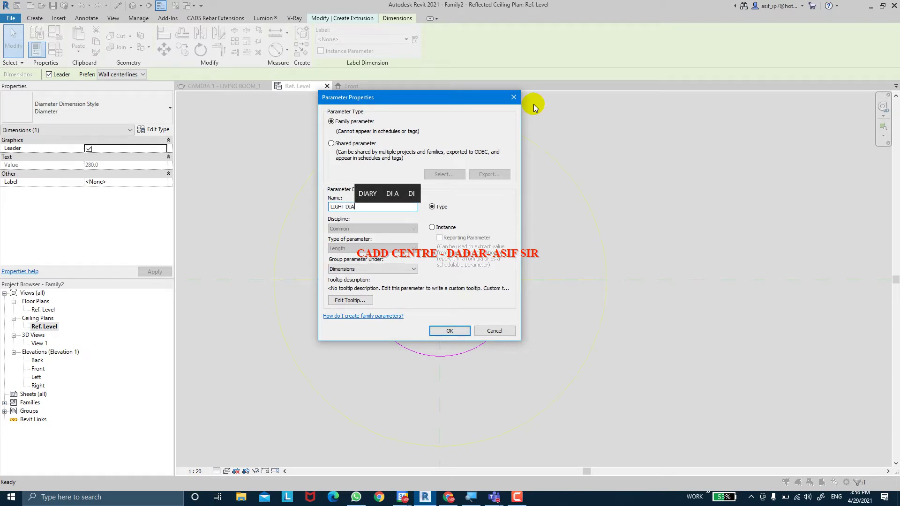
{"action": "key", "text": "Return"}
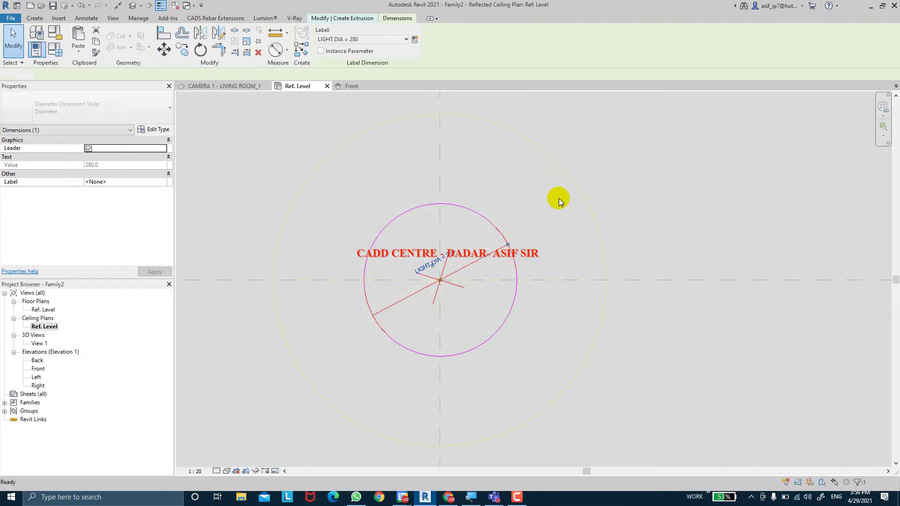
{"action": "key", "text": "Escape"}
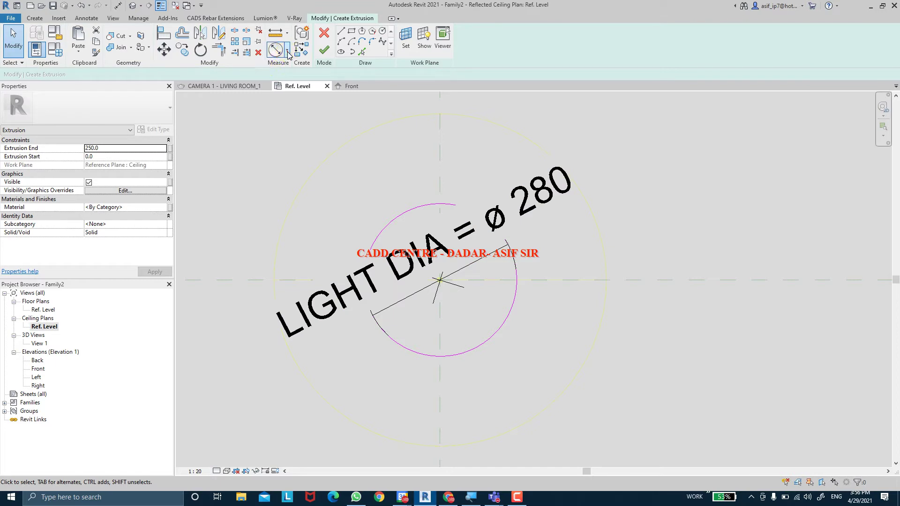
{"action": "left_click", "coordinate": [288, 52]}
{"action": "left_click", "coordinate": [300, 119]}
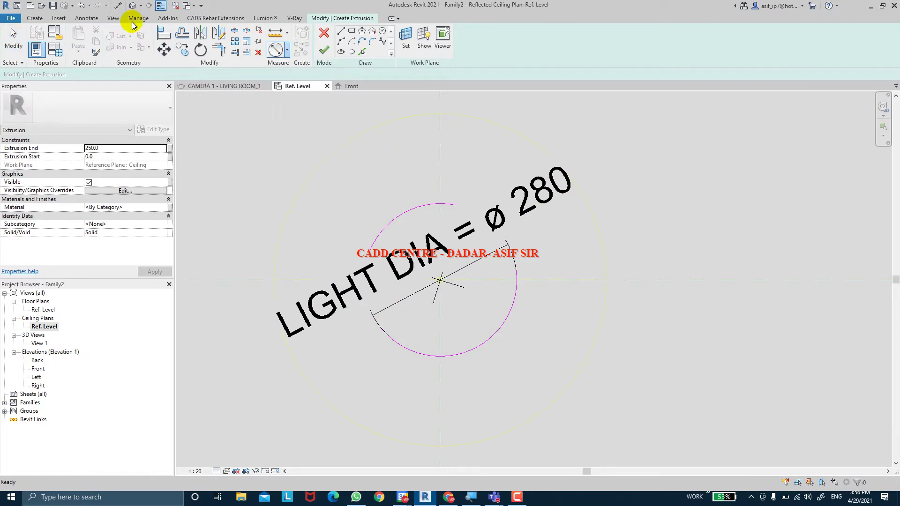
{"action": "left_click", "coordinate": [35, 18]}
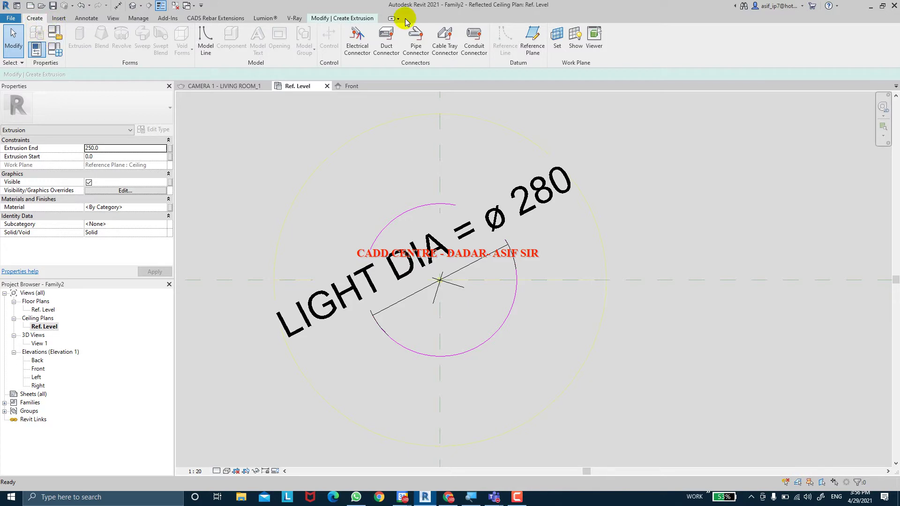
Step: Sketch a smaller concentric circle centred at the origin
{"action": "left_click", "coordinate": [363, 18]}
{"action": "left_click", "coordinate": [382, 31]}
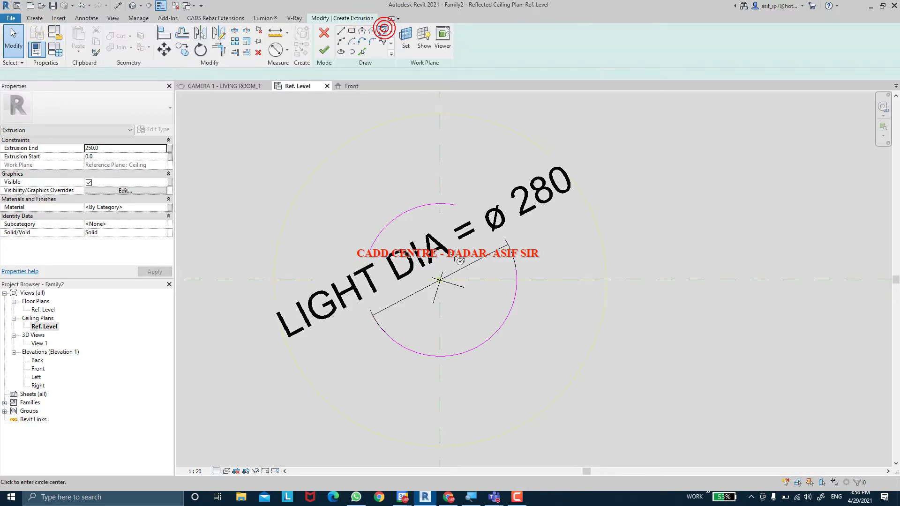
{"action": "left_click", "coordinate": [440, 280]}
{"action": "left_click", "coordinate": [485, 280]}
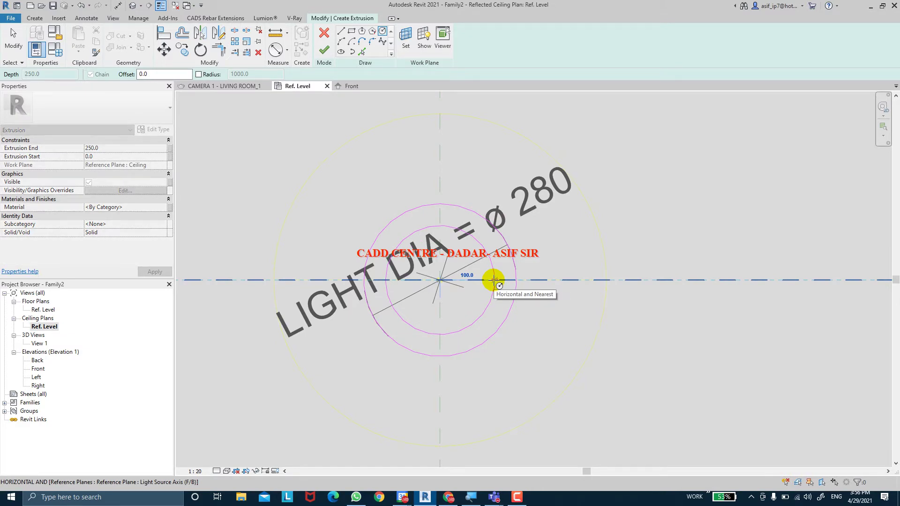
{"action": "left_click", "coordinate": [495, 280]}
{"action": "key", "text": "Escape"}
{"action": "key", "text": "Escape"}
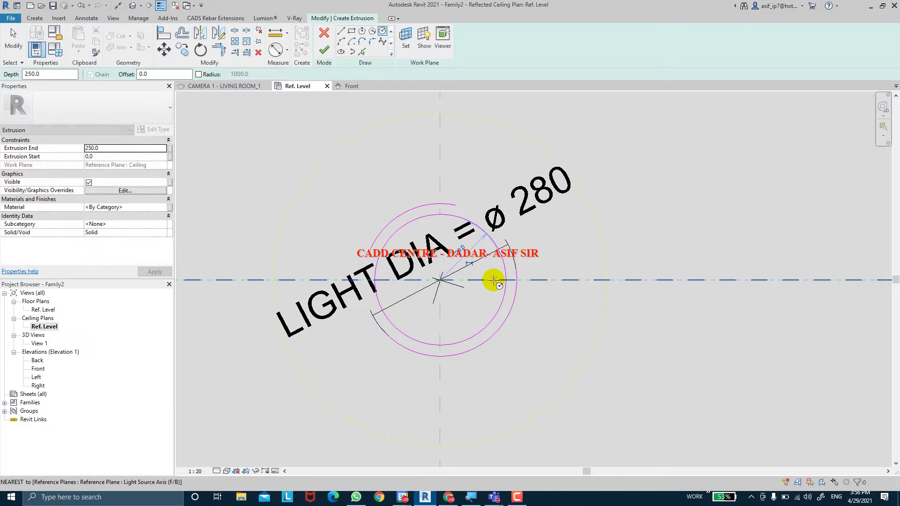
{"action": "key", "text": "Escape"}
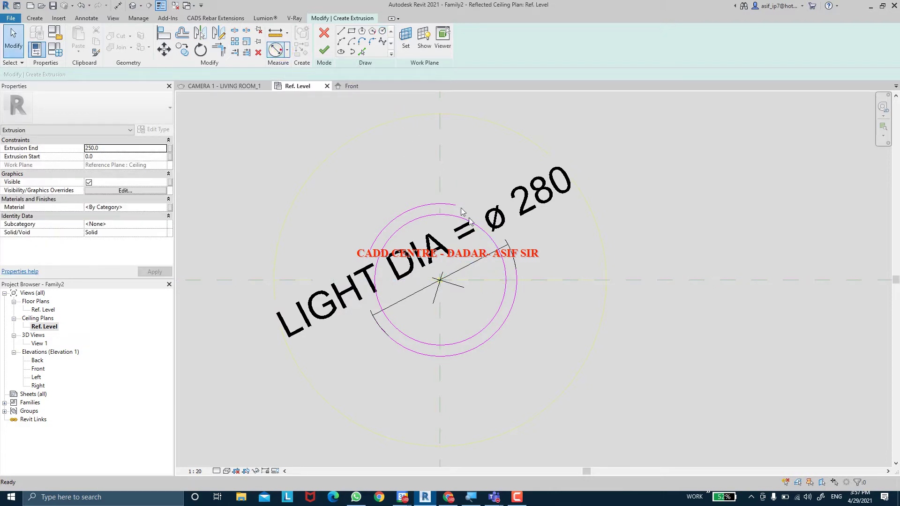
Step: Add a Ø240 diameter dimension to the inner circle and label it BEZZEL
{"action": "key", "text": "d"}
{"action": "key", "text": "d"}
{"action": "key", "text": "i"}
{"action": "left_click", "coordinate": [496, 303]}
{"action": "left_click", "coordinate": [480, 293]}
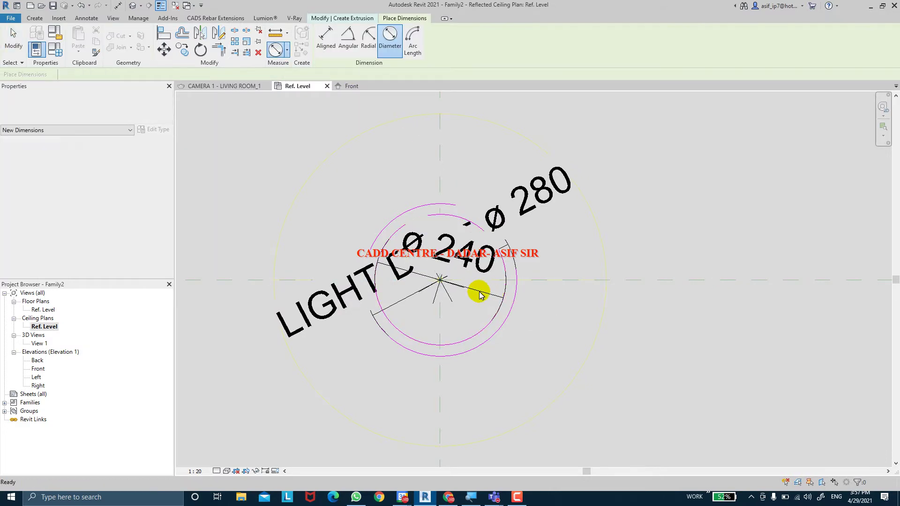
{"action": "key", "text": "Escape"}
{"action": "key", "text": "Escape"}
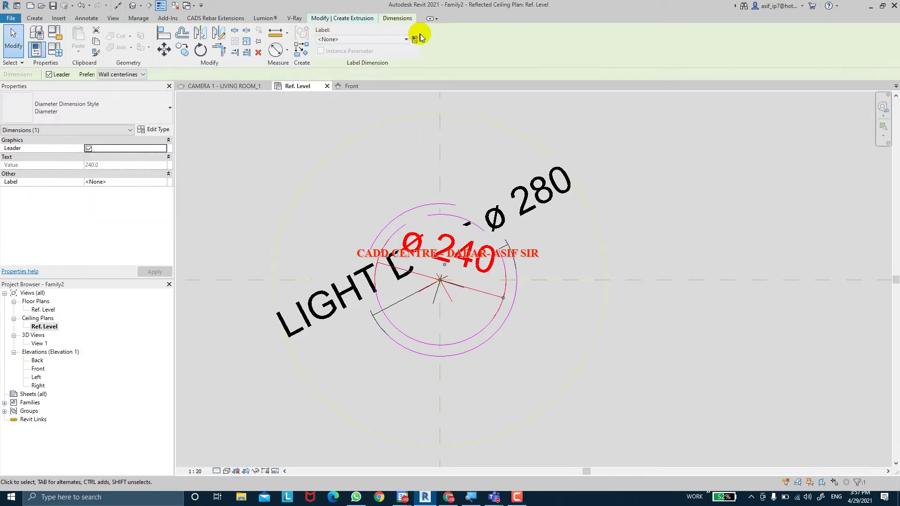
{"action": "left_click", "coordinate": [416, 41]}
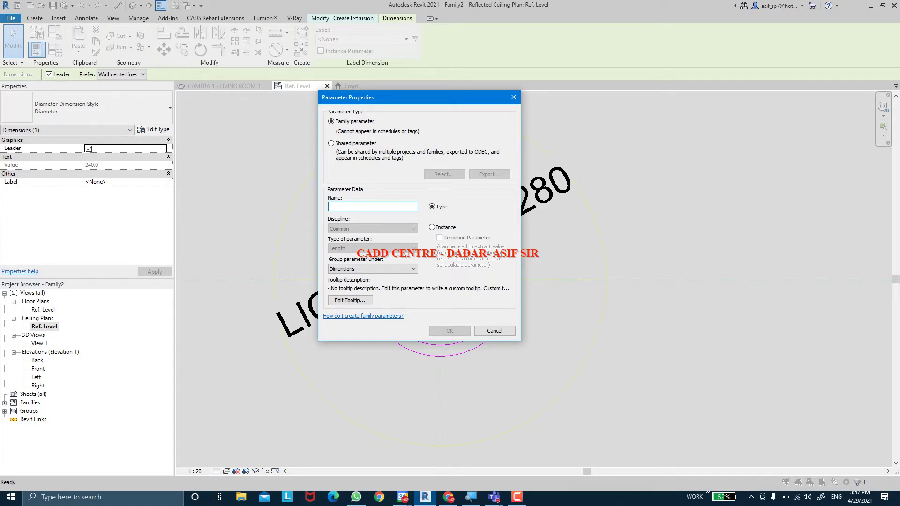
{"action": "type", "text": "BEZZEL"}
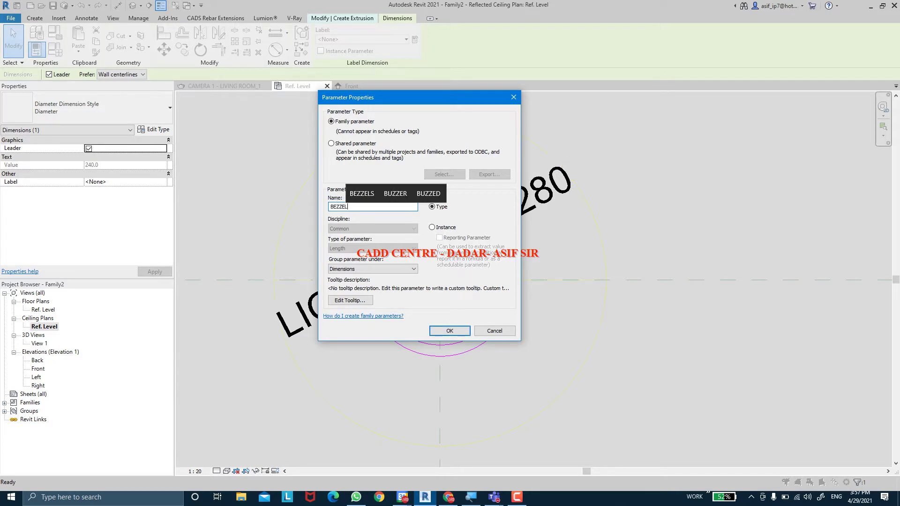
{"action": "key", "text": "Return"}
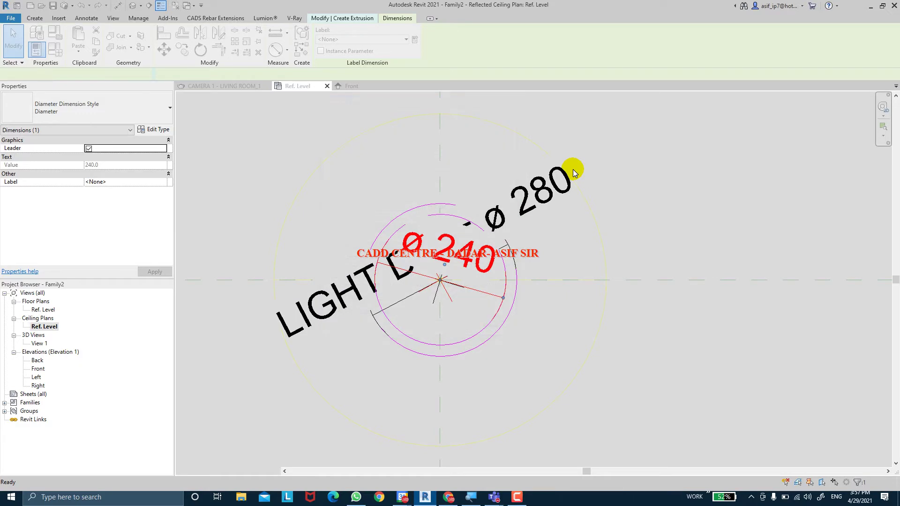
{"action": "left_click", "coordinate": [642, 263]}
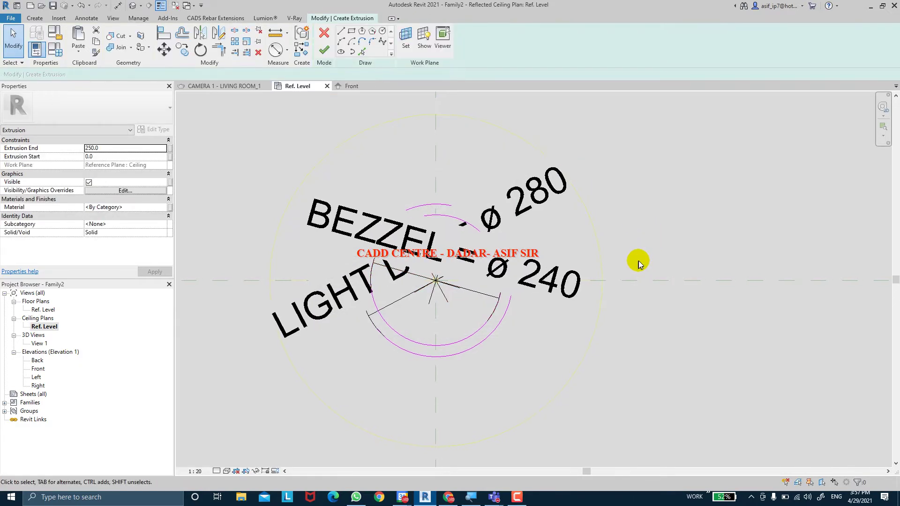
{"action": "middle_click_drag", "start_coordinate": [639, 261], "coordinate": [636, 247]}
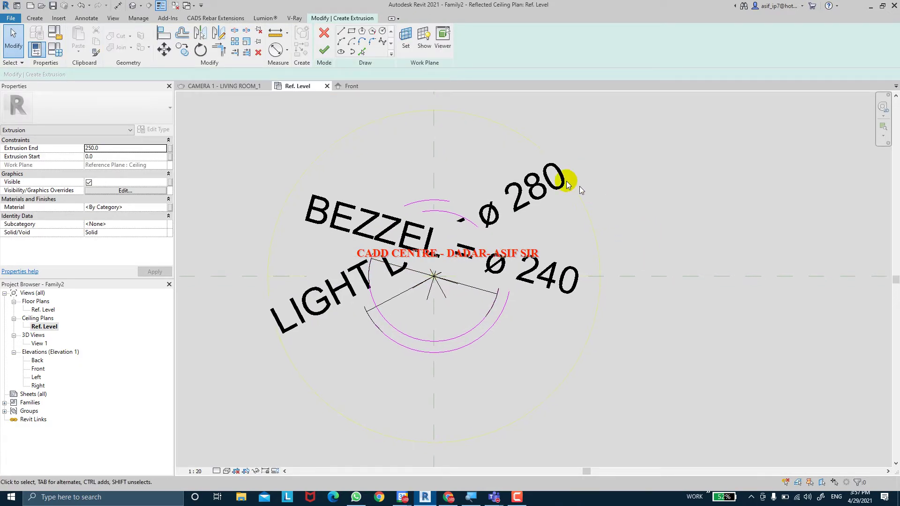
Step: Finish the ring extrusion sketch and open the Front elevation
{"action": "left_click", "coordinate": [323, 48]}
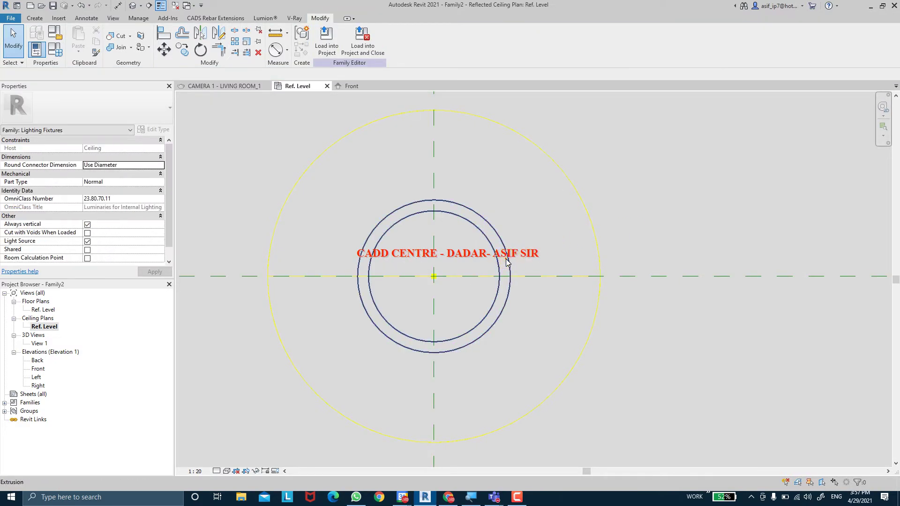
{"action": "left_click", "coordinate": [500, 239]}
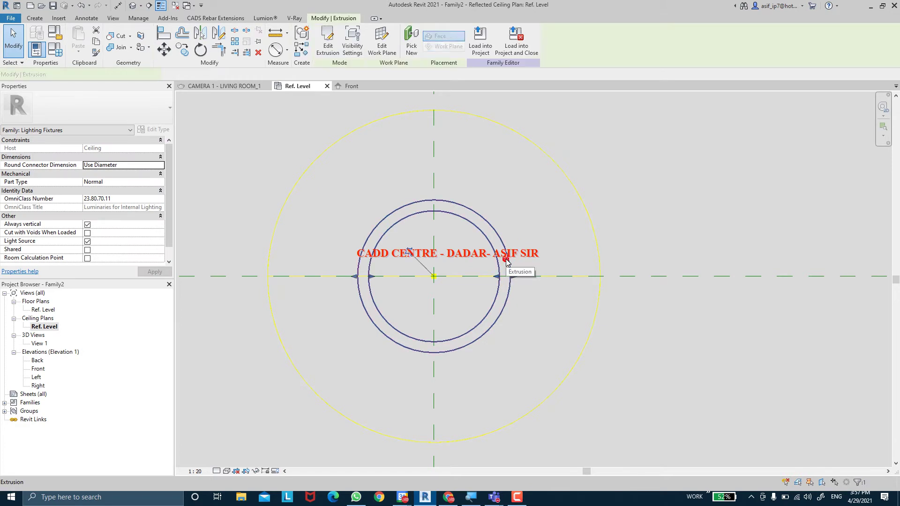
{"action": "double_click", "coordinate": [38, 369]}
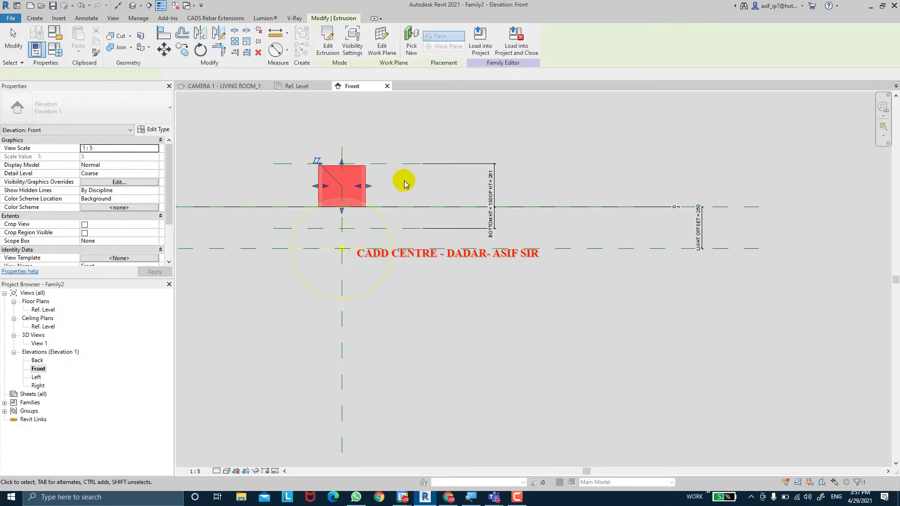
{"action": "scroll", "coordinate": [373, 203], "scroll_direction": "up", "scroll_amount": 2}
Step: Stretch the extrusion's bottom to the BOTTOM plane and top to the TOP plane
{"action": "left_click_drag", "start_coordinate": [374, 204], "coordinate": [370, 262]}
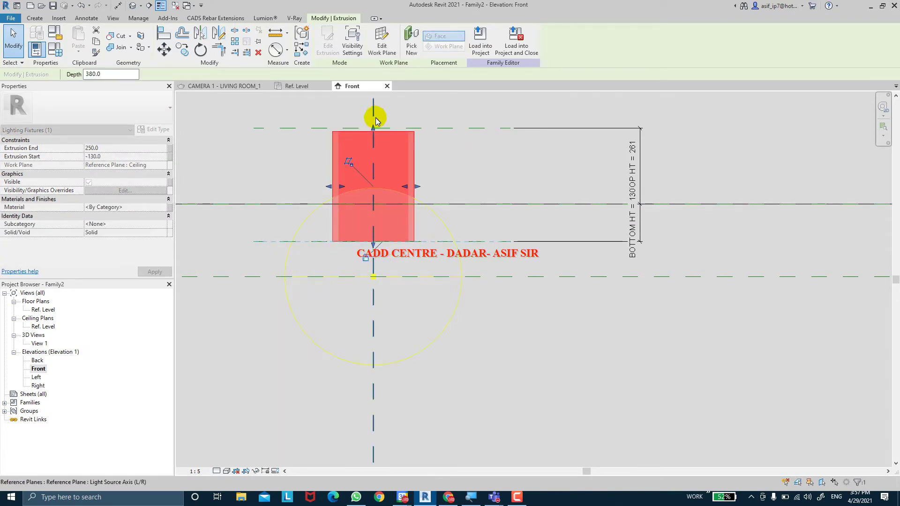
{"action": "left_click_drag", "start_coordinate": [374, 122], "coordinate": [373, 125]}
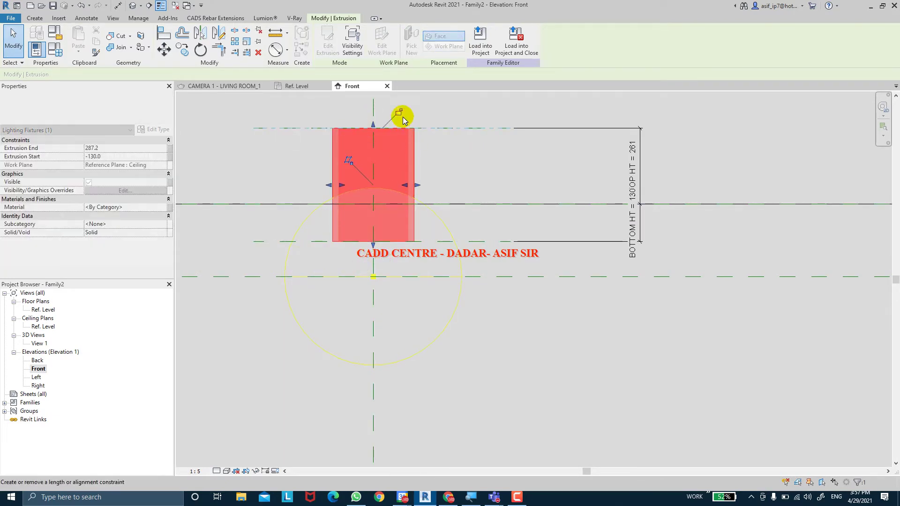
{"action": "left_click", "coordinate": [450, 112]}
{"action": "middle_click_drag", "start_coordinate": [450, 113], "coordinate": [467, 138]}
{"action": "left_click", "coordinate": [435, 185]}
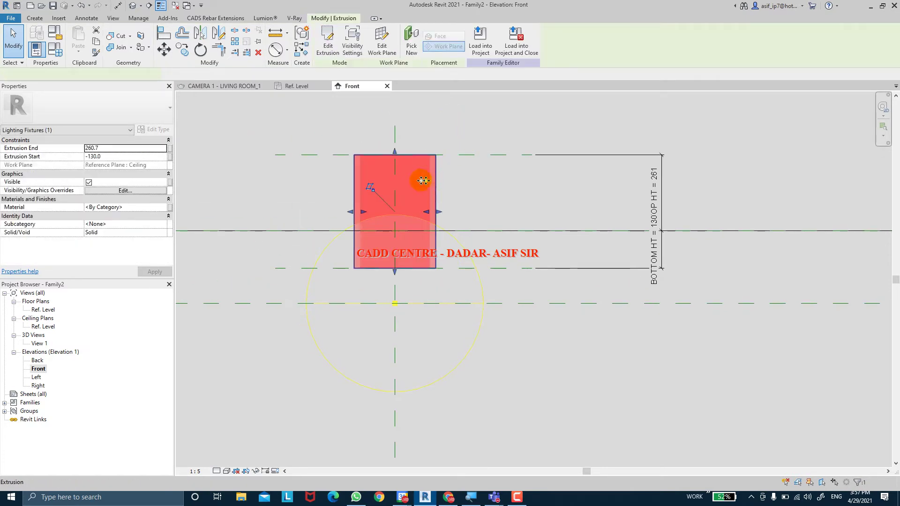
{"action": "key", "text": "Escape"}
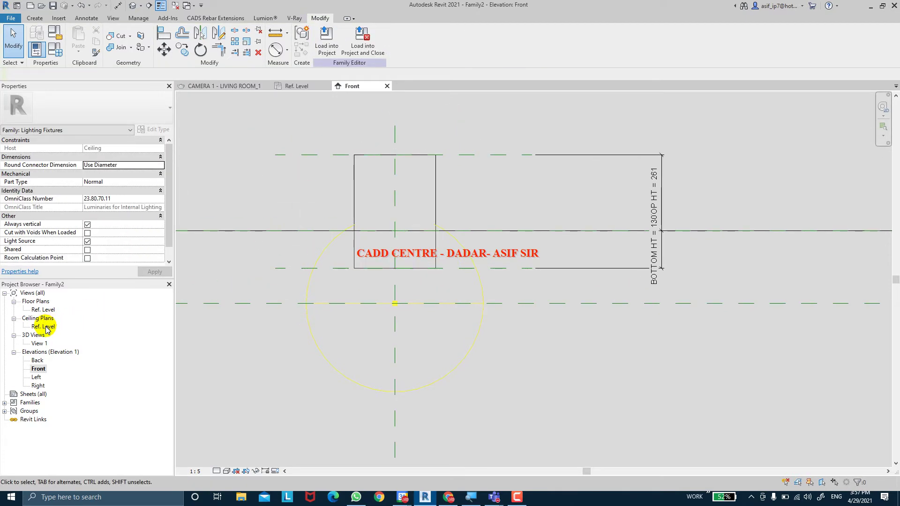
Step: In Family Types, change TOP HT to 50 and commit the parameter values
{"action": "left_click", "coordinate": [56, 50]}
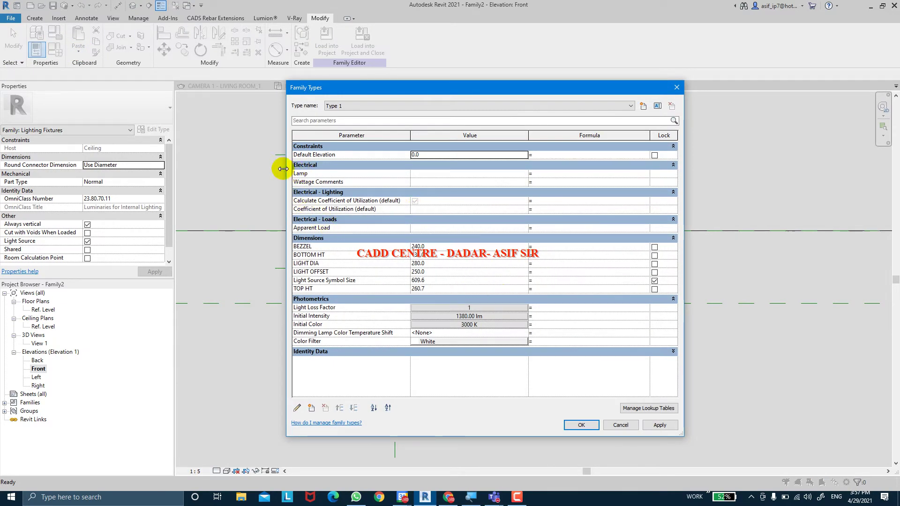
{"action": "left_click_drag", "start_coordinate": [283, 169], "coordinate": [450, 169]}
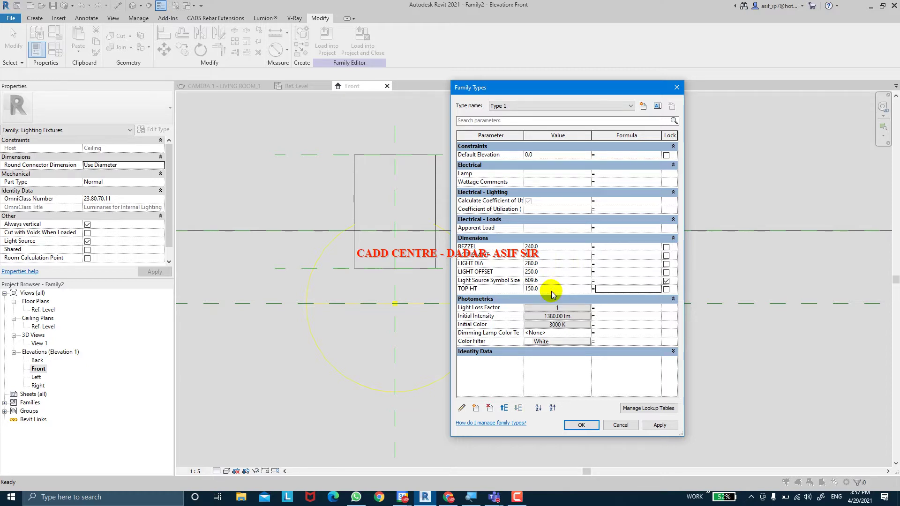
{"action": "left_click", "coordinate": [655, 425]}
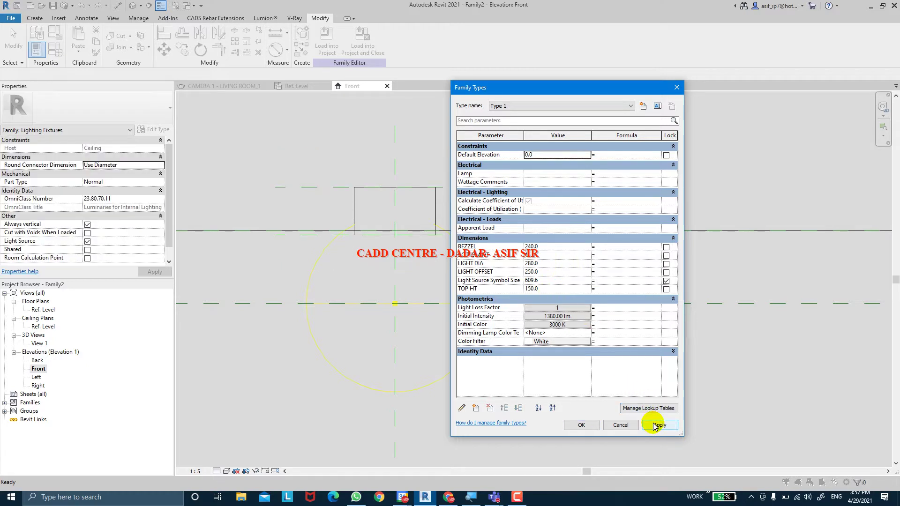
{"action": "left_click", "coordinate": [559, 289]}
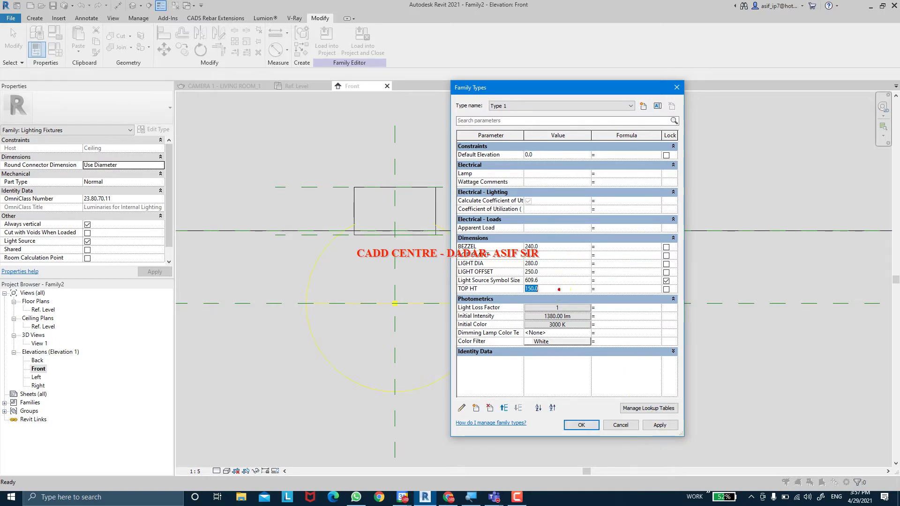
{"action": "left_click", "coordinate": [552, 289]}
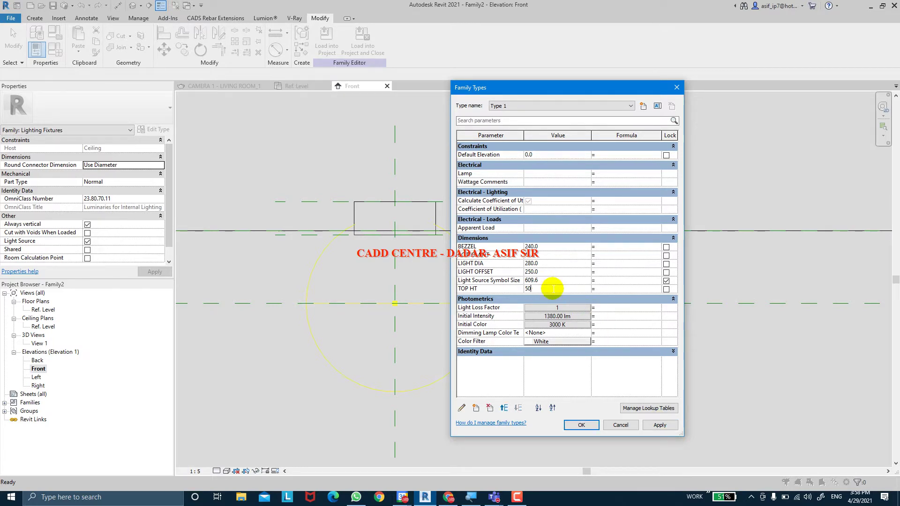
{"action": "left_click", "coordinate": [659, 425]}
{"action": "left_click", "coordinate": [623, 425]}
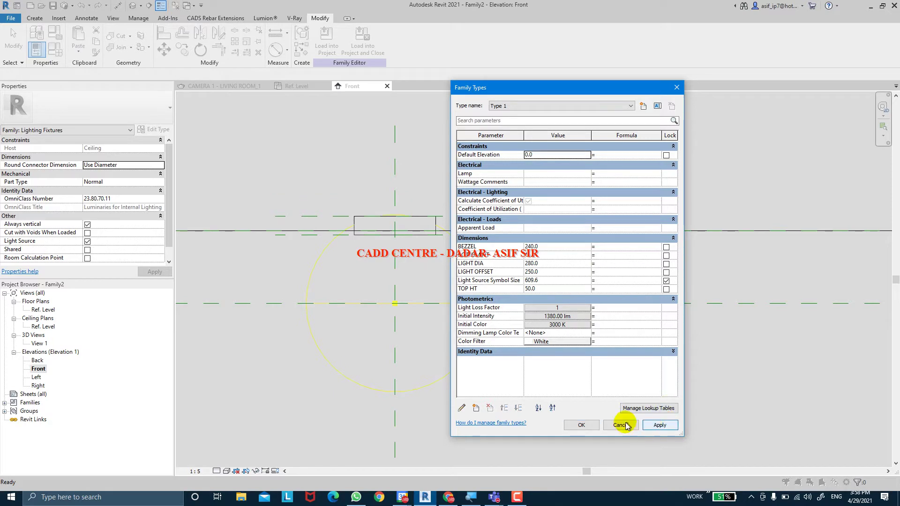
{"action": "left_click", "coordinate": [581, 425]}
Step: Zoom and pan the Front elevation to inspect the light fixture
{"action": "scroll", "coordinate": [460, 204], "scroll_direction": "up", "scroll_amount": 4}
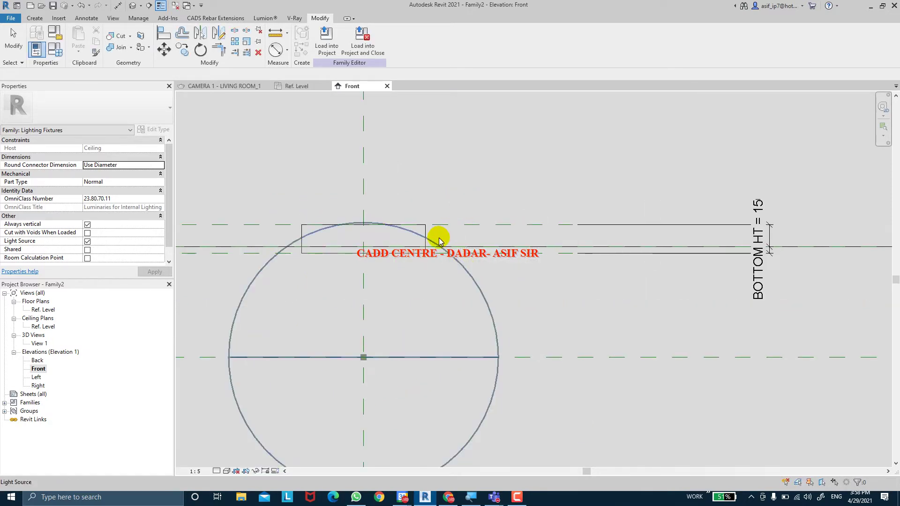
{"action": "scroll", "coordinate": [515, 206], "scroll_direction": "down", "scroll_amount": 2}
{"action": "scroll", "coordinate": [445, 211], "scroll_direction": "up", "scroll_amount": 3}
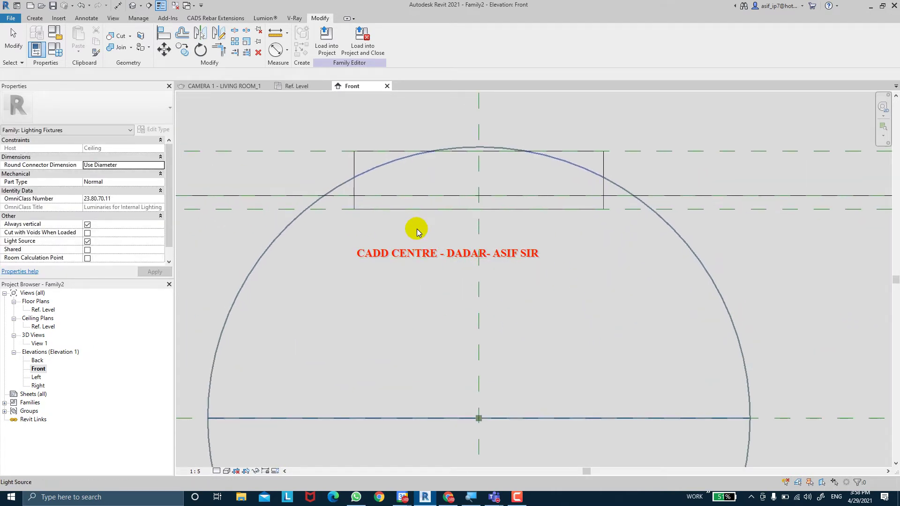
{"action": "scroll", "coordinate": [412, 227], "scroll_direction": "down", "scroll_amount": 3}
{"action": "middle_click_drag", "start_coordinate": [452, 242], "coordinate": [441, 244]}
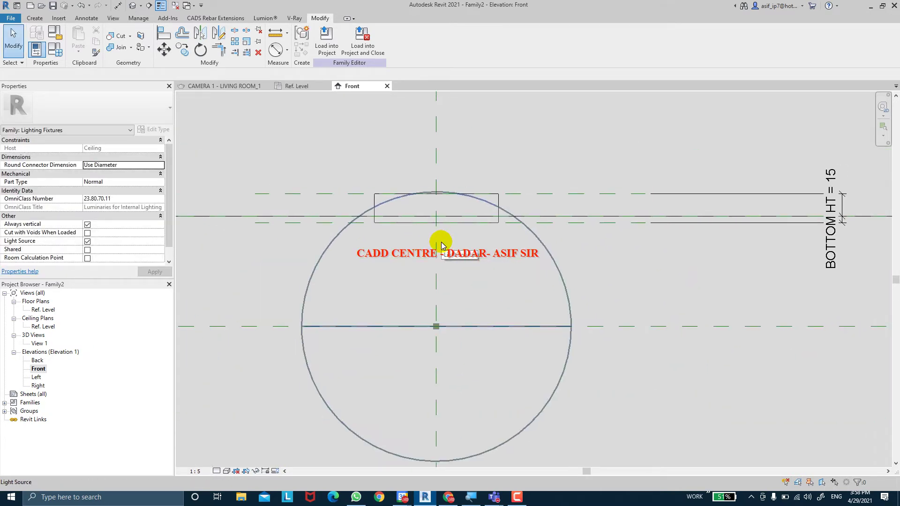
{"action": "scroll", "coordinate": [442, 245], "scroll_direction": "up", "scroll_amount": 1}
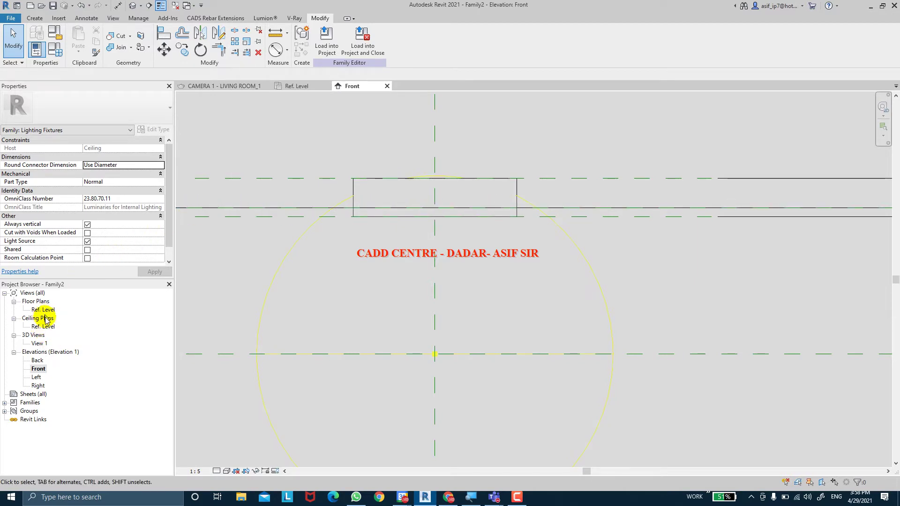
Step: In the Ref. Level ceiling plan, start a new extrusion with a radius-120 circle
{"action": "double_click", "coordinate": [44, 326]}
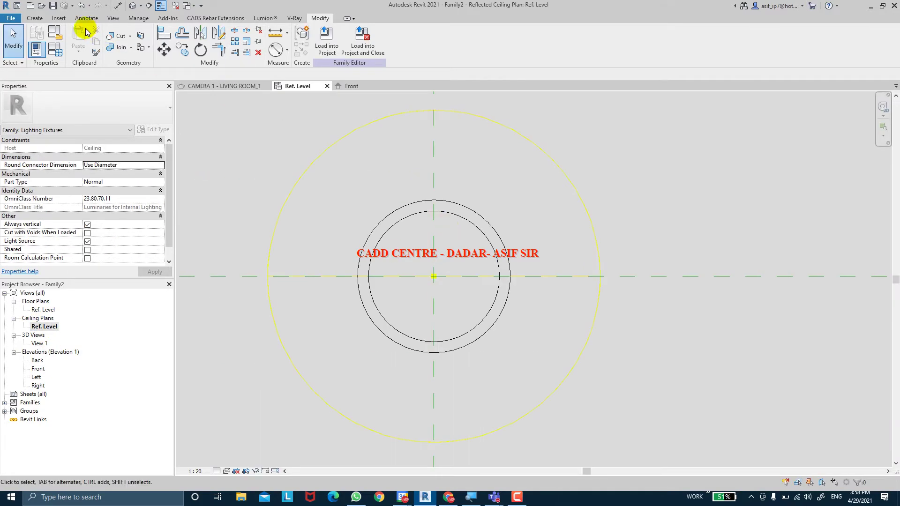
{"action": "left_click", "coordinate": [34, 18]}
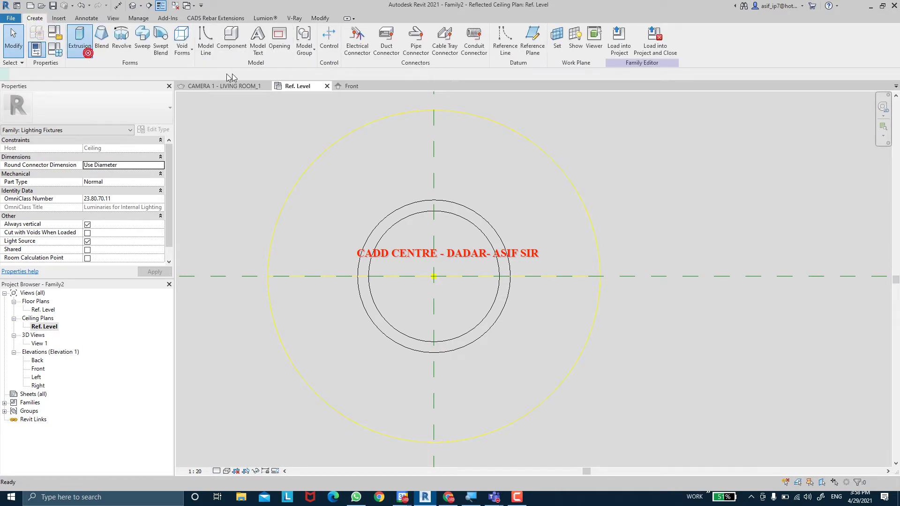
{"action": "left_click", "coordinate": [88, 53]}
{"action": "left_click", "coordinate": [383, 31]}
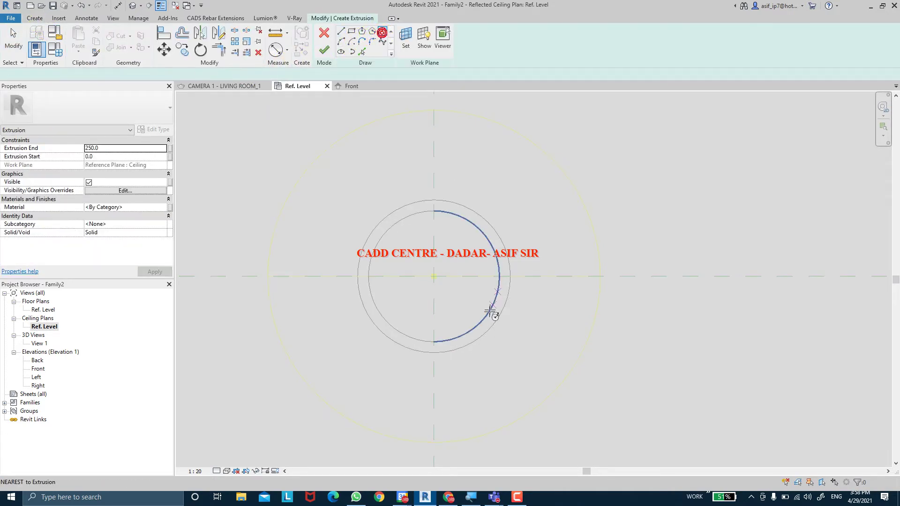
{"action": "left_click", "coordinate": [434, 277]}
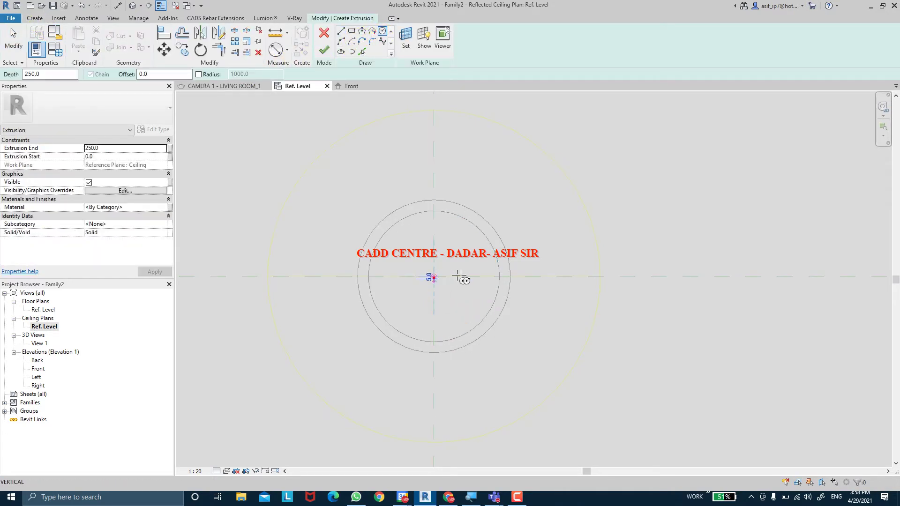
{"action": "left_click", "coordinate": [500, 276]}
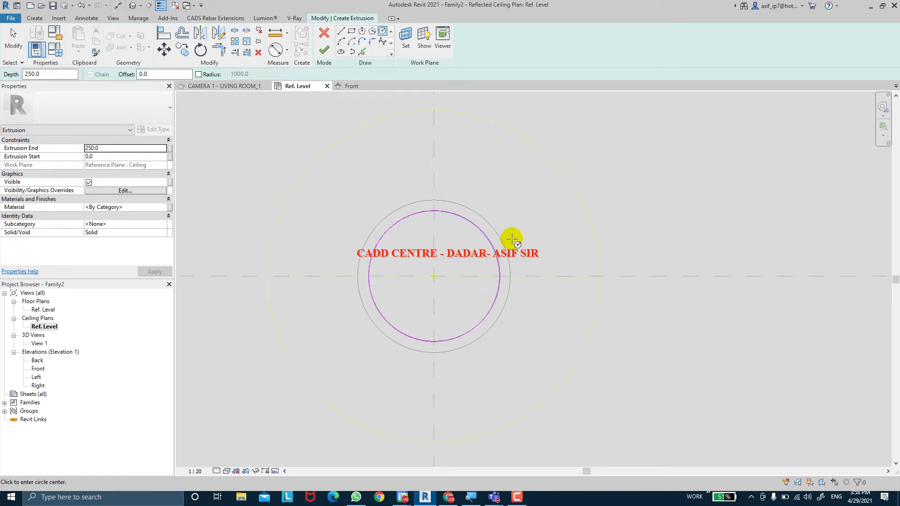
{"action": "key", "text": "Escape"}
Step: Add a Φ240 diameter dimension to the new circle
{"action": "left_click", "coordinate": [288, 53]}
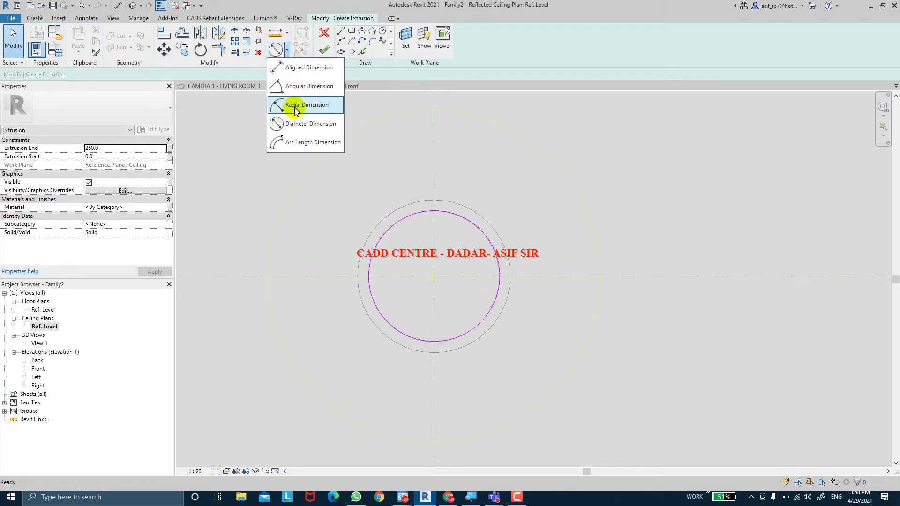
{"action": "left_click", "coordinate": [283, 122]}
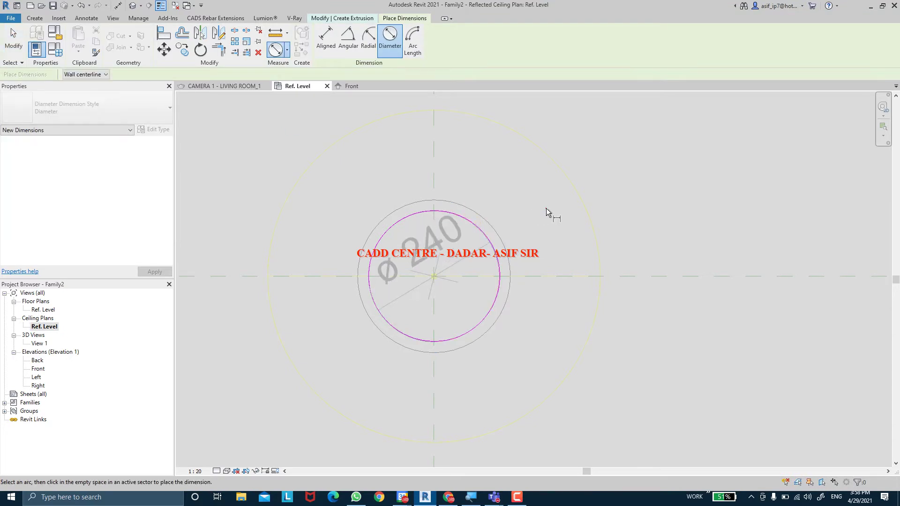
{"action": "left_click", "coordinate": [502, 257]}
{"action": "left_click", "coordinate": [472, 263]}
{"action": "key", "text": "Escape"}
{"action": "left_click", "coordinate": [375, 193]}
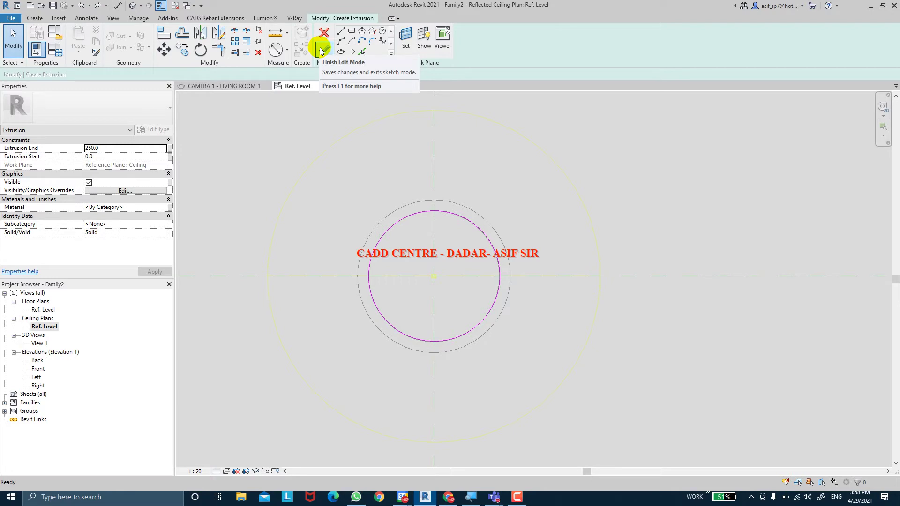
{"action": "left_click", "coordinate": [277, 50]}
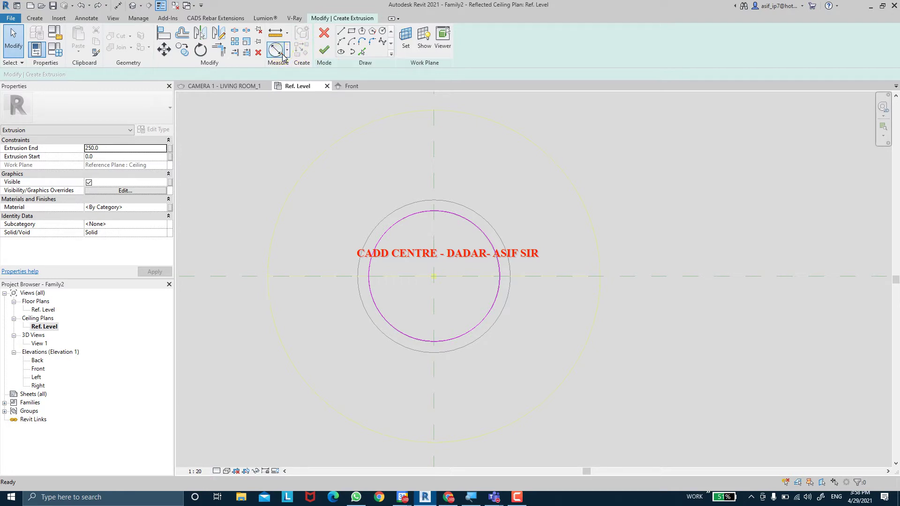
{"action": "left_click", "coordinate": [415, 216]}
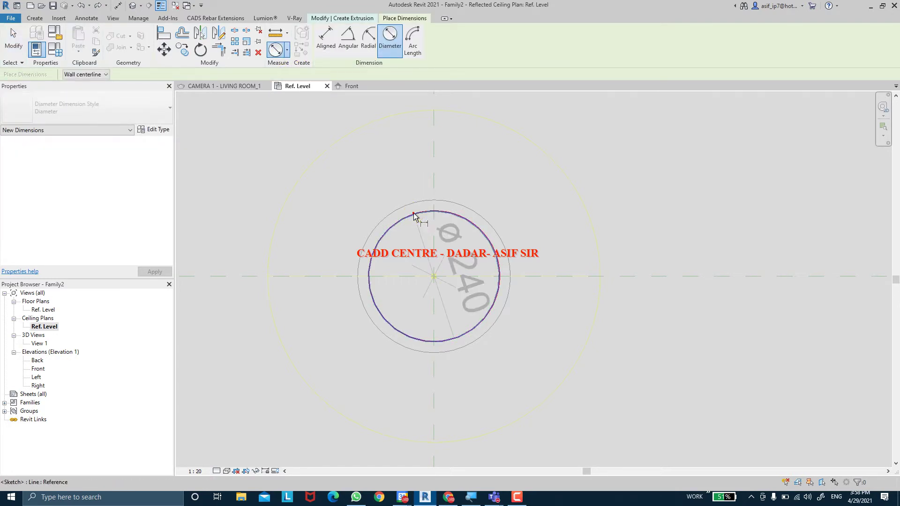
{"action": "left_click", "coordinate": [500, 189]}
{"action": "key", "text": "Escape"}
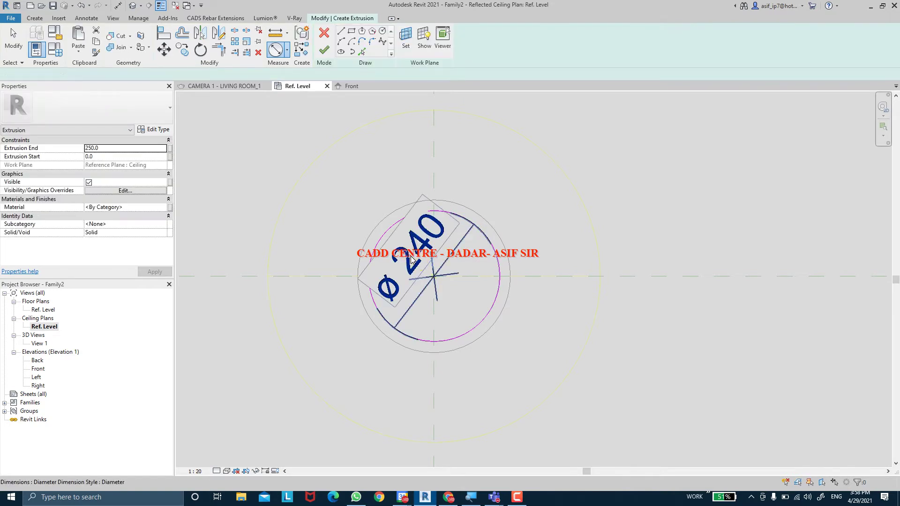
Step: Label the diameter with BEZZEL and finish the extrusion sketch
{"action": "left_click", "coordinate": [365, 41]}
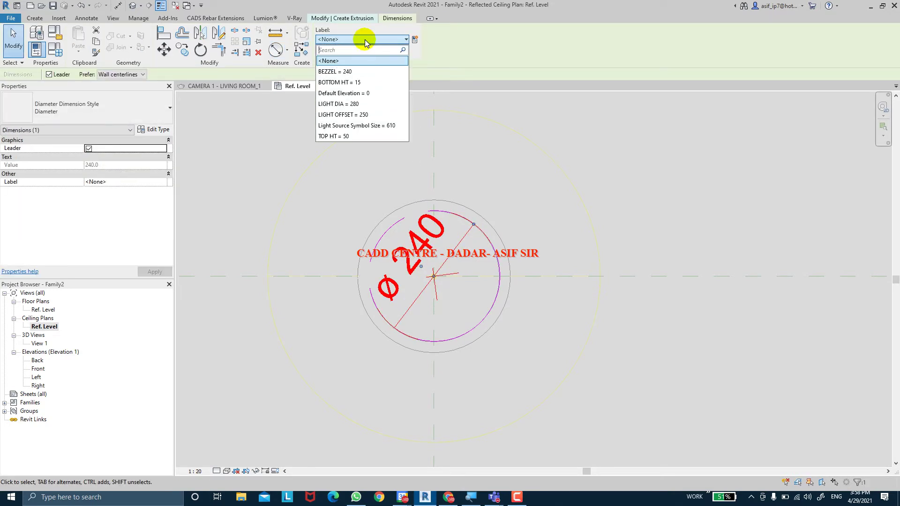
{"action": "left_click", "coordinate": [361, 72]}
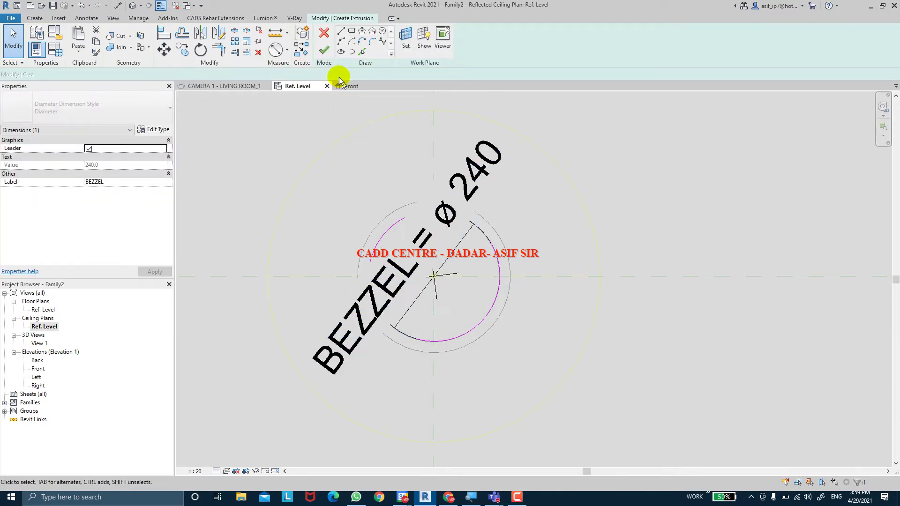
{"action": "left_click", "coordinate": [323, 51]}
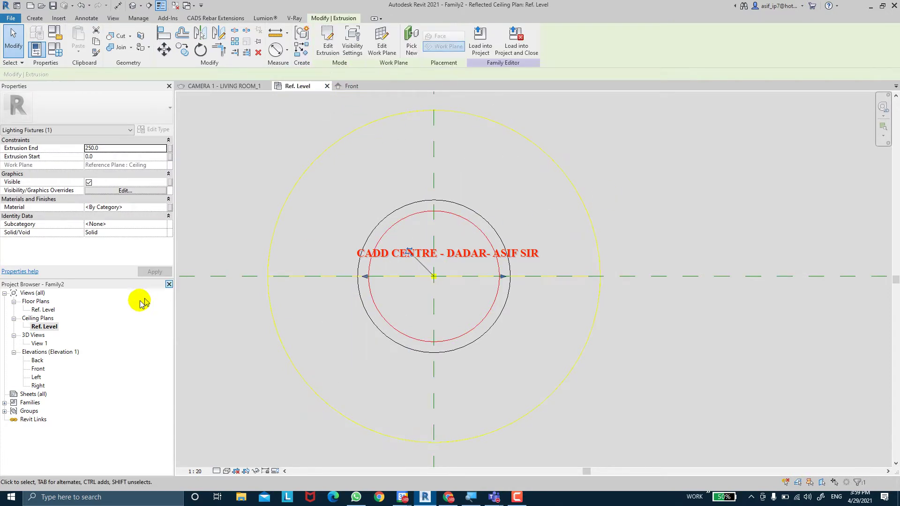
Step: In the Front elevation, drag the extrusion's ends to the ceiling and TOP planes
{"action": "double_click", "coordinate": [38, 370]}
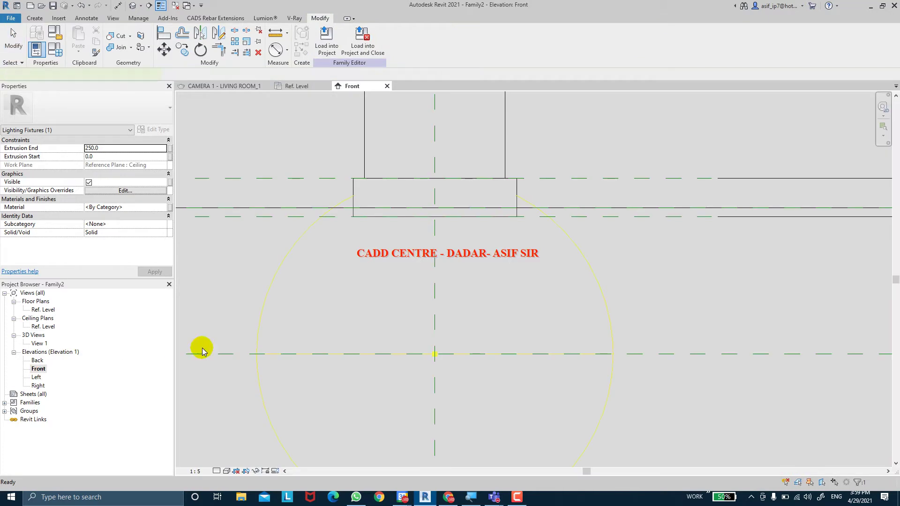
{"action": "scroll", "coordinate": [422, 271], "scroll_direction": "up", "scroll_amount": 4}
{"action": "left_click_drag", "start_coordinate": [433, 296], "coordinate": [432, 293]}
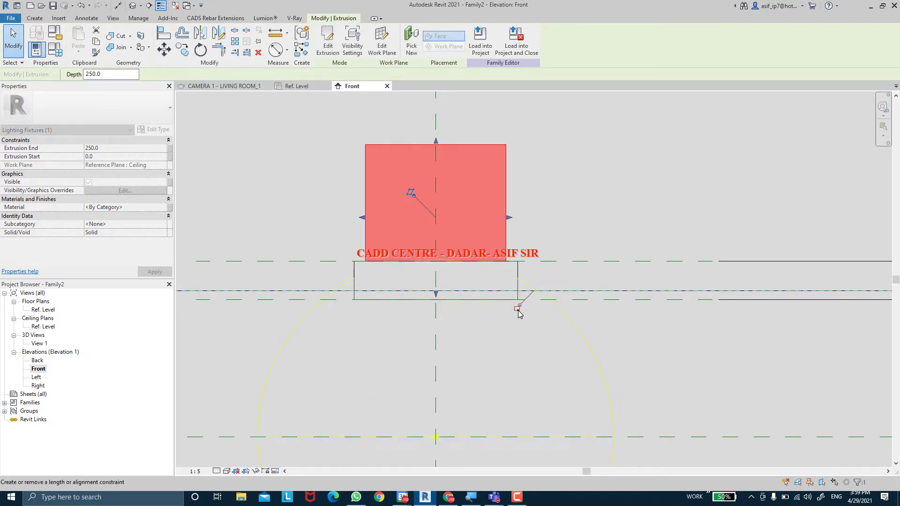
{"action": "left_click_drag", "start_coordinate": [436, 140], "coordinate": [438, 261]}
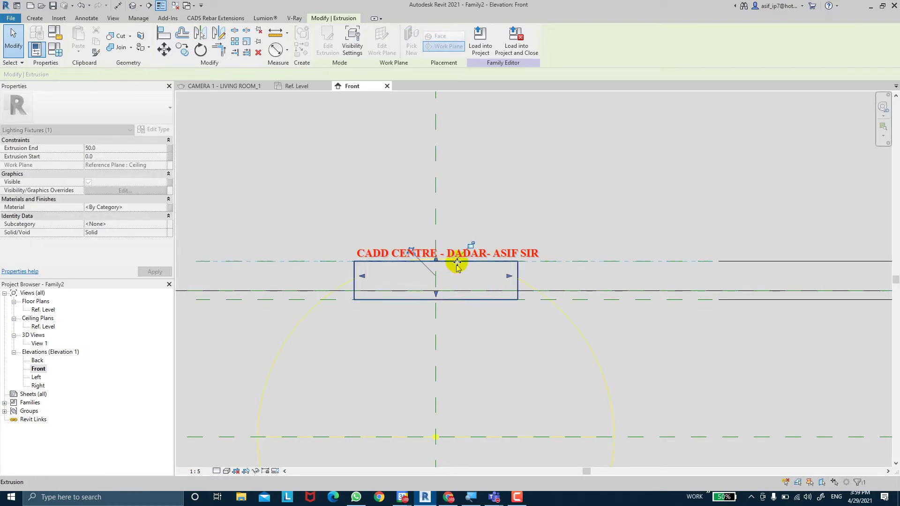
{"action": "left_click", "coordinate": [542, 226]}
Step: Switch the Front elevation's visual style to Wireframe
{"action": "scroll", "coordinate": [549, 237], "scroll_direction": "up", "scroll_amount": 3}
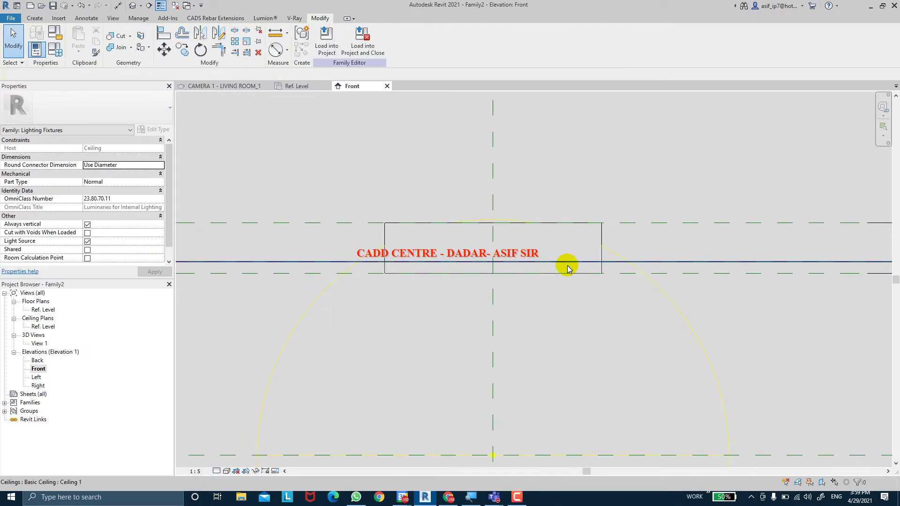
{"action": "key", "text": "Tab"}
{"action": "key", "text": "Tab"}
{"action": "key", "text": "Tab"}
{"action": "key", "text": "Tab"}
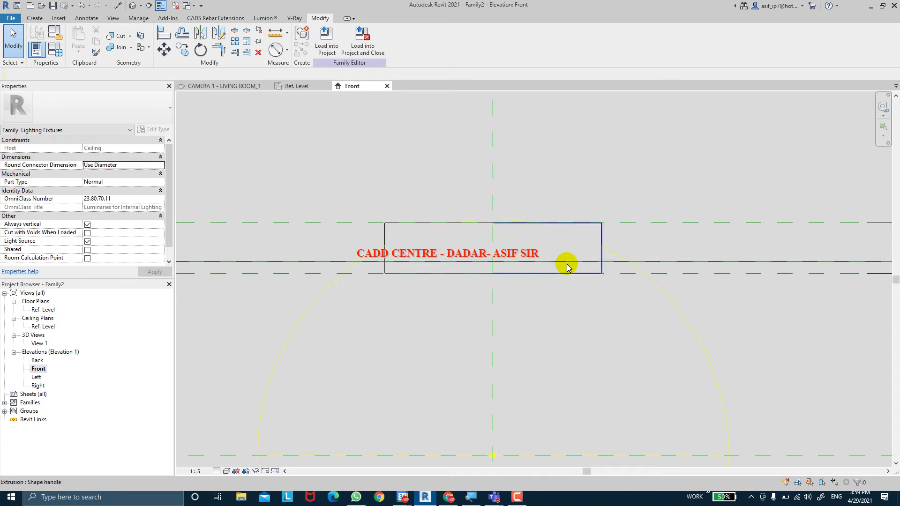
{"action": "key", "text": "Tab"}
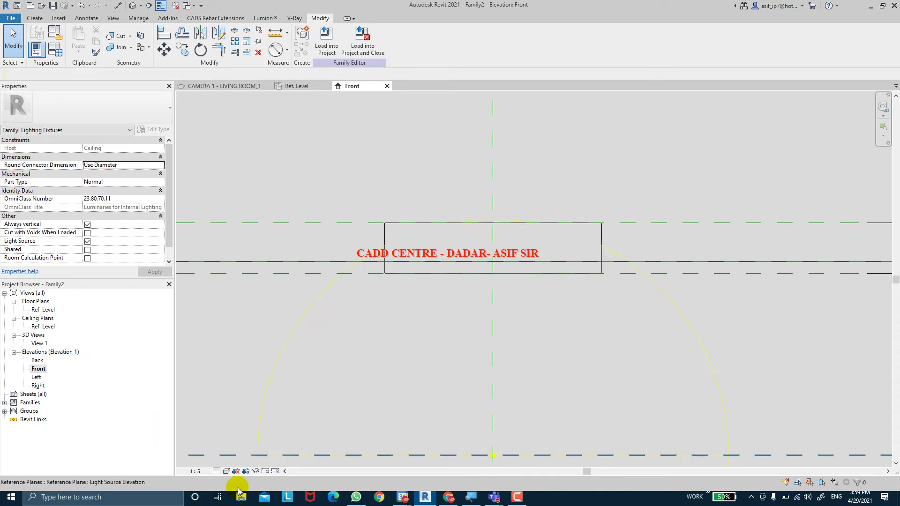
{"action": "left_click", "coordinate": [226, 470]}
{"action": "left_click", "coordinate": [244, 424]}
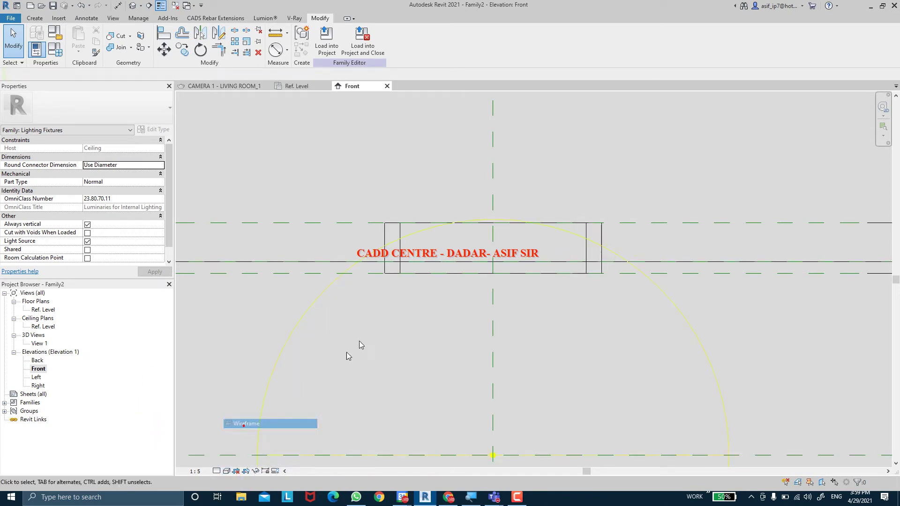
Step: Raise the extrusion's start to about 15 and dismiss the constraints error
{"action": "left_click", "coordinate": [429, 256]}
{"action": "scroll", "coordinate": [477, 265], "scroll_direction": "up", "scroll_amount": 1}
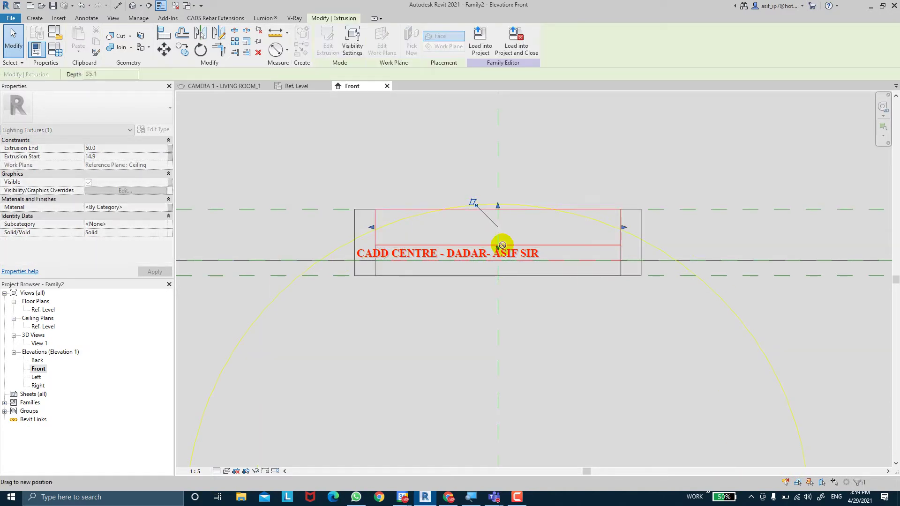
{"action": "left_click_drag", "start_coordinate": [501, 244], "coordinate": [547, 255]}
{"action": "left_click", "coordinate": [733, 341]}
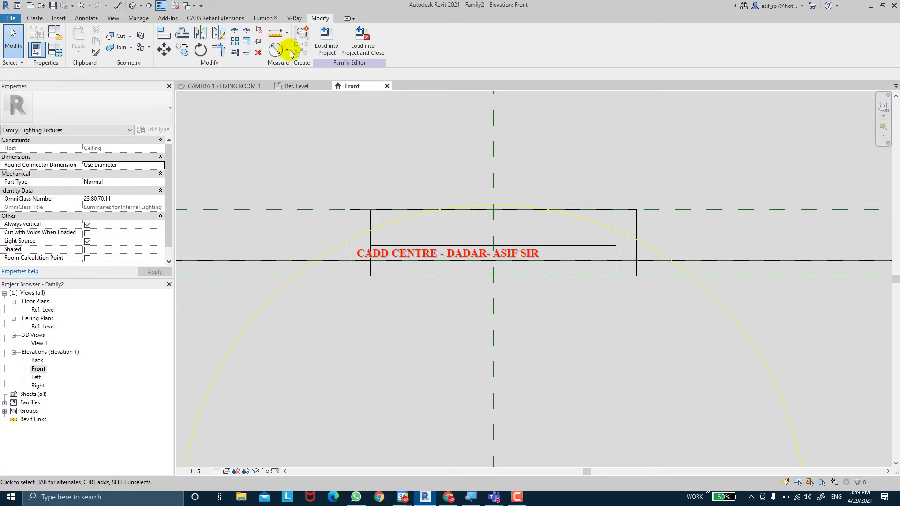
Step: Place a 35 aligned dimension from the extrusion's top edge to the TOP reference plane
{"action": "left_click", "coordinate": [286, 49]}
{"action": "left_click", "coordinate": [304, 73]}
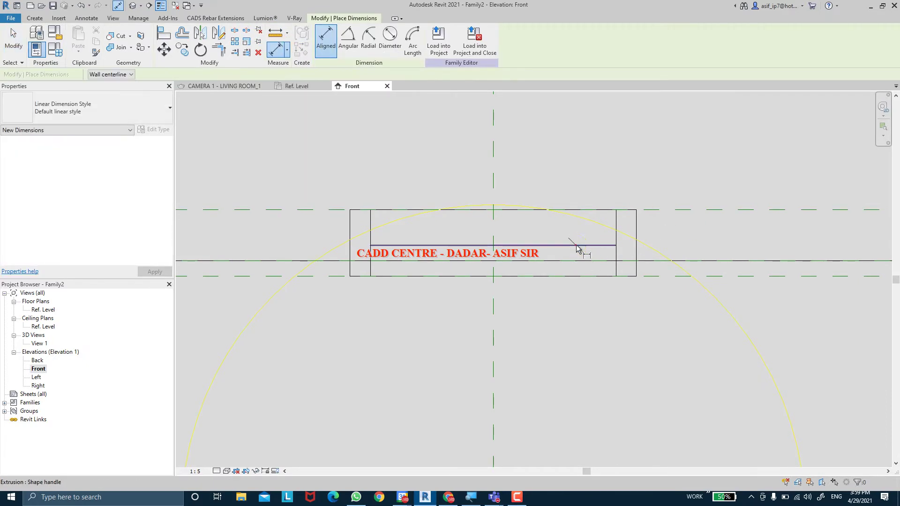
{"action": "left_click", "coordinate": [577, 246]}
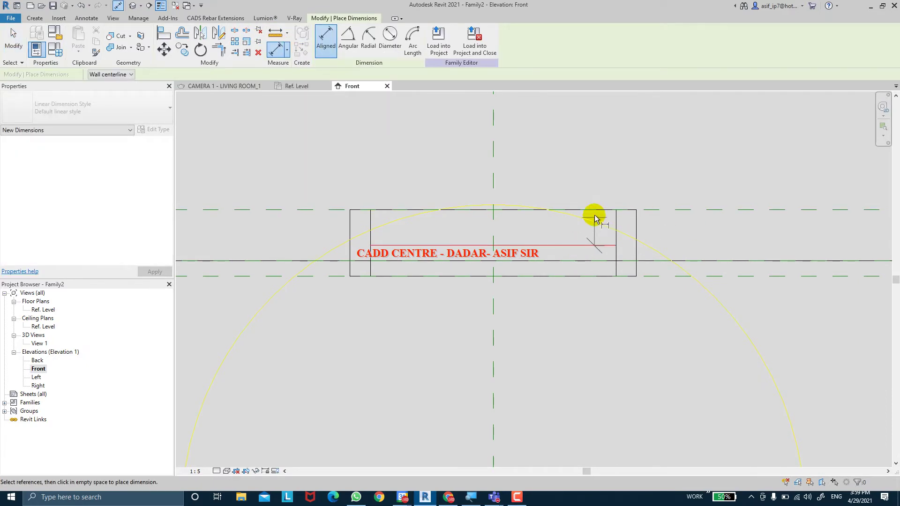
{"action": "left_click", "coordinate": [650, 211]}
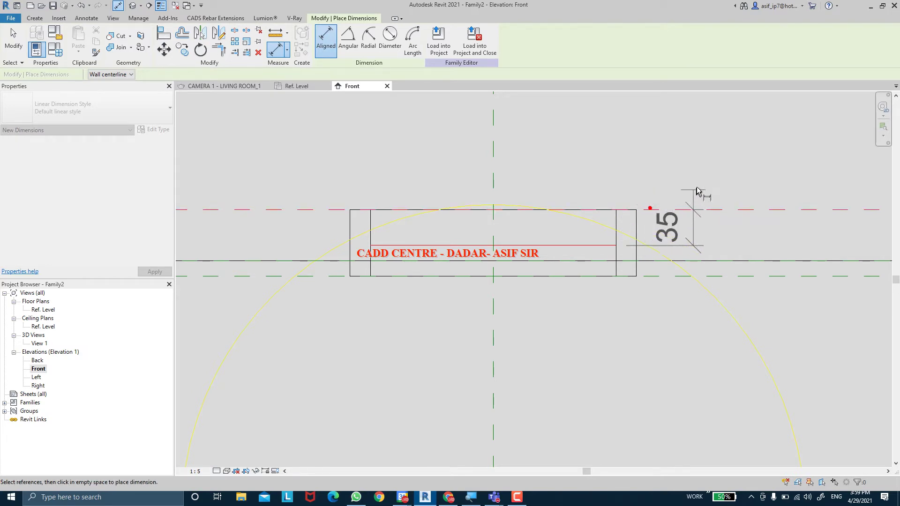
{"action": "left_click", "coordinate": [706, 193]}
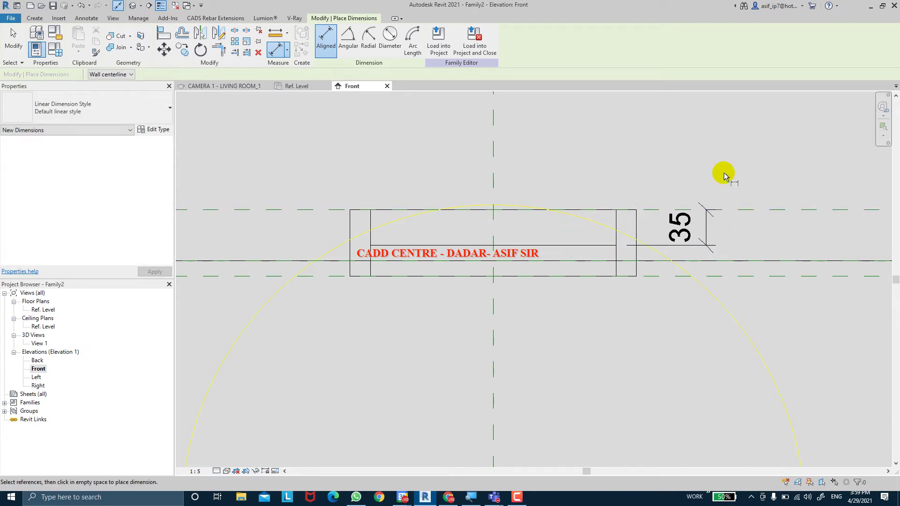
{"action": "scroll", "coordinate": [723, 172], "scroll_direction": "down", "scroll_amount": 2}
{"action": "key", "text": "Escape"}
{"action": "key", "text": "Escape"}
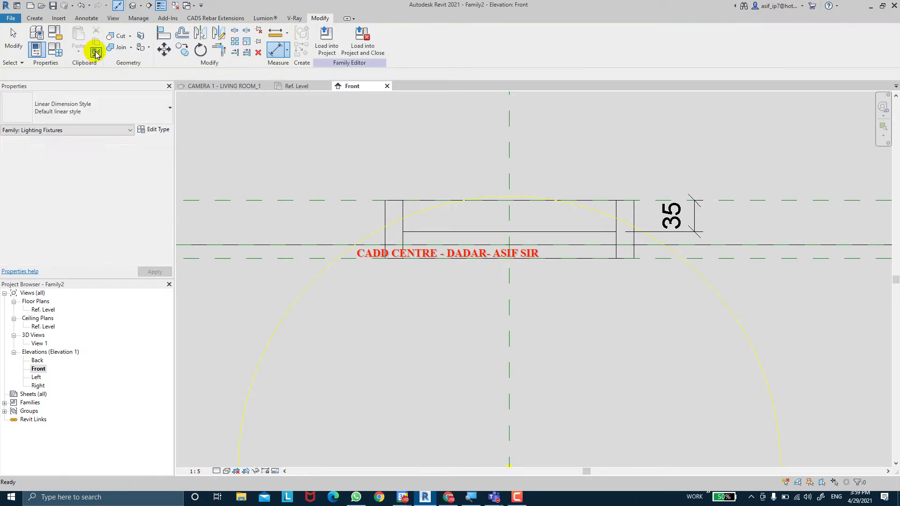
Step: Join the two solid extrusions into one body
{"action": "scroll", "coordinate": [393, 225], "scroll_direction": "up", "scroll_amount": 2}
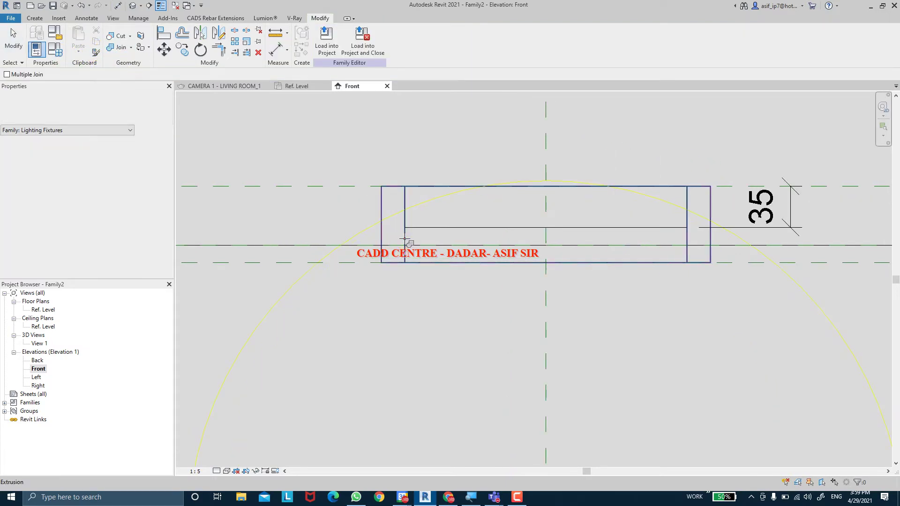
{"action": "scroll", "coordinate": [668, 236], "scroll_direction": "down", "scroll_amount": 3}
{"action": "key", "text": "Escape"}
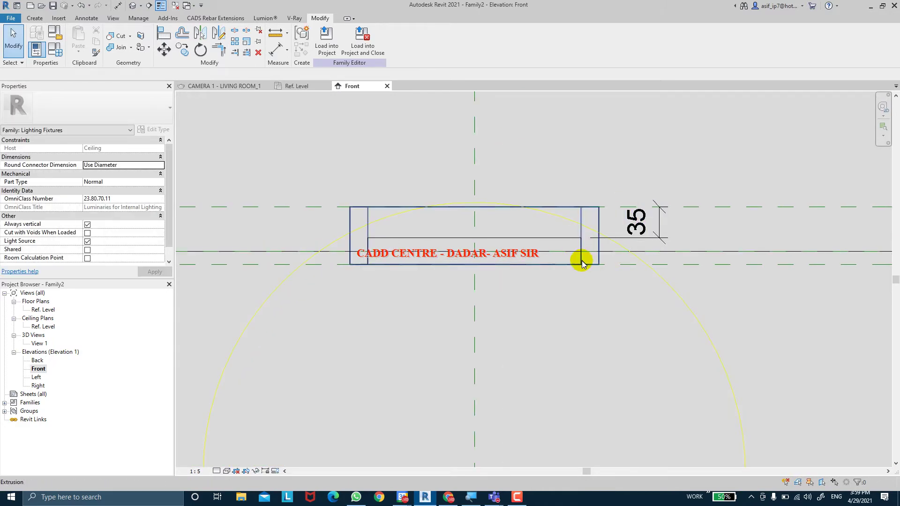
Step: Recentre the Front elevation and select the Ref. Level ceiling plan in the Project Browser
{"action": "middle_click_drag", "start_coordinate": [588, 282], "coordinate": [581, 305]}
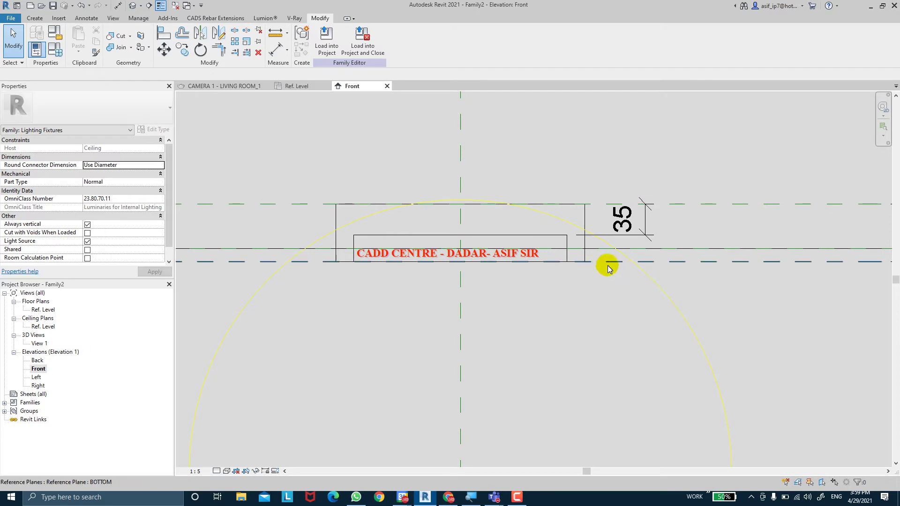
{"action": "middle_click_drag", "start_coordinate": [531, 206], "coordinate": [533, 212]}
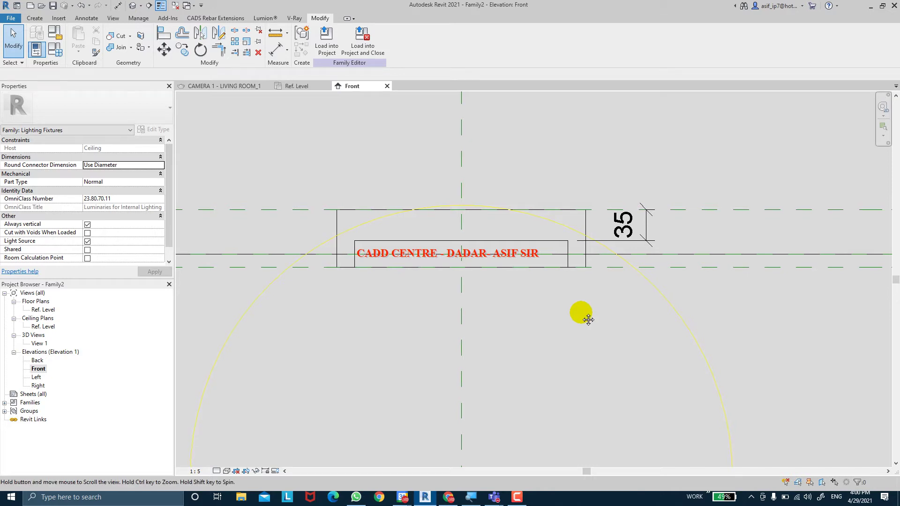
{"action": "middle_click_drag", "start_coordinate": [446, 256], "coordinate": [445, 255]}
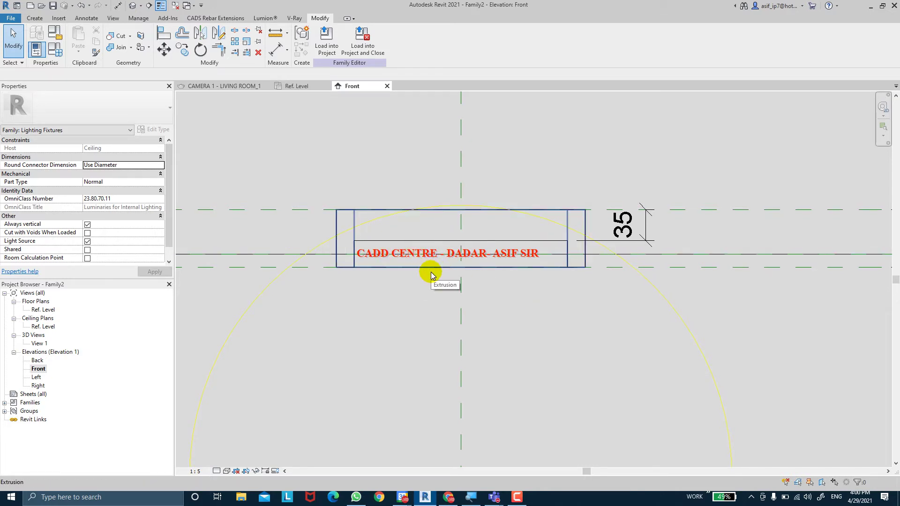
{"action": "scroll", "coordinate": [432, 274], "scroll_direction": "up", "scroll_amount": 1}
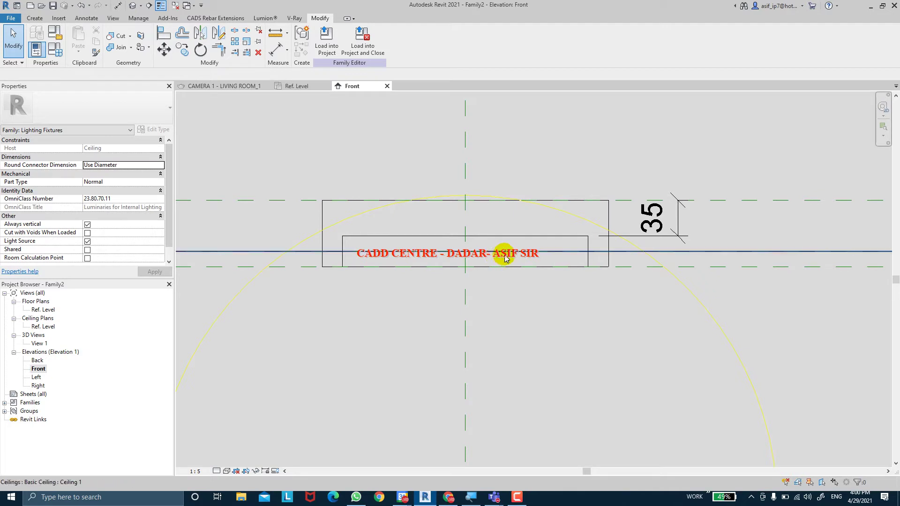
{"action": "middle_click_drag", "start_coordinate": [498, 261], "coordinate": [492, 258]}
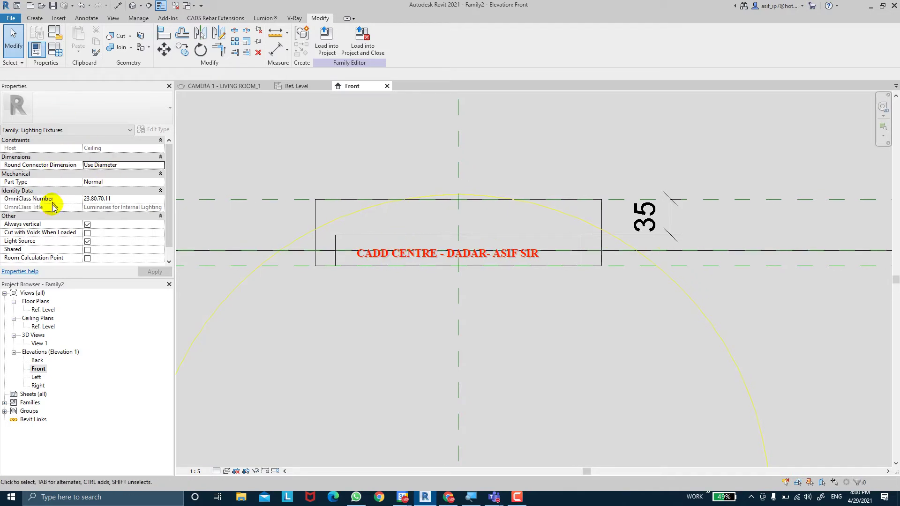
{"action": "left_click", "coordinate": [44, 327]}
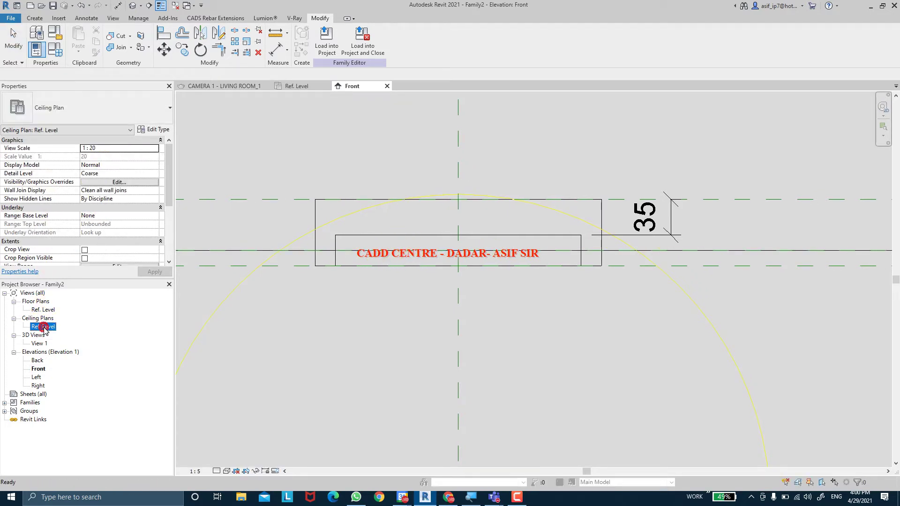
Step: In the Ref. Level ceiling plan, sketch a circular void extrusion centred on the plan midpoint
{"action": "double_click", "coordinate": [56, 328]}
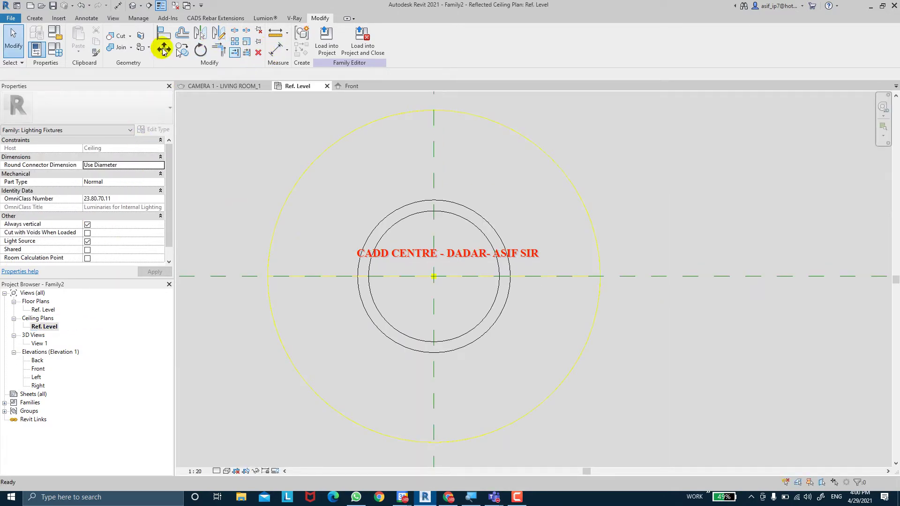
{"action": "left_click", "coordinate": [14, 30]}
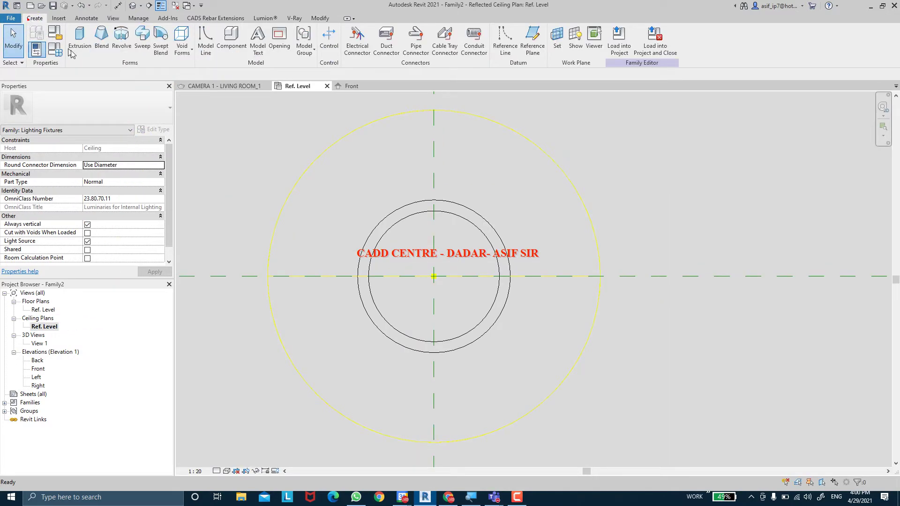
{"action": "left_click", "coordinate": [190, 55]}
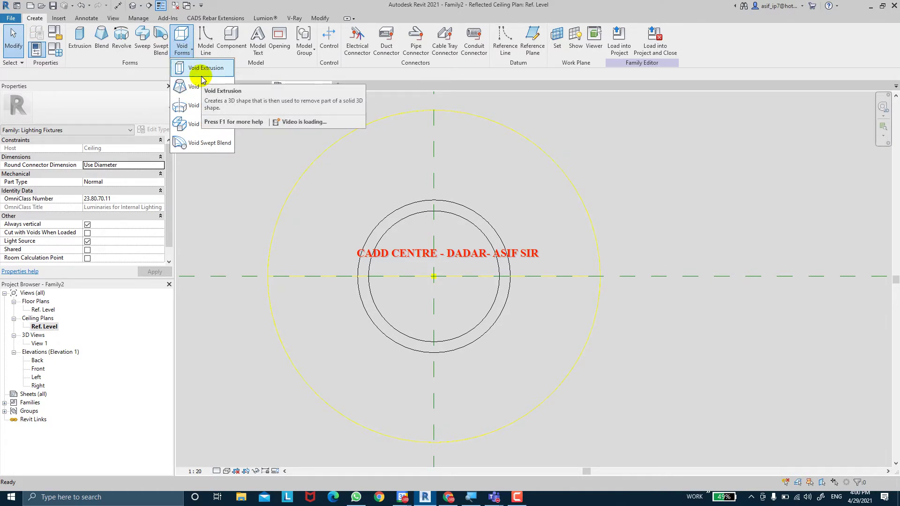
{"action": "left_click", "coordinate": [202, 74]}
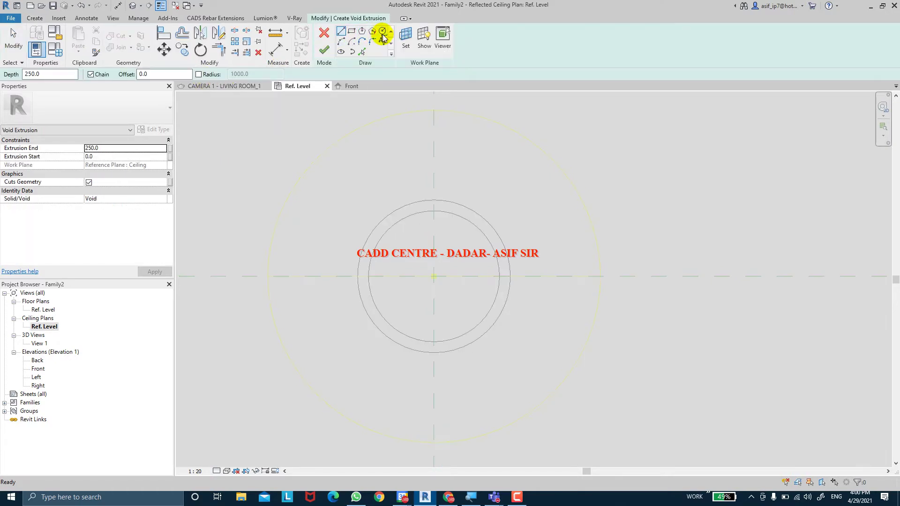
{"action": "left_click", "coordinate": [383, 33]}
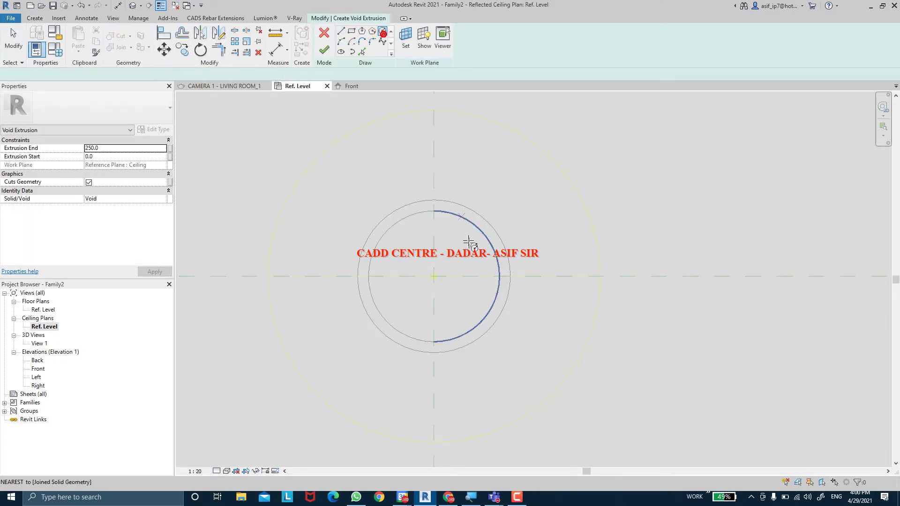
{"action": "left_click", "coordinate": [434, 277]}
{"action": "left_click", "coordinate": [498, 277]}
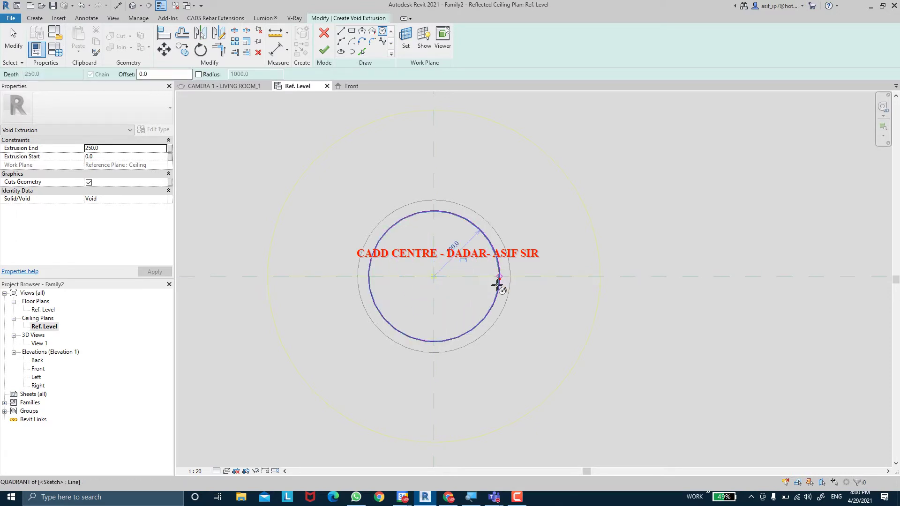
Step: Add a 240 diameter dimension to the void circle
{"action": "left_click", "coordinate": [272, 50]}
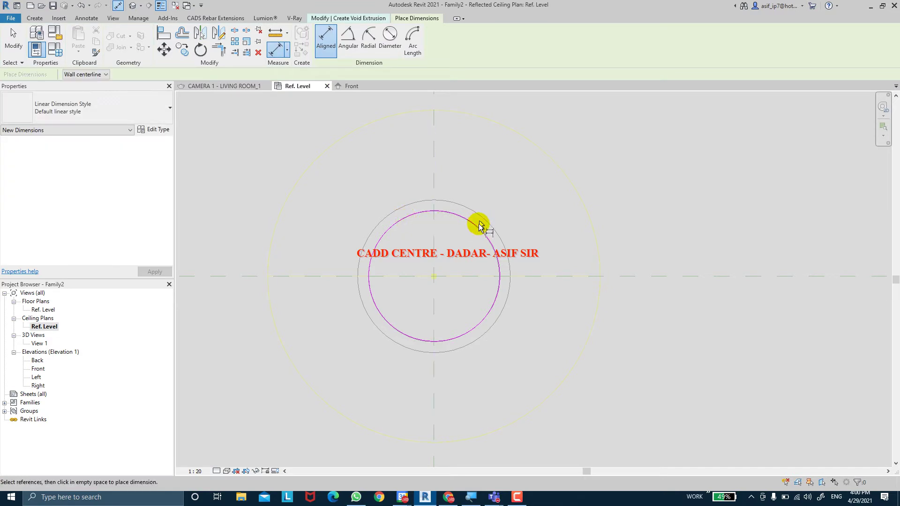
{"action": "middle_click_drag", "start_coordinate": [478, 229], "coordinate": [463, 222]}
{"action": "left_click", "coordinate": [286, 55]}
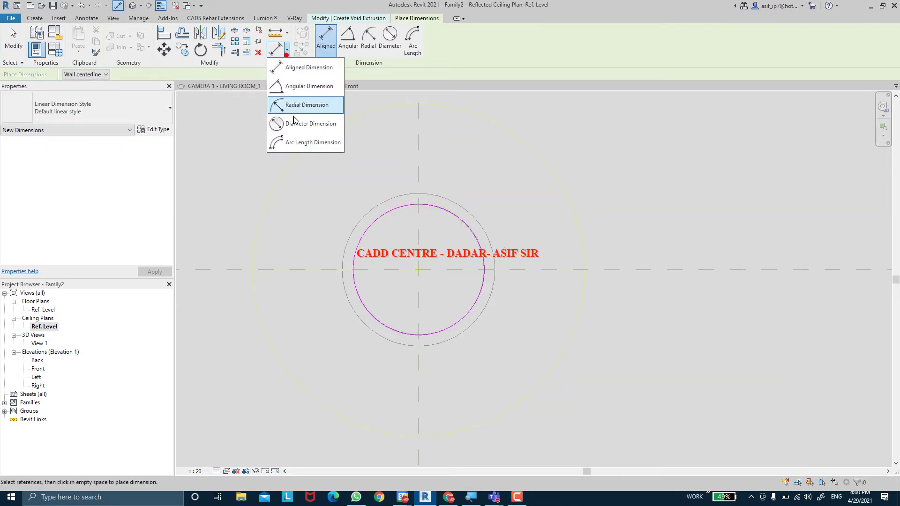
{"action": "left_click", "coordinate": [291, 121]}
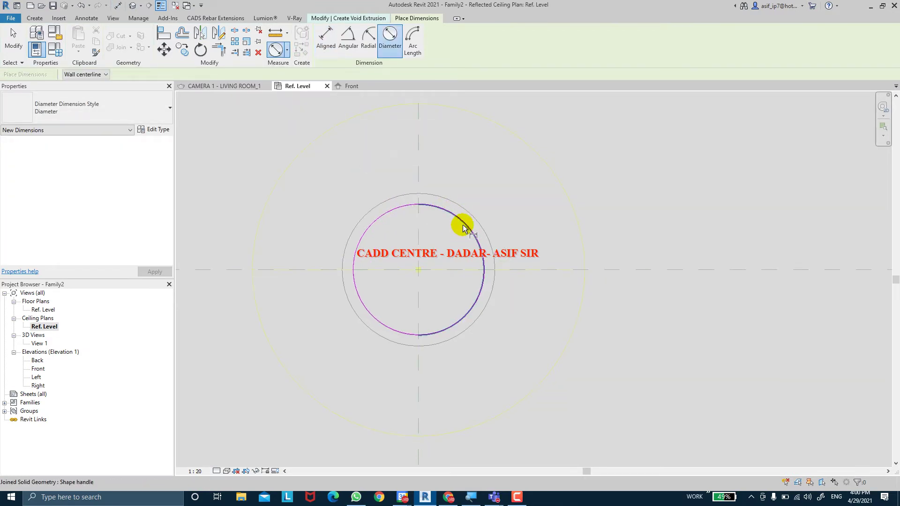
{"action": "left_click", "coordinate": [462, 229]}
{"action": "left_click", "coordinate": [503, 205]}
{"action": "key", "text": "Escape"}
{"action": "key", "text": "Escape"}
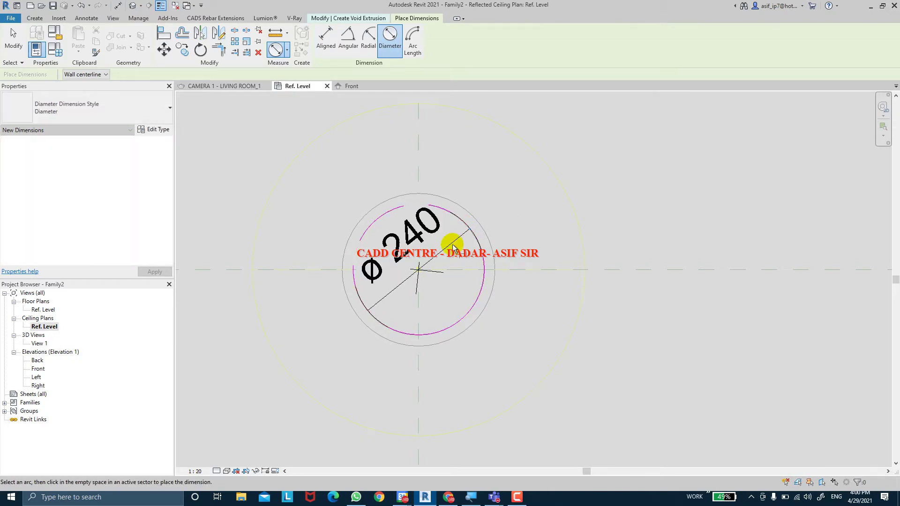
Step: Label the Ø240 dimension with the BEZZEL parameter and finish the void sketch
{"action": "left_click", "coordinate": [428, 235]}
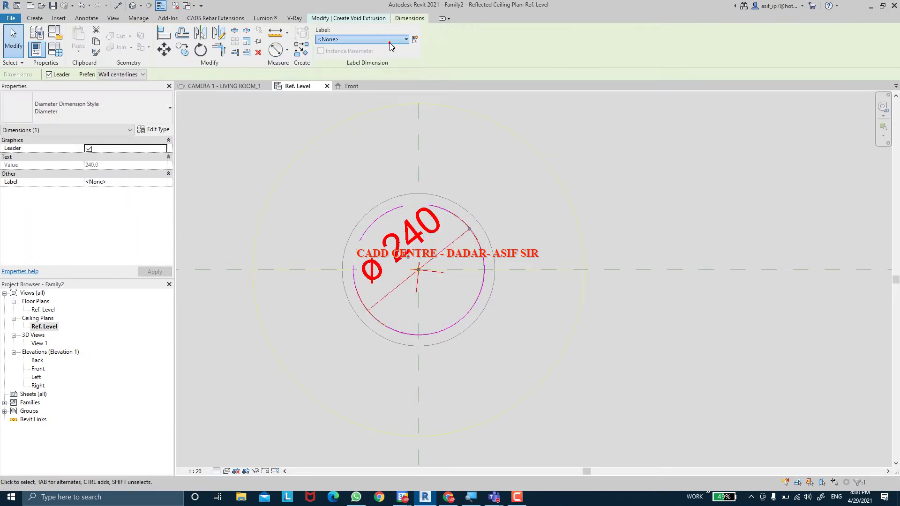
{"action": "left_click", "coordinate": [389, 40]}
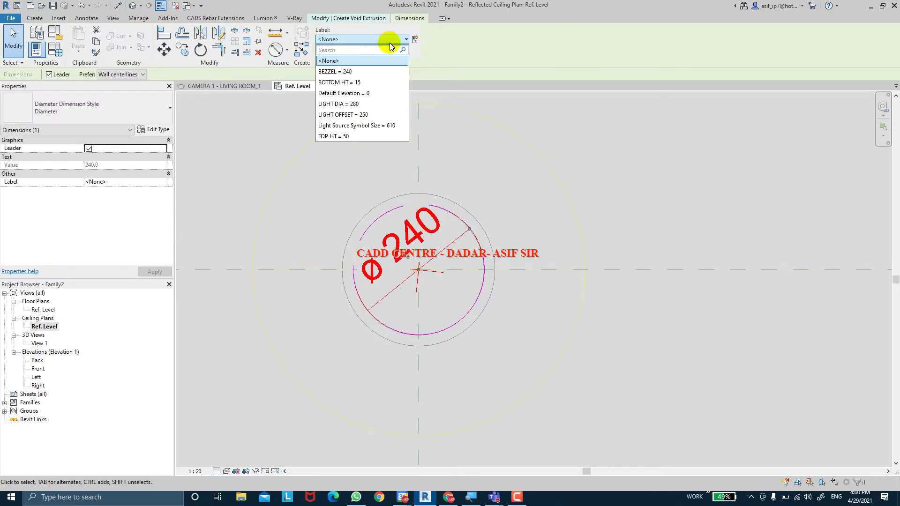
{"action": "left_click", "coordinate": [370, 73]}
{"action": "left_click", "coordinate": [415, 151]}
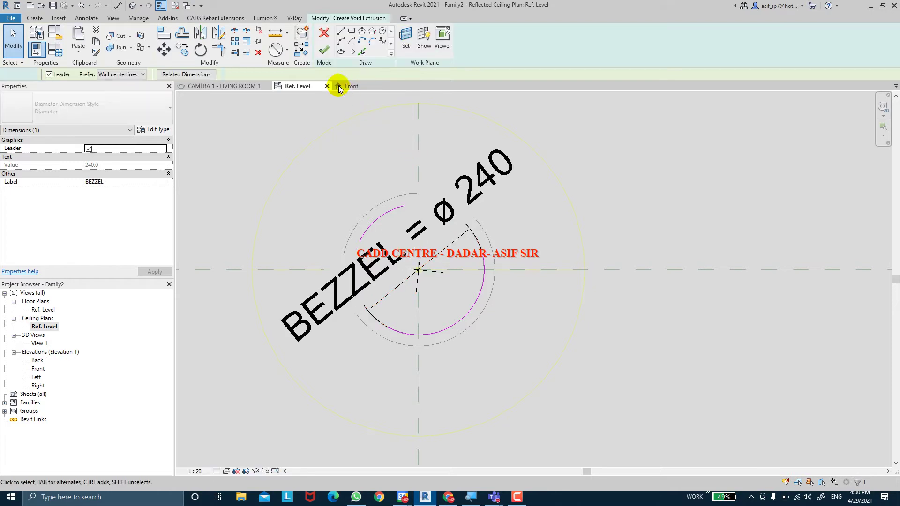
{"action": "left_click", "coordinate": [321, 54]}
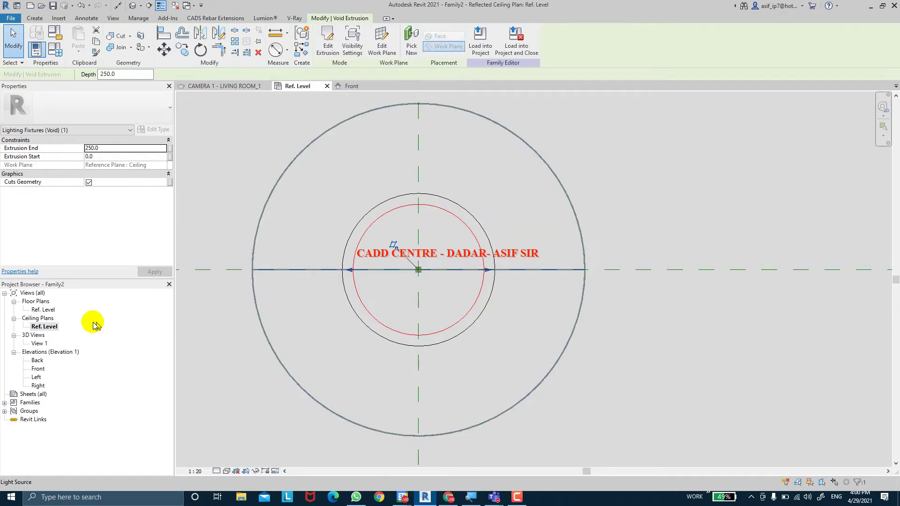
Step: In the Front elevation, drag the void's top down to the bottom plane, making it 14.9 deep
{"action": "double_click", "coordinate": [38, 370]}
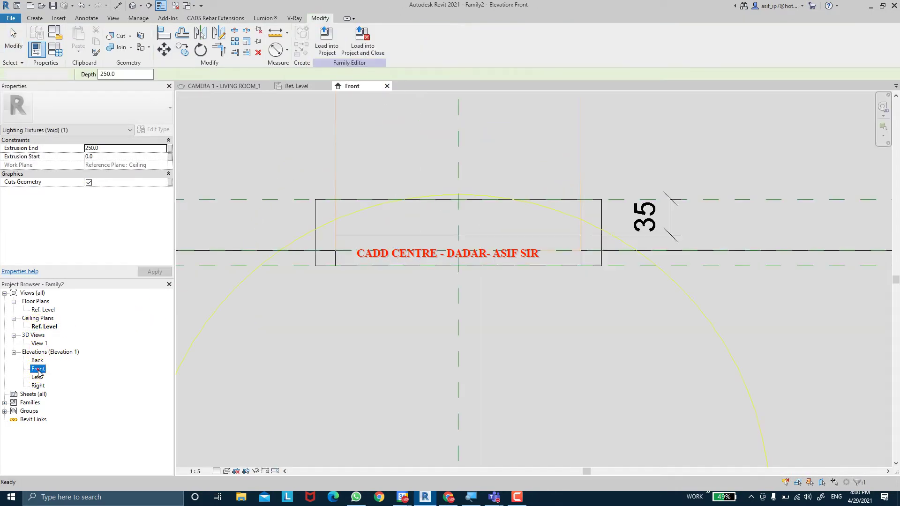
{"action": "mouse_move", "coordinate": [454, 257]}
{"action": "left_mouse_down"}
{"action": "mouse_move", "coordinate": [457, 232]}
{"action": "mouse_move", "coordinate": [453, 251]}
{"action": "left_mouse_up"}
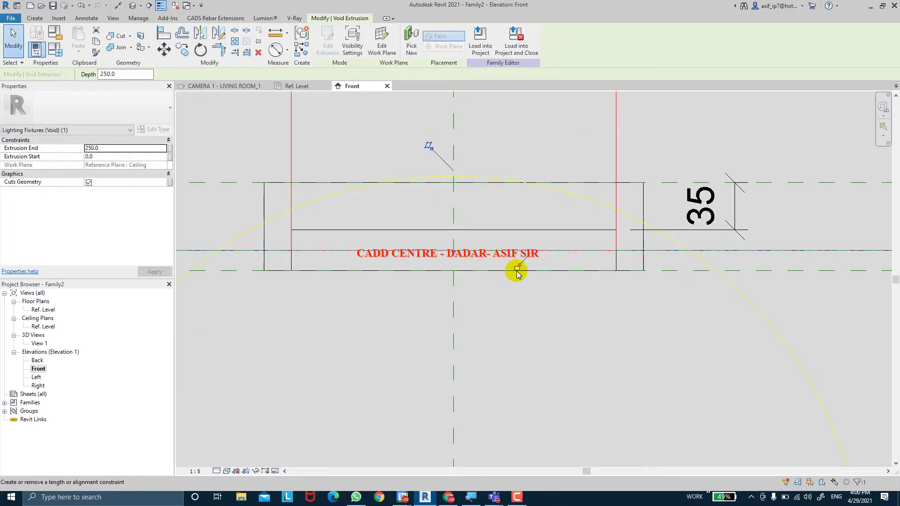
{"action": "scroll", "coordinate": [516, 269], "scroll_direction": "down", "scroll_amount": 2}
{"action": "scroll", "coordinate": [466, 171], "scroll_direction": "down", "scroll_amount": 2}
{"action": "scroll", "coordinate": [459, 165], "scroll_direction": "up", "scroll_amount": 1}
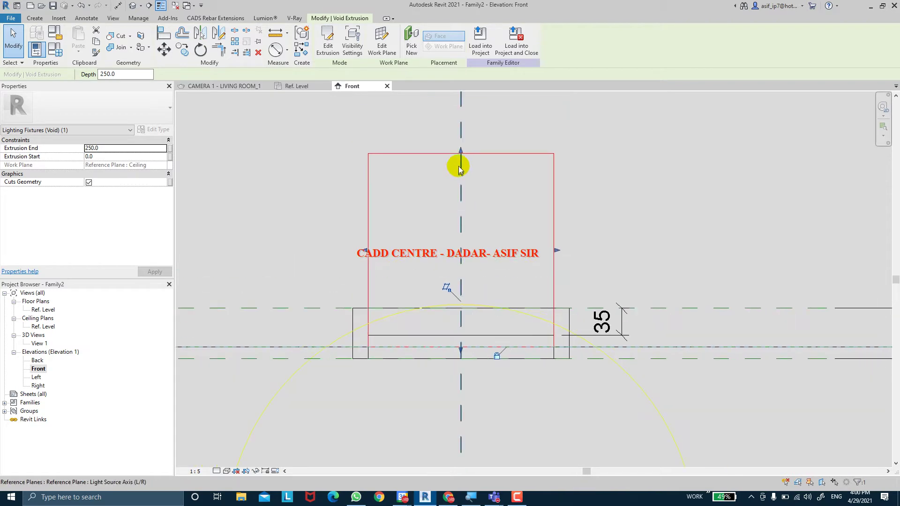
{"action": "left_click_drag", "start_coordinate": [461, 154], "coordinate": [462, 336]}
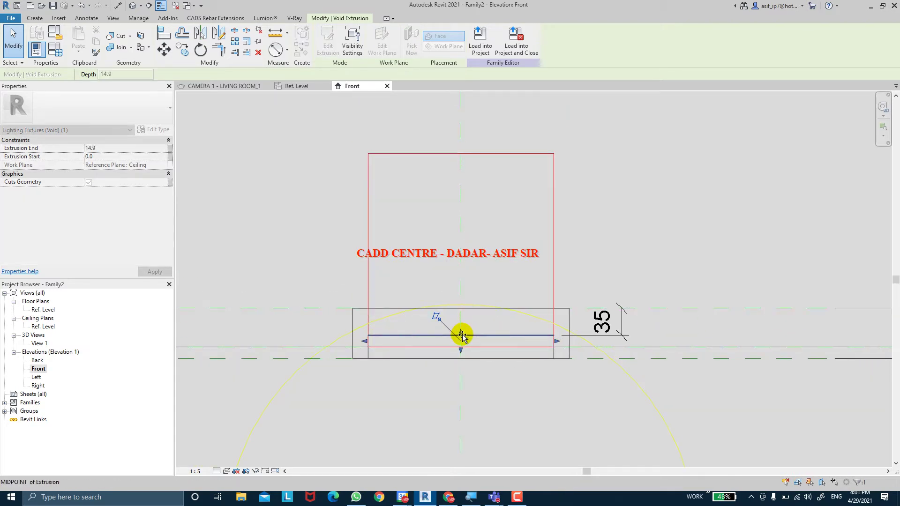
{"action": "left_click", "coordinate": [538, 247]}
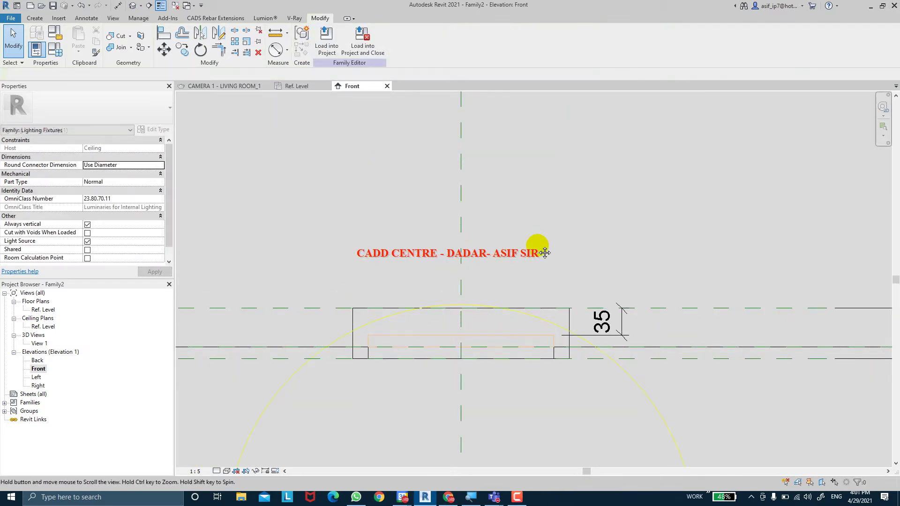
{"action": "middle_click_drag", "start_coordinate": [496, 333], "coordinate": [498, 298]}
{"action": "scroll", "coordinate": [512, 313], "scroll_direction": "up", "scroll_amount": 2}
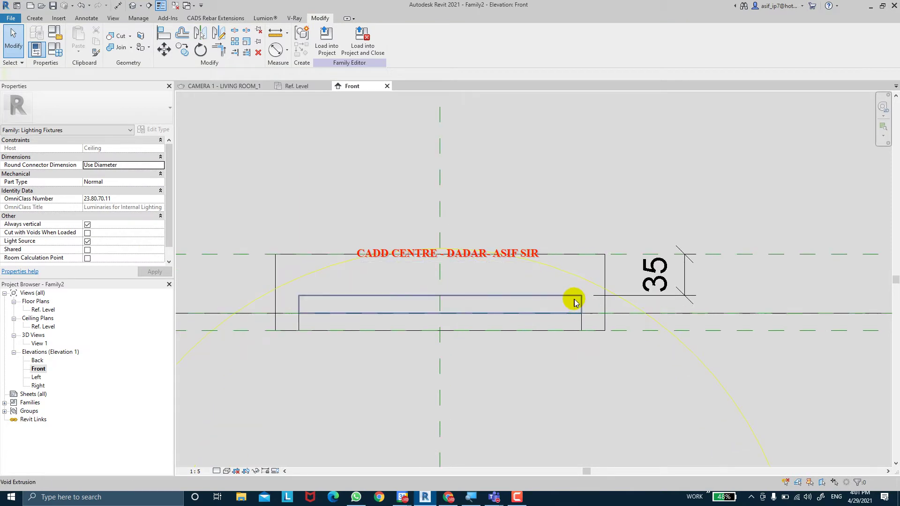
{"action": "scroll", "coordinate": [569, 317], "scroll_direction": "up", "scroll_amount": 1}
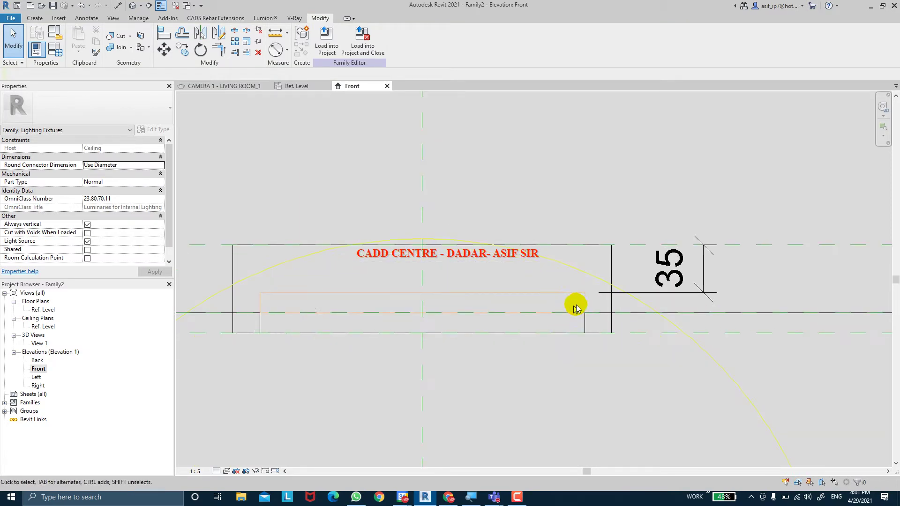
{"action": "scroll", "coordinate": [576, 305], "scroll_direction": "left", "scroll_amount": 3}
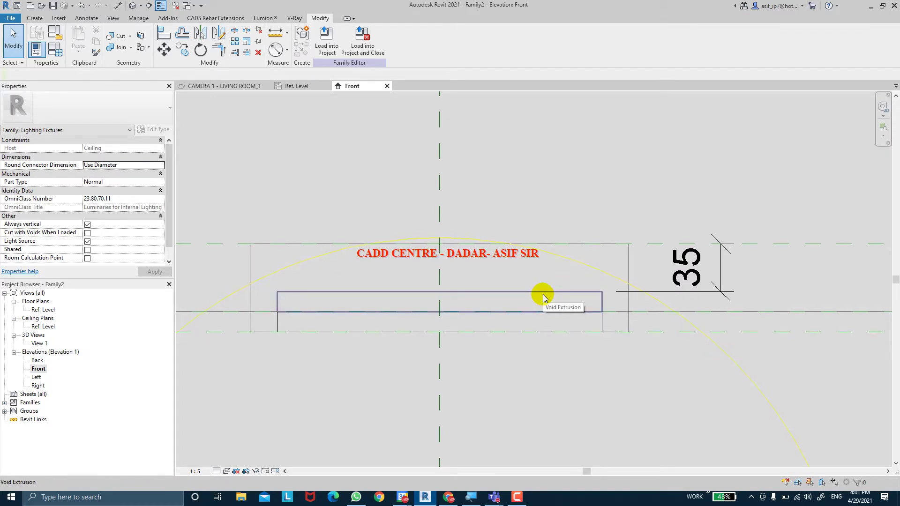
{"action": "scroll", "coordinate": [544, 297], "scroll_direction": "up", "scroll_amount": 1}
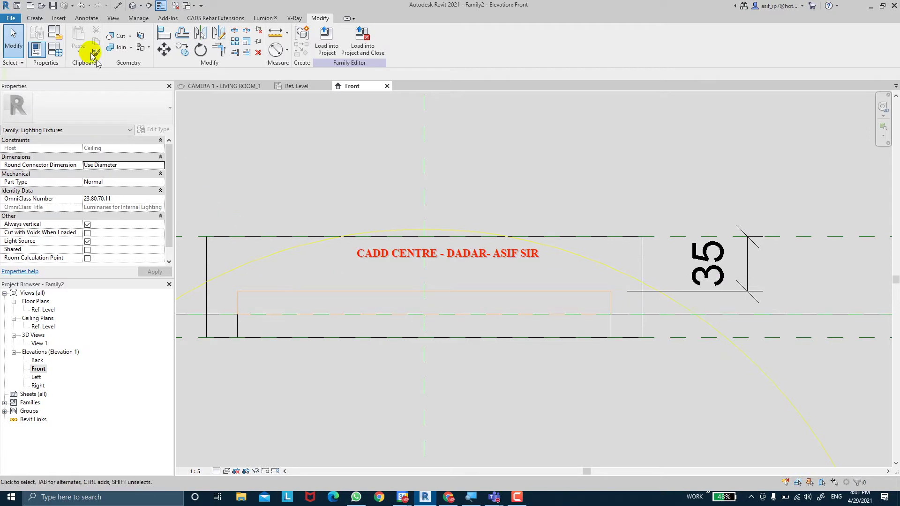
{"action": "left_click", "coordinate": [43, 18]}
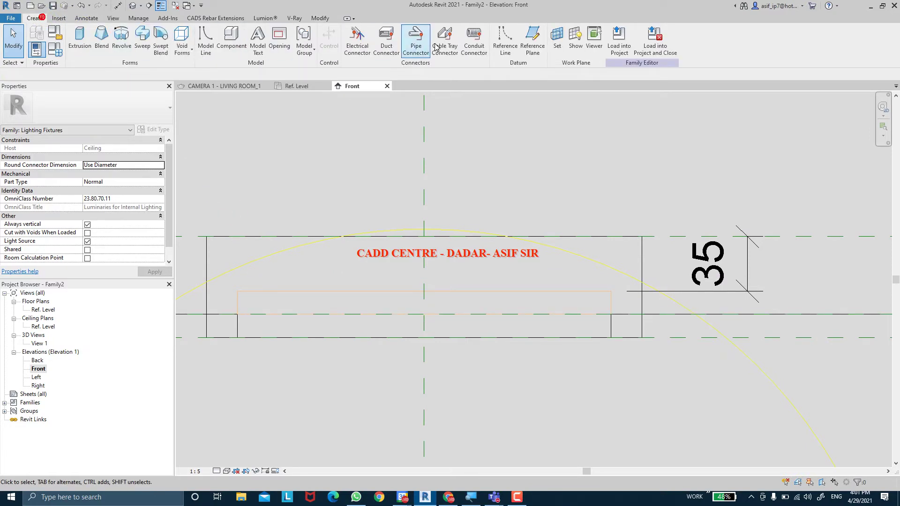
{"action": "left_click", "coordinate": [538, 49]}
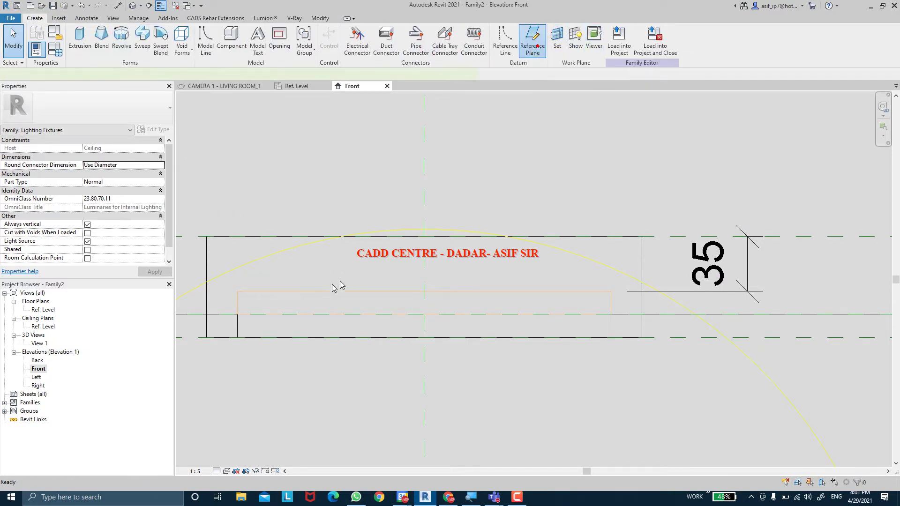
{"action": "left_click", "coordinate": [199, 331]}
{"action": "key", "text": "Escape"}
{"action": "key", "text": "Escape"}
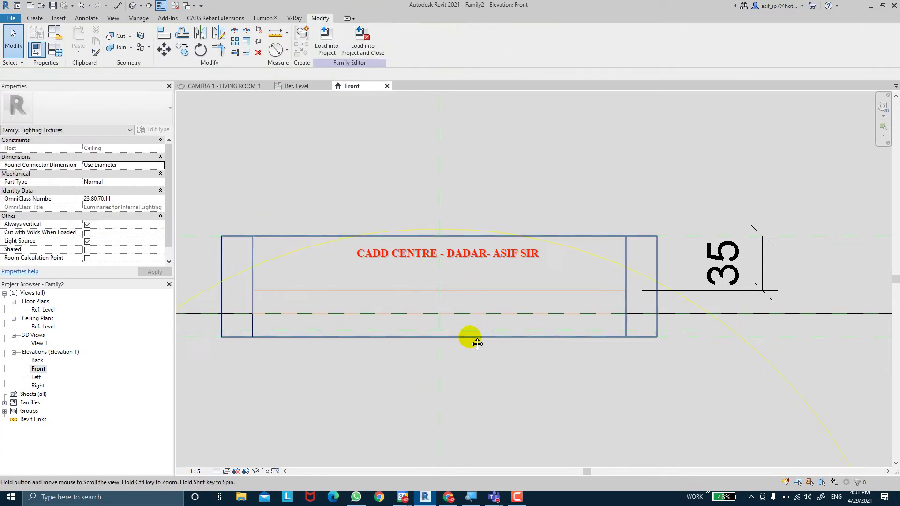
{"action": "middle_click_drag", "start_coordinate": [469, 338], "coordinate": [483, 337]}
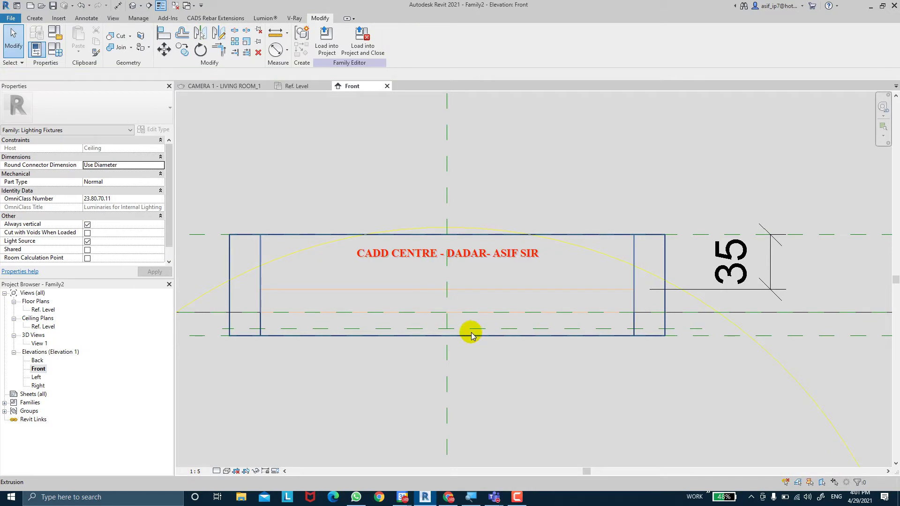
Step: Start an aligned dimension from the bottom reference plane, then cancel it
{"action": "left_click", "coordinate": [287, 53]}
{"action": "left_click", "coordinate": [311, 117]}
{"action": "scroll", "coordinate": [289, 321], "scroll_direction": "up", "scroll_amount": 3}
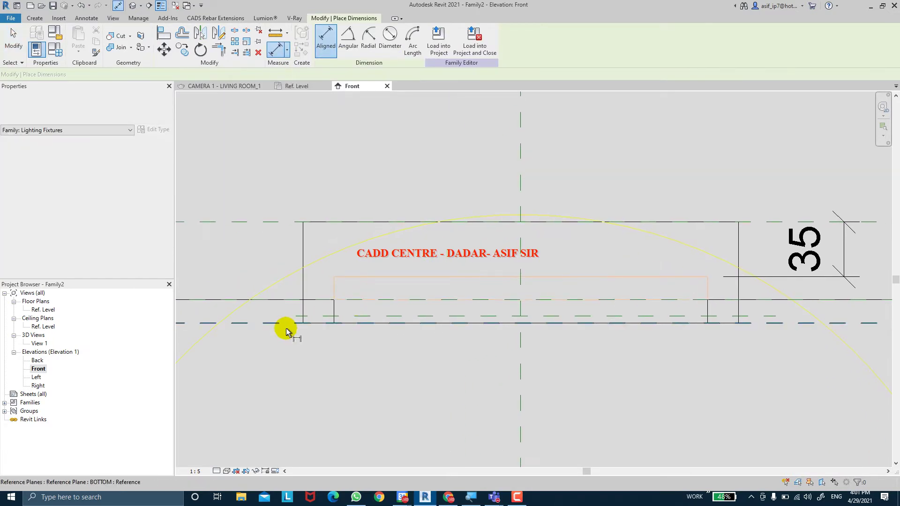
{"action": "left_click", "coordinate": [293, 321]}
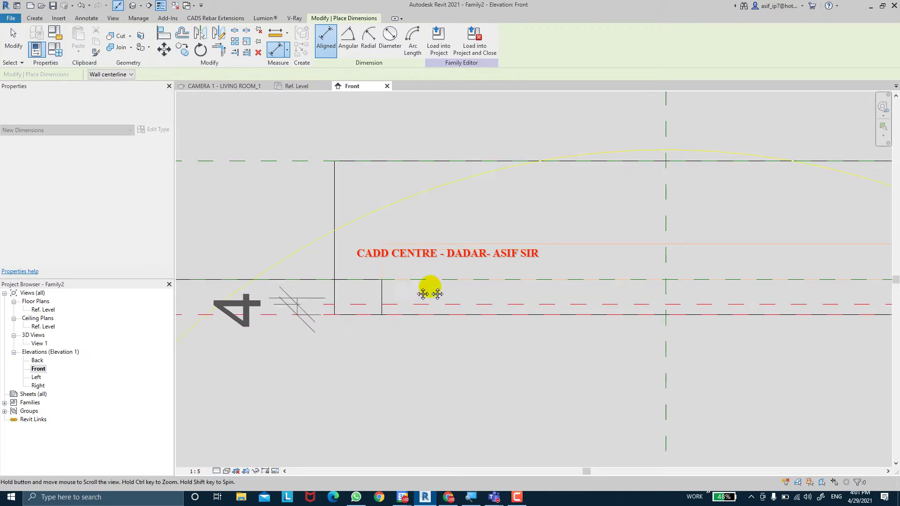
{"action": "key", "text": "Escape"}
{"action": "key", "text": "Escape"}
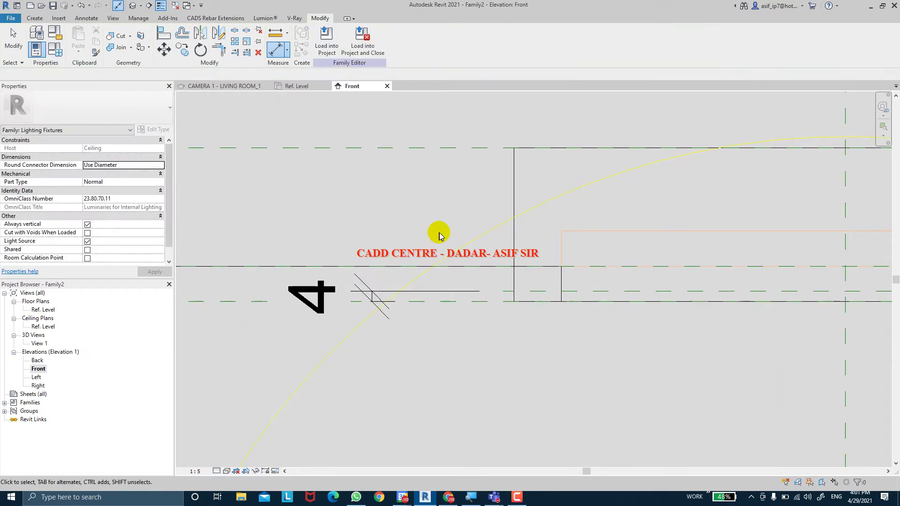
{"action": "scroll", "coordinate": [425, 234], "scroll_direction": "down", "scroll_amount": 1}
Step: Label the 4 dimension with a new type parameter named GLASS THICKNESS
{"action": "left_click", "coordinate": [373, 283]}
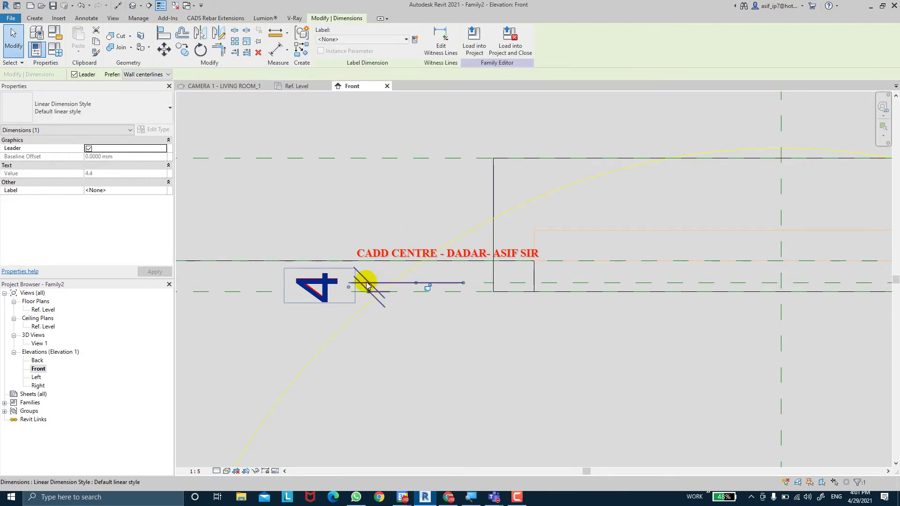
{"action": "left_click", "coordinate": [415, 39]}
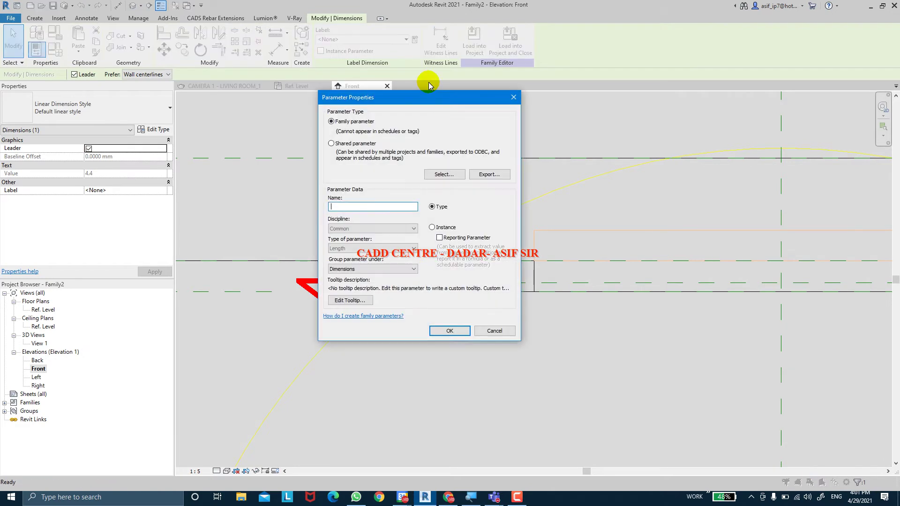
{"action": "type", "text": "GLASS"}
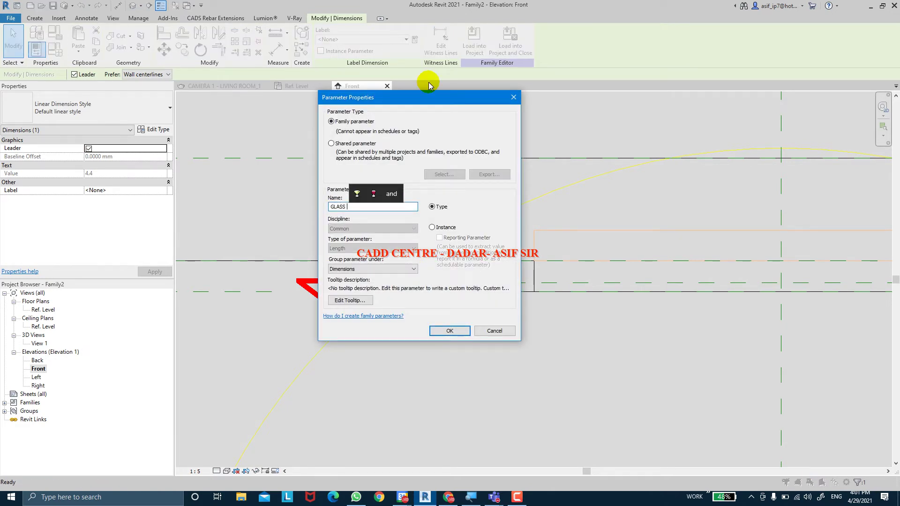
{"action": "type", "text": " THICKNESS"}
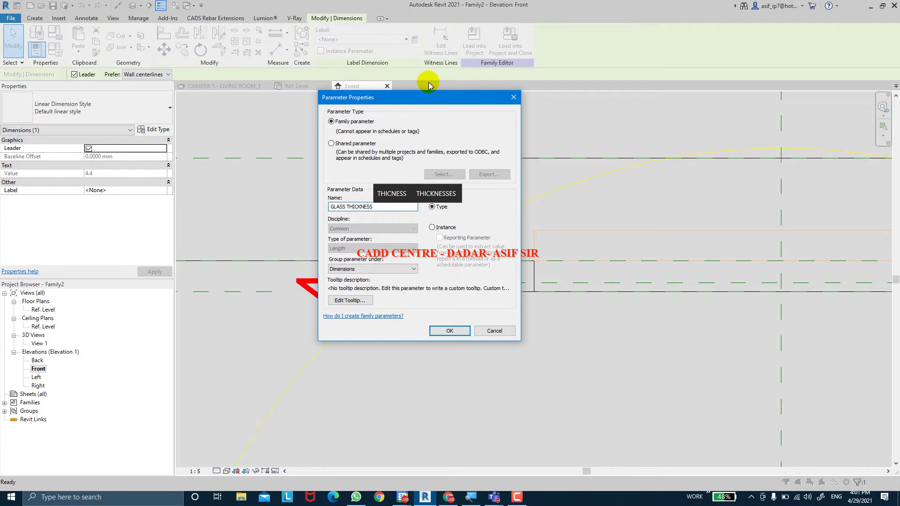
{"action": "key", "text": "Return"}
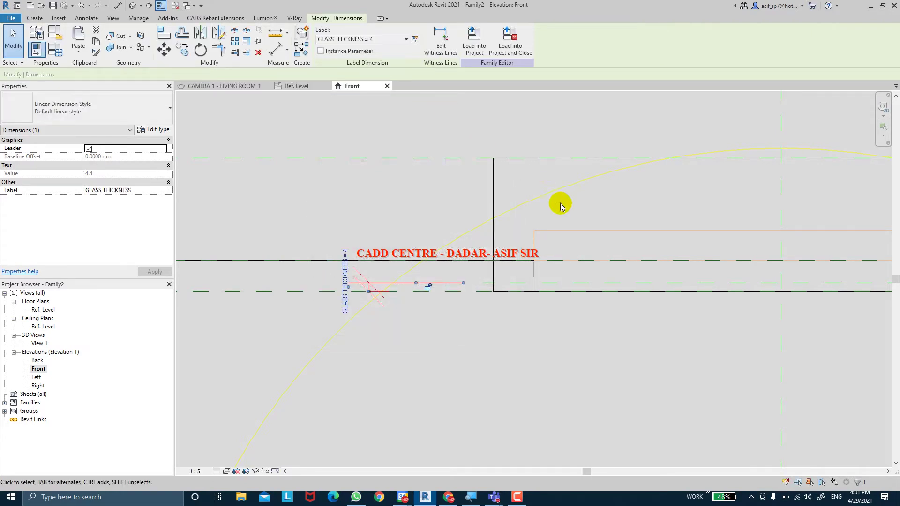
{"action": "left_click", "coordinate": [559, 211]}
{"action": "scroll", "coordinate": [562, 224], "scroll_direction": "down", "scroll_amount": 2}
{"action": "middle_click_drag", "start_coordinate": [562, 224], "coordinate": [518, 225]}
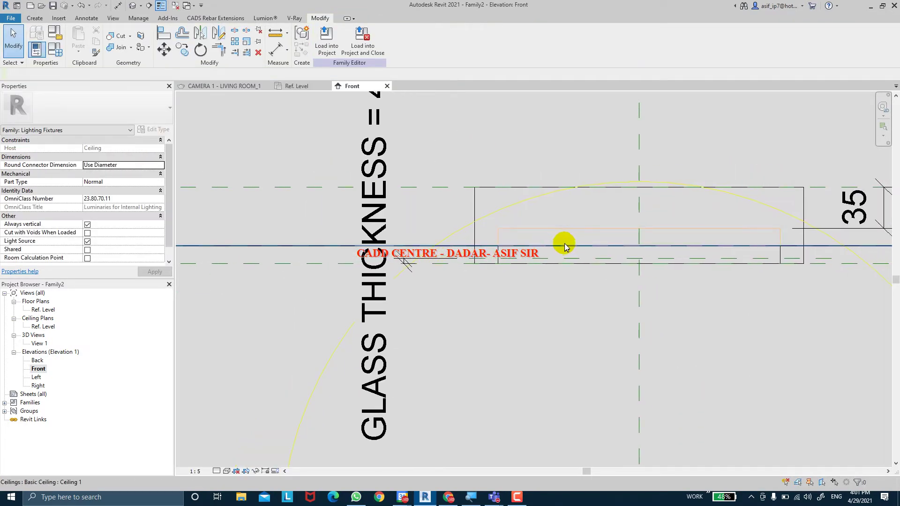
Step: Try stretching the void extrusion's lower edge and dismiss the constraints error
{"action": "left_click", "coordinate": [604, 253]}
{"action": "scroll", "coordinate": [618, 261], "scroll_direction": "up", "scroll_amount": 1}
{"action": "left_click_drag", "start_coordinate": [641, 248], "coordinate": [634, 282]}
{"action": "left_click", "coordinate": [715, 340]}
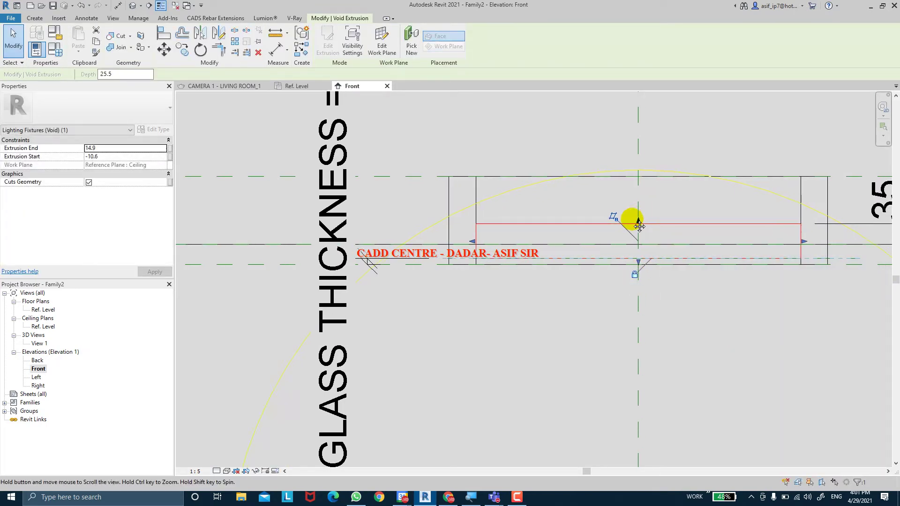
{"action": "middle_click_drag", "start_coordinate": [633, 220], "coordinate": [617, 220]}
{"action": "key", "text": "Escape"}
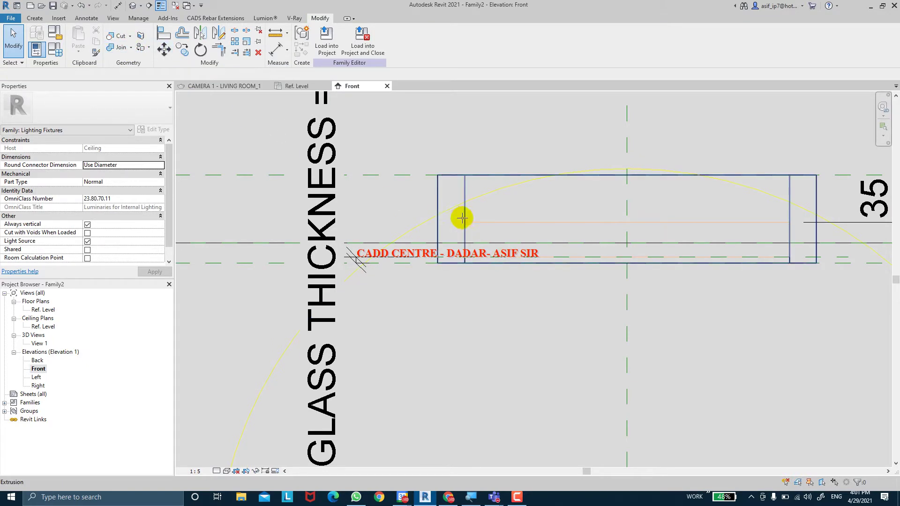
Step: Cut the ceiling solid with the void extrusion using Cut Geometry
{"action": "left_click", "coordinate": [473, 229]}
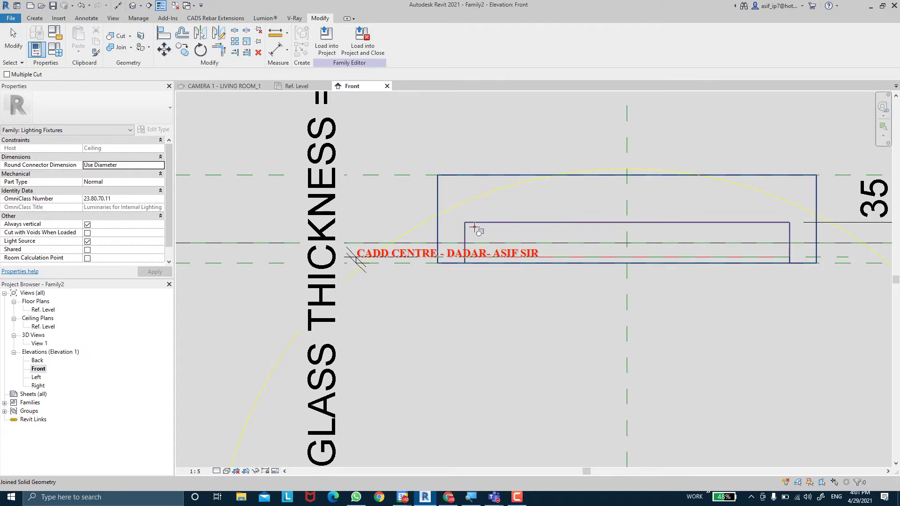
{"action": "left_click", "coordinate": [358, 243]}
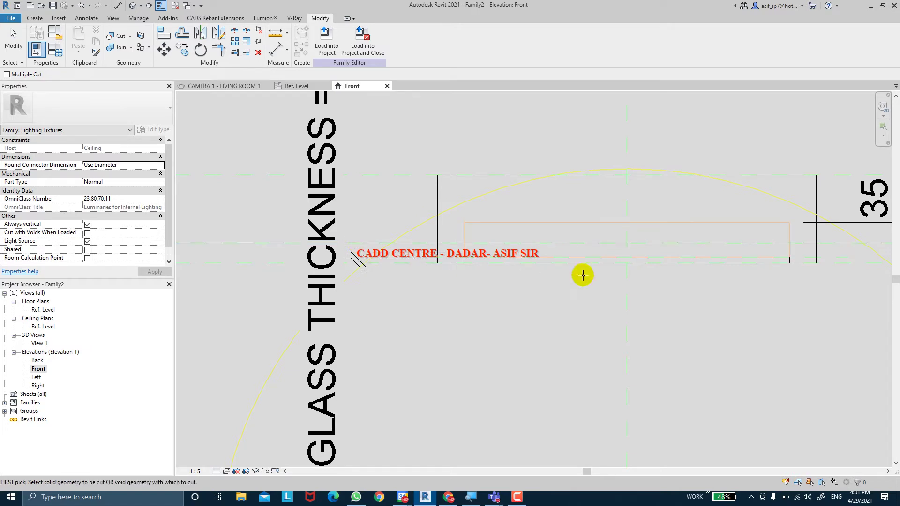
{"action": "middle_click_drag", "start_coordinate": [579, 274], "coordinate": [553, 271]}
{"action": "middle_click_drag", "start_coordinate": [743, 300], "coordinate": [688, 294]}
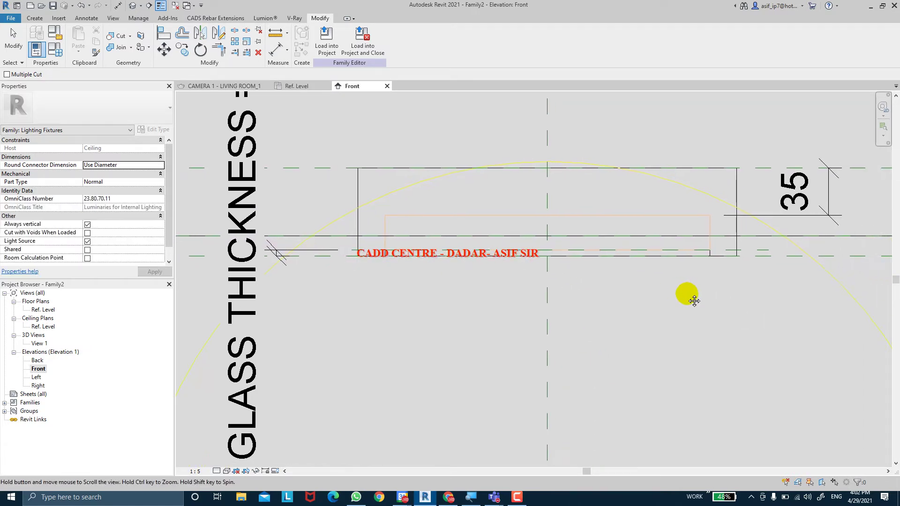
{"action": "key", "text": "Escape"}
{"action": "scroll", "coordinate": [492, 256], "scroll_direction": "up", "scroll_amount": 1}
{"action": "scroll", "coordinate": [536, 246], "scroll_direction": "down", "scroll_amount": 1}
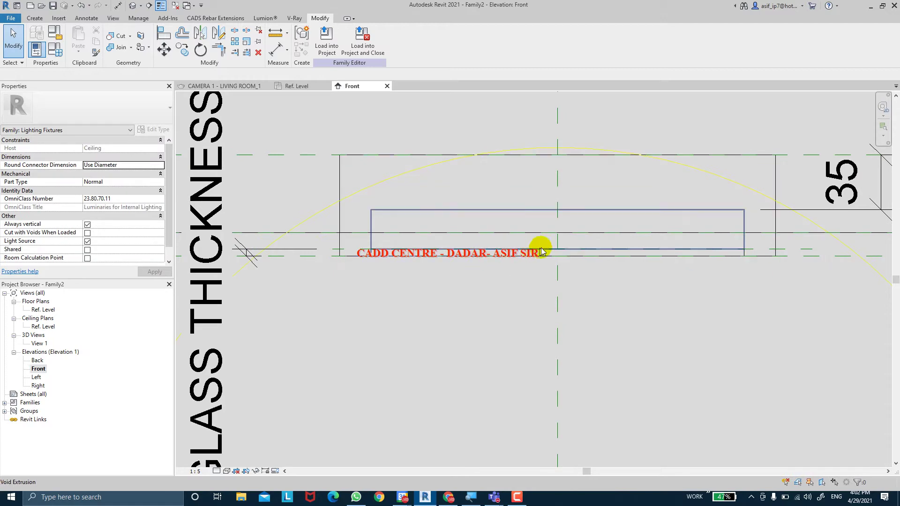
{"action": "scroll", "coordinate": [530, 253], "scroll_direction": "up", "scroll_amount": 1}
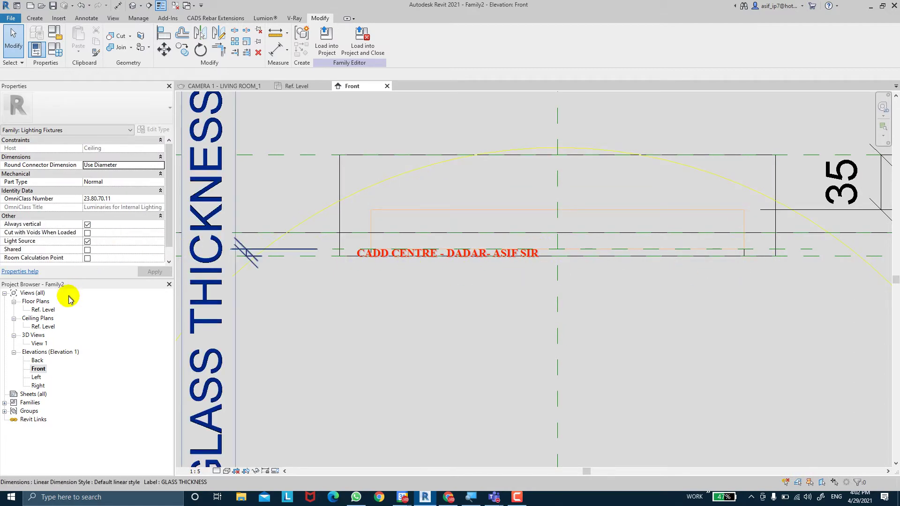
{"action": "scroll", "coordinate": [225, 260], "scroll_direction": "left", "scroll_amount": 5, "text": "shift"}
Step: Open the Ref. Level ceiling plan and set the work plane to Reference Plane : BOTTOM
{"action": "left_click", "coordinate": [323, 253]}
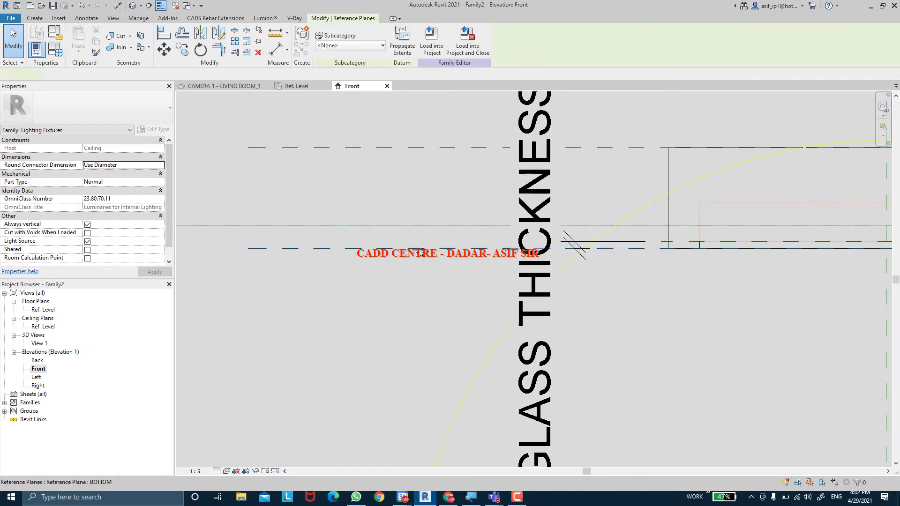
{"action": "key", "text": "Escape"}
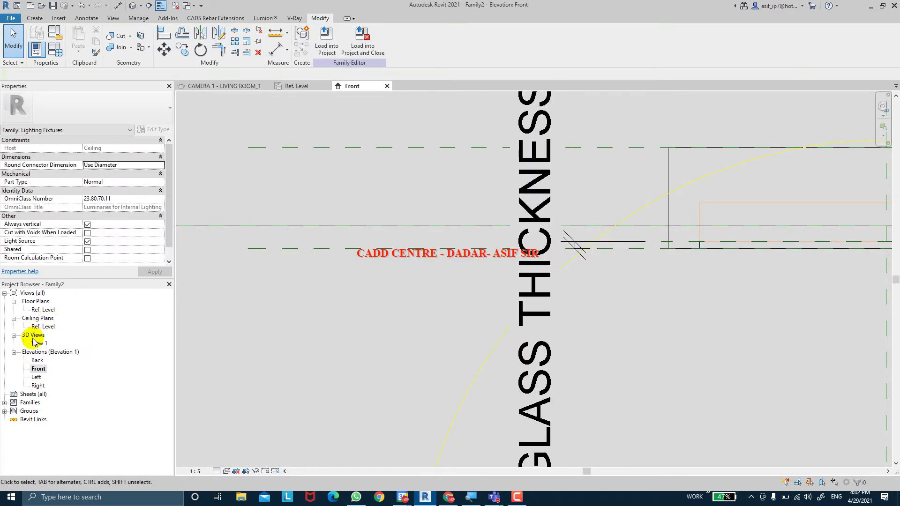
{"action": "double_click", "coordinate": [42, 327]}
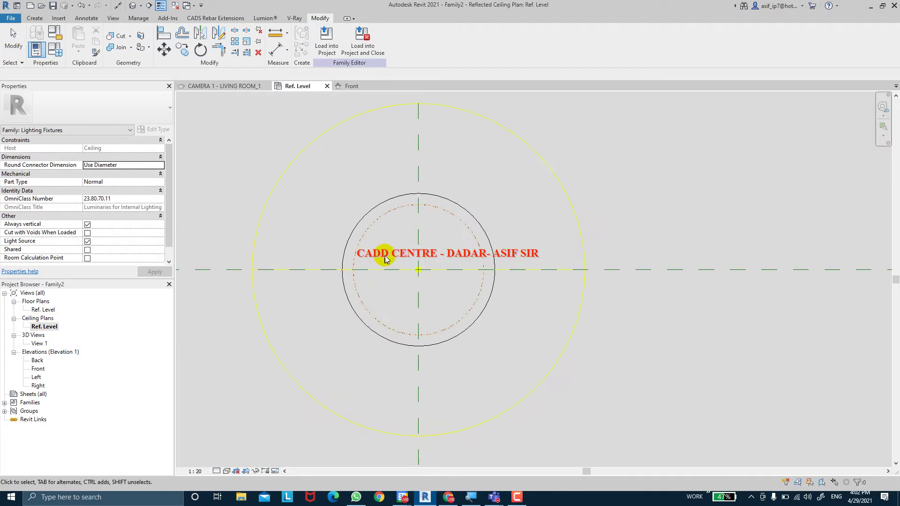
{"action": "left_click", "coordinate": [35, 18]}
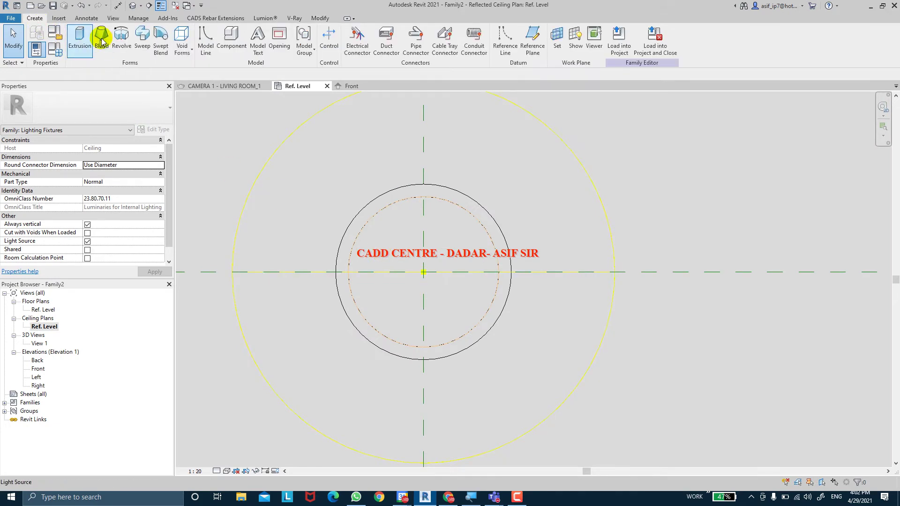
{"action": "left_click", "coordinate": [559, 47]}
{"action": "left_click", "coordinate": [351, 235]}
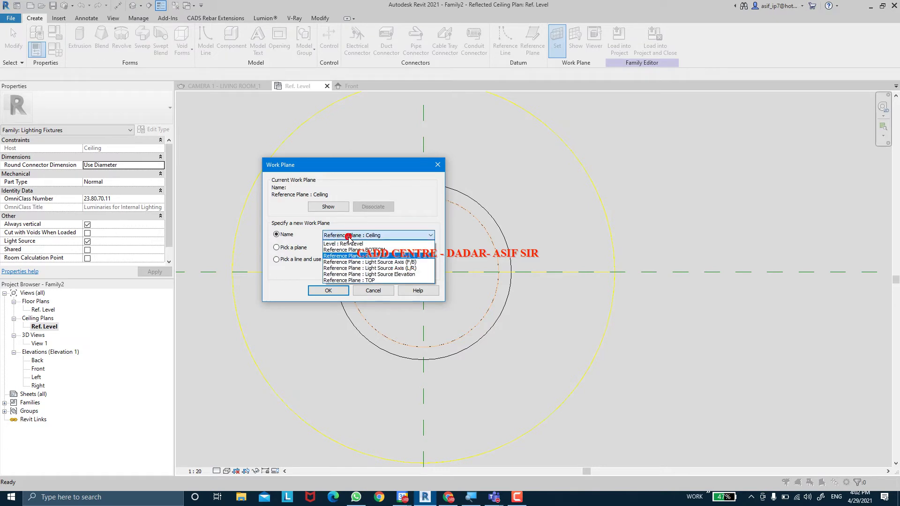
{"action": "left_click", "coordinate": [349, 250]}
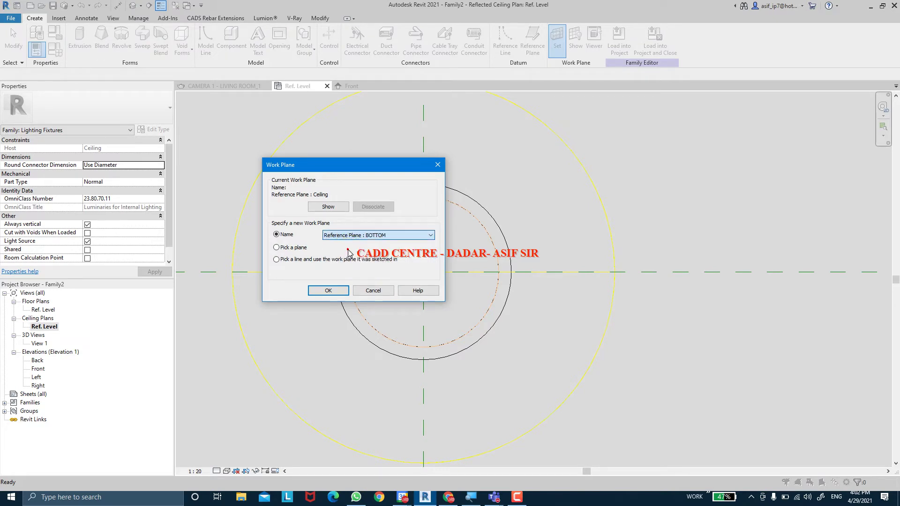
{"action": "left_click", "coordinate": [341, 293]}
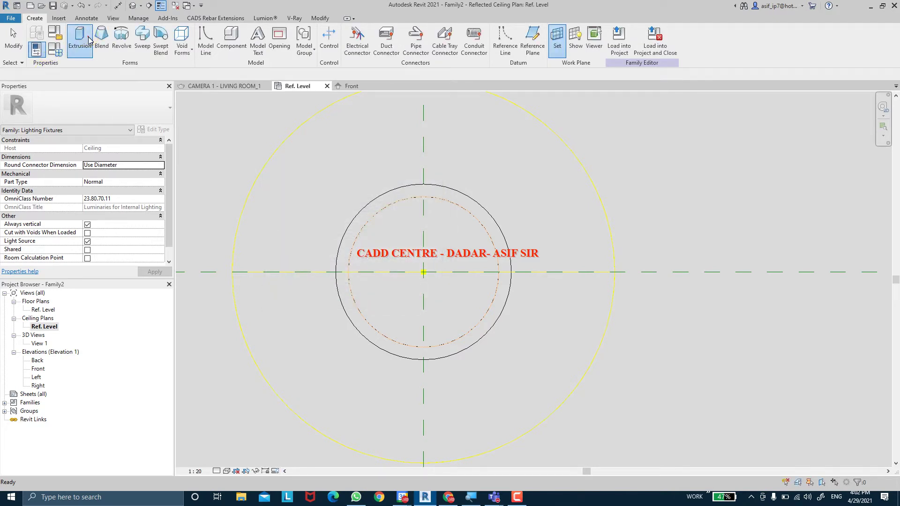
Step: Sketch a circular extrusion of radius 120 centred at the reference planes' intersection
{"action": "left_click", "coordinate": [382, 31]}
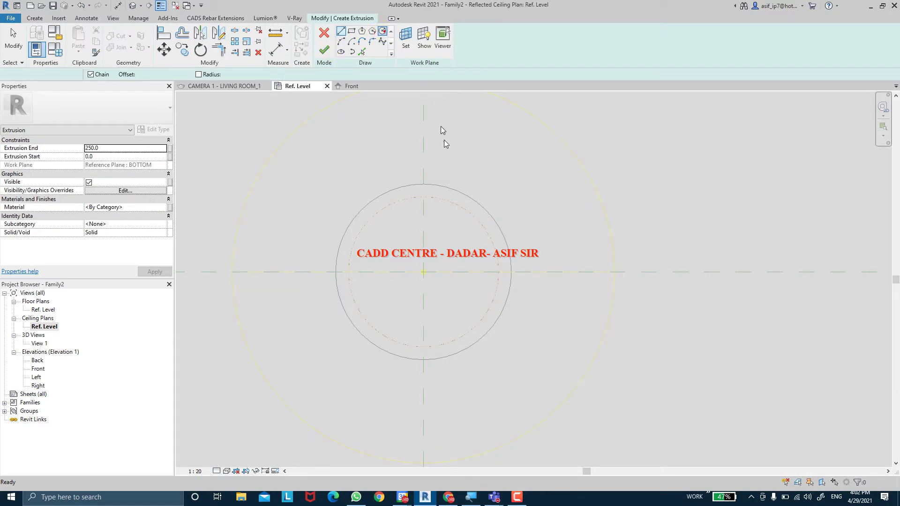
{"action": "left_click", "coordinate": [423, 270]}
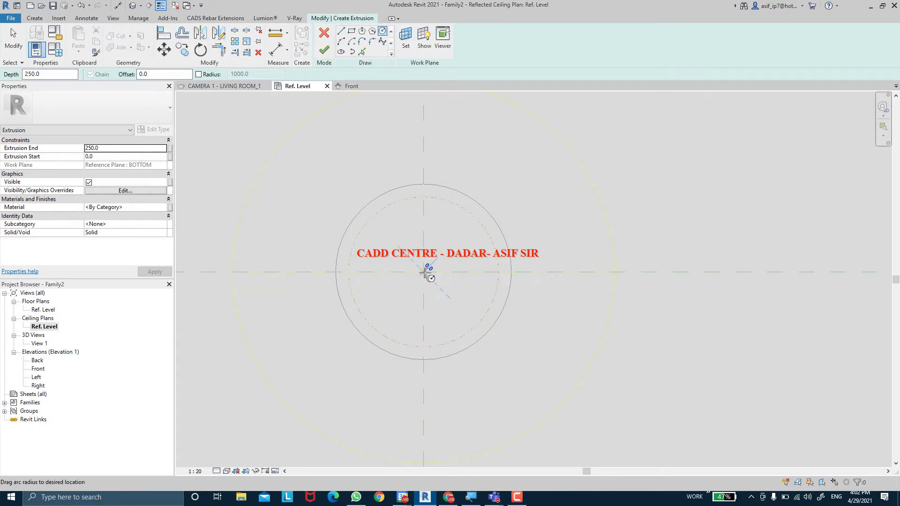
{"action": "left_click", "coordinate": [499, 272]}
{"action": "key", "text": "Escape"}
{"action": "key", "text": "Escape"}
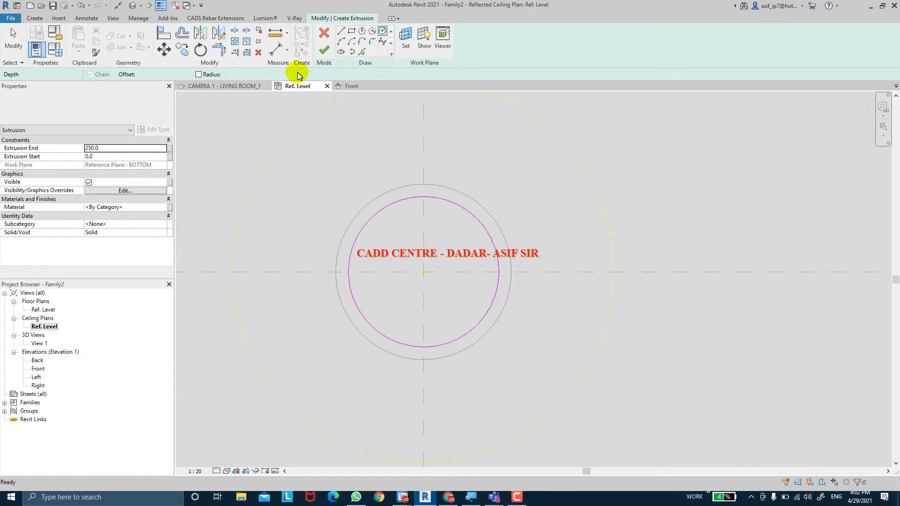
Step: Add a 240 diameter dimension to the circle
{"action": "left_click", "coordinate": [287, 50]}
{"action": "left_click", "coordinate": [296, 123]}
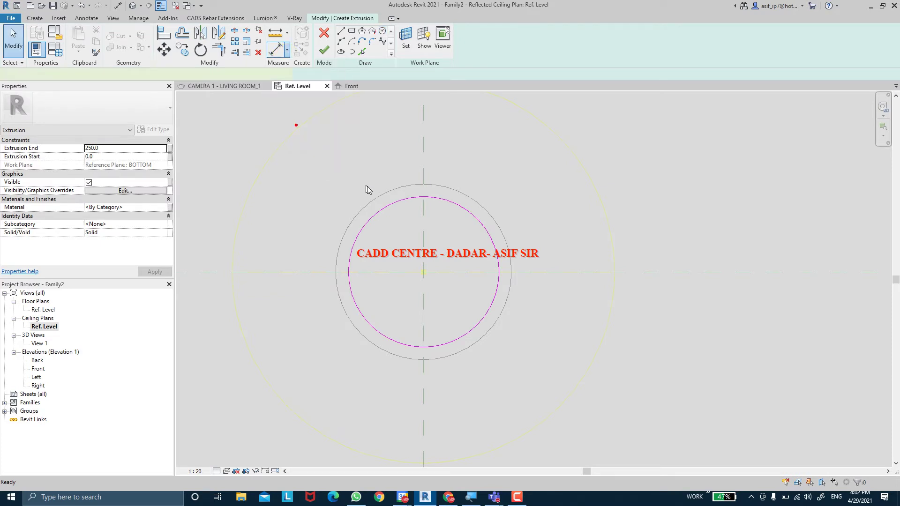
{"action": "left_click", "coordinate": [384, 211]}
{"action": "left_click", "coordinate": [490, 218]}
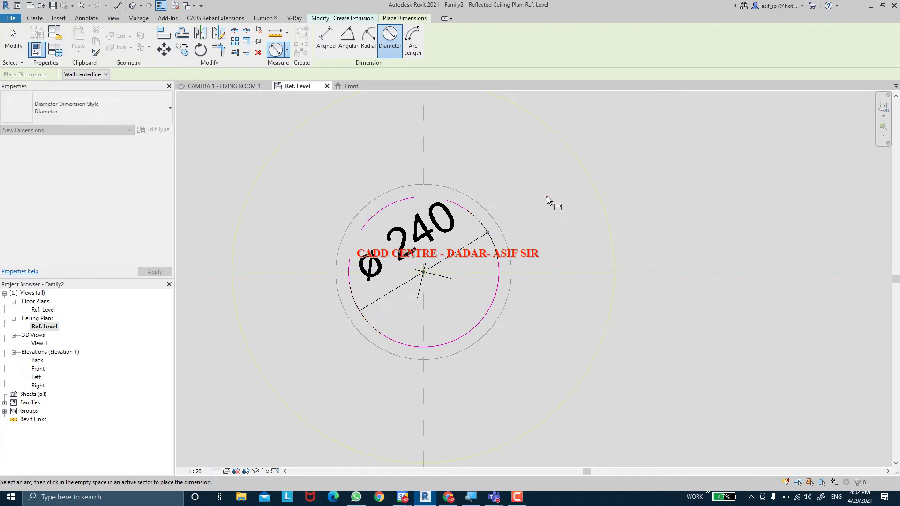
{"action": "left_click", "coordinate": [508, 227]}
{"action": "key", "text": "Escape"}
Step: Label the Ø240 dimension BEZZEL and finish the extrusion sketch
{"action": "left_click", "coordinate": [461, 253]}
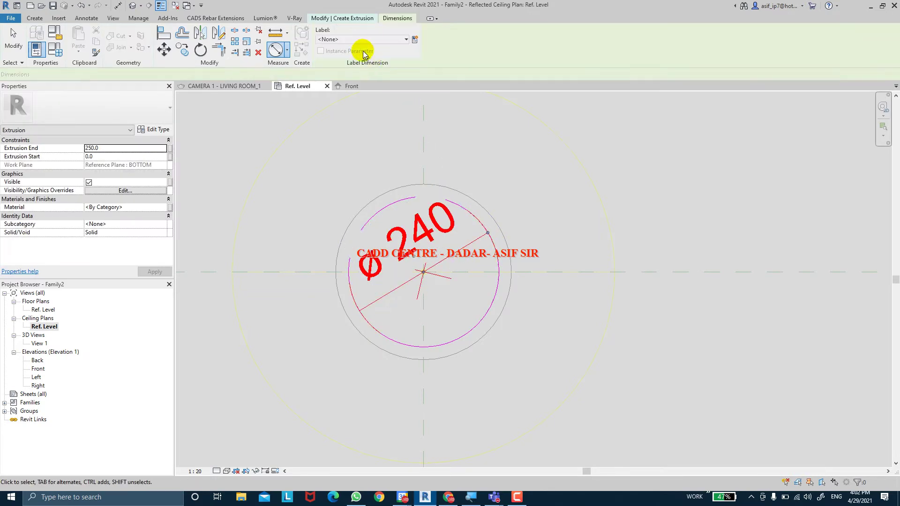
{"action": "left_click", "coordinate": [361, 40]}
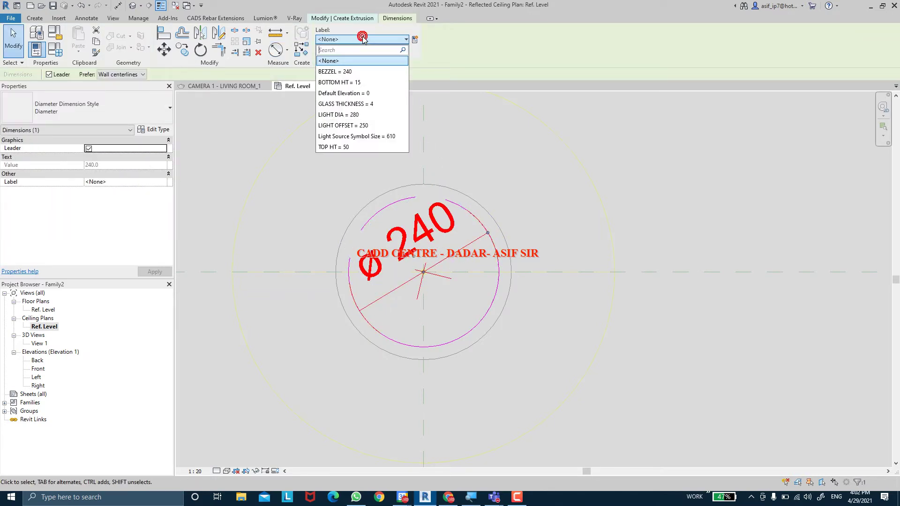
{"action": "left_click", "coordinate": [349, 72]}
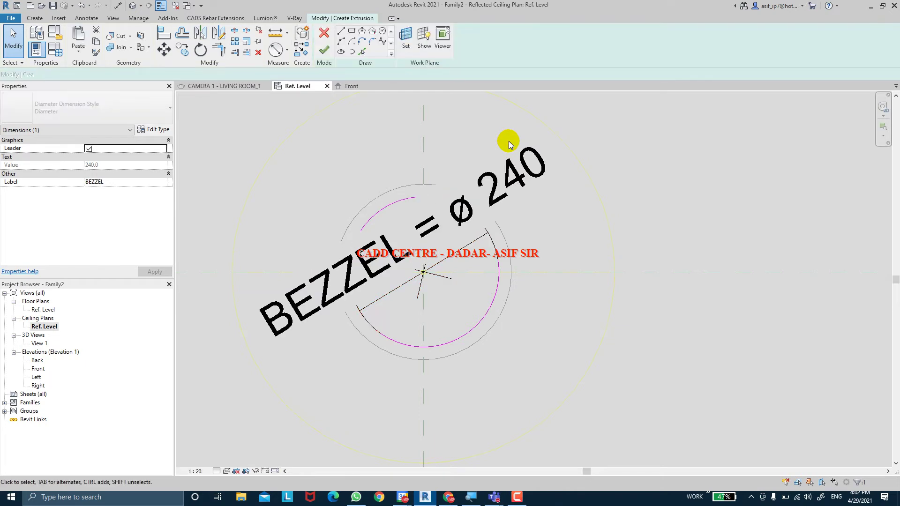
{"action": "left_click", "coordinate": [508, 143]}
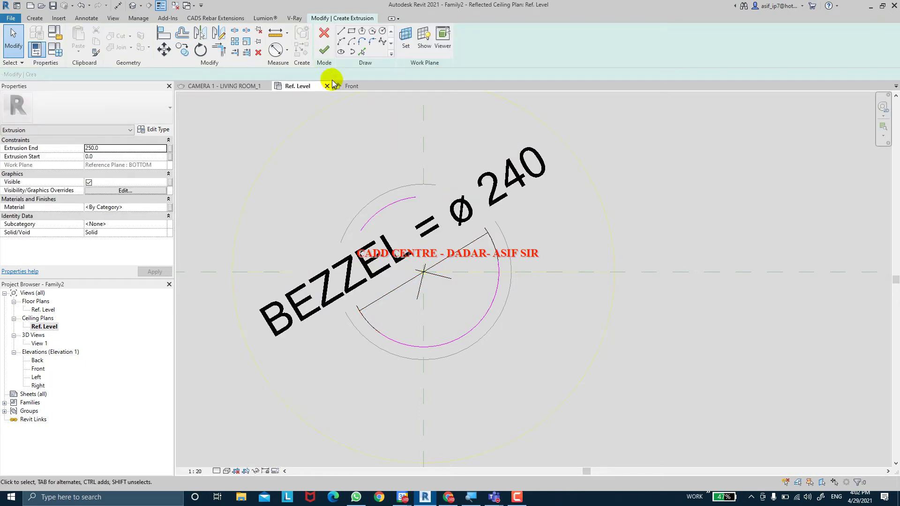
{"action": "left_click", "coordinate": [325, 49]}
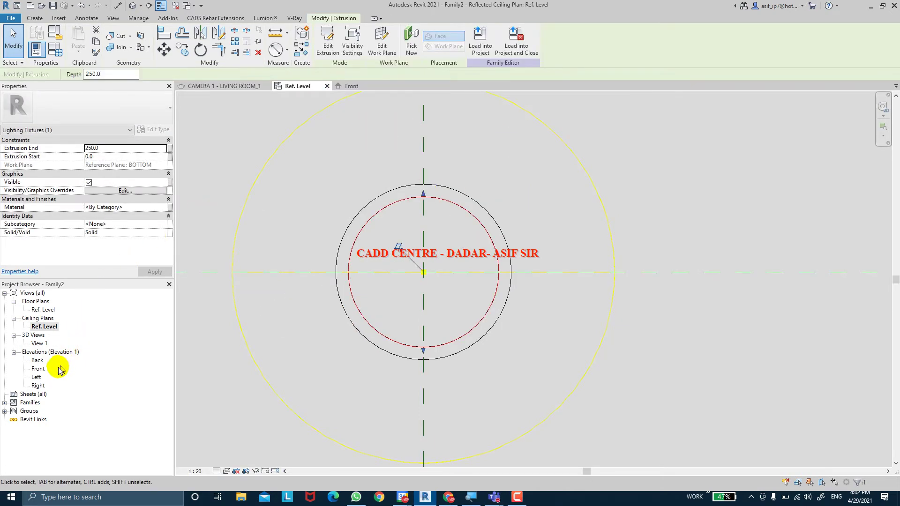
Step: In the Front elevation, thin the circular extrusion to 4.4 deep and reselect it
{"action": "double_click", "coordinate": [38, 369]}
{"action": "scroll", "coordinate": [446, 235], "scroll_direction": "down", "scroll_amount": 2}
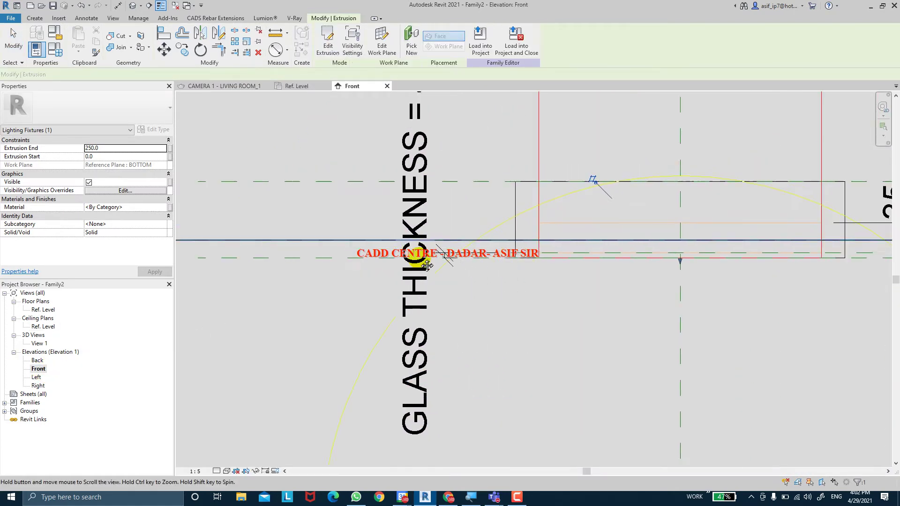
{"action": "scroll", "coordinate": [610, 275], "scroll_direction": "up", "scroll_amount": 3}
{"action": "scroll", "coordinate": [616, 272], "scroll_direction": "down", "scroll_amount": 3}
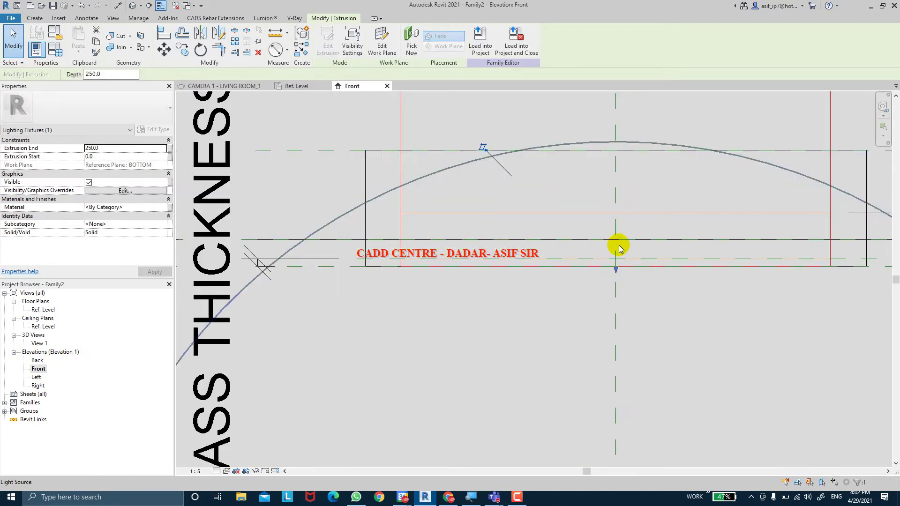
{"action": "left_click_drag", "start_coordinate": [602, 152], "coordinate": [596, 328]}
{"action": "left_click", "coordinate": [693, 355]}
{"action": "scroll", "coordinate": [692, 355], "scroll_direction": "up", "scroll_amount": 1}
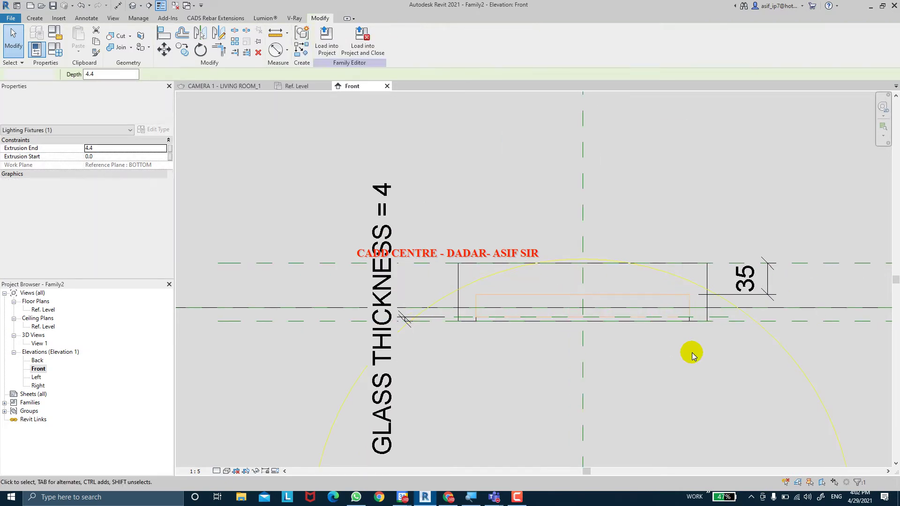
{"action": "scroll", "coordinate": [690, 338], "scroll_direction": "up", "scroll_amount": 4}
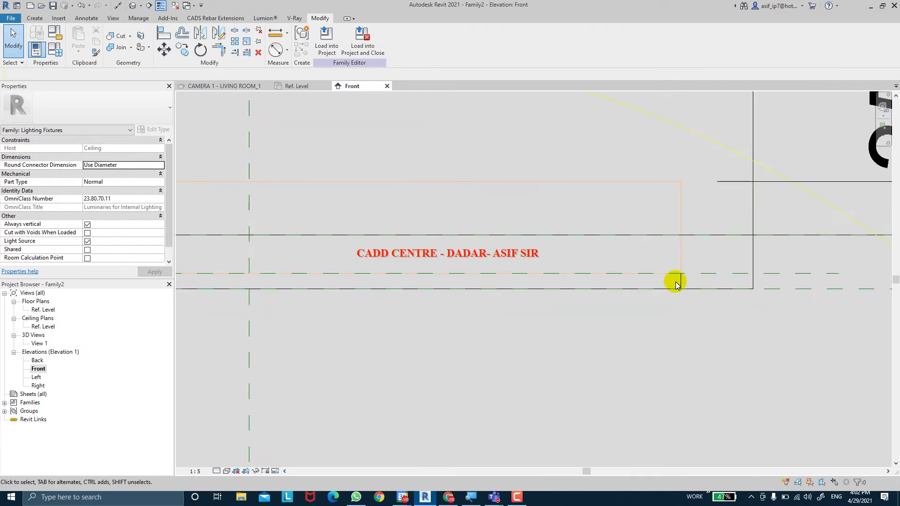
{"action": "left_click", "coordinate": [657, 278]}
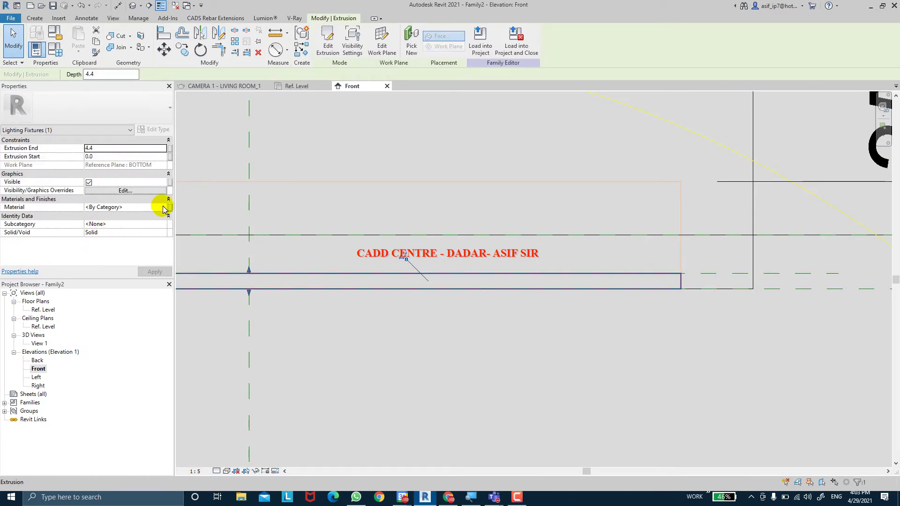
Step: Keep the thin extrusion's subcategory as None and assign it the Glass material
{"action": "left_click", "coordinate": [162, 224]}
{"action": "left_click", "coordinate": [163, 224]}
{"action": "left_click", "coordinate": [164, 225]}
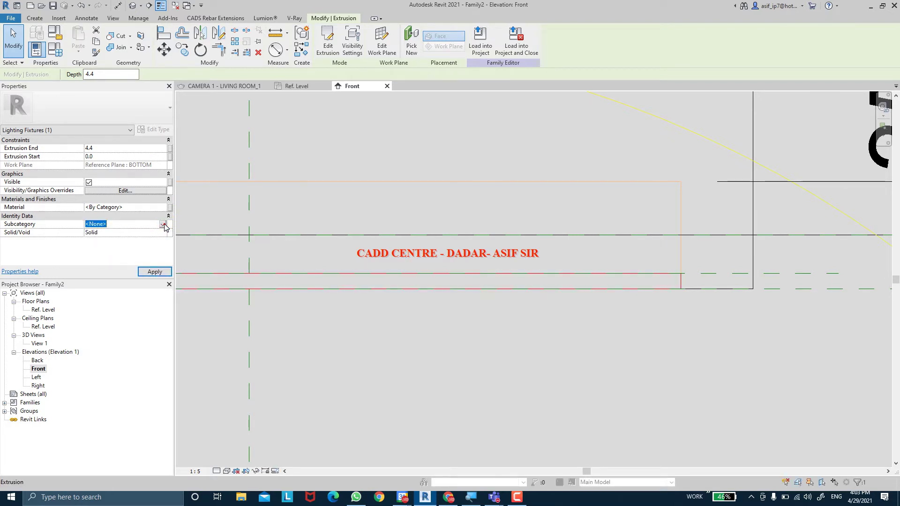
{"action": "left_click", "coordinate": [163, 224]}
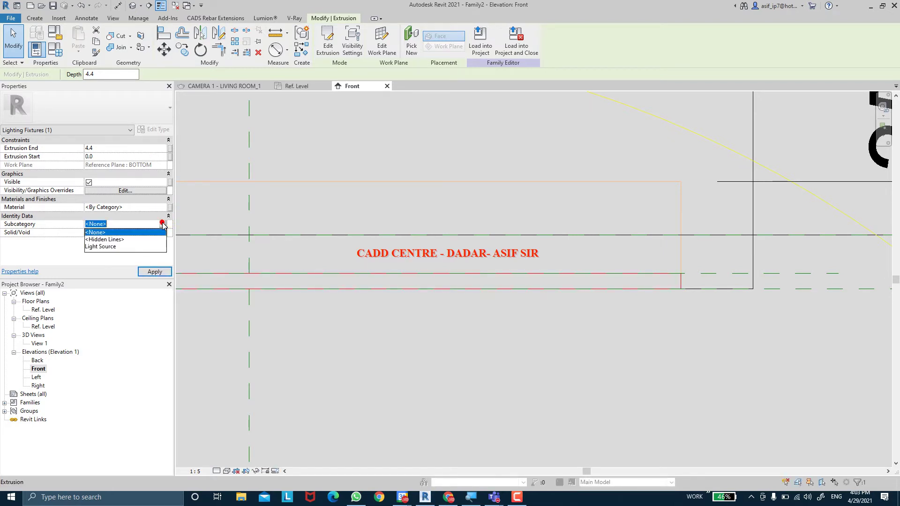
{"action": "left_click", "coordinate": [162, 223]}
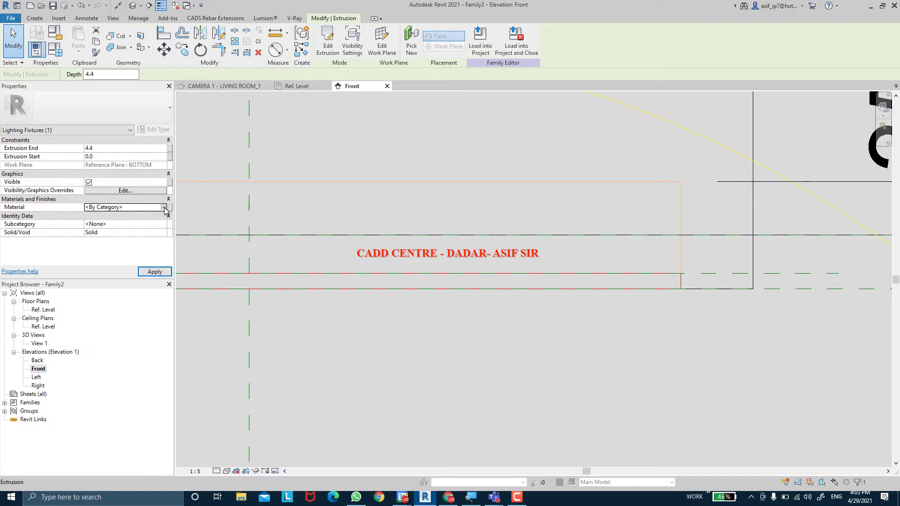
{"action": "left_click", "coordinate": [164, 207]}
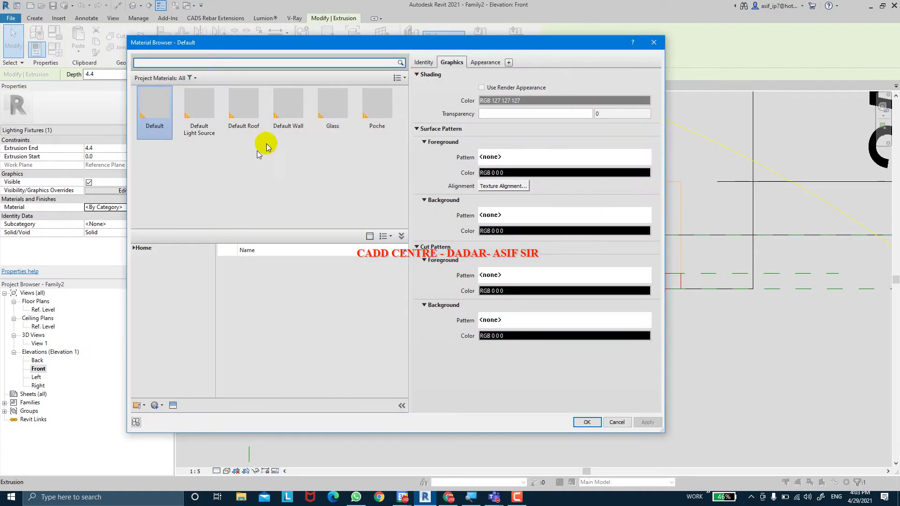
{"action": "left_click", "coordinate": [332, 114]}
{"action": "key", "text": "Return"}
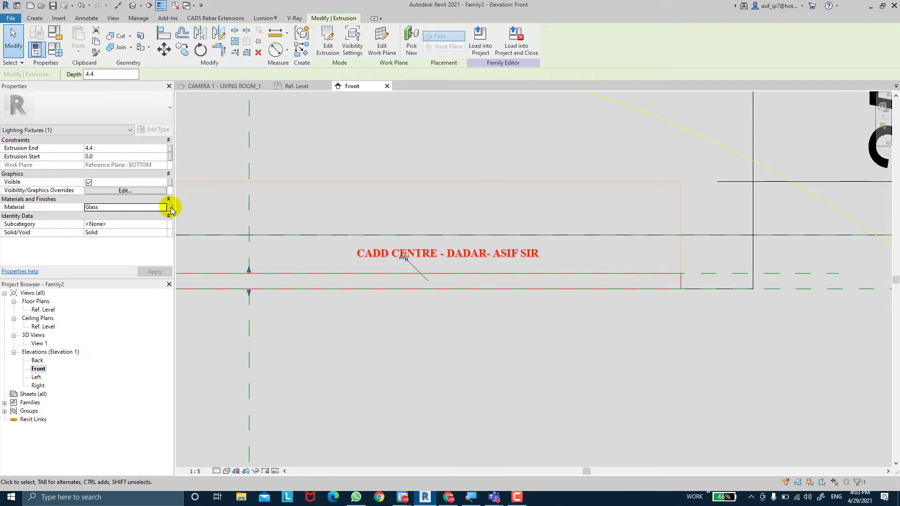
{"action": "scroll", "coordinate": [376, 326], "scroll_direction": "down", "scroll_amount": 3}
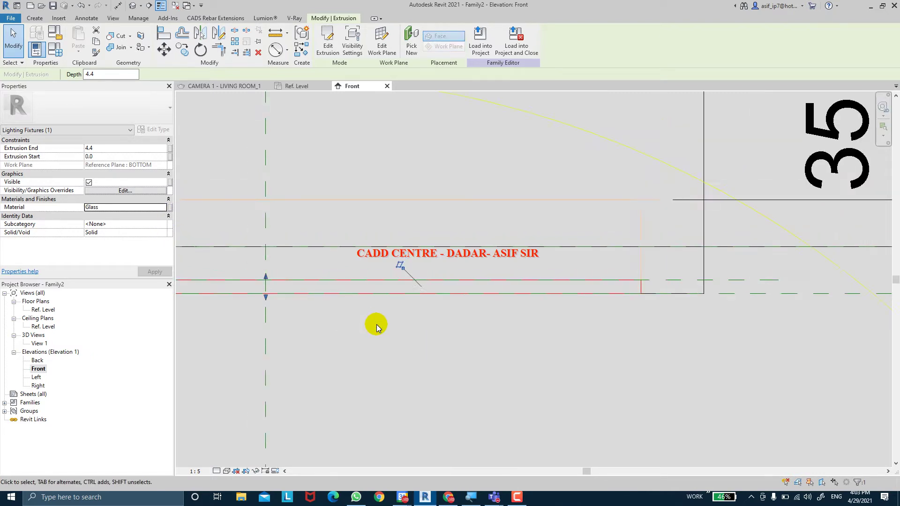
Step: Associate the extrusion's material with a new type parameter named GLASS
{"action": "left_click", "coordinate": [170, 208]}
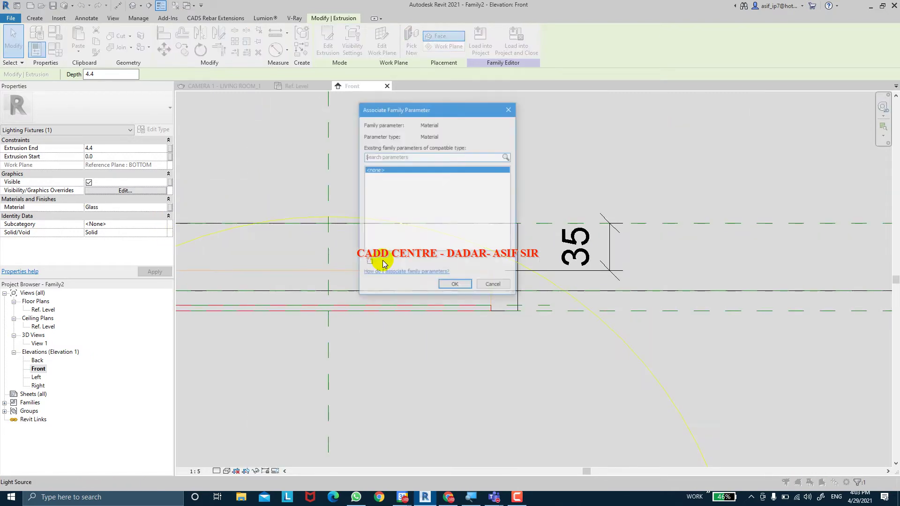
{"action": "left_click", "coordinate": [369, 263]}
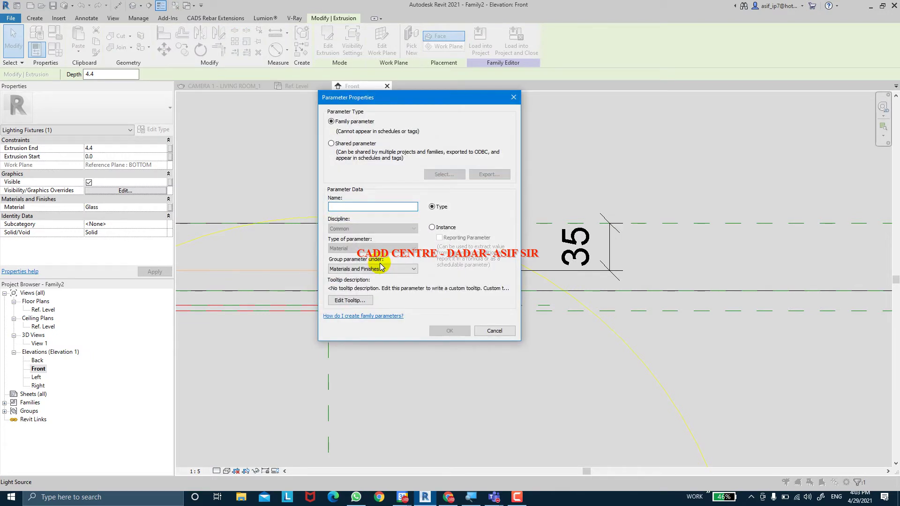
{"action": "type", "text": "GL"}
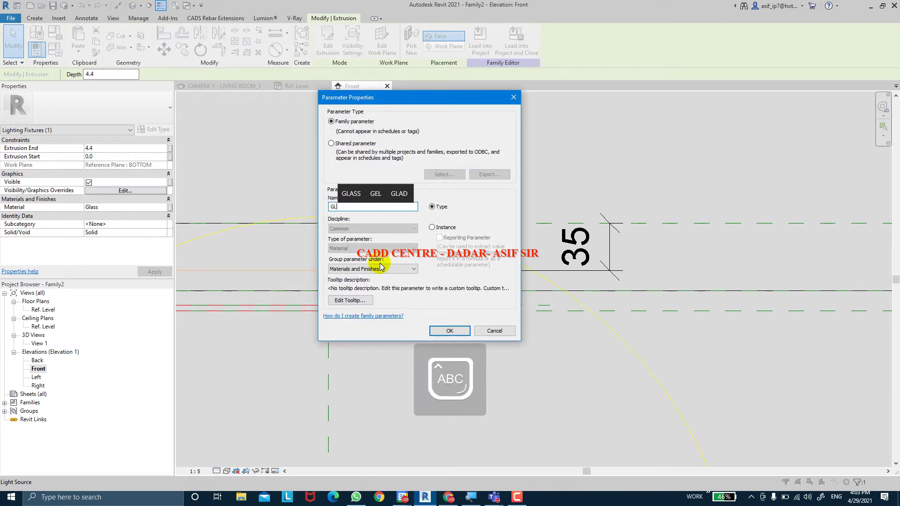
{"action": "type", "text": "ASS"}
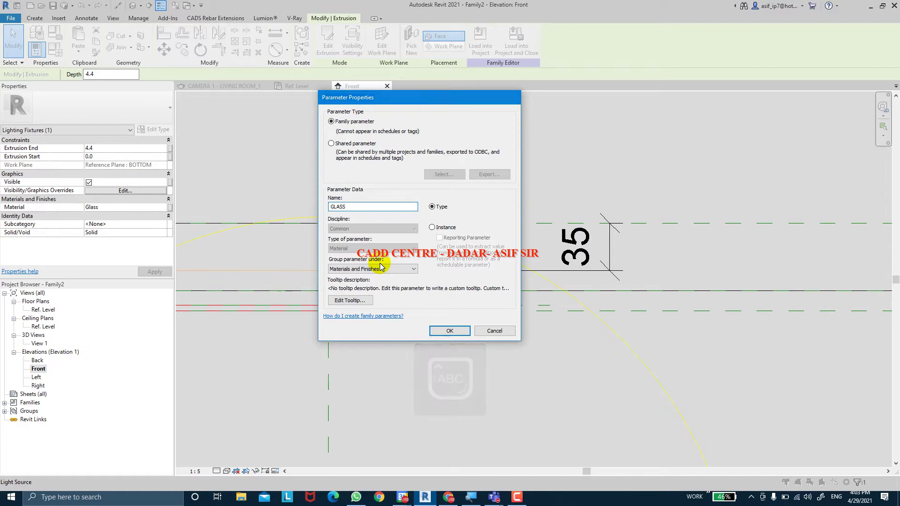
{"action": "key", "text": "Return"}
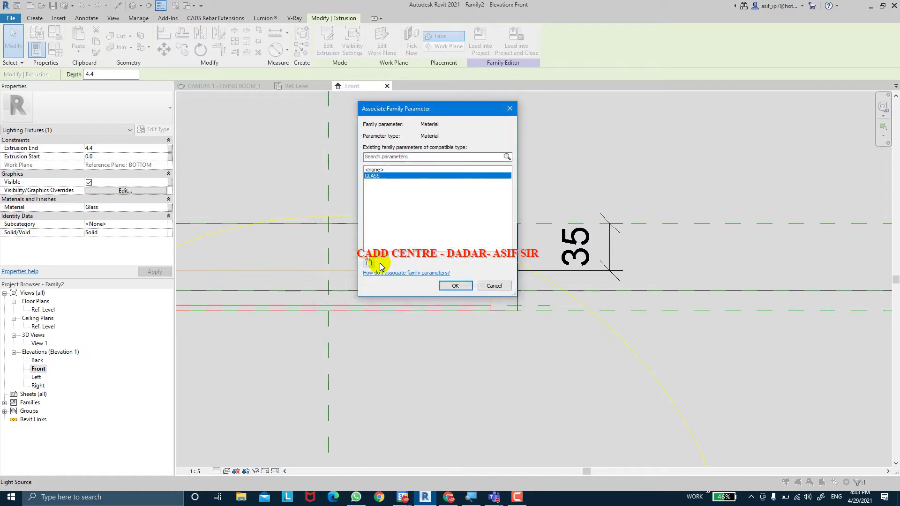
{"action": "left_click", "coordinate": [455, 286]}
{"action": "key", "text": "Escape"}
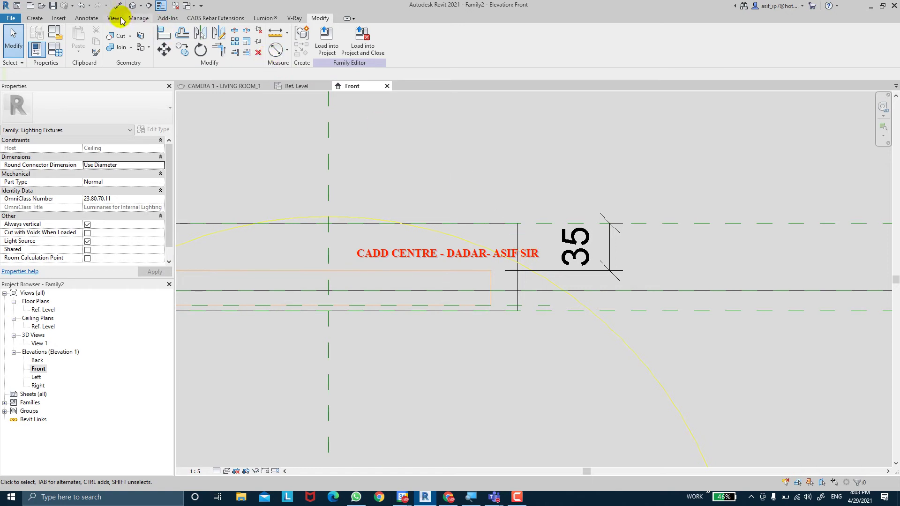
Step: Open the default 3D view, orbit it to a new angle, and set the visual style to Shaded
{"action": "left_click", "coordinate": [132, 6]}
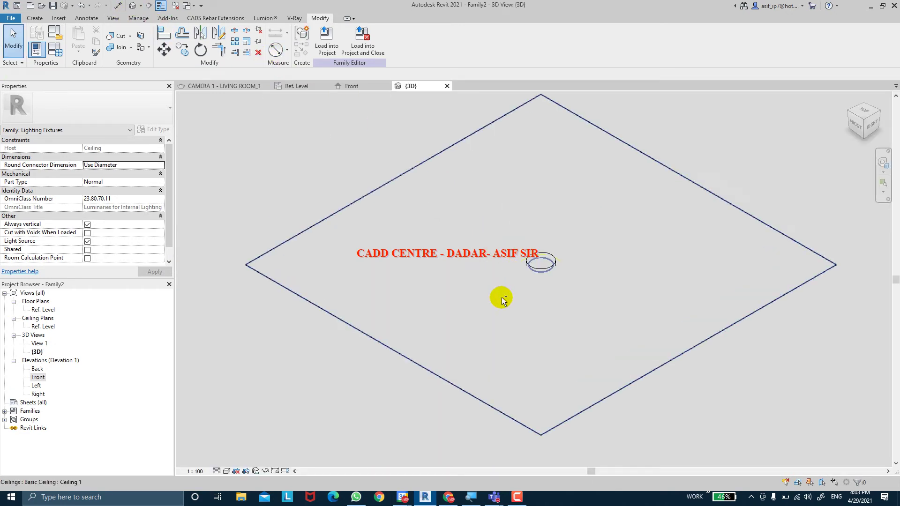
{"action": "middle_click_drag", "start_coordinate": [500, 297], "coordinate": [551, 242], "text": "shift"}
{"action": "scroll", "coordinate": [551, 241], "scroll_direction": "up", "scroll_amount": 5}
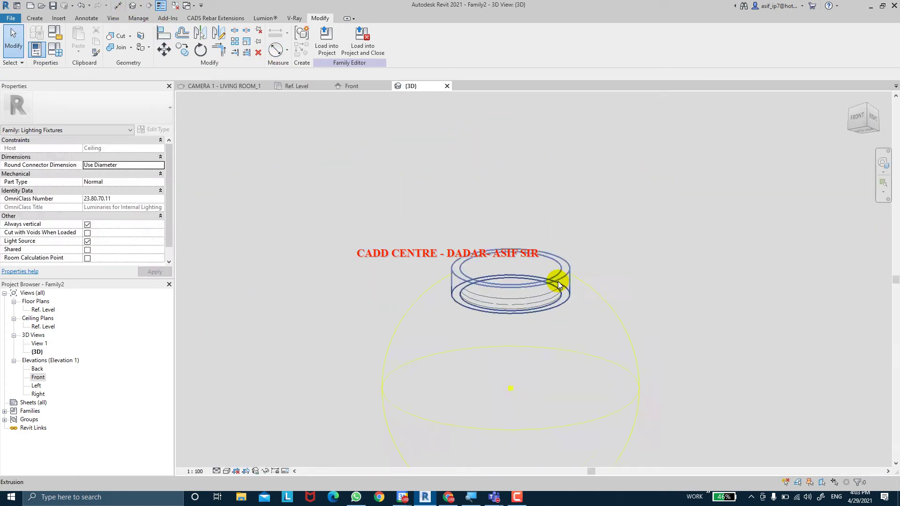
{"action": "scroll", "coordinate": [553, 325], "scroll_direction": "down", "scroll_amount": 2}
{"action": "left_click", "coordinate": [227, 471]}
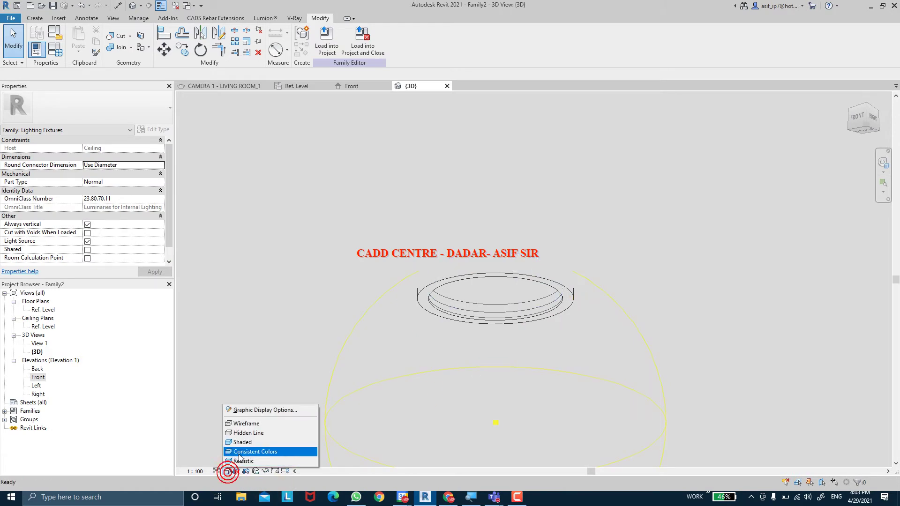
{"action": "left_click", "coordinate": [262, 448]}
{"action": "scroll", "coordinate": [553, 302], "scroll_direction": "up", "scroll_amount": 3}
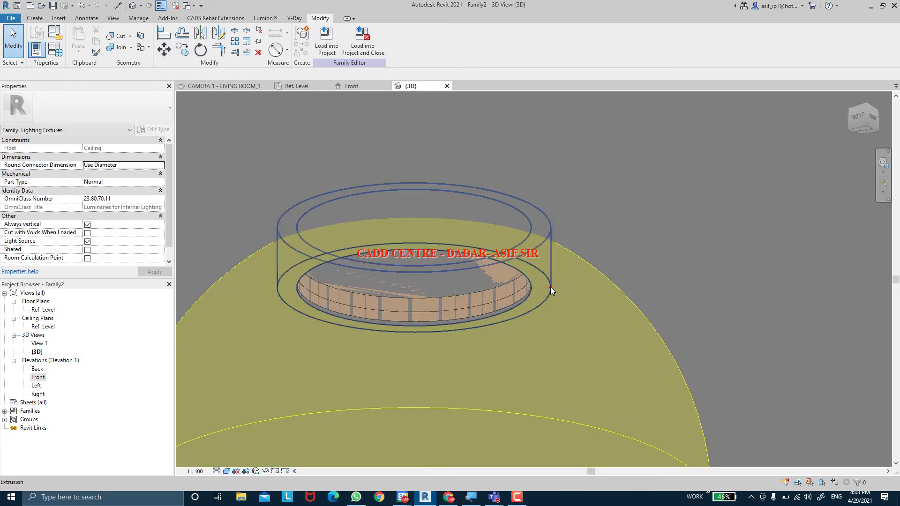
Step: Select both fixture extrusions, the outer body and the second extrusion, together
{"action": "left_click", "coordinate": [550, 287]}
{"action": "middle_click_drag", "start_coordinate": [551, 271], "coordinate": [670, 321], "text": "shift"}
{"action": "left_click", "coordinate": [515, 222], "text": "ctrl"}
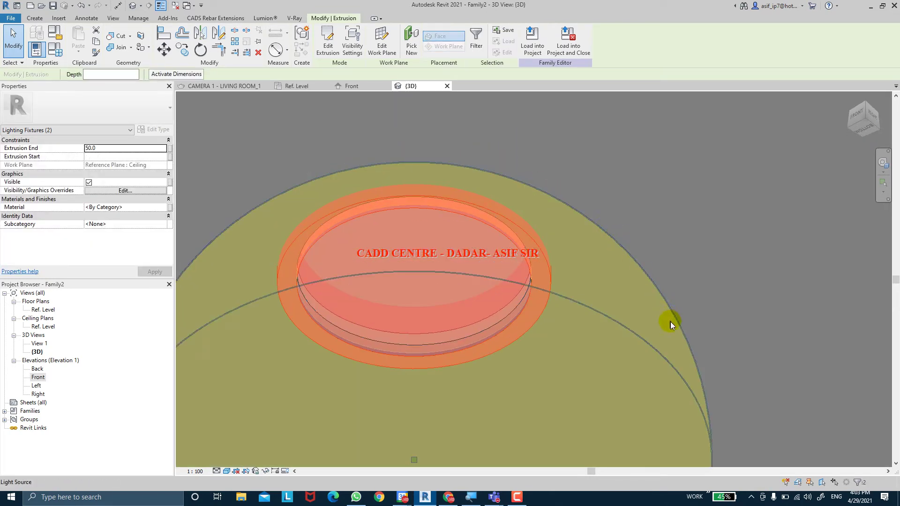
Step: Link the selected extrusions' material to a new family parameter named FIXTURE MATERIAL
{"action": "left_click", "coordinate": [169, 210]}
{"action": "type", "text": "FIXTURE"}
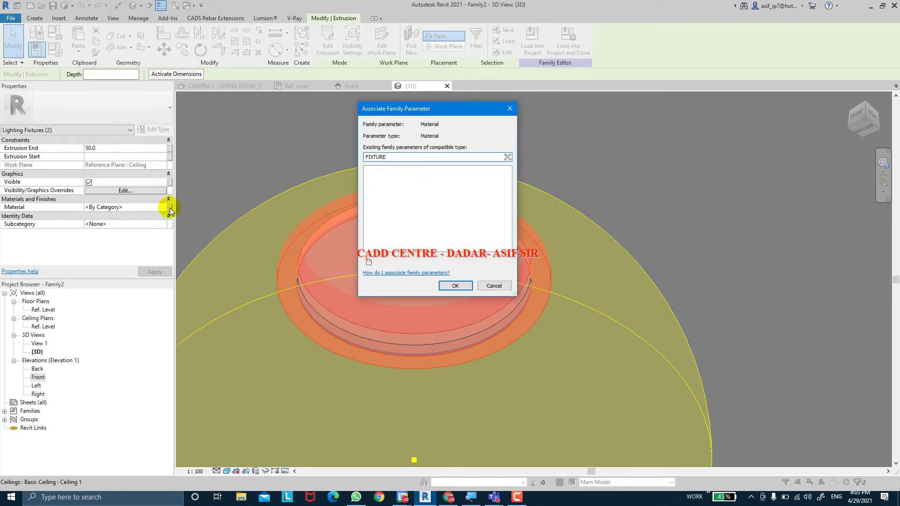
{"action": "key", "text": "BackSpace"}
{"action": "key", "text": "BackSpace"}
{"action": "key", "text": "BackSpace"}
{"action": "key", "text": "BackSpace"}
{"action": "key", "text": "BackSpace"}
{"action": "key", "text": "BackSpace"}
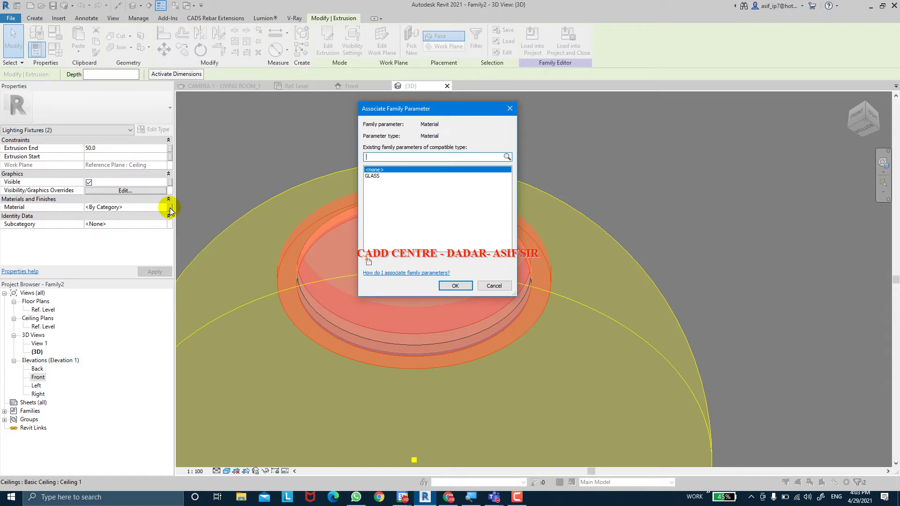
{"action": "left_click", "coordinate": [370, 263]}
{"action": "type", "text": "FIX"}
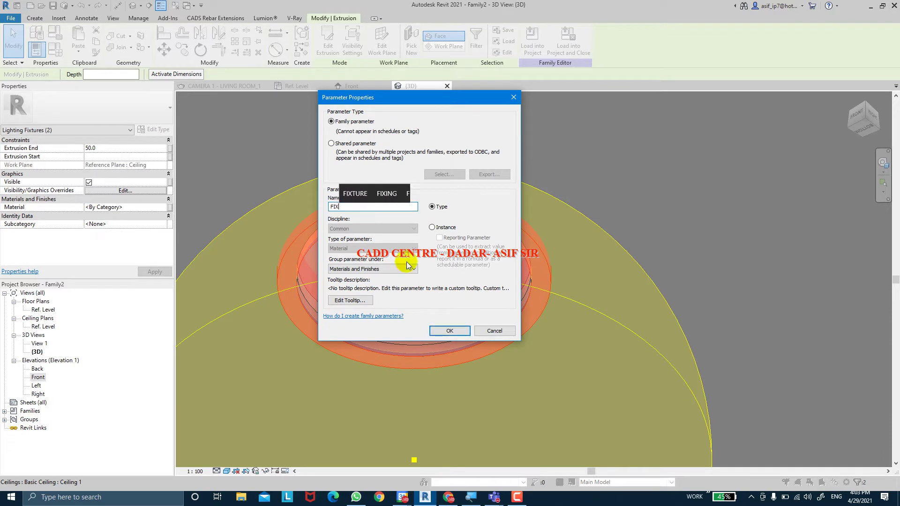
{"action": "type", "text": "TURE MATERIAL"}
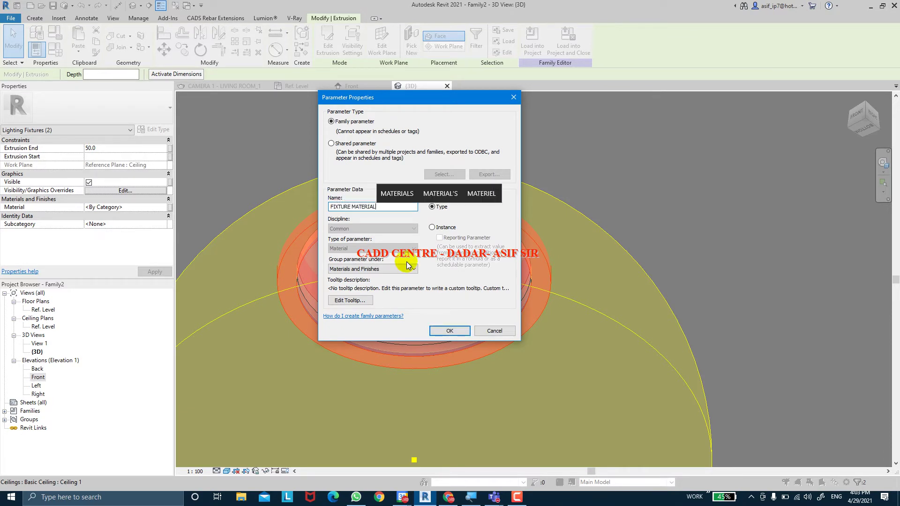
{"action": "key", "text": "Return"}
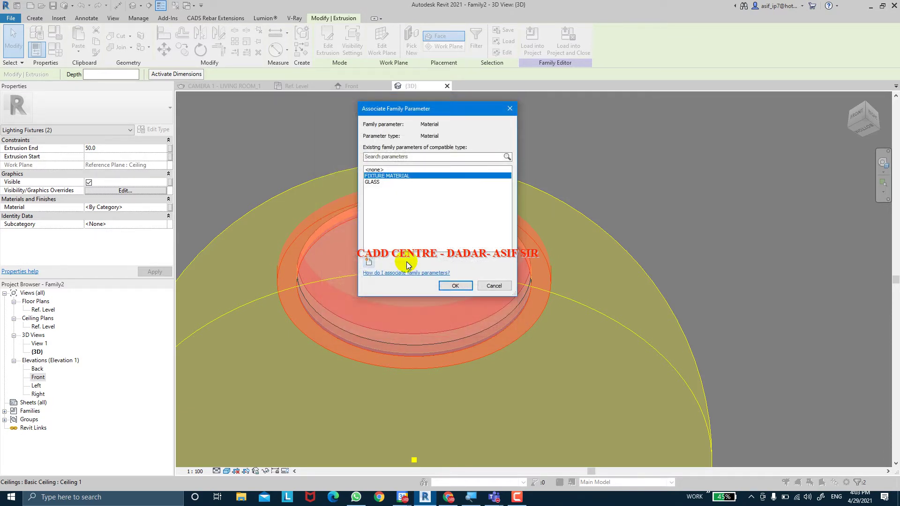
{"action": "left_click", "coordinate": [454, 286]}
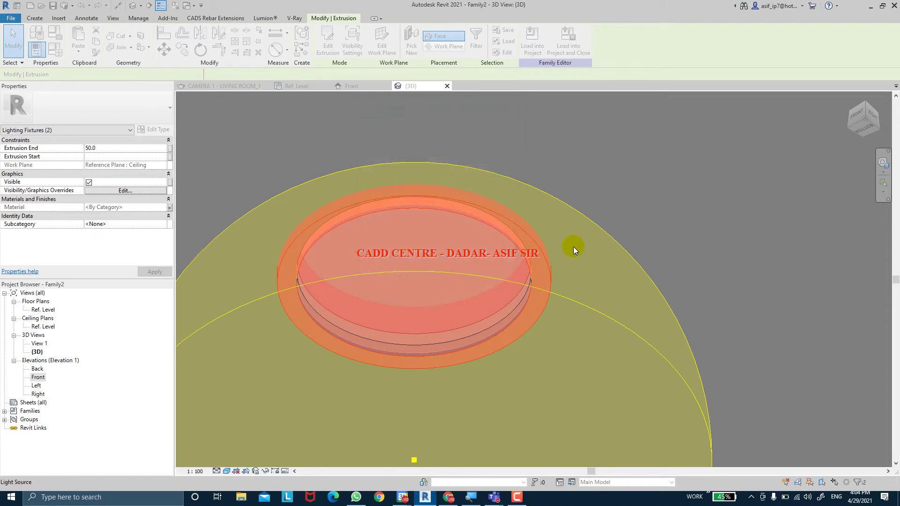
Step: Clear the selection and orbit and zoom out to show the whole light sphere
{"action": "key", "text": "Escape"}
{"action": "scroll", "coordinate": [580, 246], "scroll_direction": "down", "scroll_amount": 3}
{"action": "middle_click_drag", "start_coordinate": [623, 275], "coordinate": [573, 313], "text": "shift"}
{"action": "scroll", "coordinate": [584, 243], "scroll_direction": "down", "scroll_amount": 1}
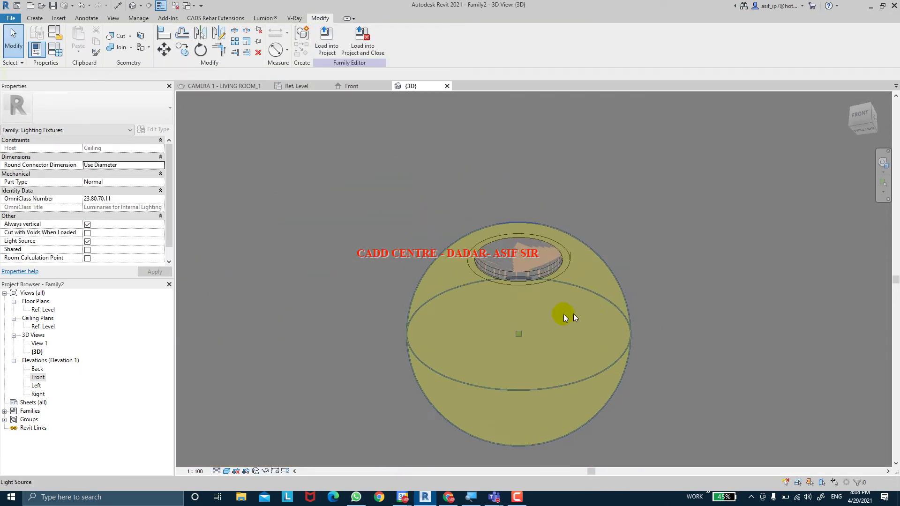
Step: In Family Types, give BEZZEL the formula LIGHT DIA - 40 mm and apply it
{"action": "left_click", "coordinate": [53, 57]}
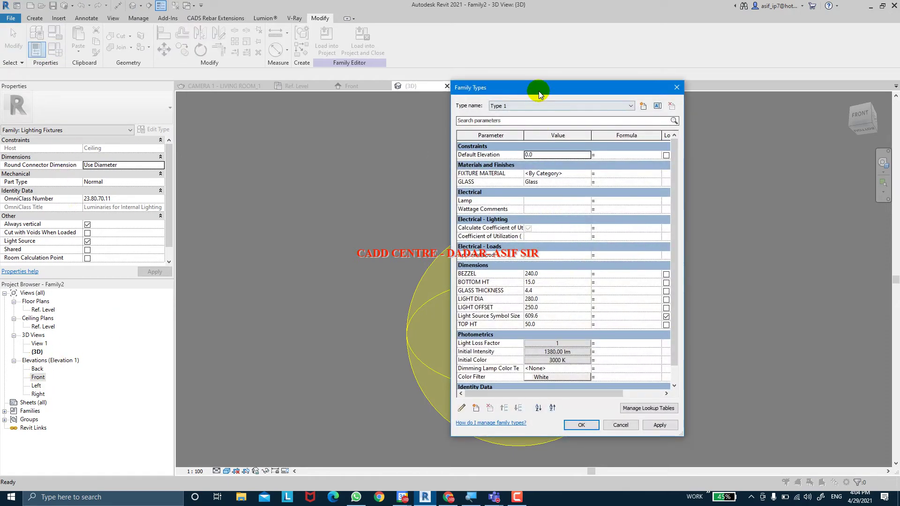
{"action": "left_click_drag", "start_coordinate": [538, 94], "coordinate": [363, 44]}
{"action": "left_click_drag", "start_coordinate": [509, 196], "coordinate": [638, 195]}
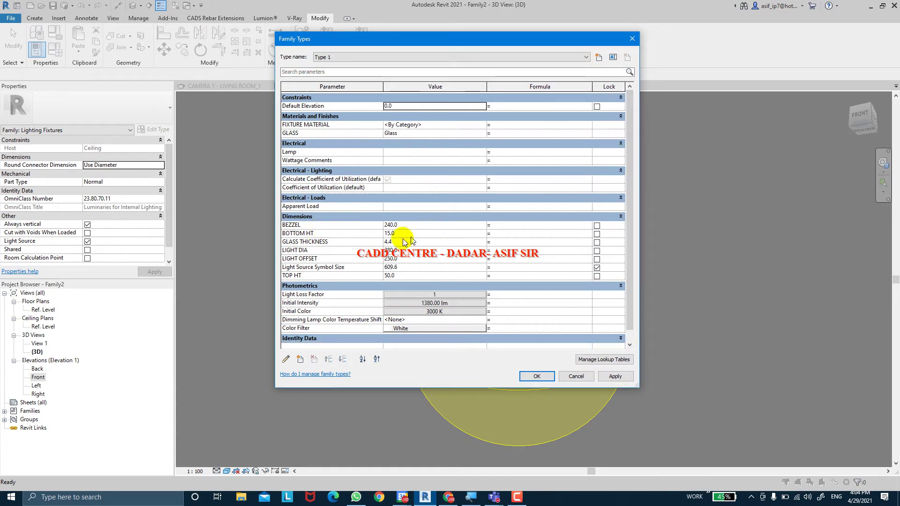
{"action": "left_click", "coordinate": [319, 250]}
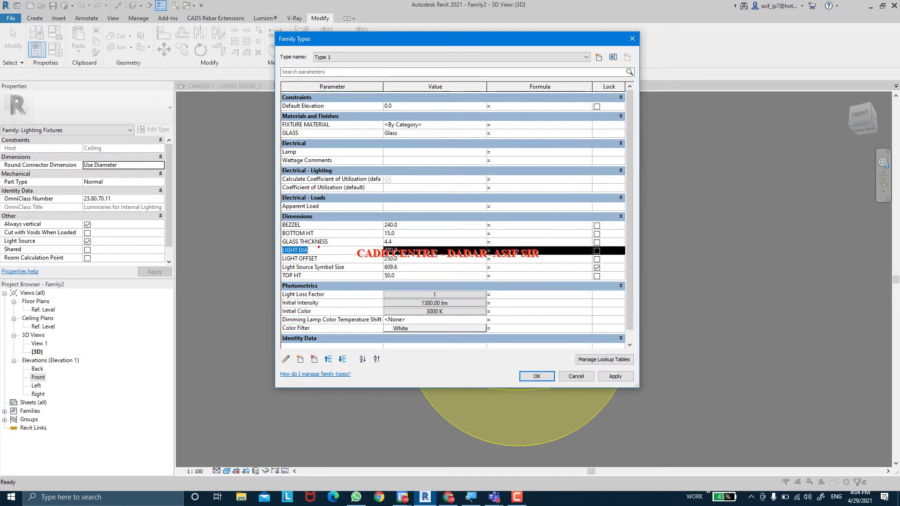
{"action": "left_click", "coordinate": [500, 226]}
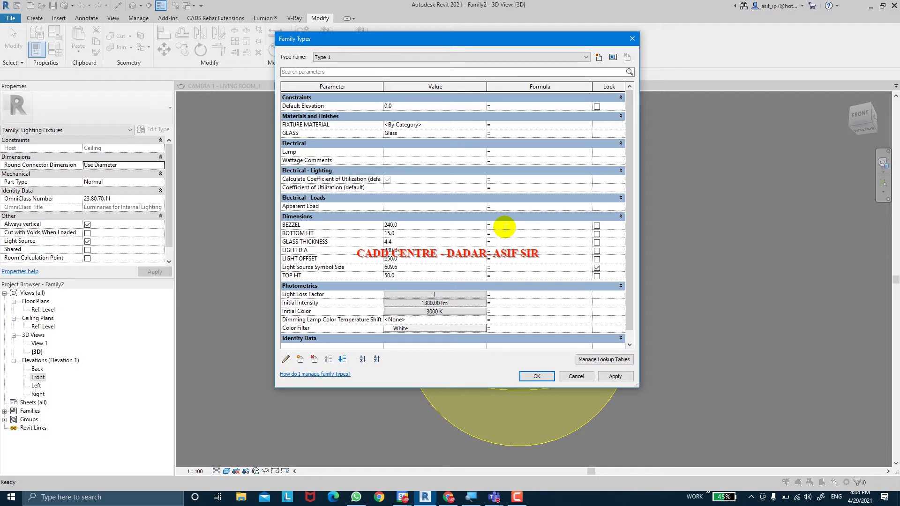
{"action": "left_click", "coordinate": [338, 249]}
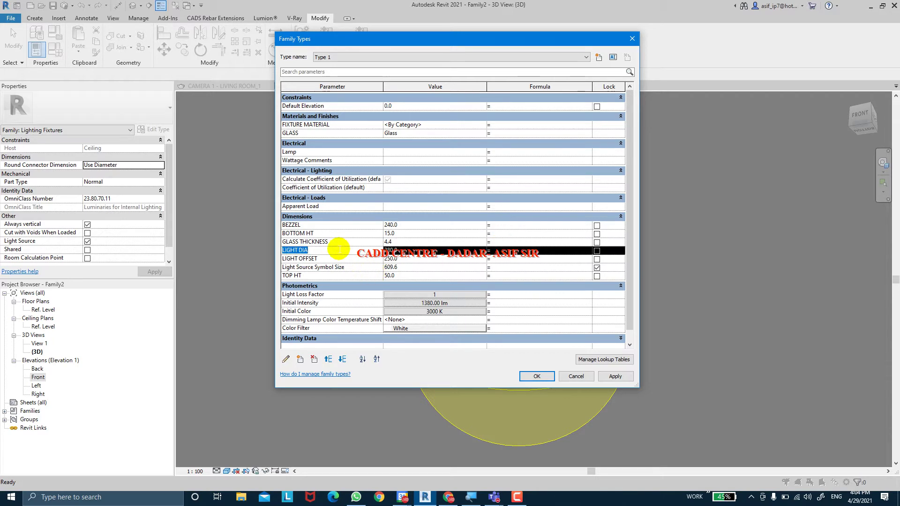
{"action": "left_click", "coordinate": [497, 226]}
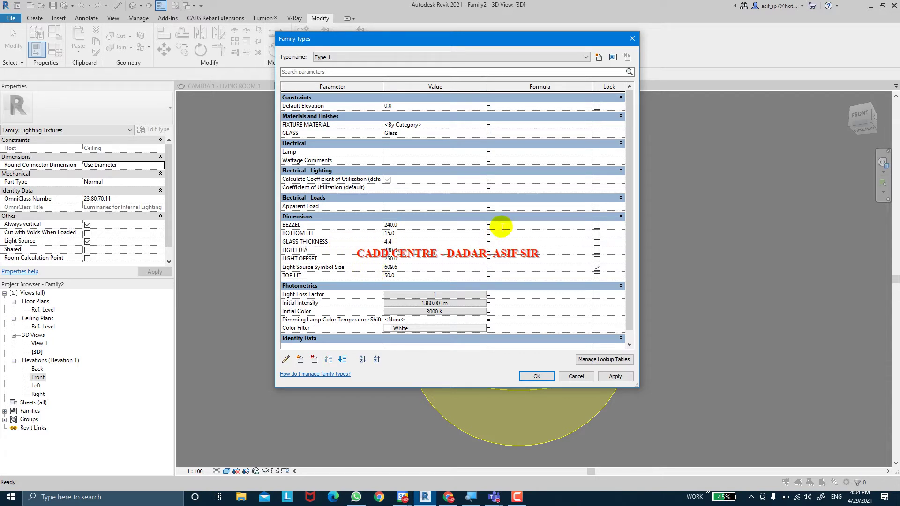
{"action": "type", "text": "LIGHT DIA - 40 mm"}
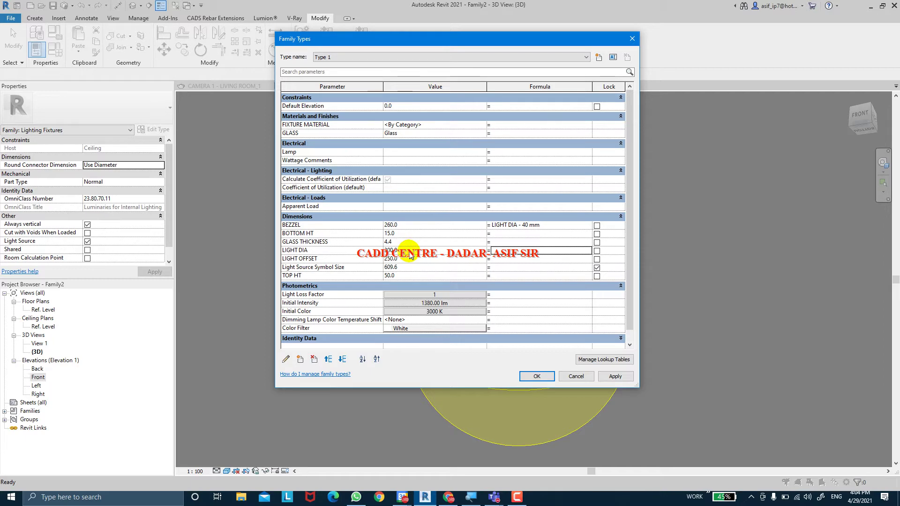
{"action": "left_click", "coordinate": [614, 376]}
{"action": "left_click", "coordinate": [403, 227]}
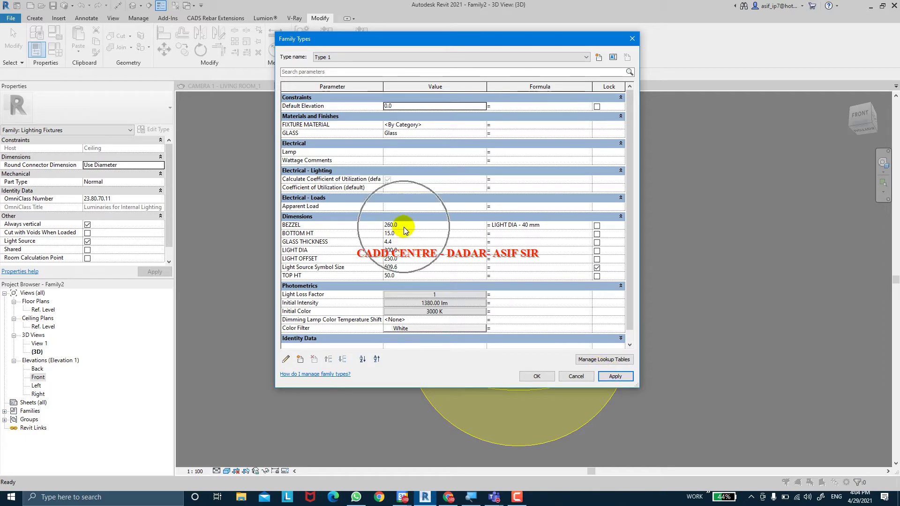
{"action": "left_click_drag", "start_coordinate": [442, 40], "coordinate": [489, 64]}
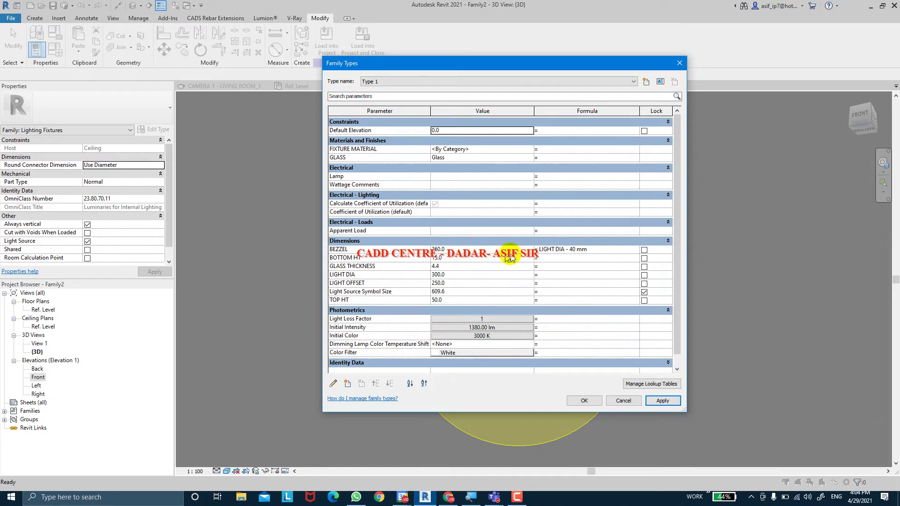
{"action": "left_click", "coordinate": [549, 251]}
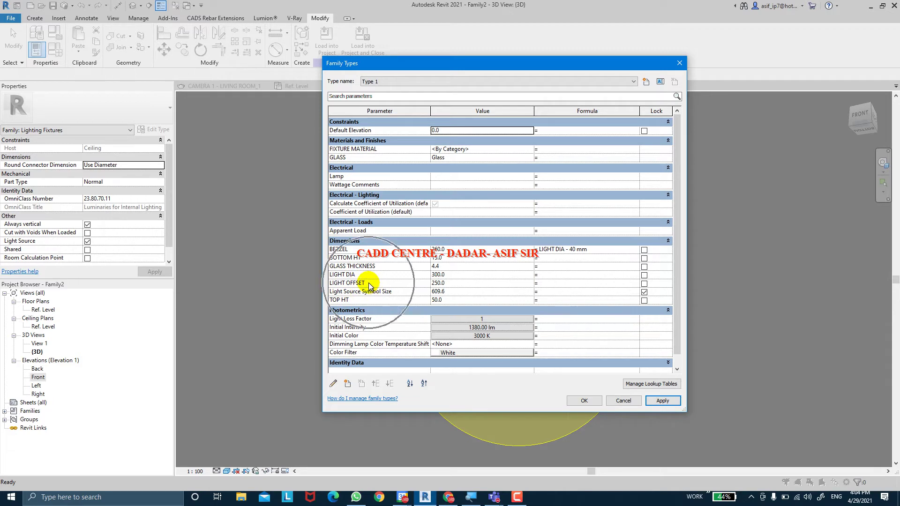
Step: Give LIGHT OFFSET the formula BOTTOM HT / 2 and apply the changes
{"action": "left_click", "coordinate": [364, 257]}
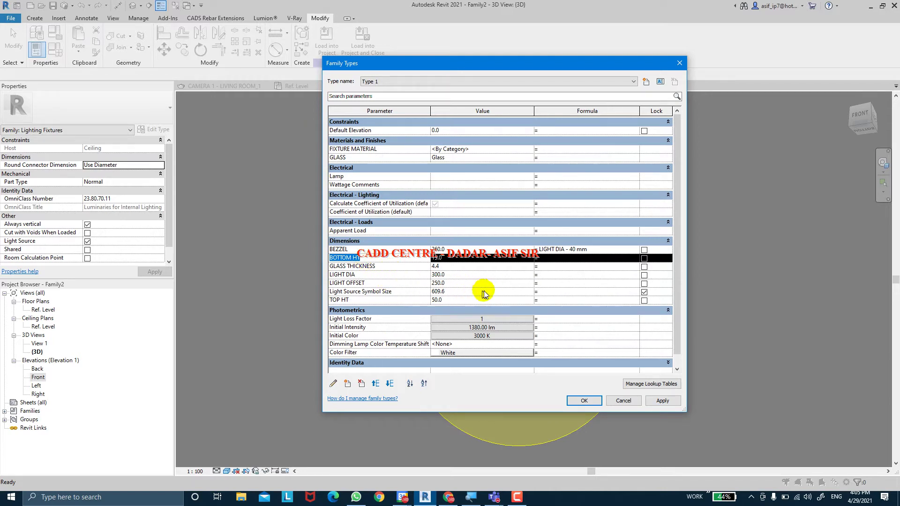
{"action": "left_click", "coordinate": [561, 284]}
{"action": "type", "text": "BOTTOM HT/2"}
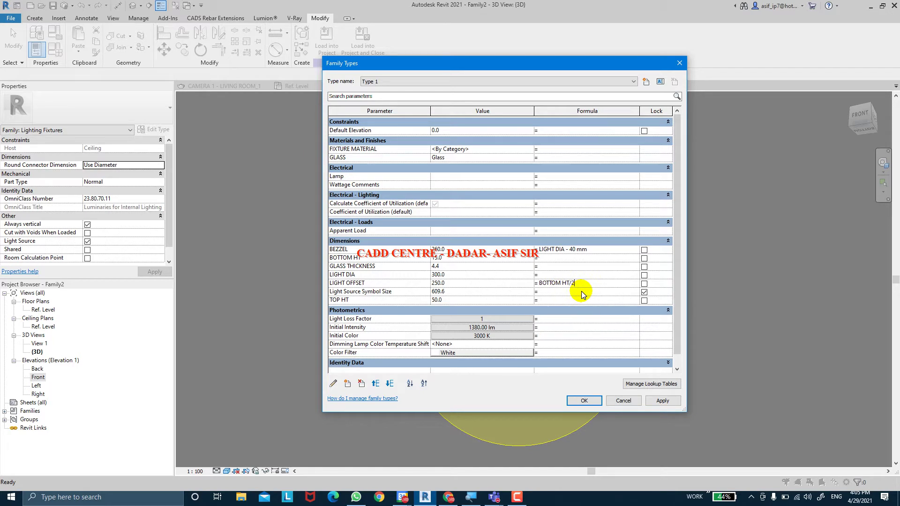
{"action": "key", "text": "Tab"}
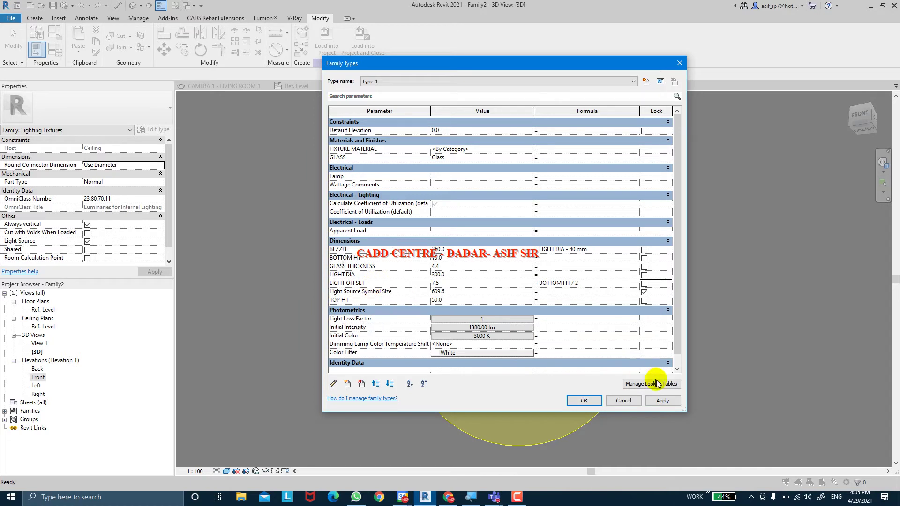
{"action": "left_click", "coordinate": [671, 399]}
Step: Close Family Types, go to the Front elevation, and select the light source
{"action": "left_click", "coordinate": [584, 400]}
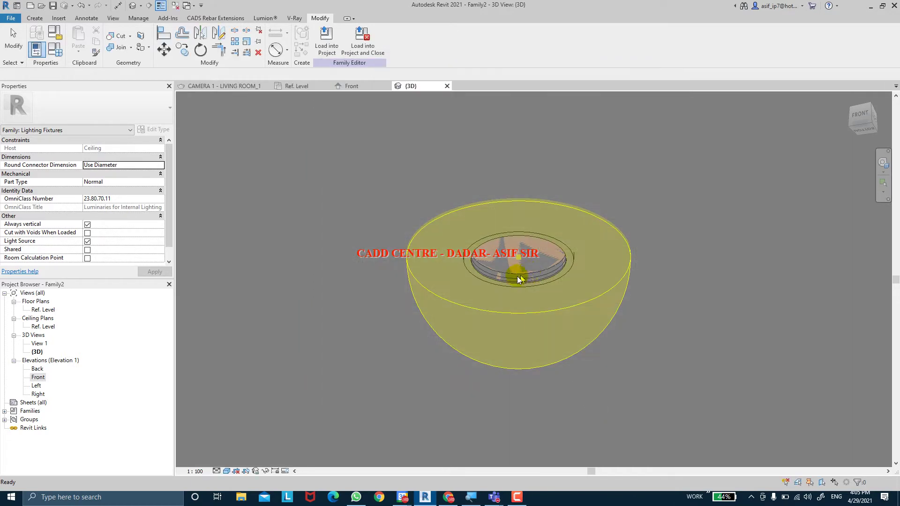
{"action": "double_click", "coordinate": [37, 378]}
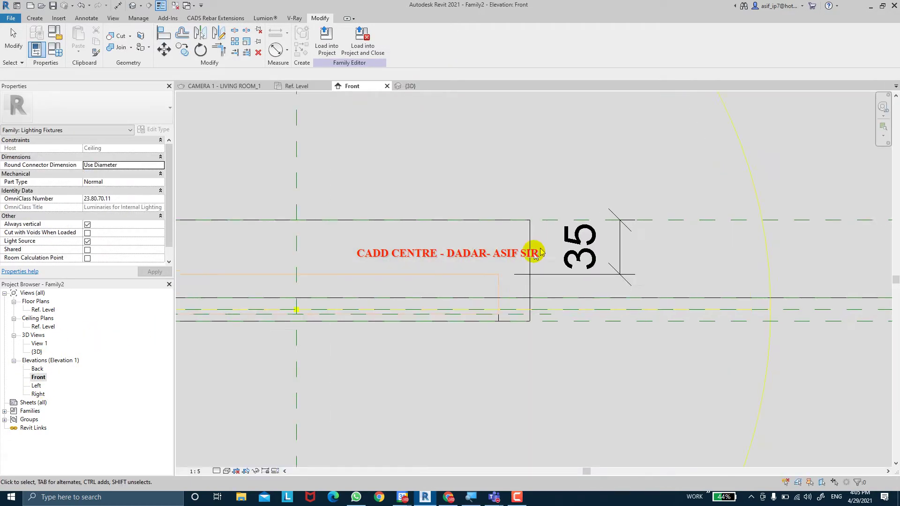
{"action": "scroll", "coordinate": [542, 257], "scroll_direction": "up", "scroll_amount": 3}
{"action": "scroll", "coordinate": [375, 296], "scroll_direction": "up", "scroll_amount": 2}
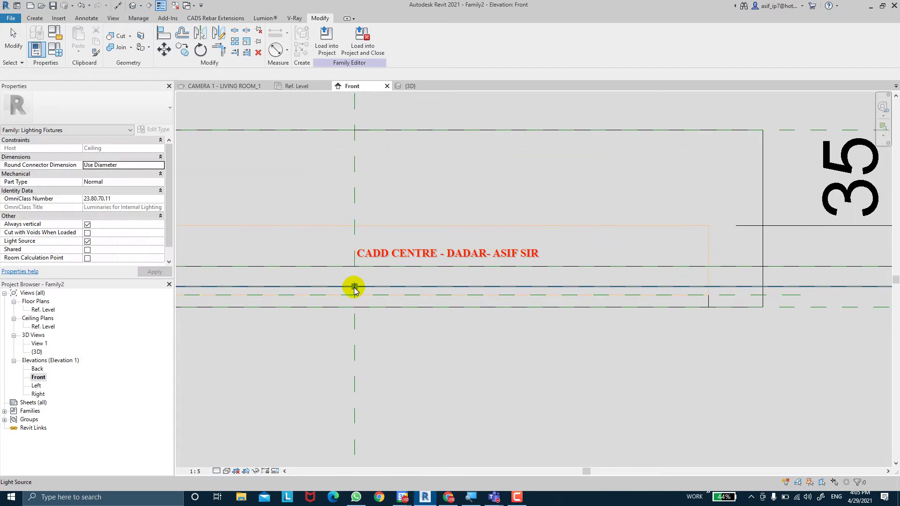
{"action": "scroll", "coordinate": [572, 322], "scroll_direction": "down", "scroll_amount": 5}
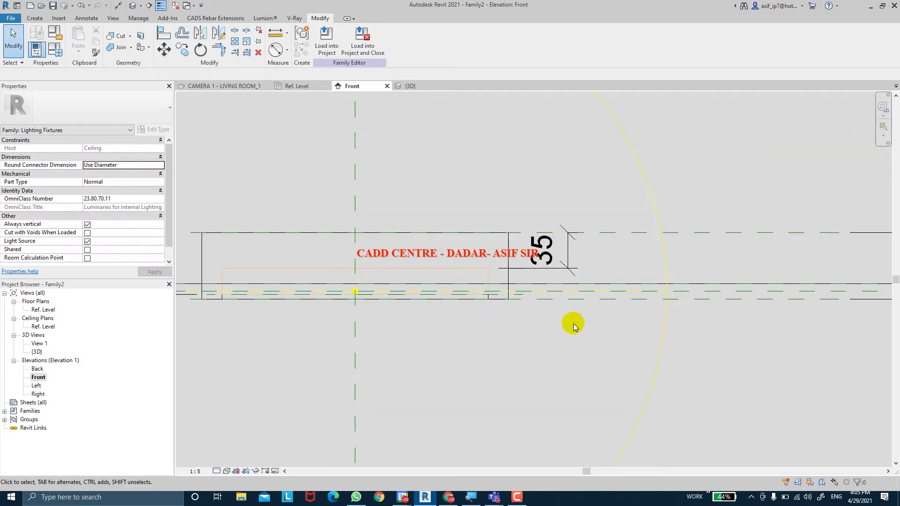
{"action": "left_click", "coordinate": [623, 356]}
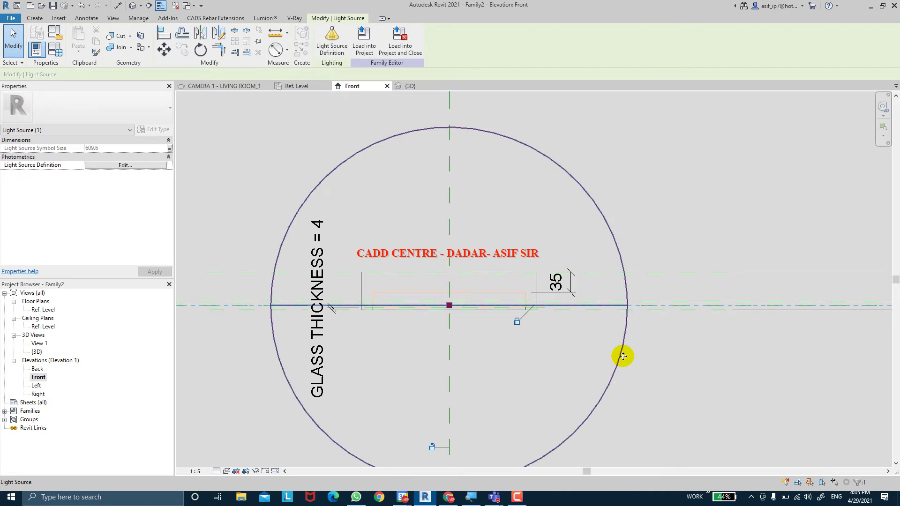
Step: Define the light source as a Circle shape with Photometric Web distribution, then deselect it
{"action": "left_click", "coordinate": [338, 51]}
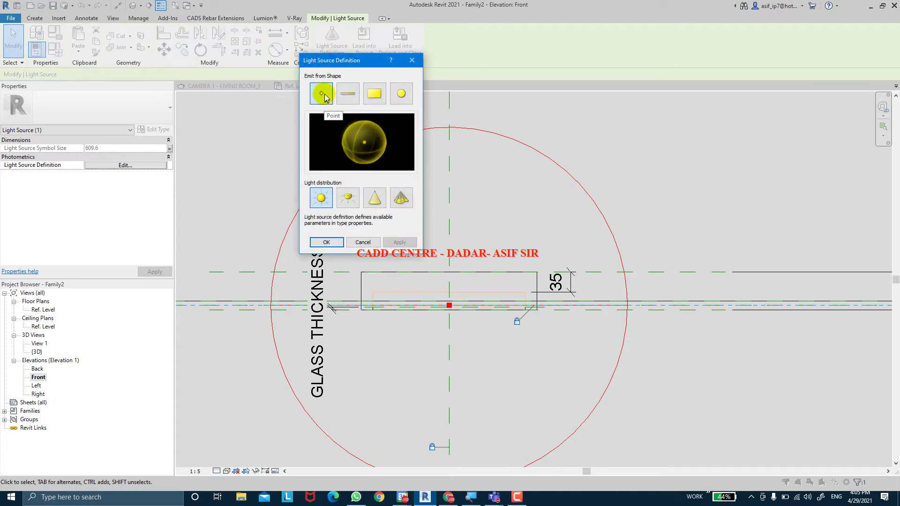
{"action": "left_click", "coordinate": [403, 102]}
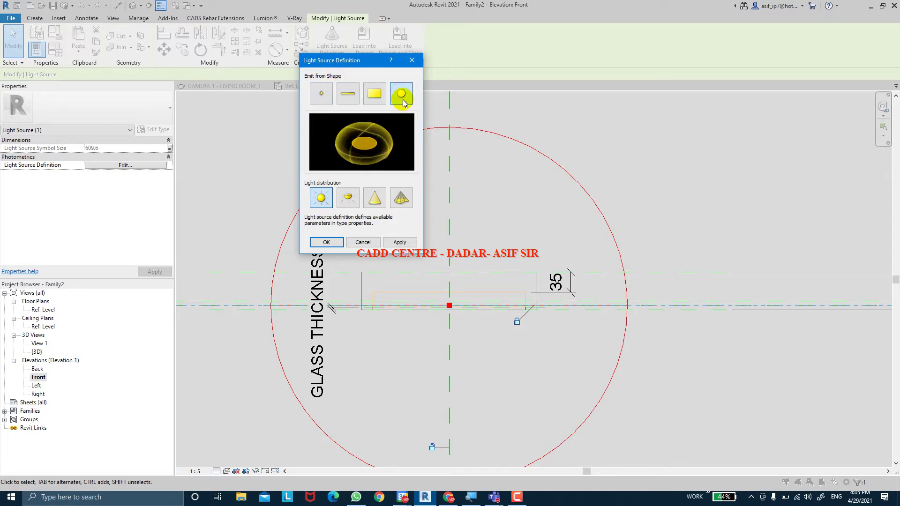
{"action": "left_click", "coordinate": [403, 100]}
{"action": "left_click", "coordinate": [401, 197]}
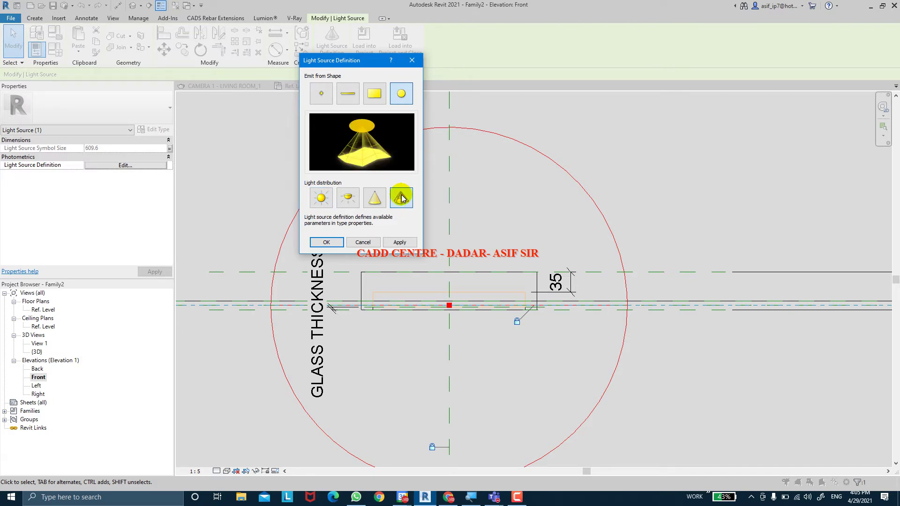
{"action": "left_click", "coordinate": [402, 243]}
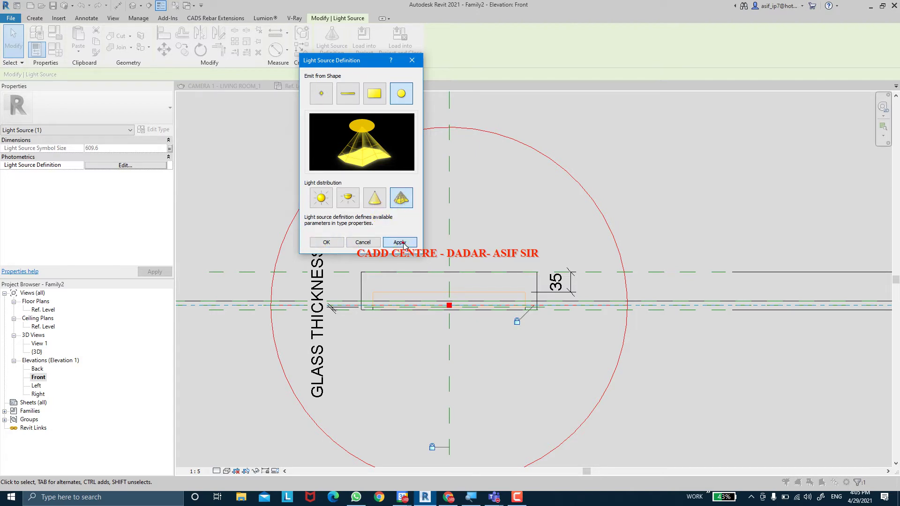
{"action": "left_click", "coordinate": [327, 242]}
{"action": "scroll", "coordinate": [431, 237], "scroll_direction": "down", "scroll_amount": 6}
{"action": "left_click", "coordinate": [521, 309]}
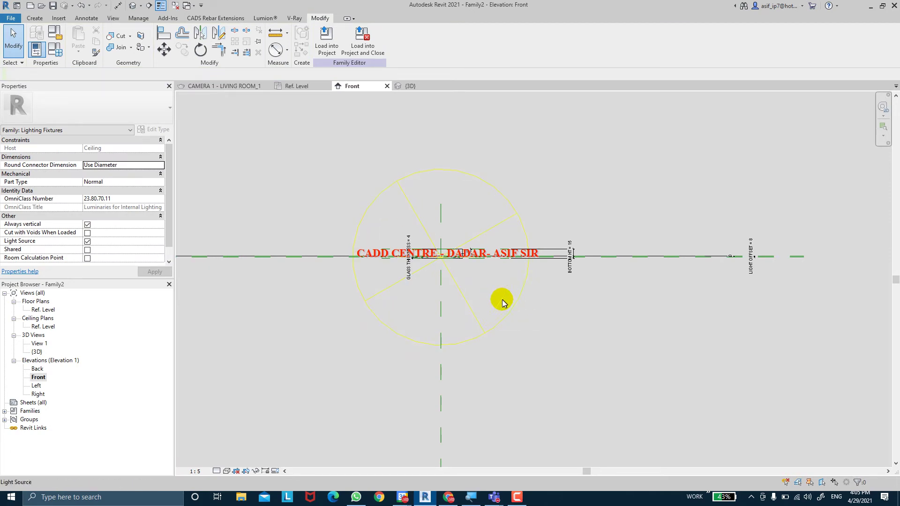
Step: In Family Types, change the Tilt Angle from 60° to 0.00° and apply it
{"action": "left_click", "coordinate": [58, 56]}
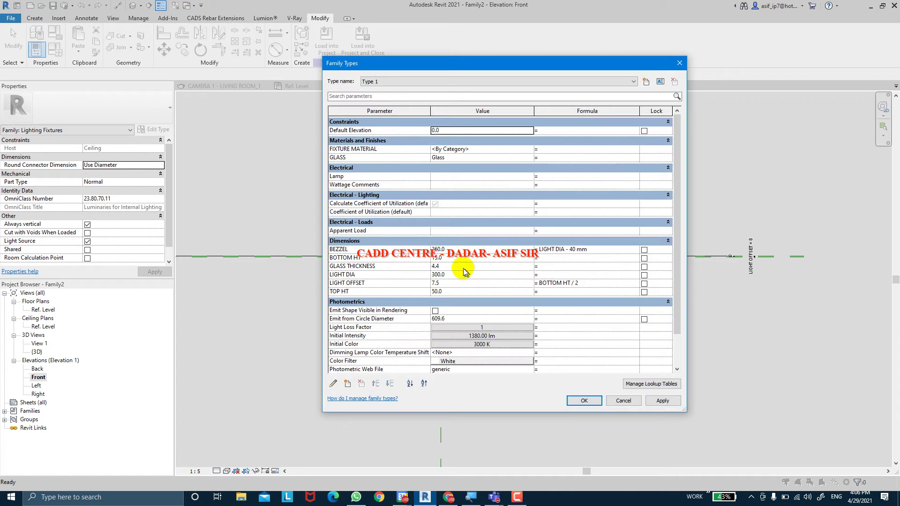
{"action": "left_click_drag", "start_coordinate": [324, 249], "coordinate": [483, 249]}
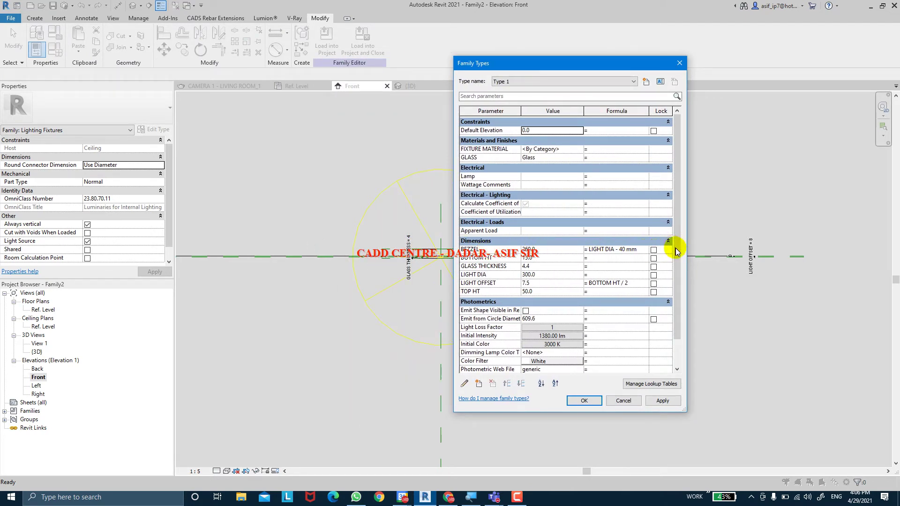
{"action": "left_click_drag", "start_coordinate": [680, 258], "coordinate": [681, 275]}
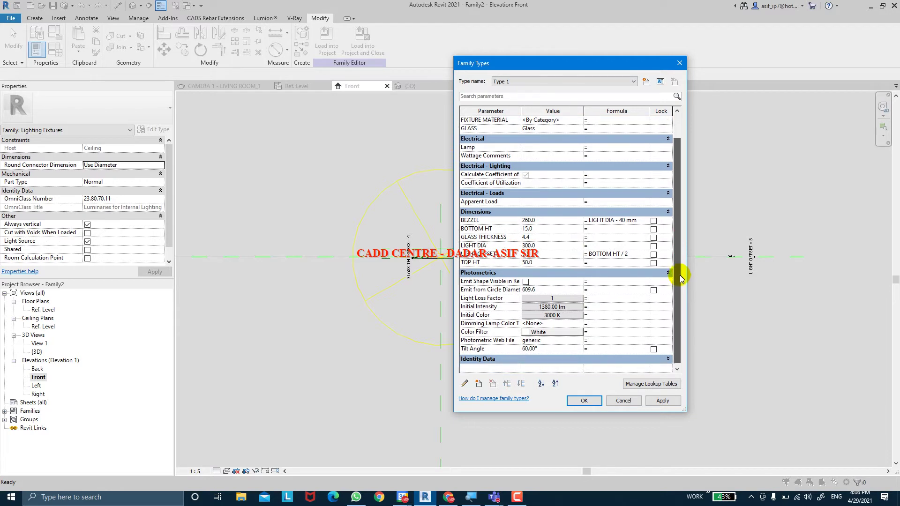
{"action": "left_click", "coordinate": [553, 347]}
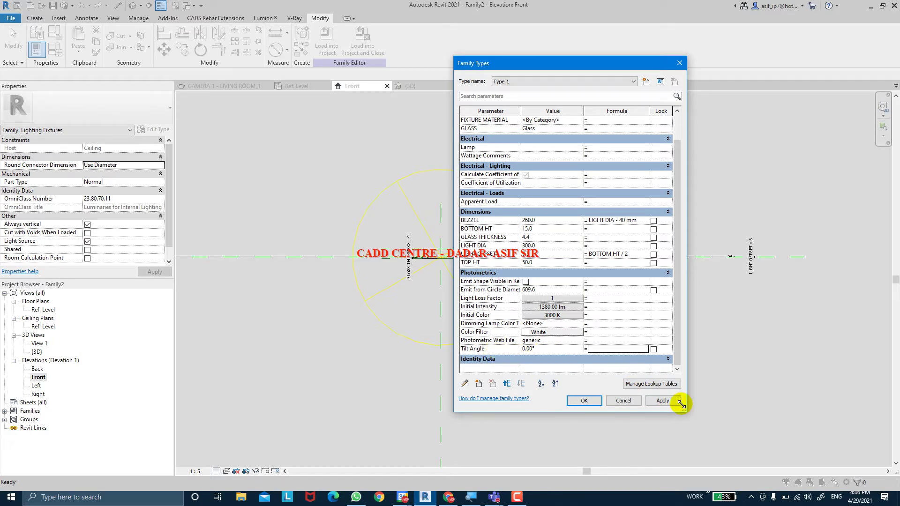
{"action": "left_click", "coordinate": [662, 400]}
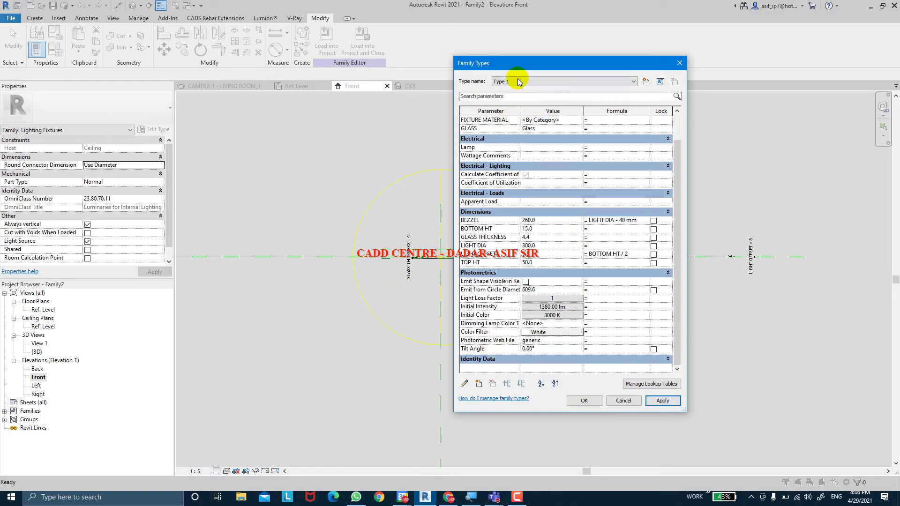
{"action": "left_click_drag", "start_coordinate": [526, 64], "coordinate": [602, 52]}
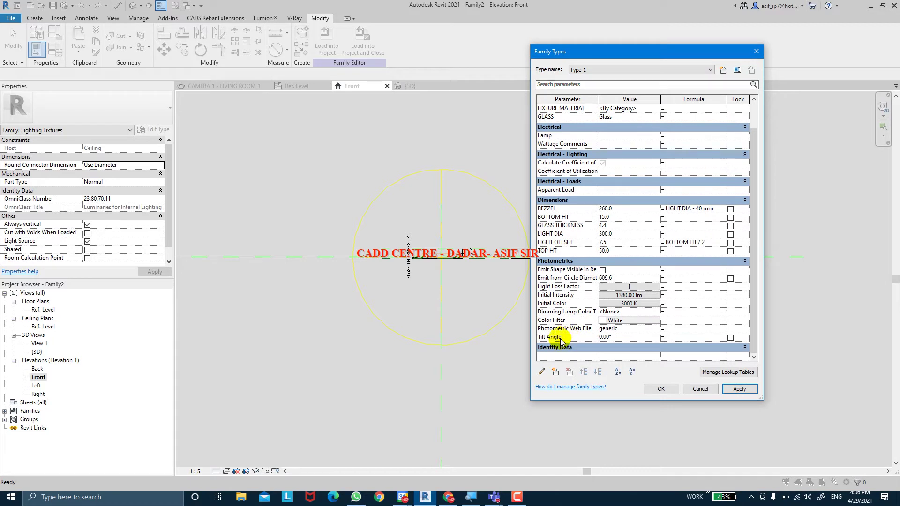
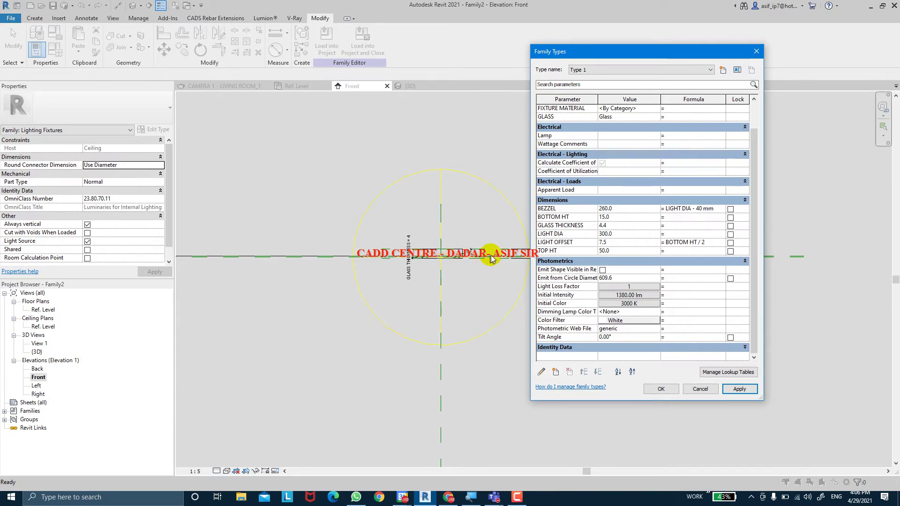
Step: Edit the LIGHT OFFSET formula to BOTTOM HT + 5 mm (20.0) and apply it
{"action": "left_click", "coordinate": [613, 245]}
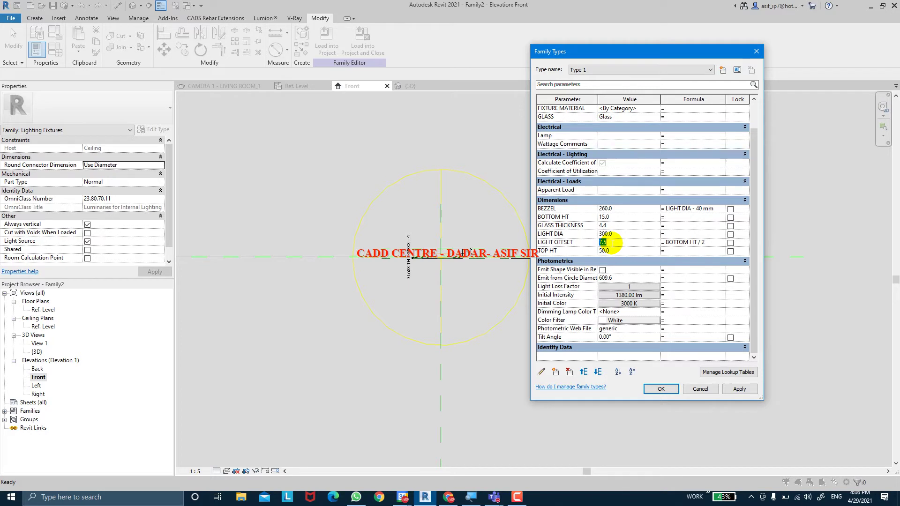
{"action": "left_click", "coordinate": [703, 244]}
{"action": "left_click_drag", "start_coordinate": [704, 243], "coordinate": [660, 243]}
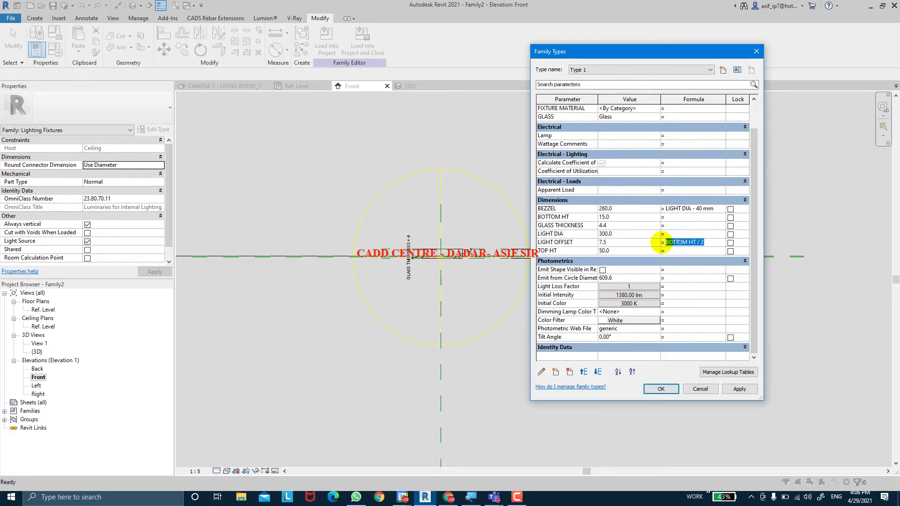
{"action": "left_click", "coordinate": [706, 244]}
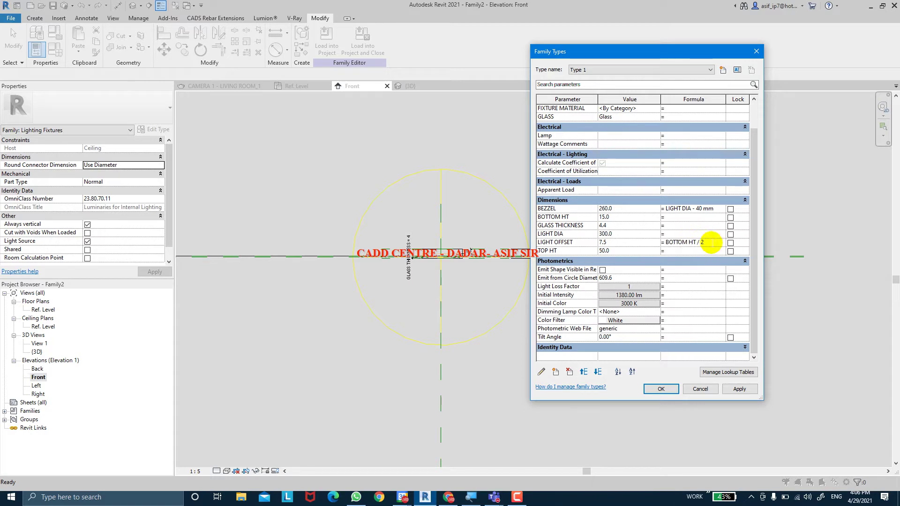
{"action": "key", "text": "Tab"}
{"action": "left_click", "coordinate": [739, 390]}
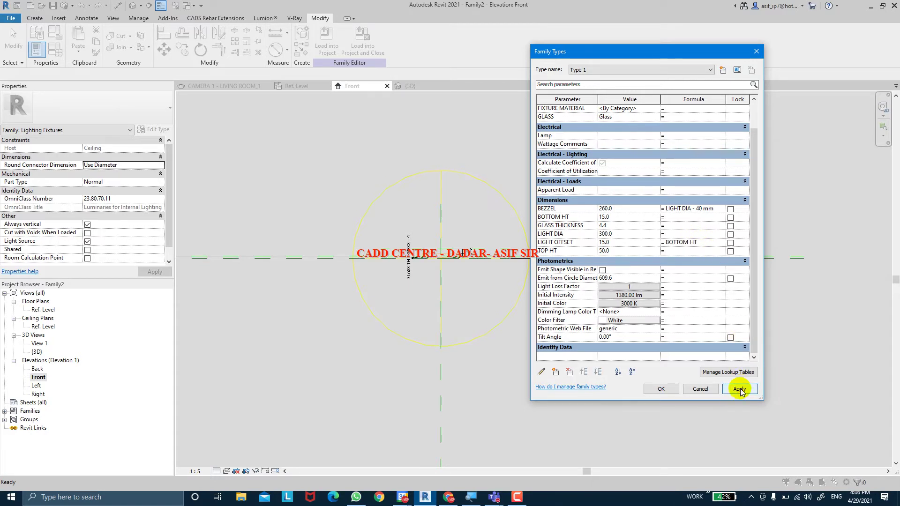
{"action": "left_click", "coordinate": [707, 244]}
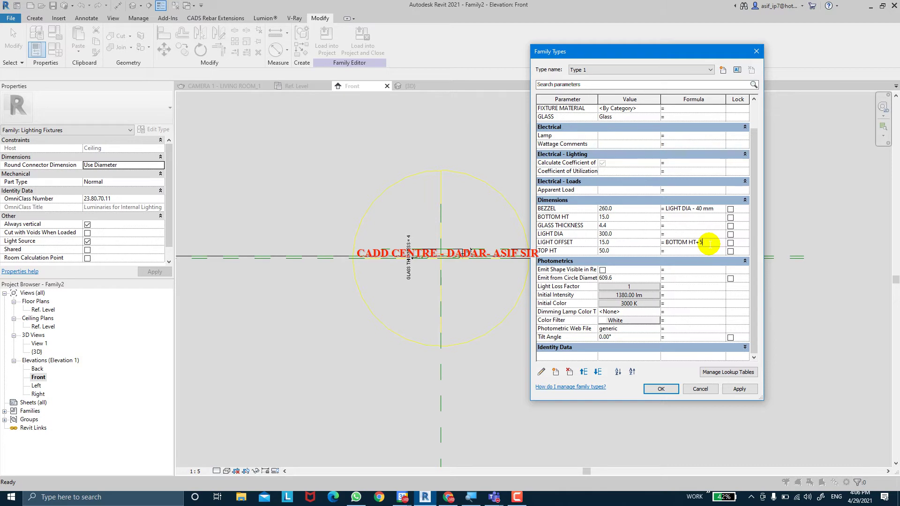
{"action": "key", "text": "Tab"}
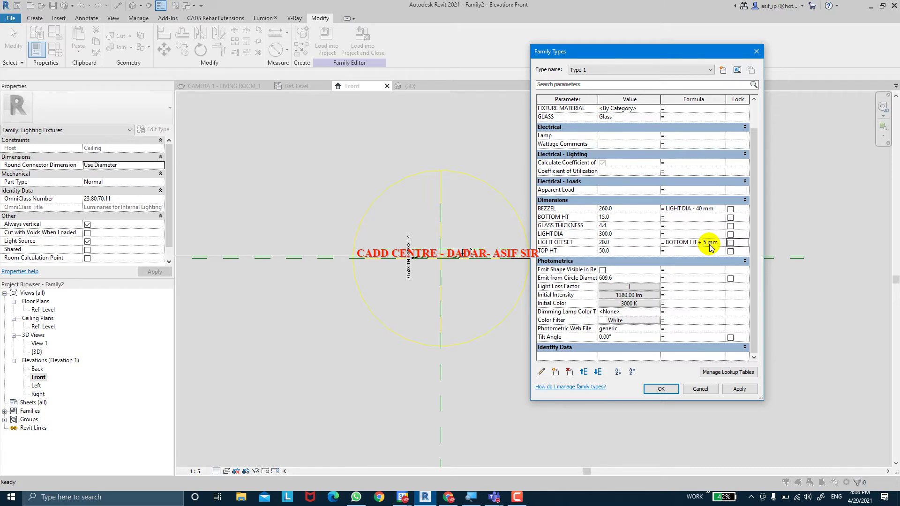
{"action": "left_click", "coordinate": [738, 389]}
Step: Accept the type changes and zoom around the fixture in the Front elevation
{"action": "left_click", "coordinate": [659, 389]}
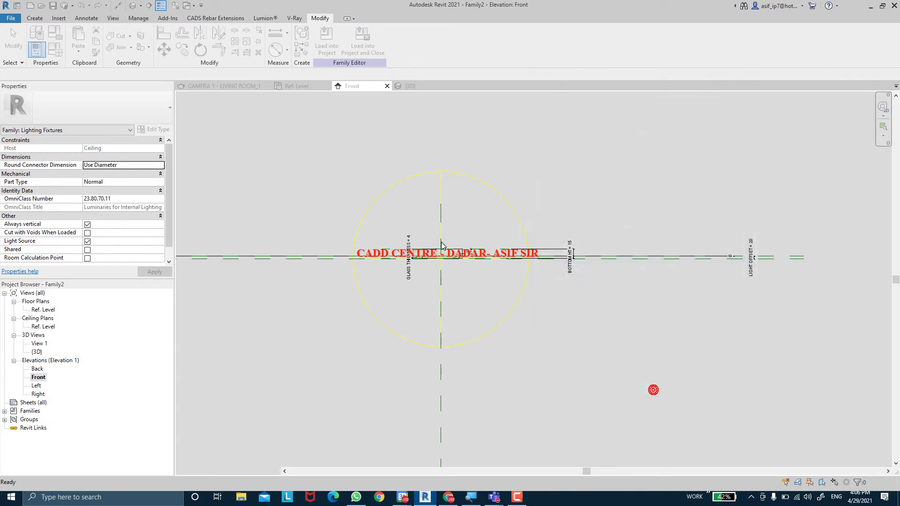
{"action": "scroll", "coordinate": [434, 272], "scroll_direction": "up", "scroll_amount": 5}
{"action": "scroll", "coordinate": [462, 294], "scroll_direction": "up", "scroll_amount": 2}
{"action": "scroll", "coordinate": [464, 268], "scroll_direction": "down", "scroll_amount": 2}
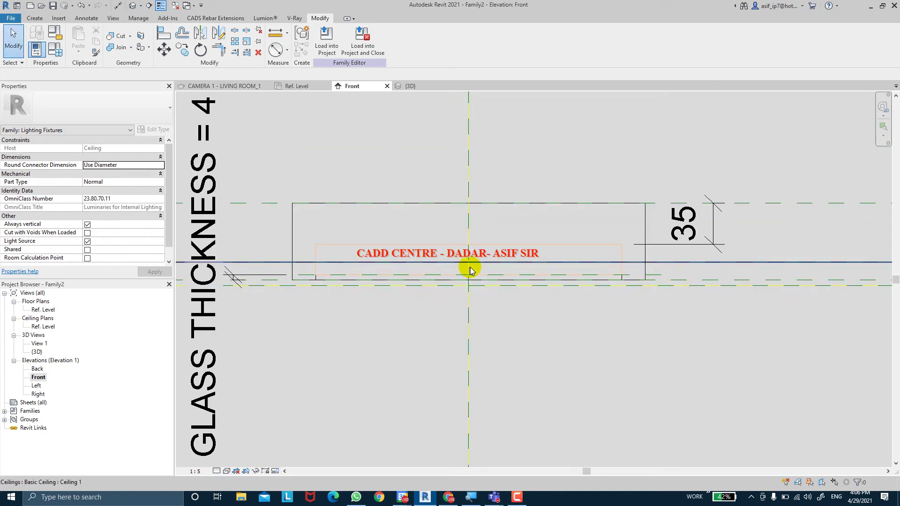
{"action": "scroll", "coordinate": [475, 288], "scroll_direction": "down", "scroll_amount": 5}
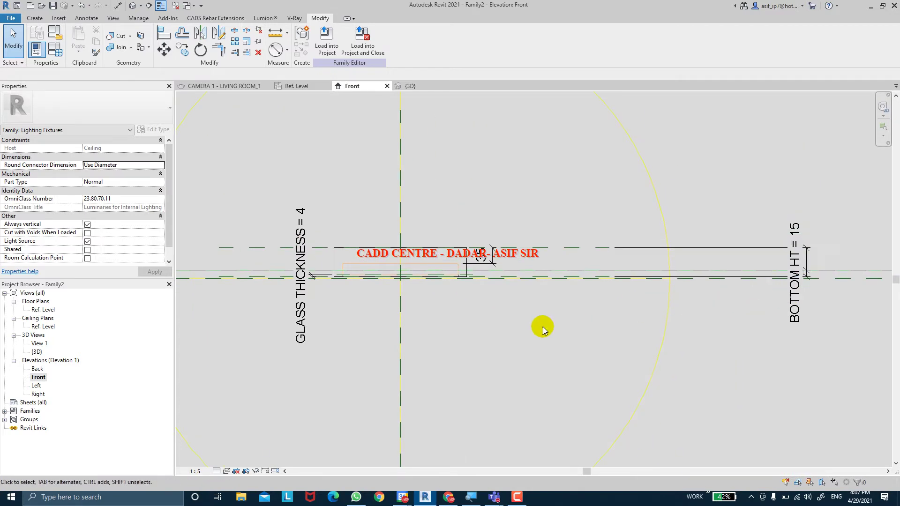
Step: Reopen Family Types to edit the LIGHT OFFSET formula
{"action": "scroll", "coordinate": [451, 278], "scroll_direction": "up", "scroll_amount": 3}
{"action": "scroll", "coordinate": [354, 277], "scroll_direction": "up", "scroll_amount": 2}
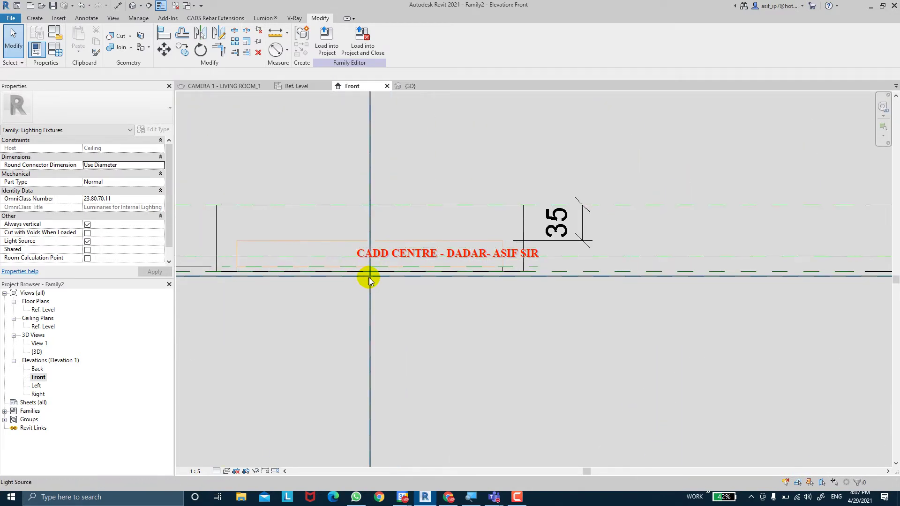
{"action": "left_click", "coordinate": [54, 49]}
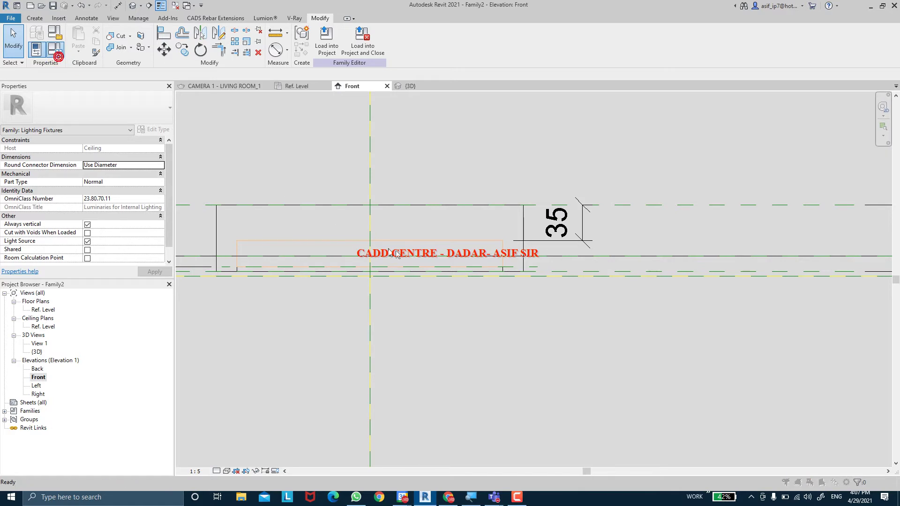
{"action": "left_click", "coordinate": [720, 272]}
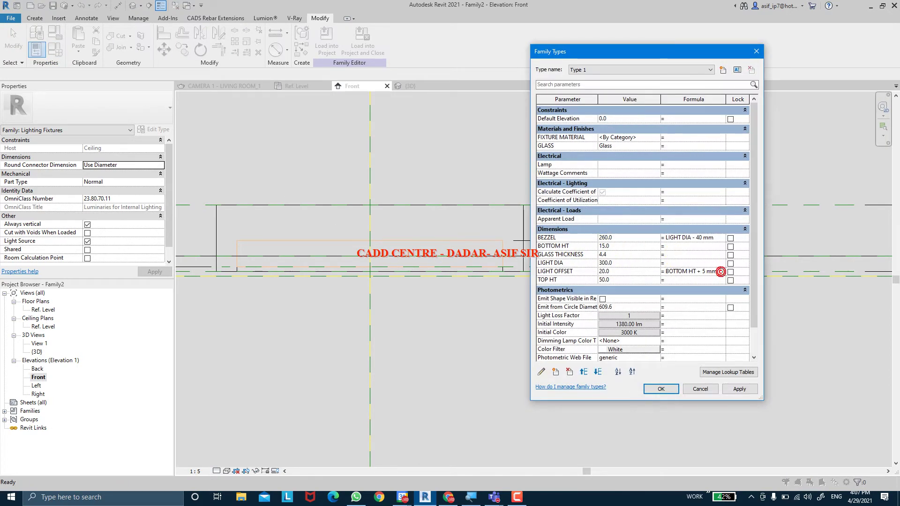
Step: Revert the LIGHT OFFSET formula to BOTTOM HT (15.0) and apply it
{"action": "key", "text": "BackSpace"}
{"action": "key", "text": "Tab"}
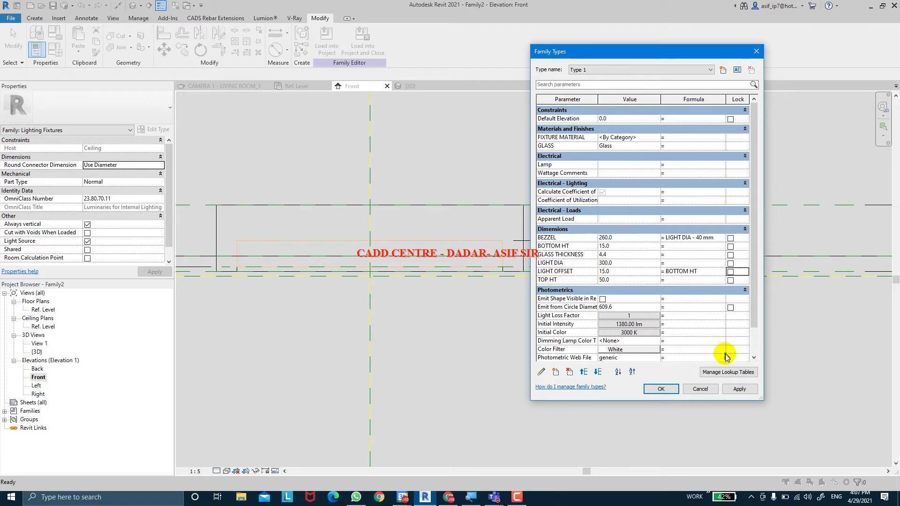
{"action": "left_click", "coordinate": [739, 389]}
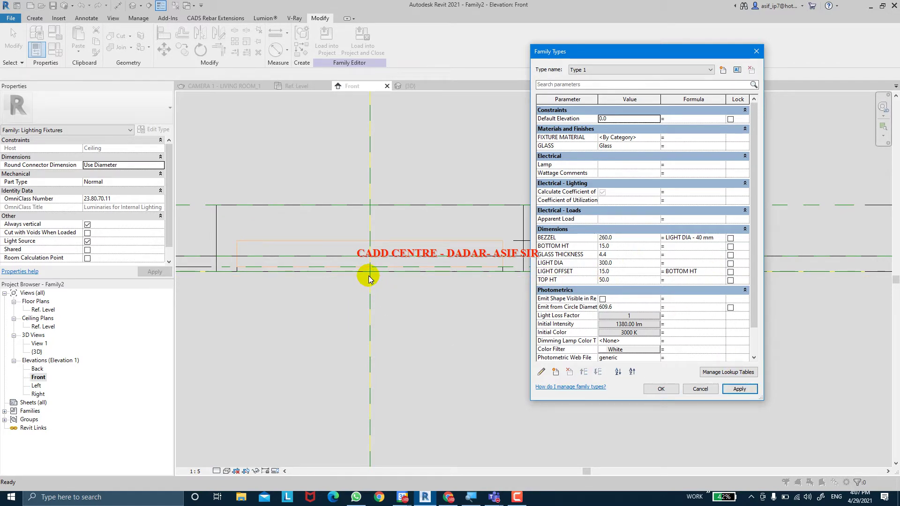
Step: Make the emit shape visible in rendering and set Emit from Circle Diameter to BEZZEL (260.0)
{"action": "left_click", "coordinate": [603, 299]}
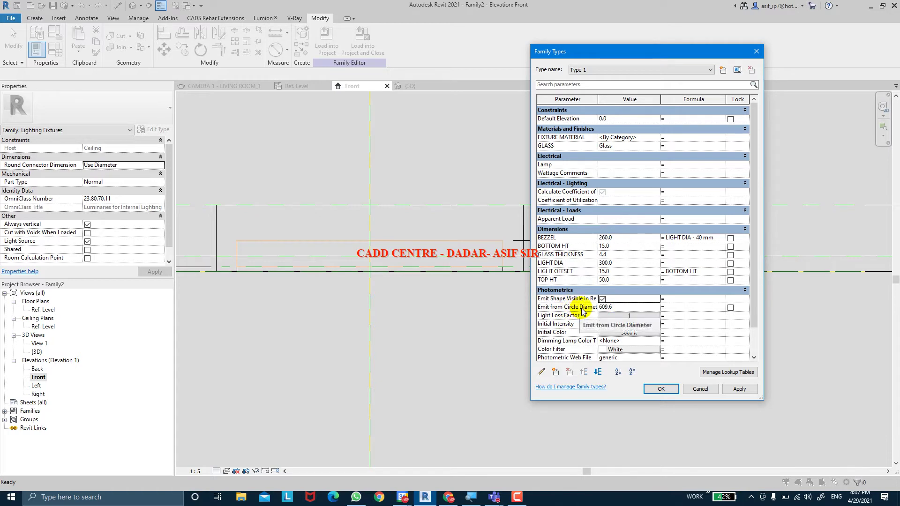
{"action": "double_click", "coordinate": [575, 237]}
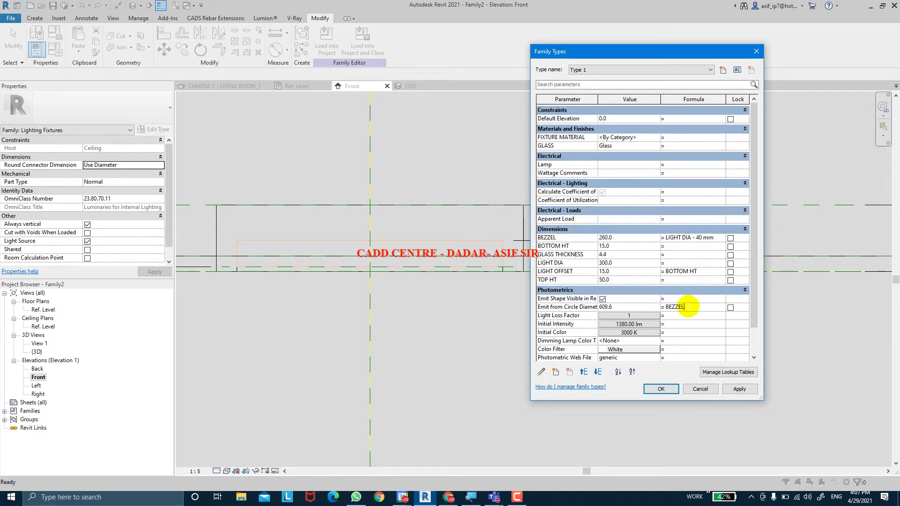
{"action": "left_click", "coordinate": [737, 388]}
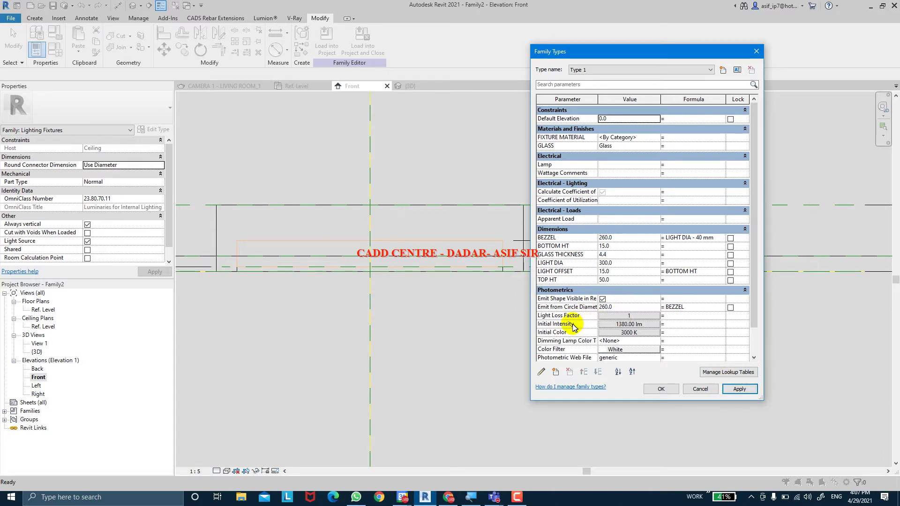
{"action": "left_click", "coordinate": [622, 325]}
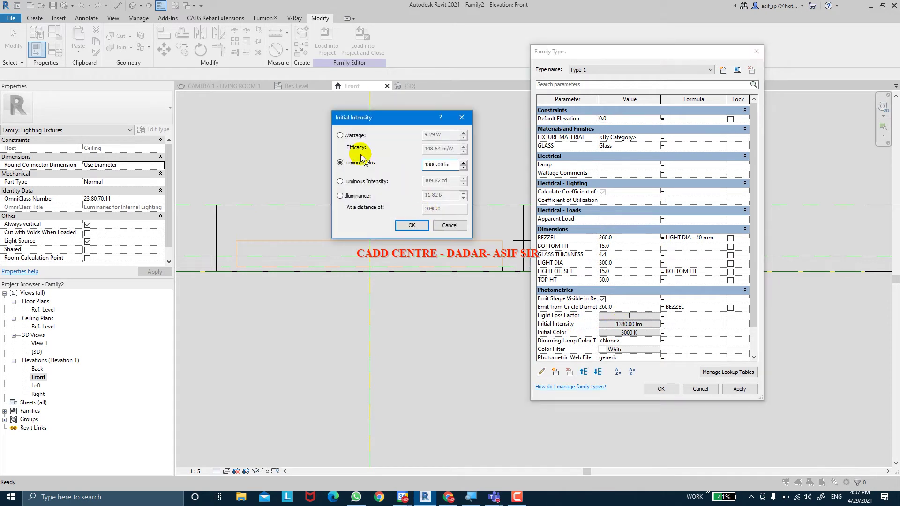
Step: Set initial intensity by wattage to 15 W with 300 lm/W efficacy
{"action": "left_click", "coordinate": [340, 136]}
{"action": "left_click_drag", "start_coordinate": [457, 135], "coordinate": [404, 136]}
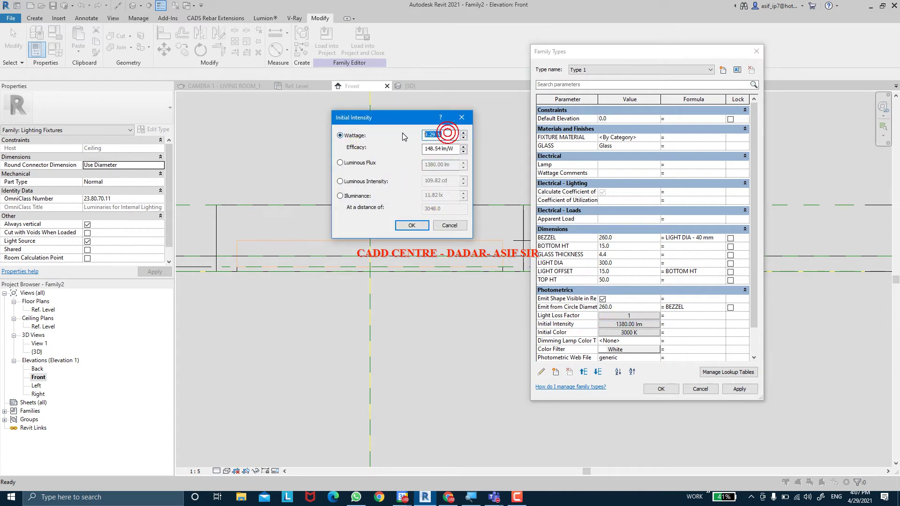
{"action": "type", "text": "15"}
{"action": "key", "text": "Return"}
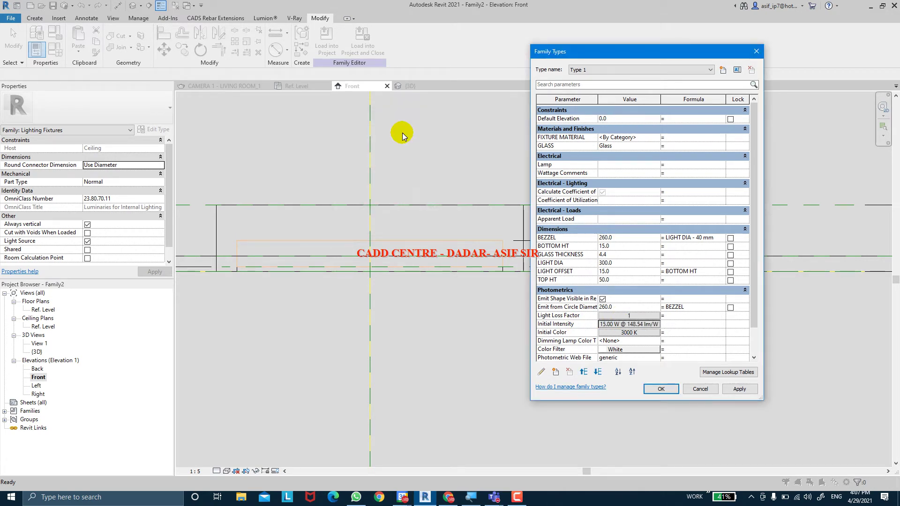
{"action": "left_click", "coordinate": [606, 324]}
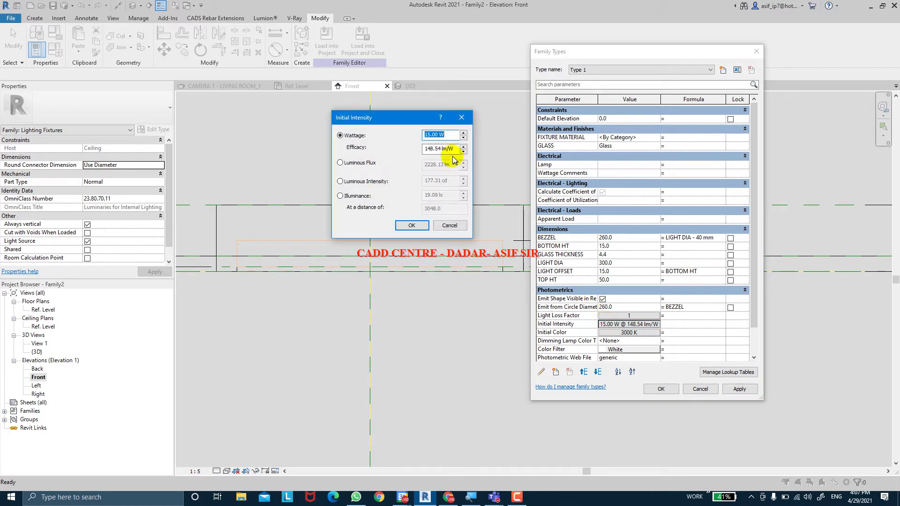
{"action": "left_click_drag", "start_coordinate": [454, 148], "coordinate": [419, 152]}
{"action": "type", "text": "30"}
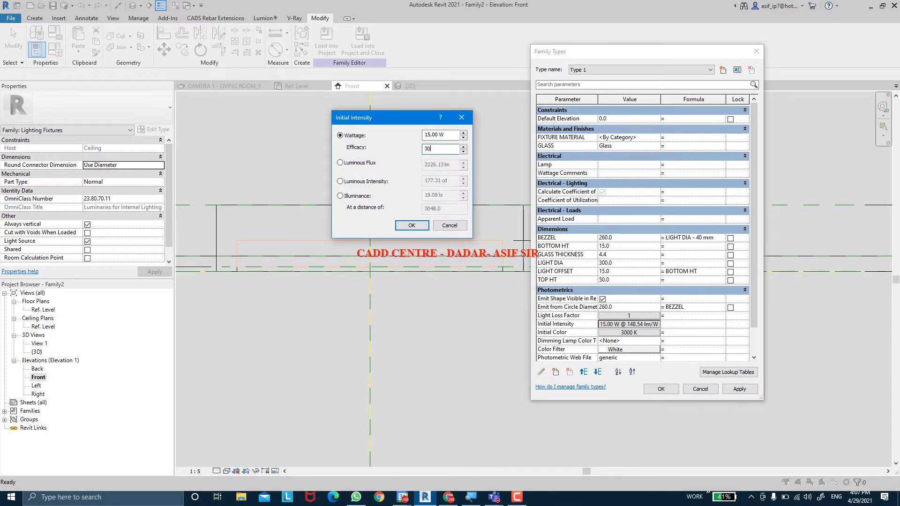
{"action": "type", "text": "0"}
{"action": "key", "text": "Return"}
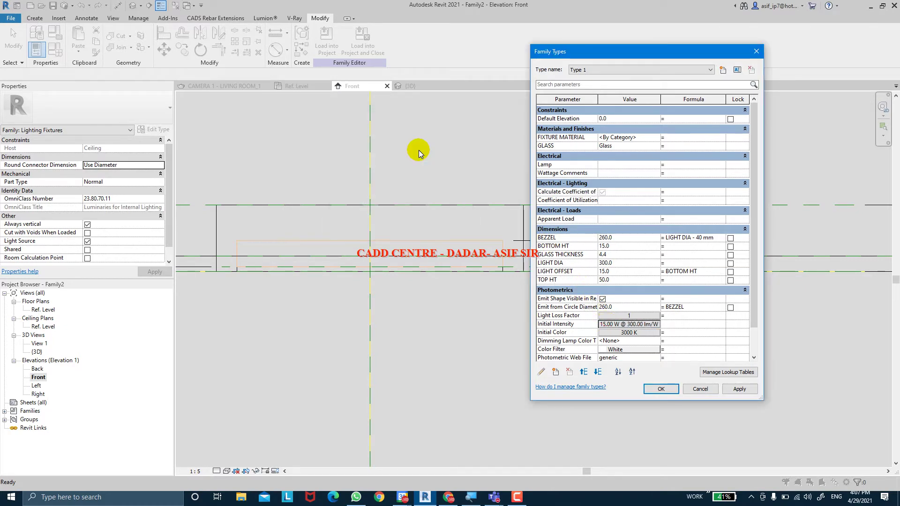
Step: Keep the 3000 K initial colour, accept the changes, and reopen Family Types with FT
{"action": "left_click", "coordinate": [632, 333]}
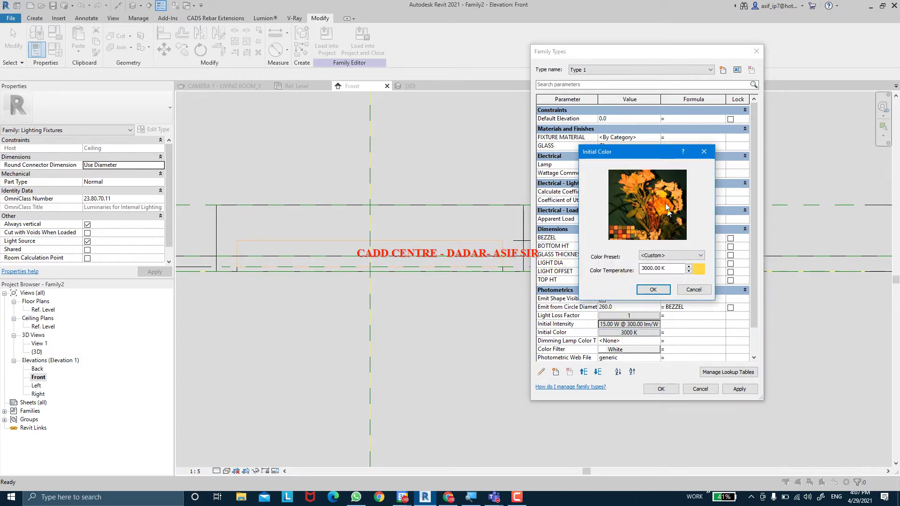
{"action": "left_click", "coordinate": [652, 289]}
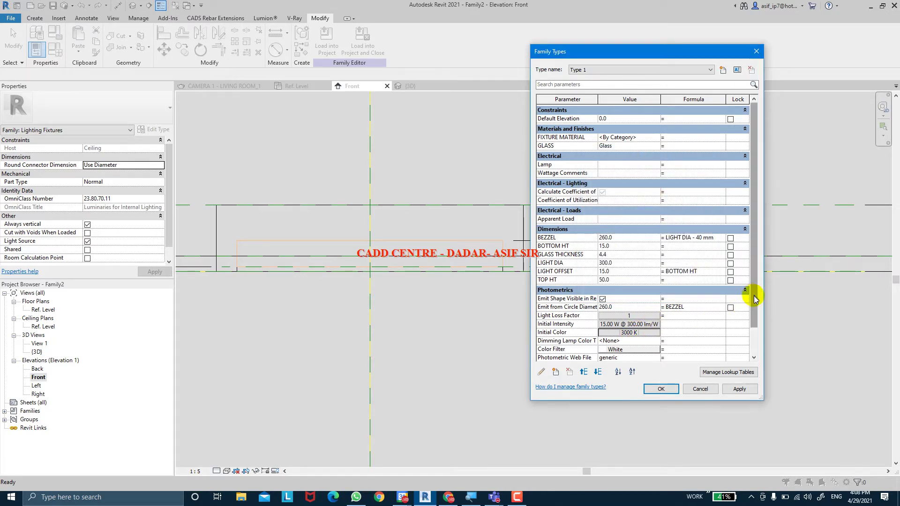
{"action": "scroll", "coordinate": [750, 298], "scroll_direction": "down", "scroll_amount": 2}
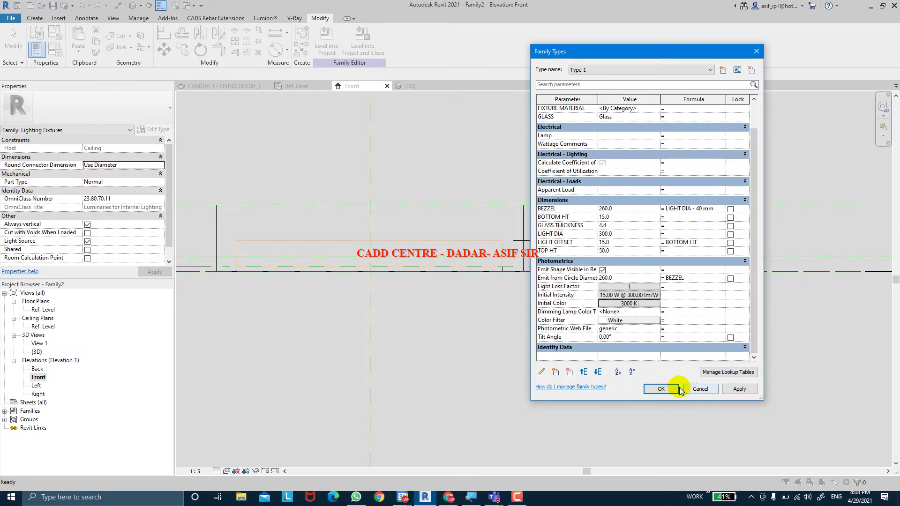
{"action": "left_click", "coordinate": [677, 388]}
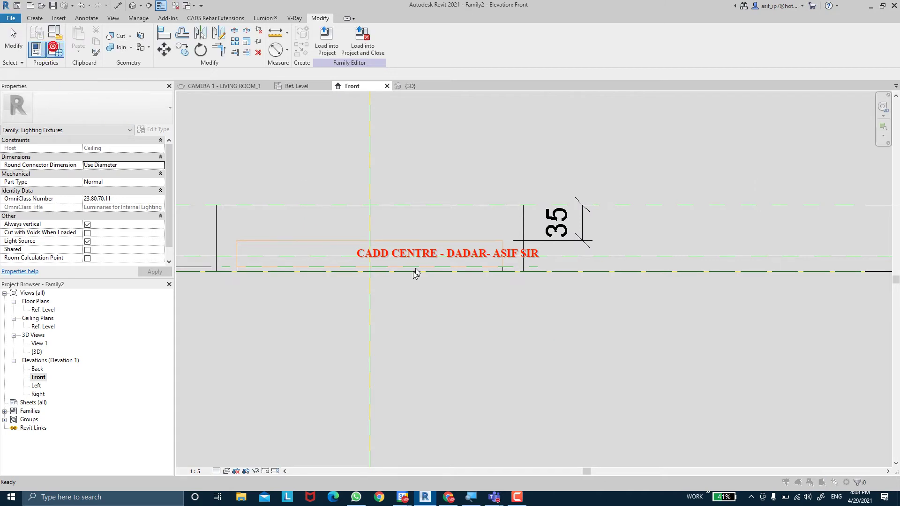
{"action": "key", "text": "f"}
{"action": "key", "text": "t"}
{"action": "scroll", "coordinate": [574, 338], "scroll_direction": "down", "scroll_amount": 5}
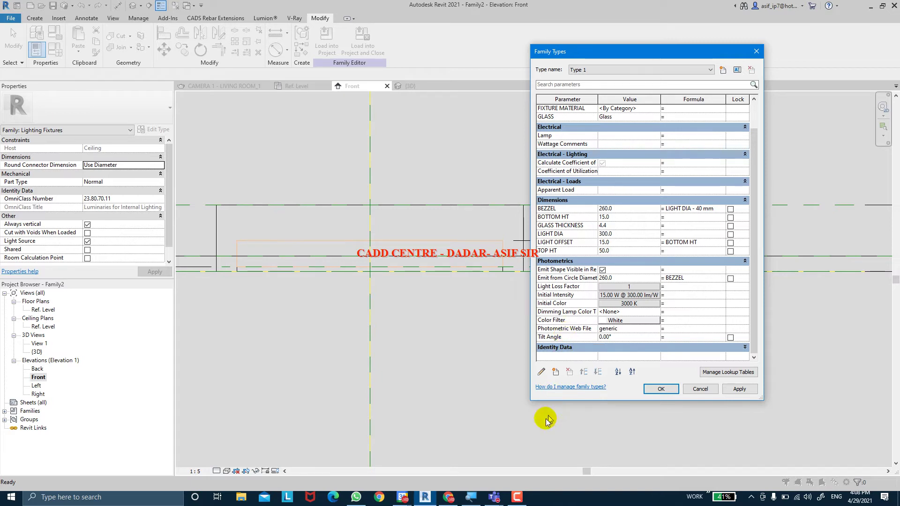
Step: Search Google for 'ies lights free download' in a new Chrome tab
{"action": "left_click", "coordinate": [454, 502]}
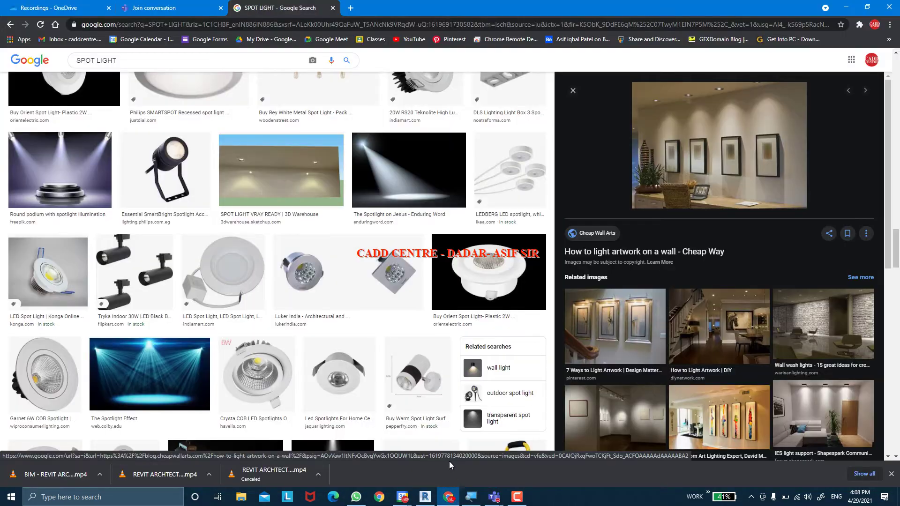
{"action": "left_click", "coordinate": [351, 8]}
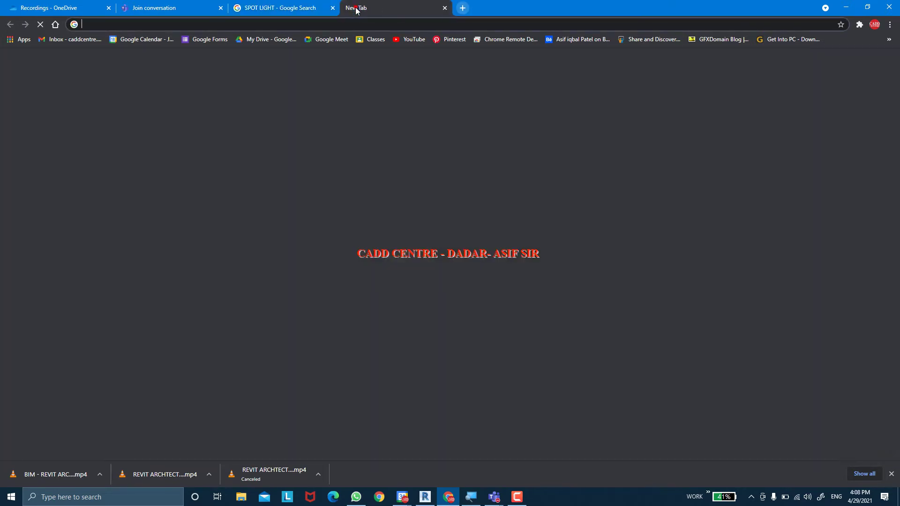
{"action": "type", "text": "ies"}
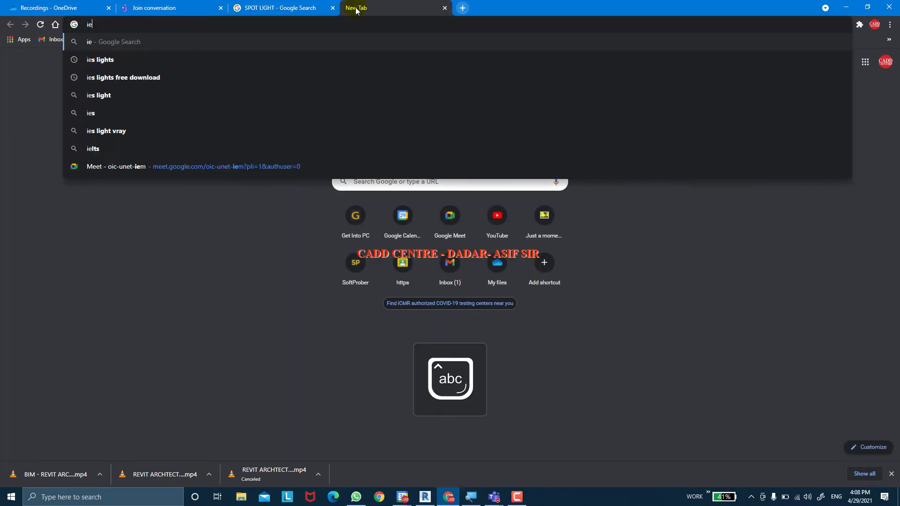
{"action": "key", "text": "Down"}
{"action": "key", "text": "Down"}
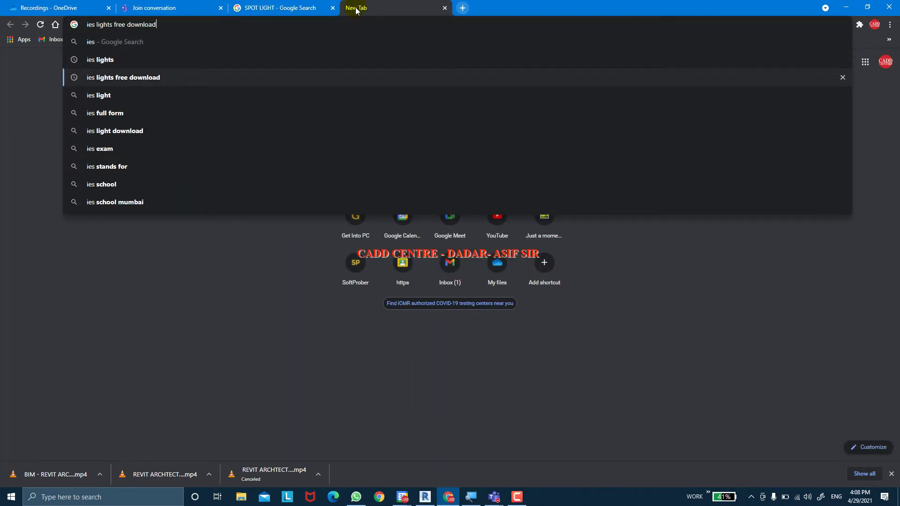
{"action": "key", "text": "Return"}
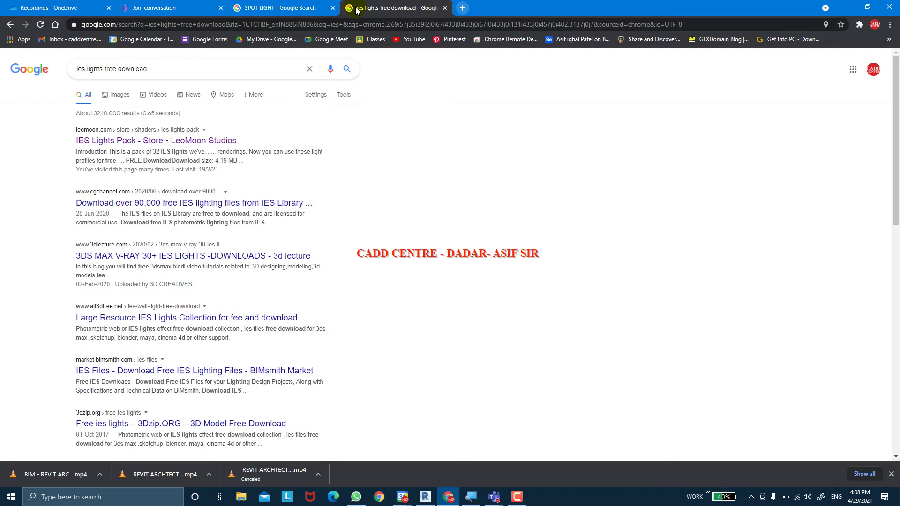
Step: Open the 'IES Lights Pack - Store • LeoMoon Studios' search result
{"action": "left_click", "coordinate": [117, 75]}
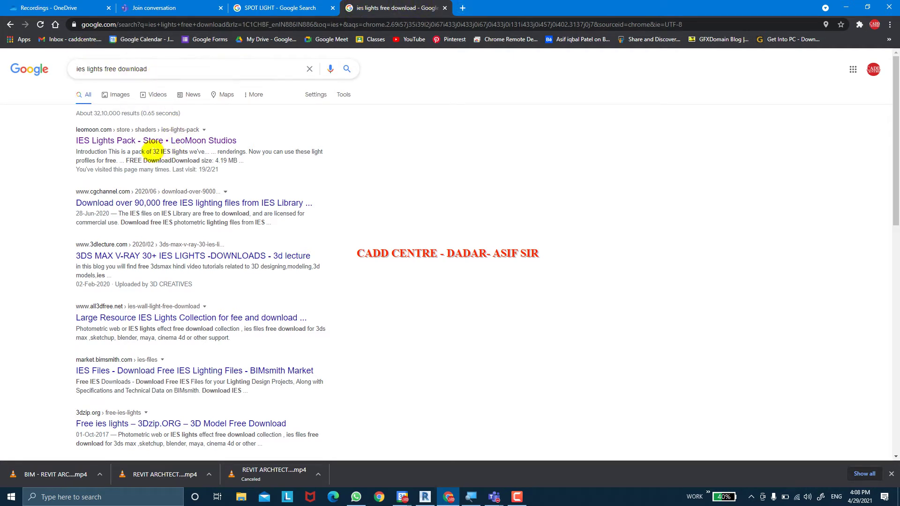
{"action": "left_click_drag", "start_coordinate": [75, 69], "coordinate": [156, 74]}
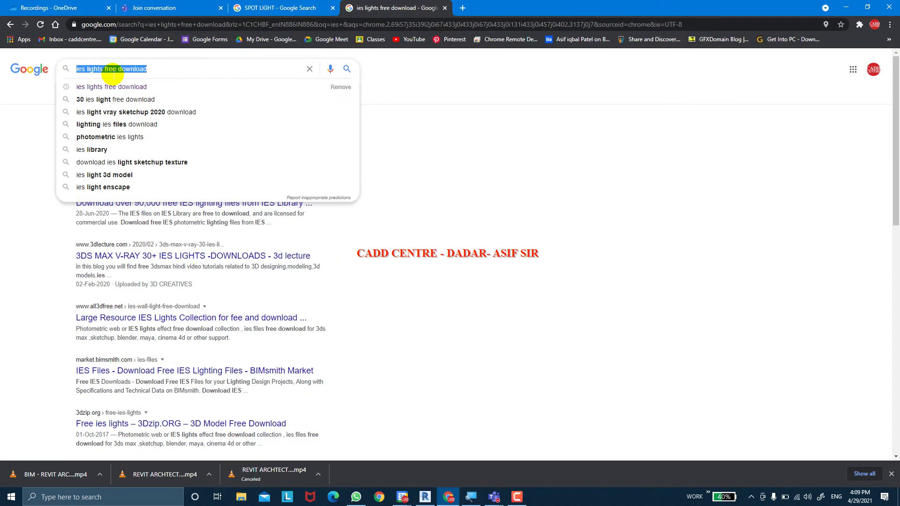
{"action": "left_click", "coordinate": [509, 160]}
{"action": "left_click", "coordinate": [188, 143]}
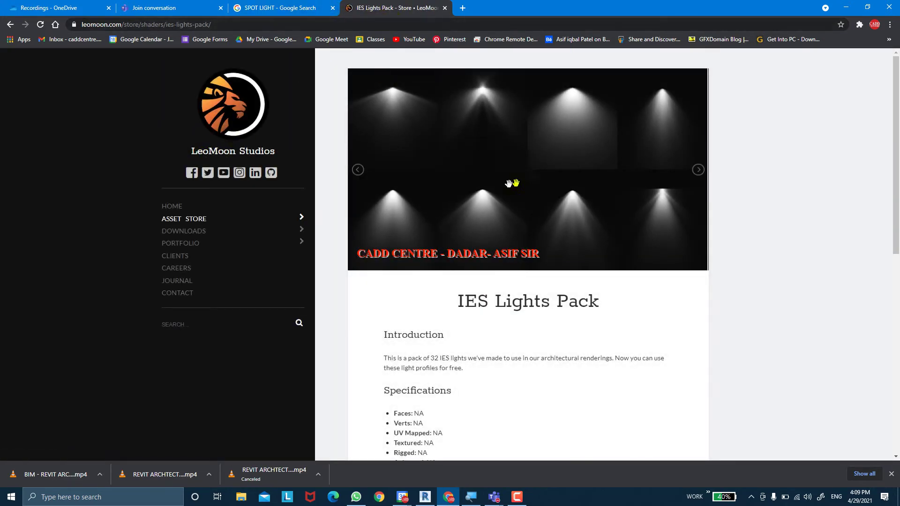
Step: Browse the light-profile image carousel and scroll down the page
{"action": "left_click", "coordinate": [698, 170]}
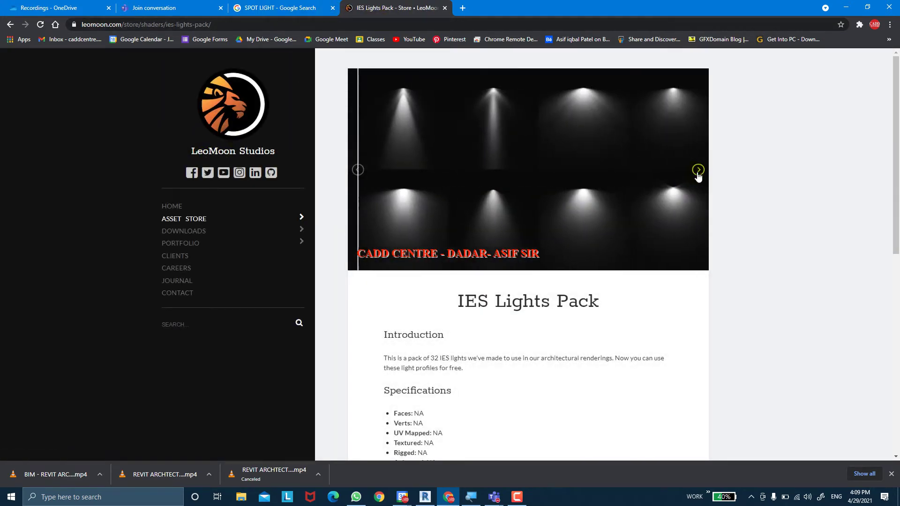
{"action": "left_click", "coordinate": [698, 169]}
{"action": "left_click", "coordinate": [698, 170]}
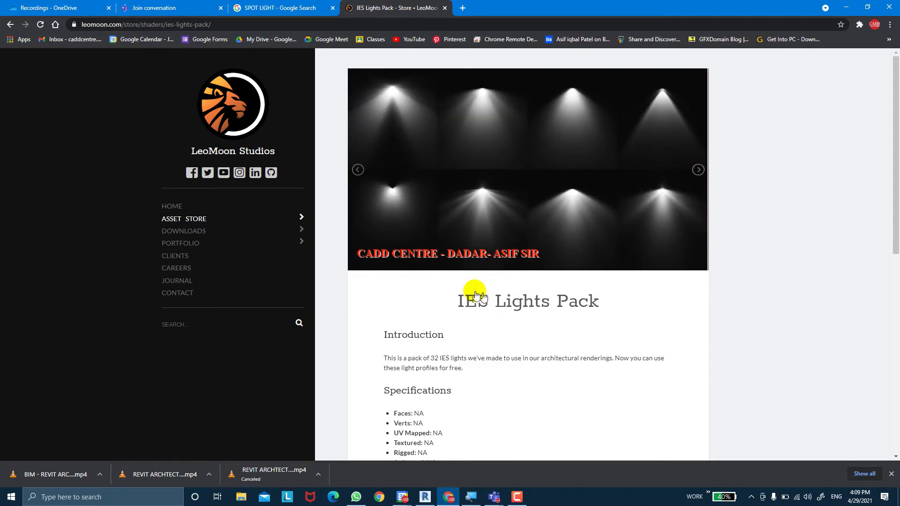
{"action": "left_click", "coordinate": [538, 304]}
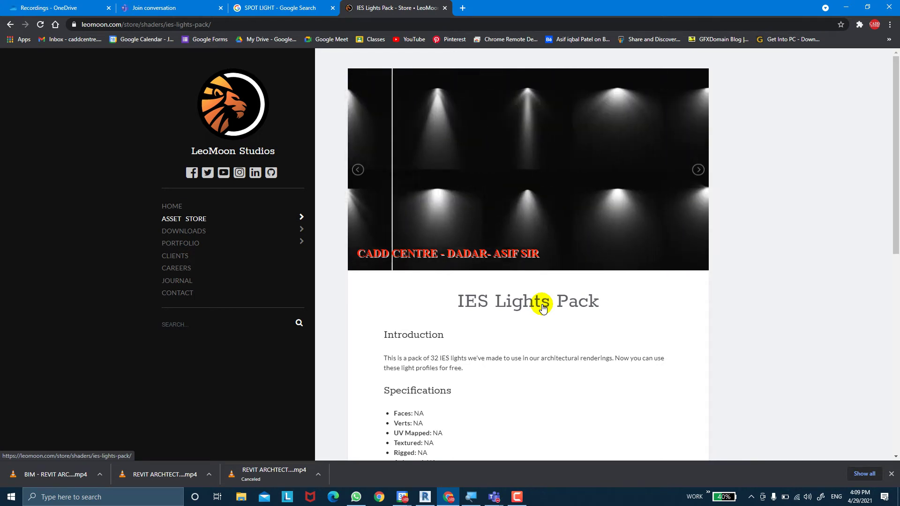
{"action": "scroll", "coordinate": [543, 308], "scroll_direction": "down", "scroll_amount": 8}
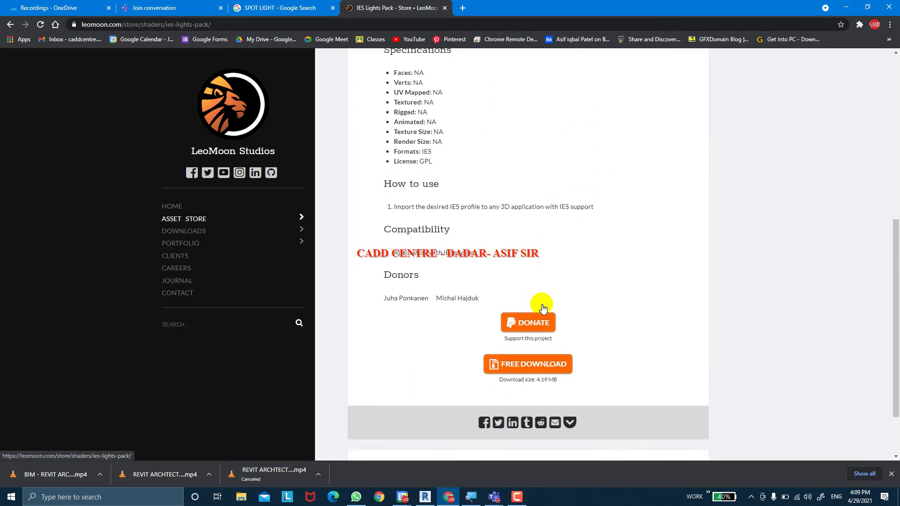
Step: Download the free IES lights pack zip and show it in the Downloads folder
{"action": "left_click", "coordinate": [541, 331]}
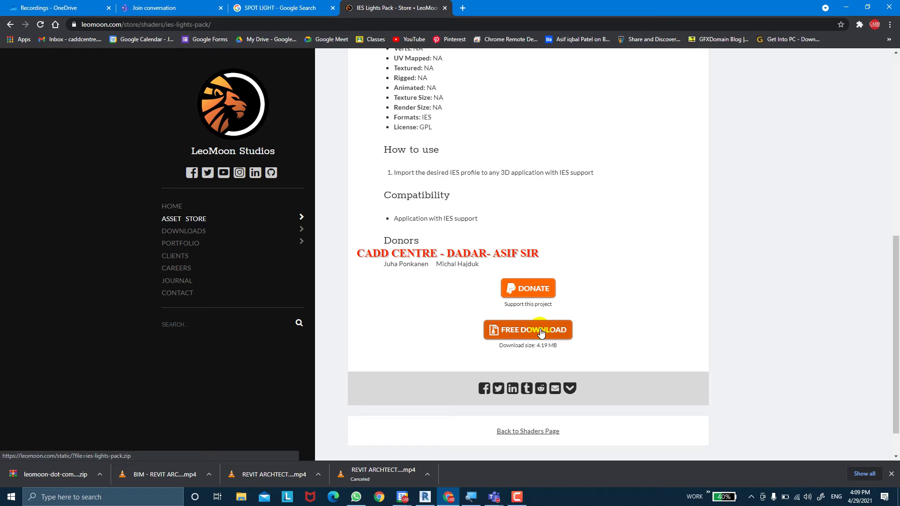
{"action": "right_click", "coordinate": [64, 477]}
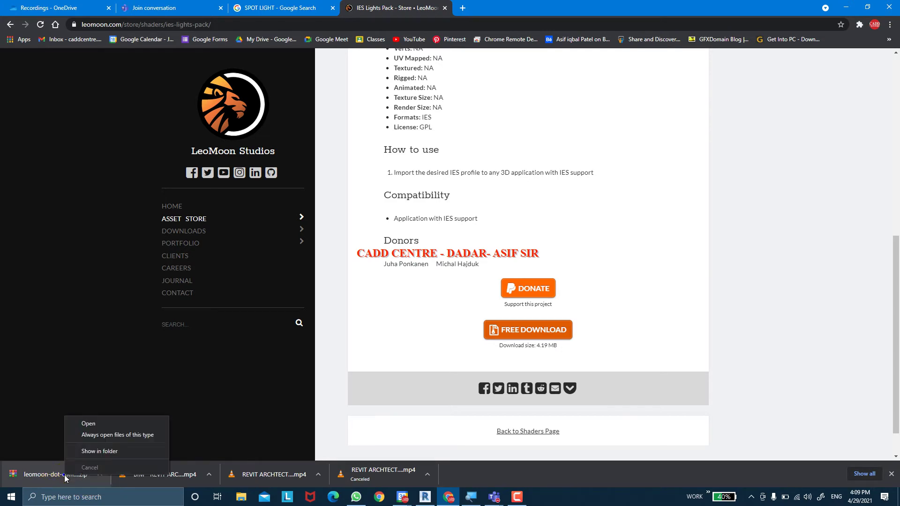
{"action": "left_click", "coordinate": [108, 449]}
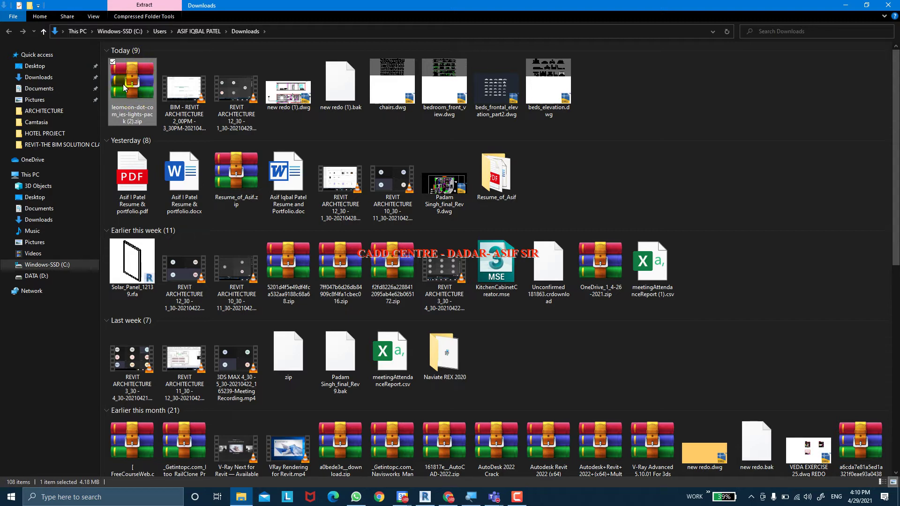
Step: Admit the waiting participant to the Teams meeting and minimise it to a mini window
{"action": "mouse_move", "coordinate": [493, 495]}
{"action": "left_click", "coordinate": [498, 436]}
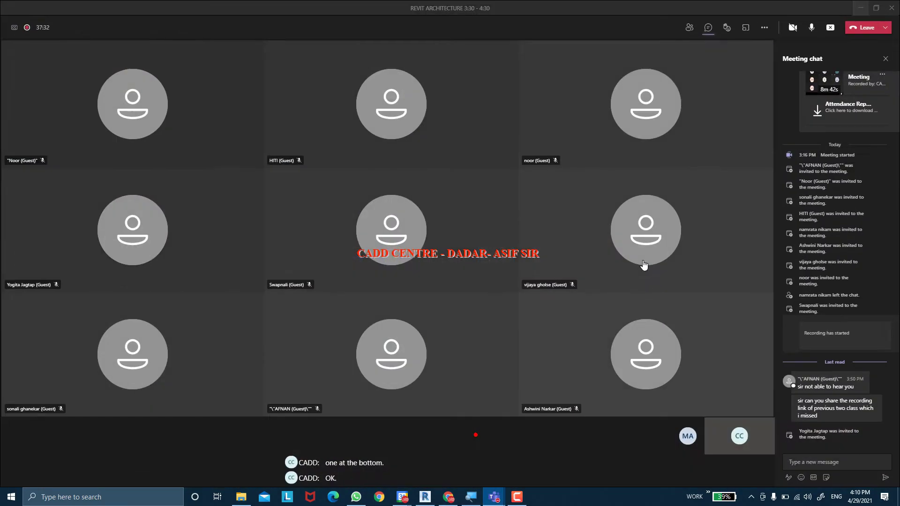
{"action": "left_click", "coordinate": [430, 263]}
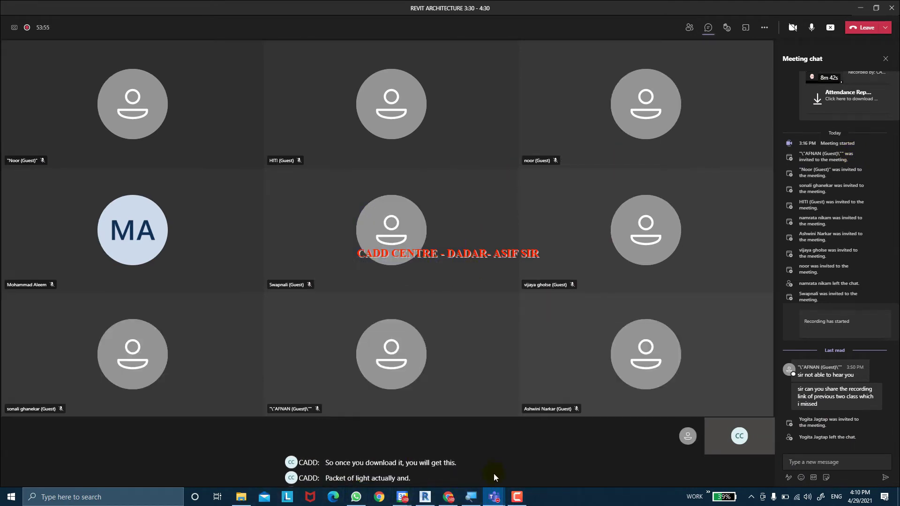
{"action": "left_click", "coordinate": [860, 8]}
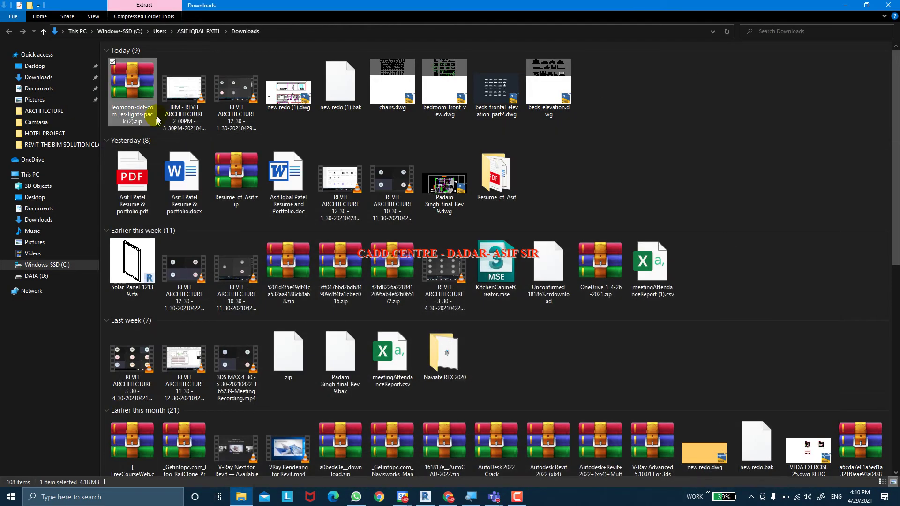
Step: Extract the lights pack zip with WinRAR and view ies-lights-pack as large icons
{"action": "right_click", "coordinate": [136, 87]}
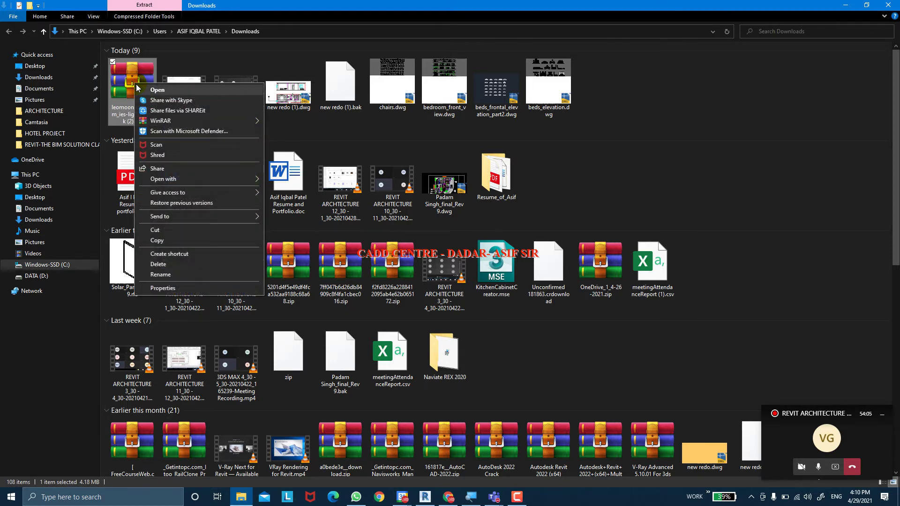
{"action": "mouse_move", "coordinate": [196, 121]}
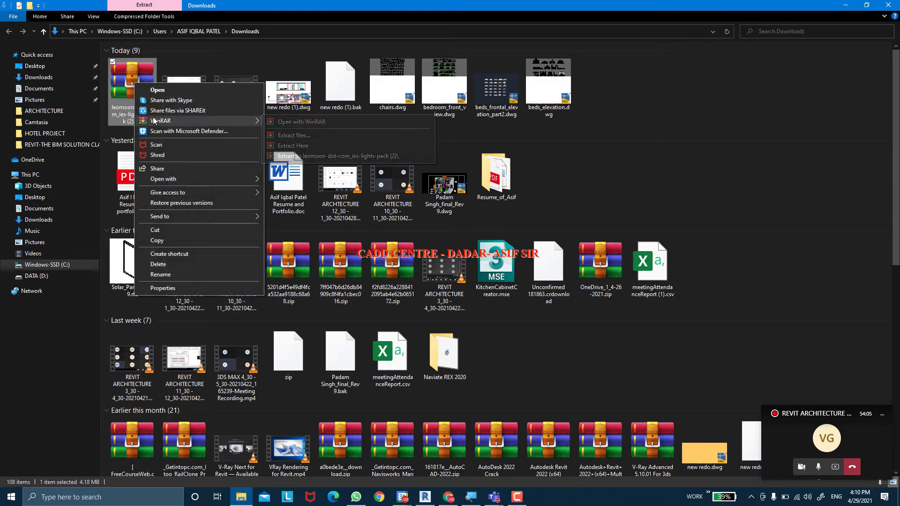
{"action": "left_click", "coordinate": [326, 156]}
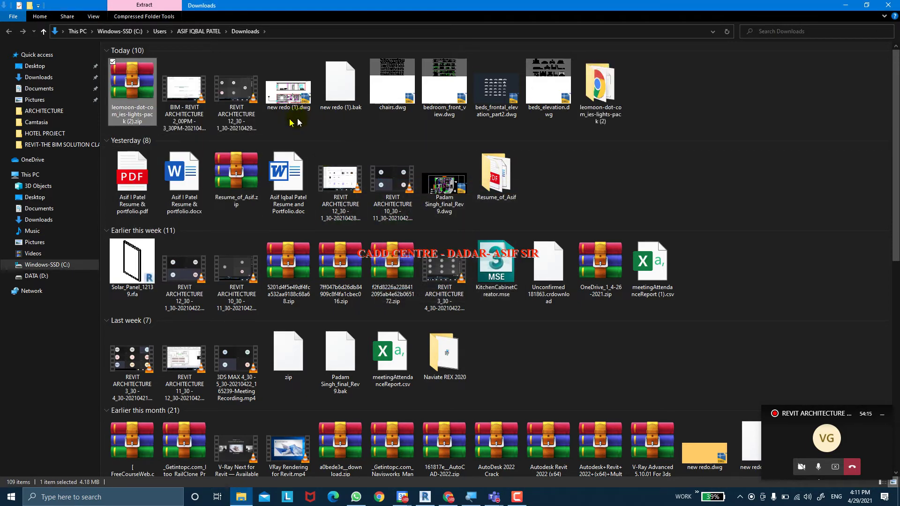
{"action": "left_click", "coordinate": [604, 104]}
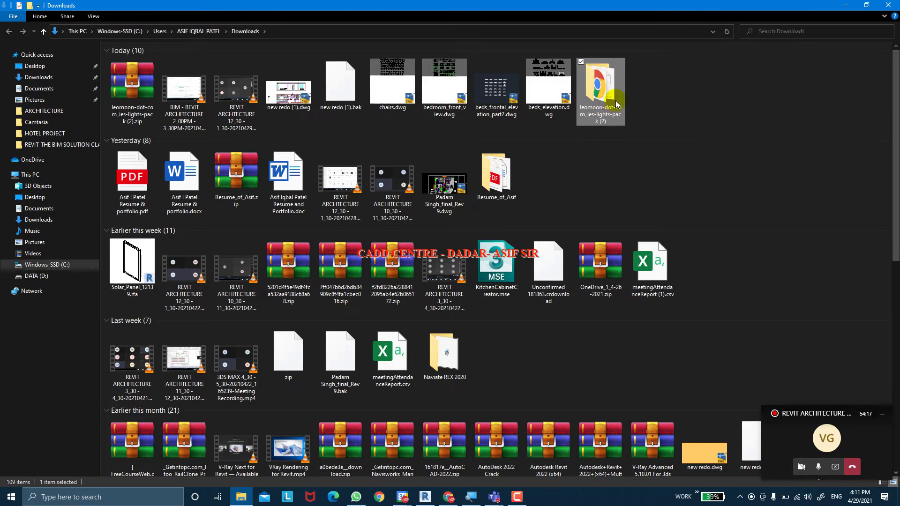
{"action": "double_click", "coordinate": [612, 95]}
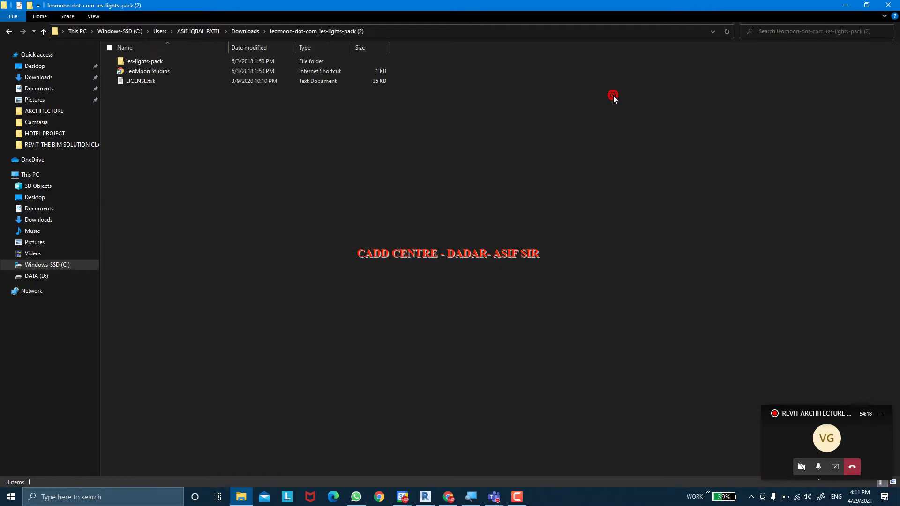
{"action": "double_click", "coordinate": [157, 62]}
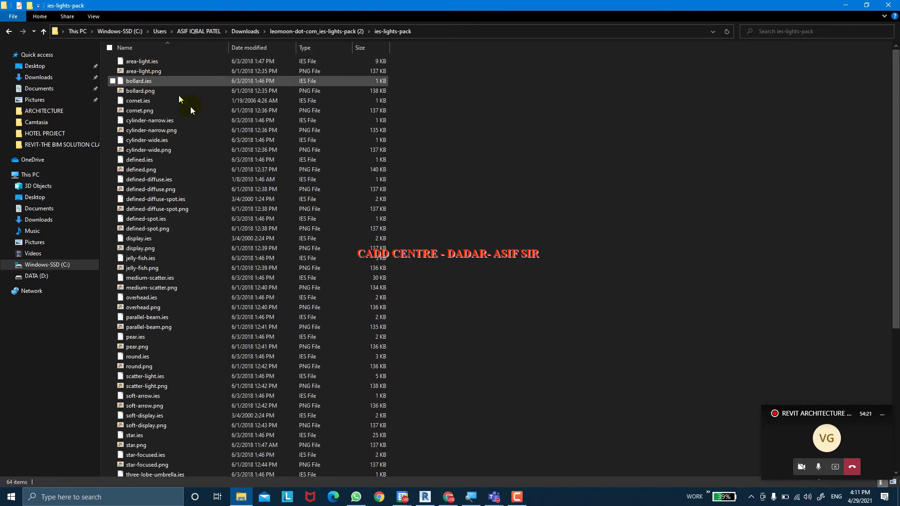
{"action": "left_click", "coordinate": [893, 482]}
Step: Select the area-light.png preview image in the ies-lights-pack folder
{"action": "left_click", "coordinate": [152, 91]}
{"action": "left_click", "coordinate": [137, 93]}
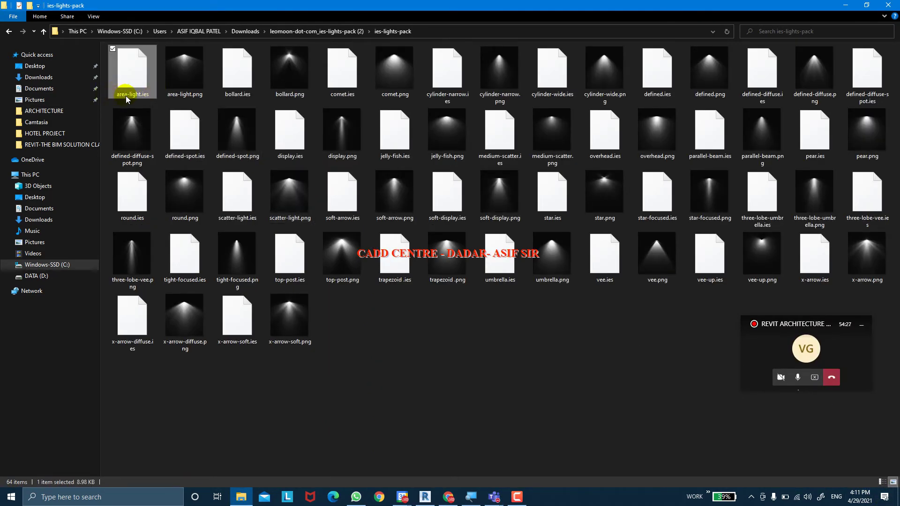
{"action": "left_click", "coordinate": [188, 92]}
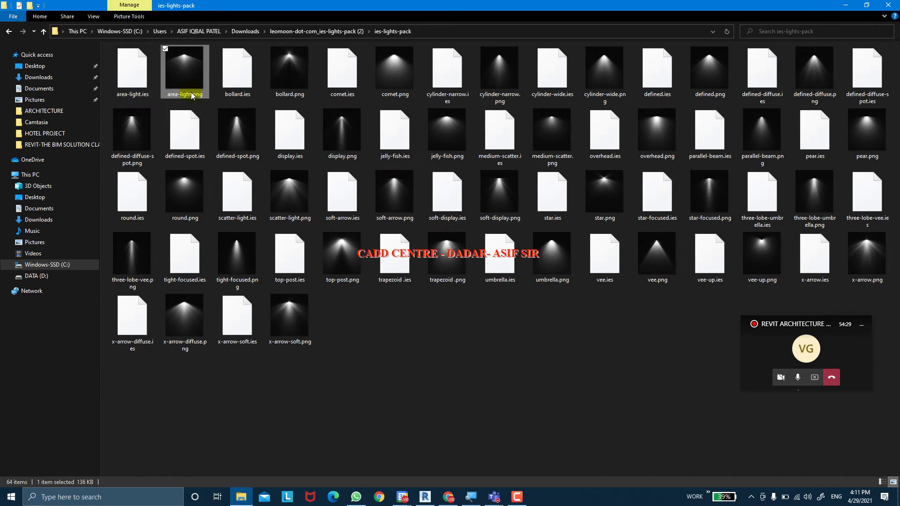
{"action": "left_click", "coordinate": [131, 90]}
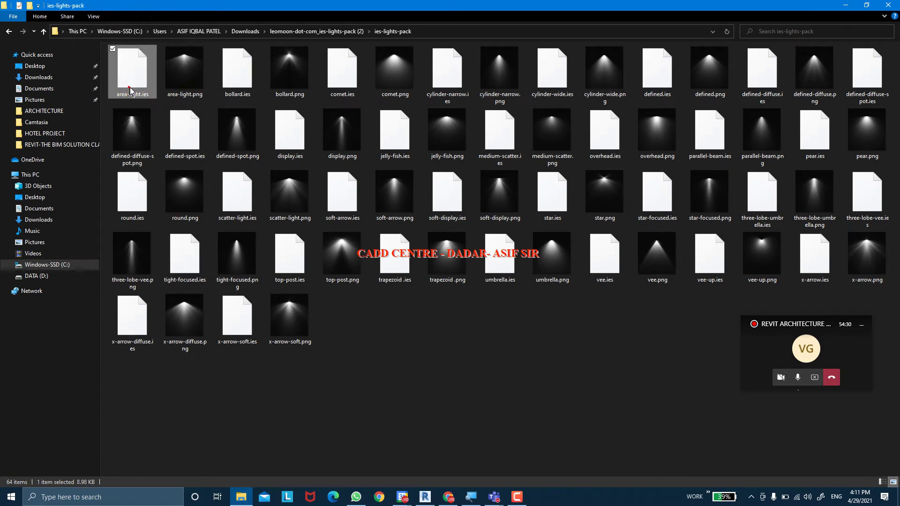
{"action": "left_click", "coordinate": [175, 87]}
Step: Preview area-light.png and bollard.png in Windows Photo Viewer
{"action": "double_click", "coordinate": [175, 87]}
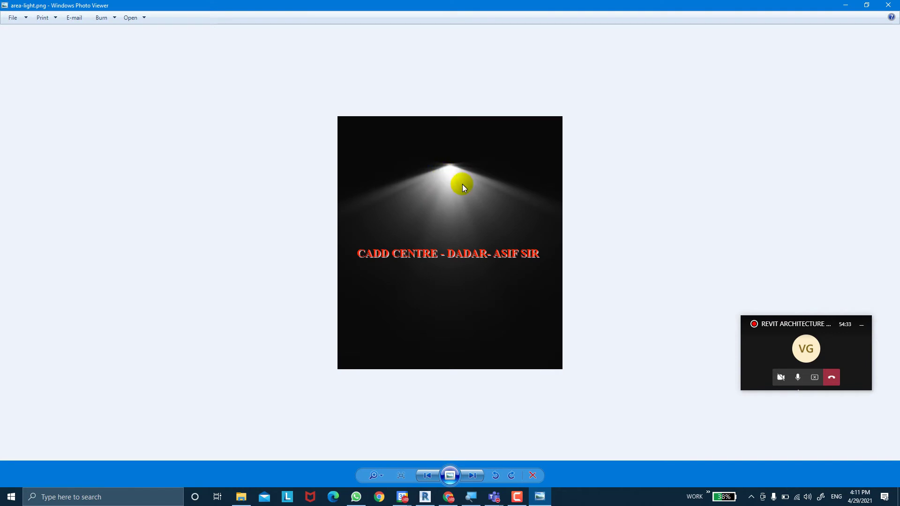
{"action": "left_click", "coordinate": [888, 5]}
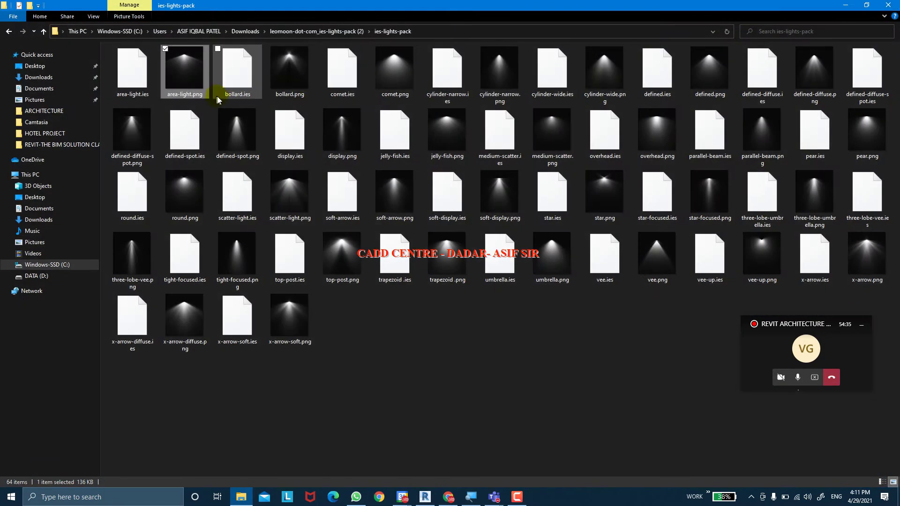
{"action": "double_click", "coordinate": [289, 70]}
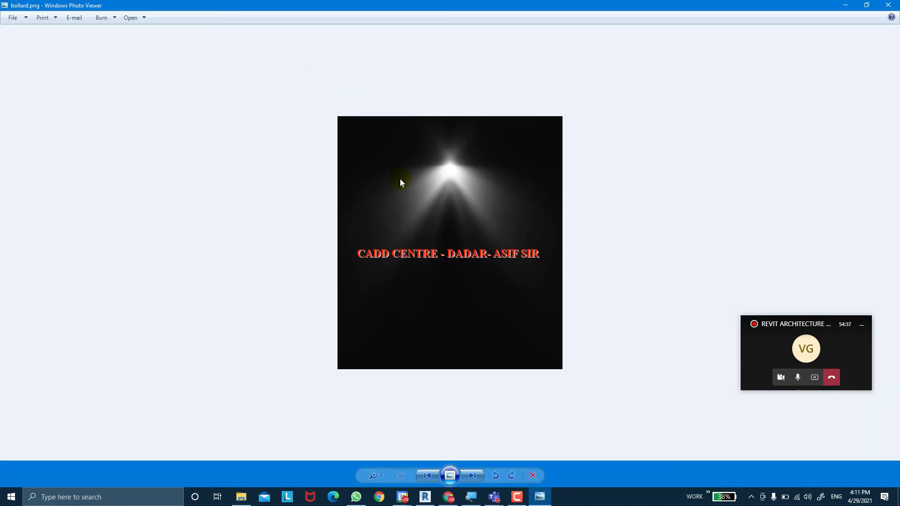
{"action": "left_click", "coordinate": [417, 174]}
{"action": "left_click", "coordinate": [888, 5]}
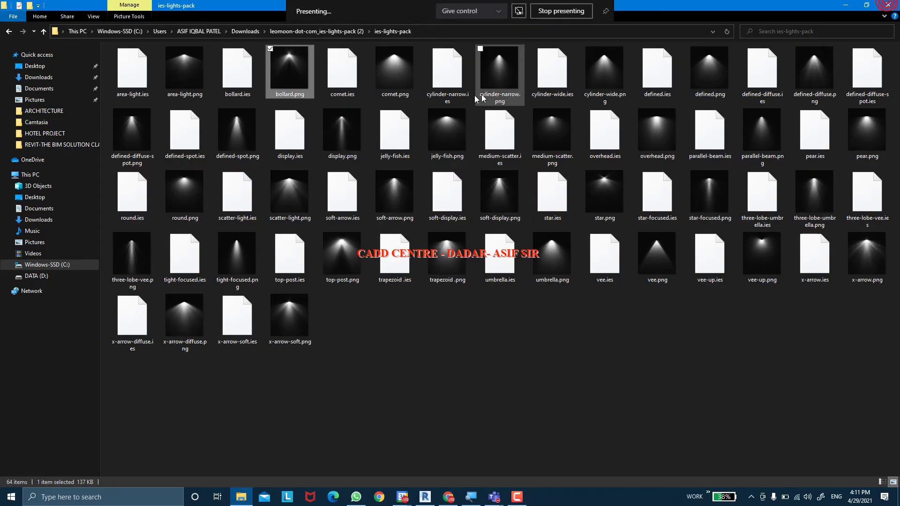
Step: Preview comet.png and scatter-light.png, then return to Revit's Family Types
{"action": "double_click", "coordinate": [406, 107]}
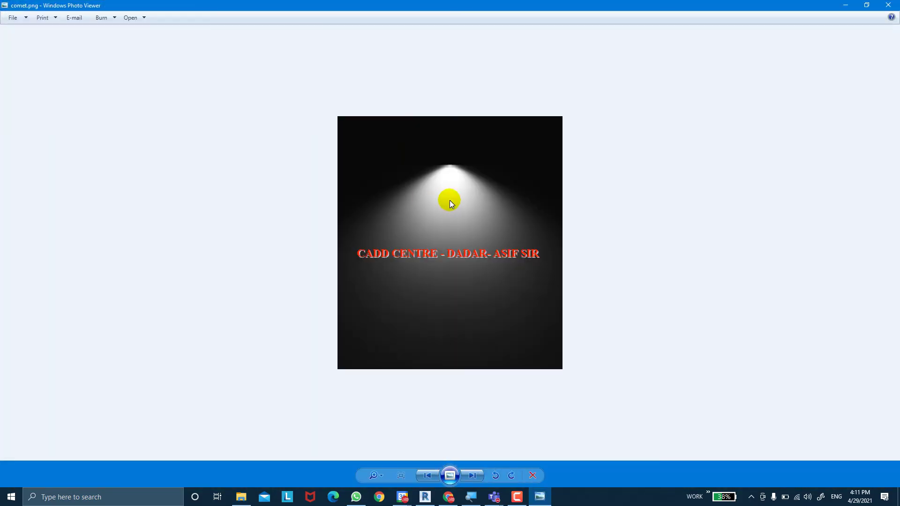
{"action": "key", "text": "alt+F4"}
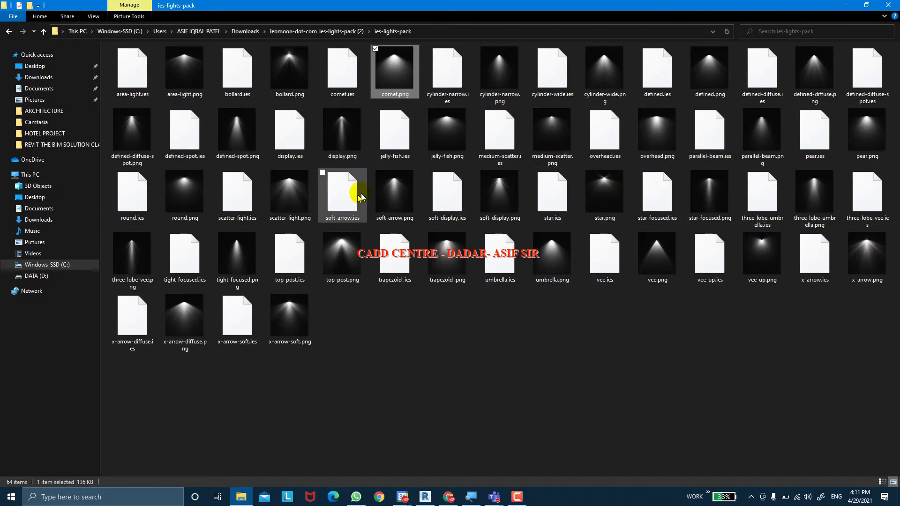
{"action": "double_click", "coordinate": [291, 211]}
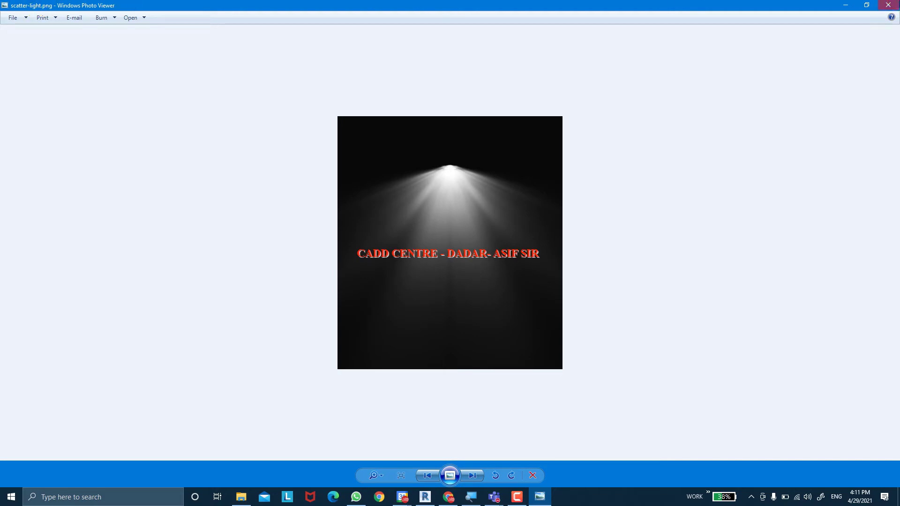
{"action": "key", "text": "alt+F4"}
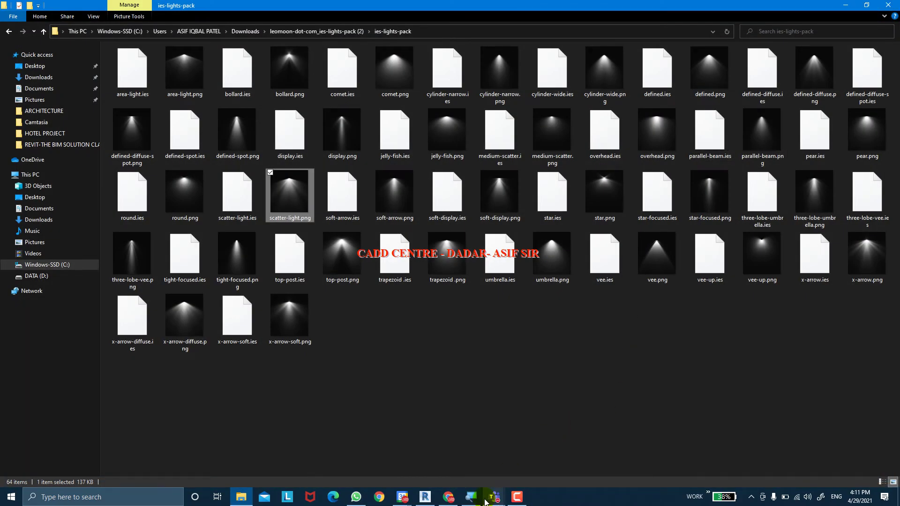
{"action": "left_click", "coordinate": [433, 456]}
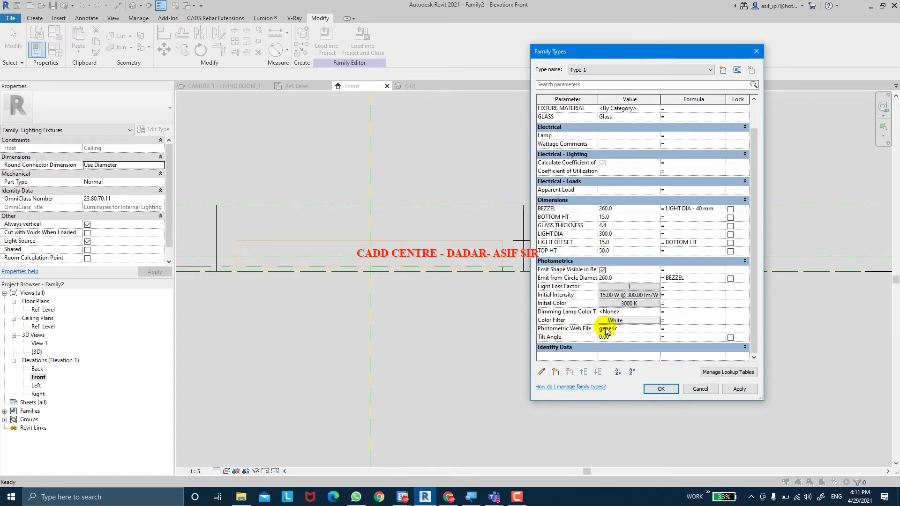
Step: Load scatter-light.ies from Downloads > leomoon pack > ies-lights-pack as the Photometric Web File
{"action": "left_click", "coordinate": [657, 328]}
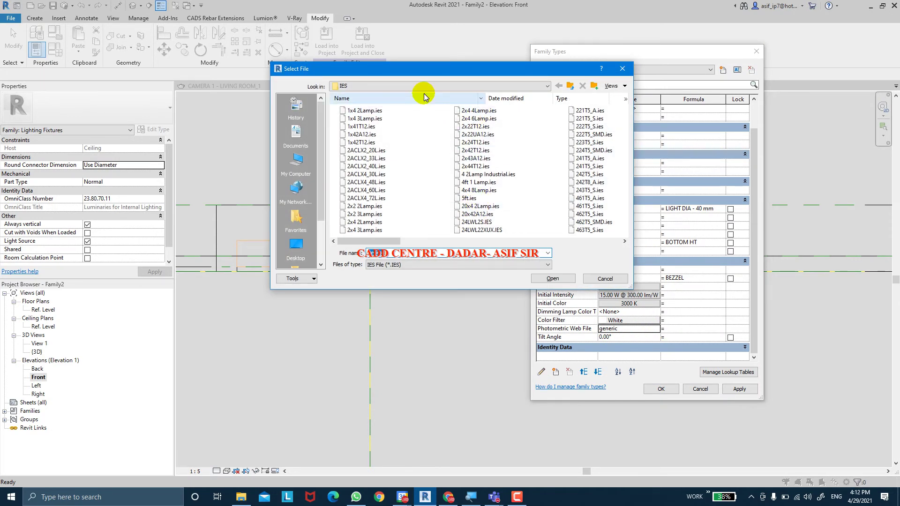
{"action": "left_click", "coordinate": [420, 86]}
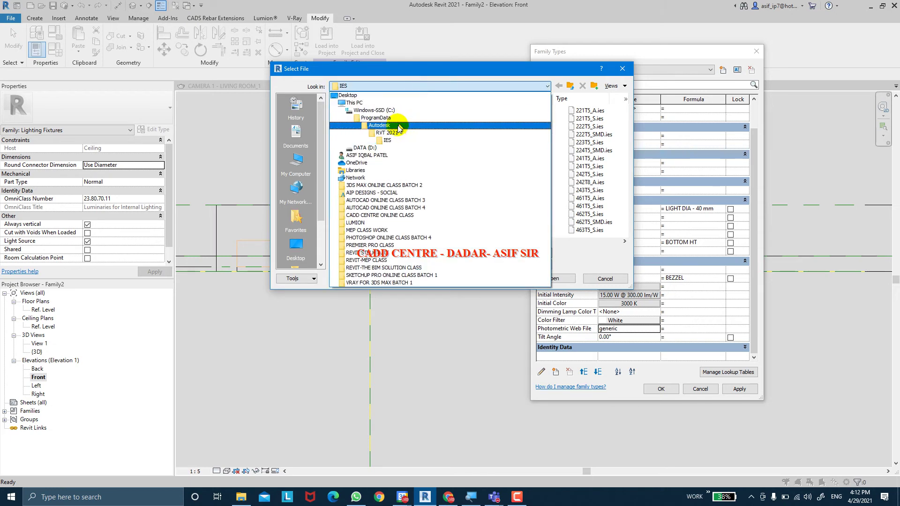
{"action": "left_click", "coordinate": [368, 155]}
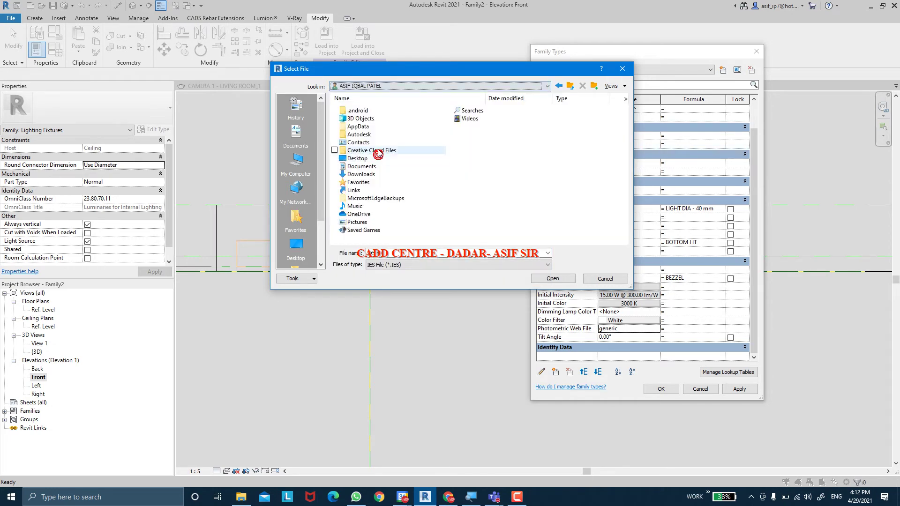
{"action": "double_click", "coordinate": [367, 174]}
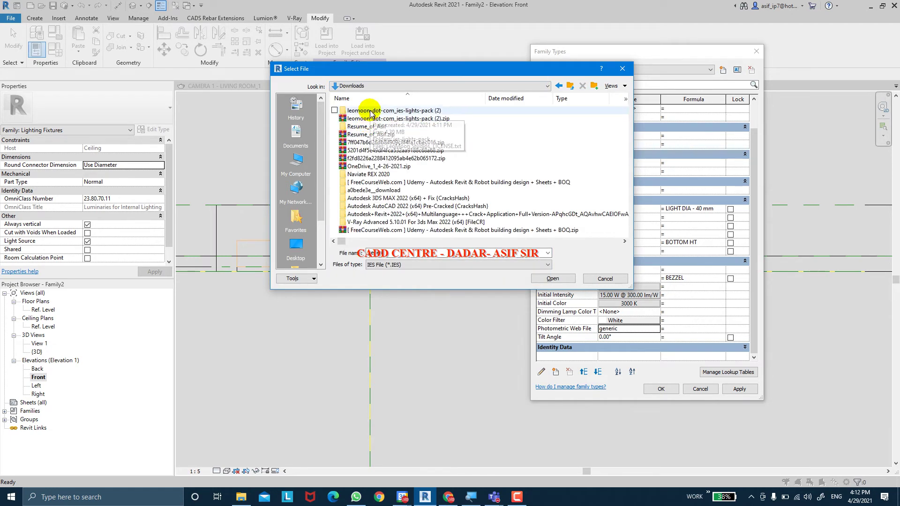
{"action": "left_click", "coordinate": [370, 111]}
{"action": "double_click", "coordinate": [371, 113]}
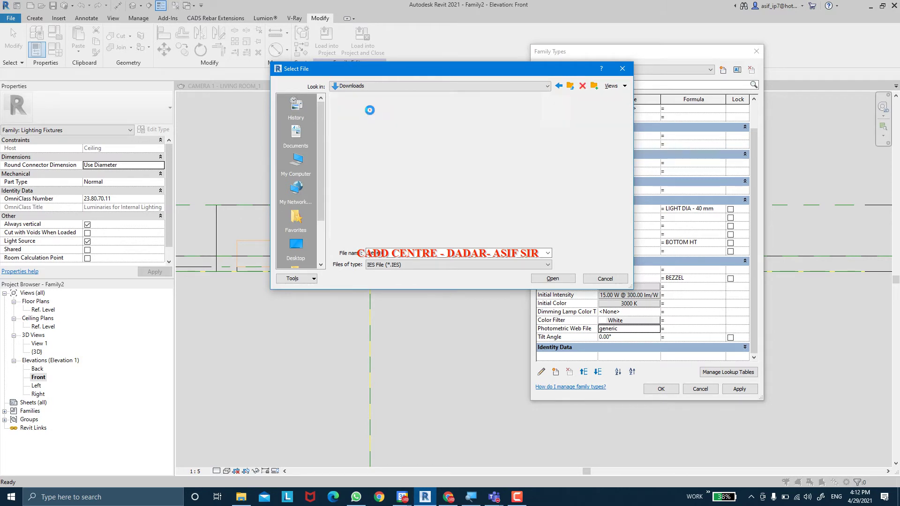
{"action": "double_click", "coordinate": [366, 113]}
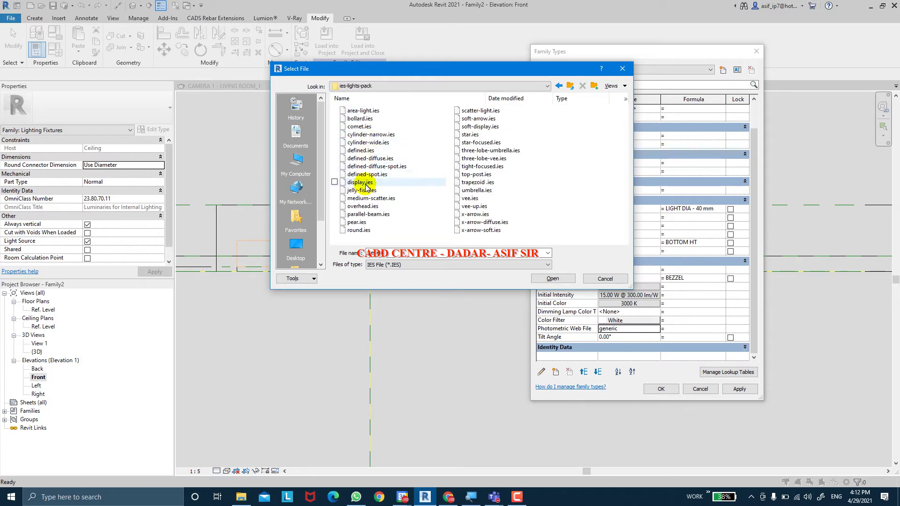
{"action": "left_click", "coordinate": [474, 111]}
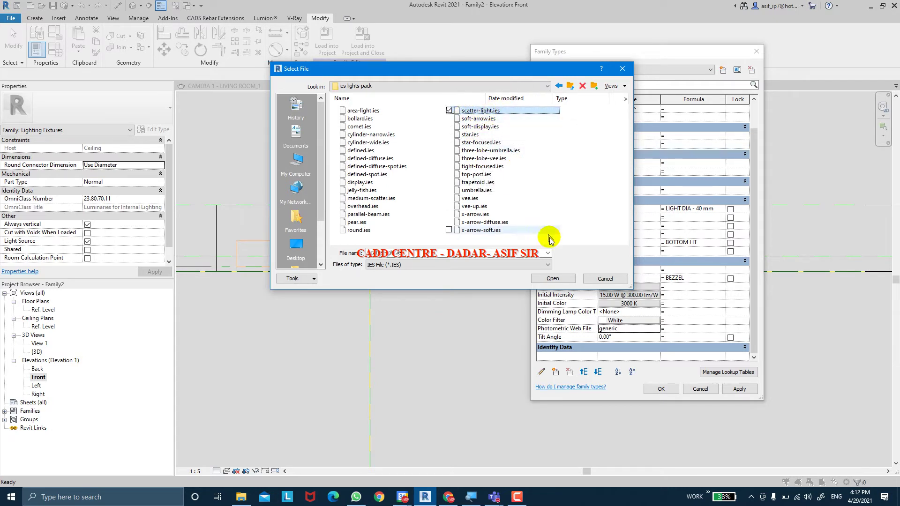
{"action": "left_click", "coordinate": [552, 279]}
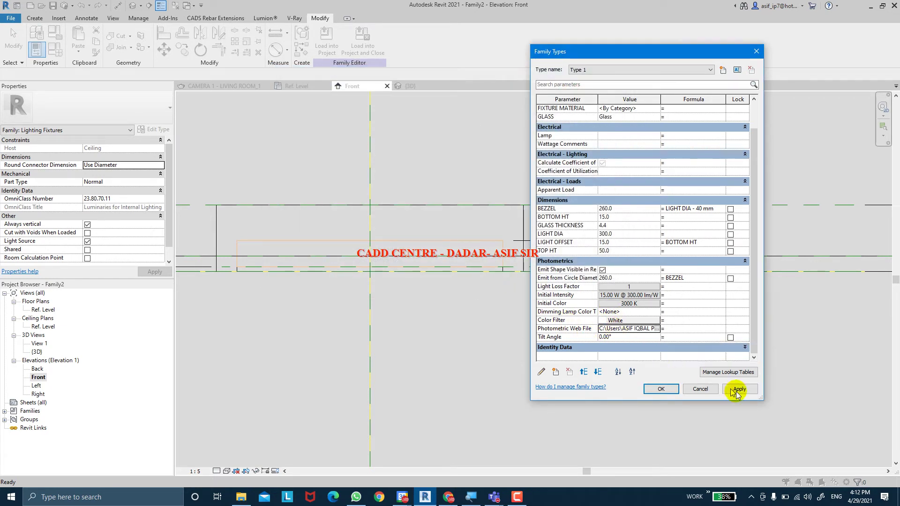
Step: Confirm the new photometric file, then set the lamp type's Tilt Angle to 50°
{"action": "left_click", "coordinate": [660, 389]}
{"action": "scroll", "coordinate": [481, 249], "scroll_direction": "down", "scroll_amount": 2}
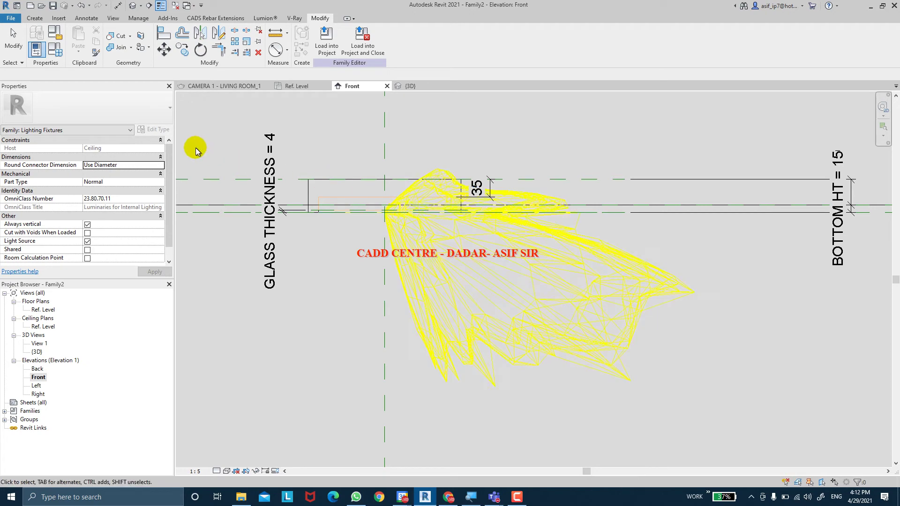
{"action": "left_click", "coordinate": [56, 50]}
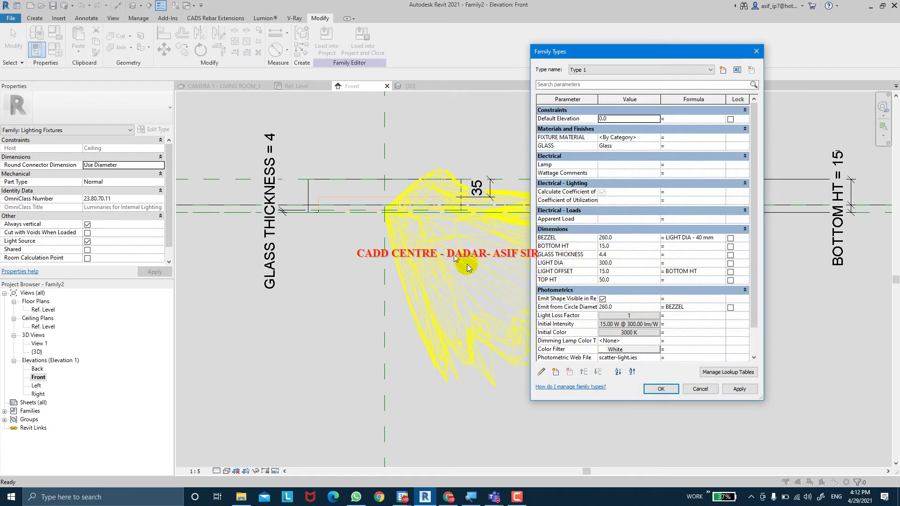
{"action": "scroll", "coordinate": [637, 315], "scroll_direction": "down", "scroll_amount": 1}
{"action": "scroll", "coordinate": [638, 317], "scroll_direction": "down", "scroll_amount": 1}
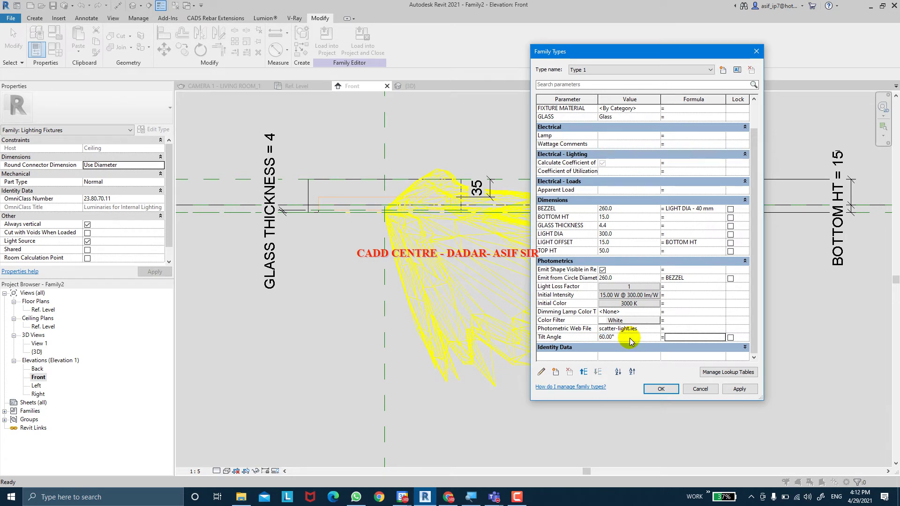
{"action": "left_click", "coordinate": [737, 392]}
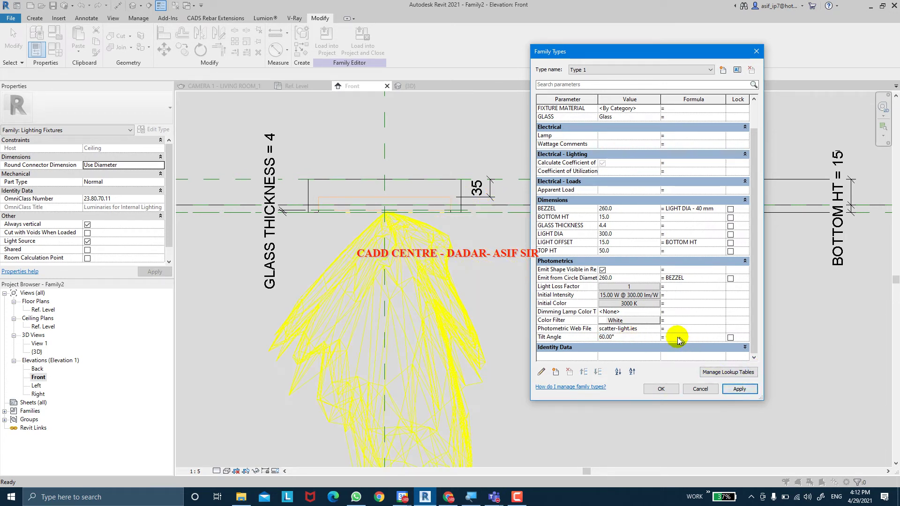
{"action": "left_click", "coordinate": [627, 337]}
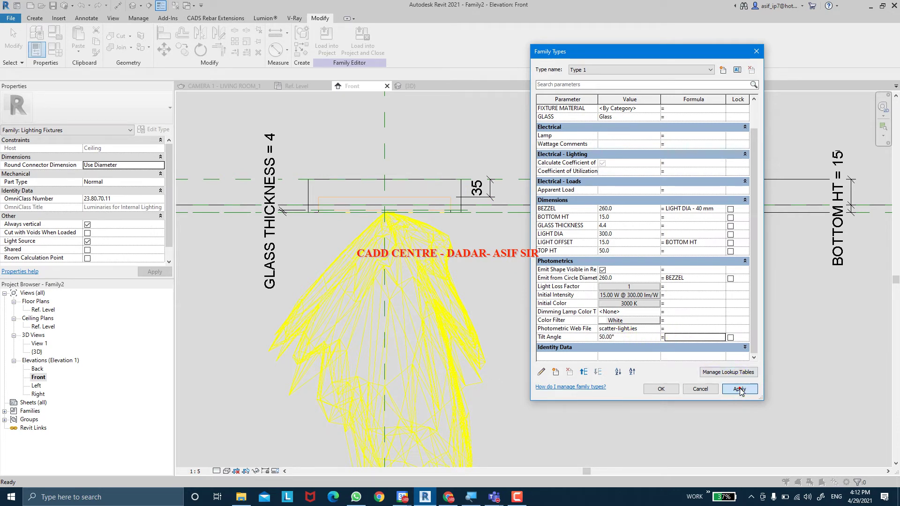
{"action": "left_click", "coordinate": [661, 389]}
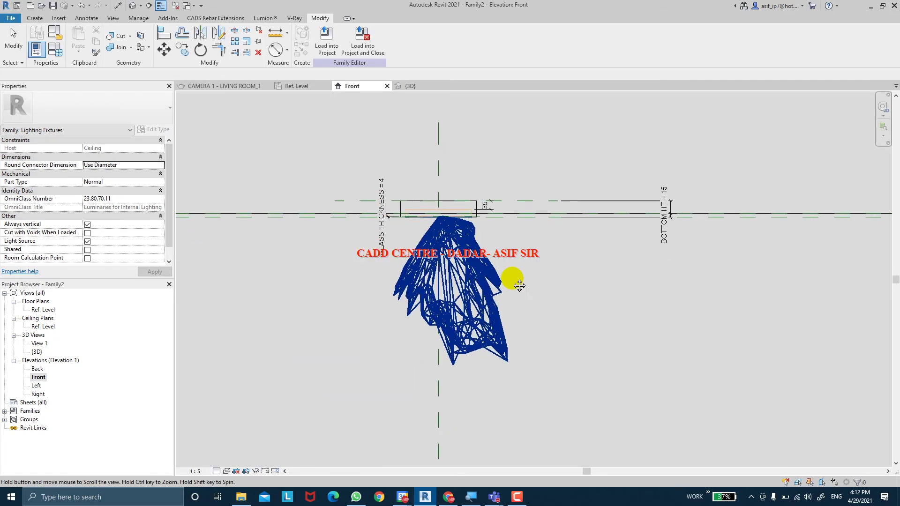
Step: Orbit the 3D view around the lamp, then open and centre the Left elevation
{"action": "scroll", "coordinate": [562, 300], "scroll_direction": "down", "scroll_amount": 3}
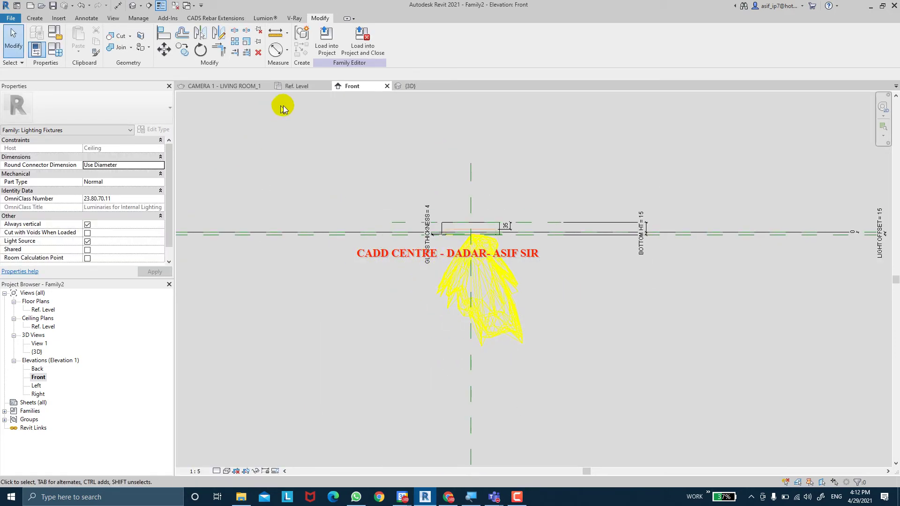
{"action": "left_click", "coordinate": [405, 89]}
{"action": "middle_click_drag", "start_coordinate": [612, 303], "coordinate": [290, 370], "text": "shift"}
{"action": "double_click", "coordinate": [36, 386]}
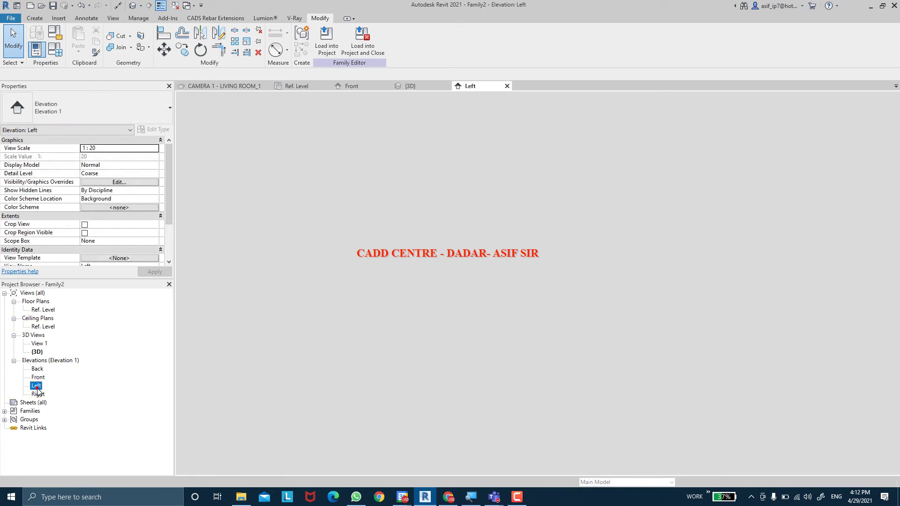
{"action": "scroll", "coordinate": [544, 171], "scroll_direction": "up", "scroll_amount": 3}
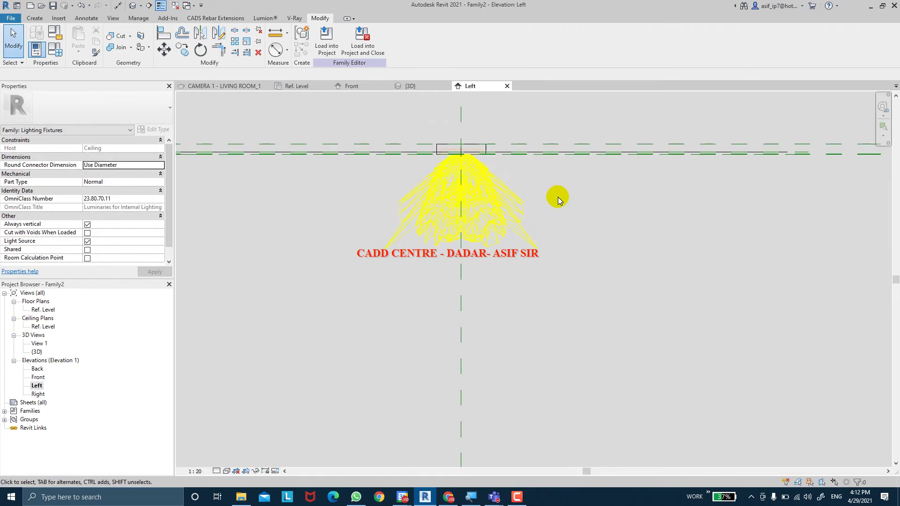
{"action": "middle_click_drag", "start_coordinate": [557, 189], "coordinate": [551, 219]}
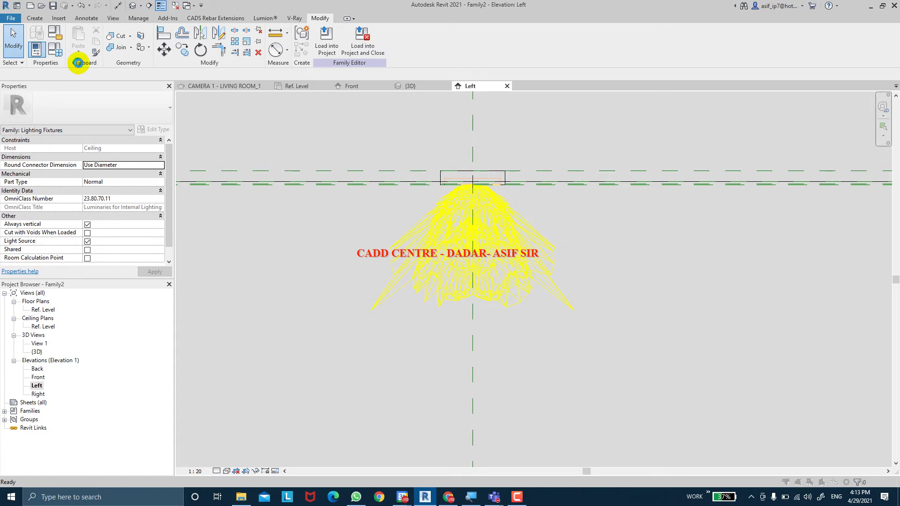
Step: Save the family as SPOT LIGHT in Desktop > REVIT-THE BIM SOLUTION CLASS > FAMILIES
{"action": "key", "text": "ctrl+s"}
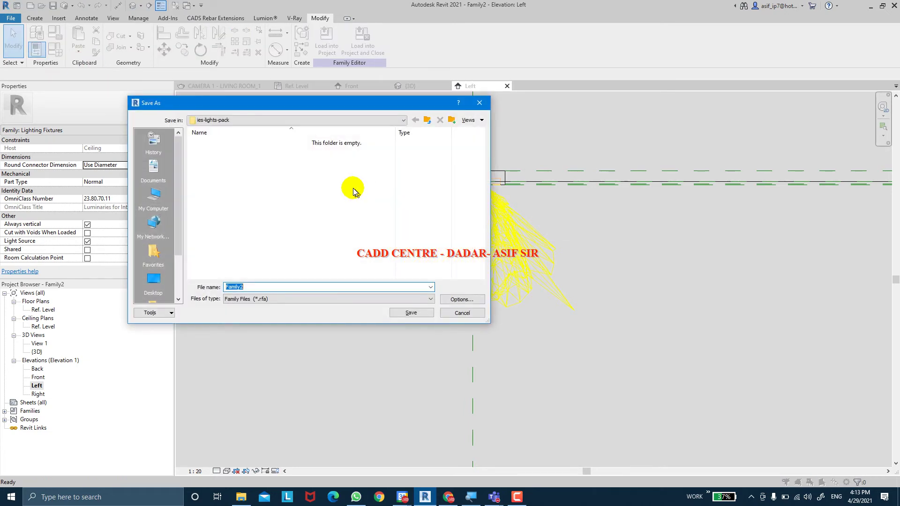
{"action": "left_click", "coordinate": [382, 123]}
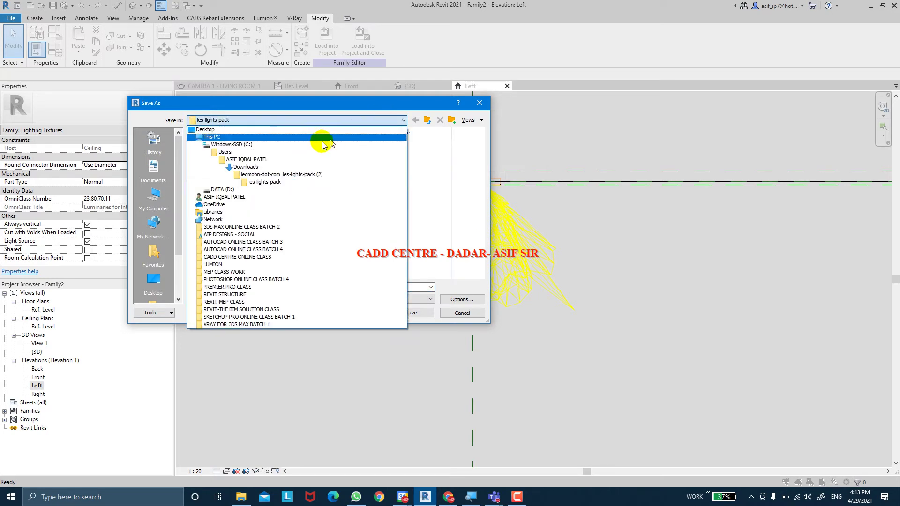
{"action": "left_click", "coordinate": [241, 130]}
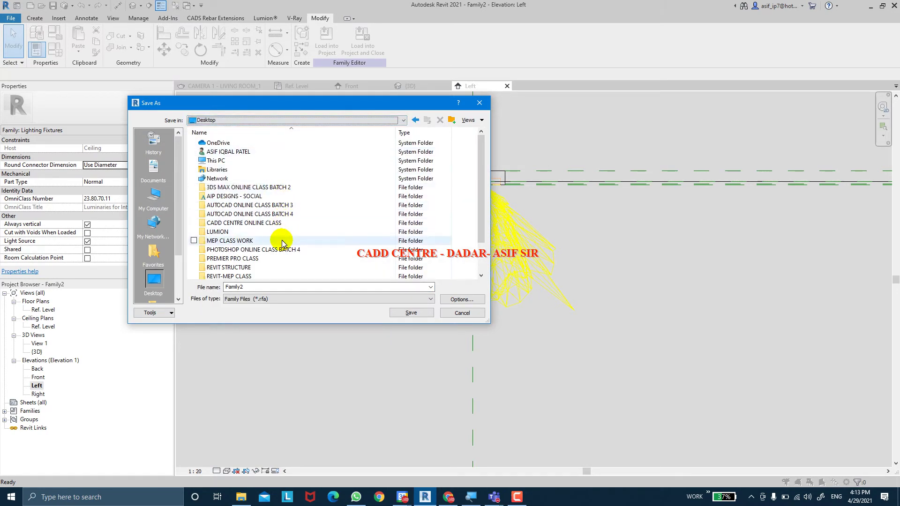
{"action": "scroll", "coordinate": [281, 241], "scroll_direction": "down", "scroll_amount": 2}
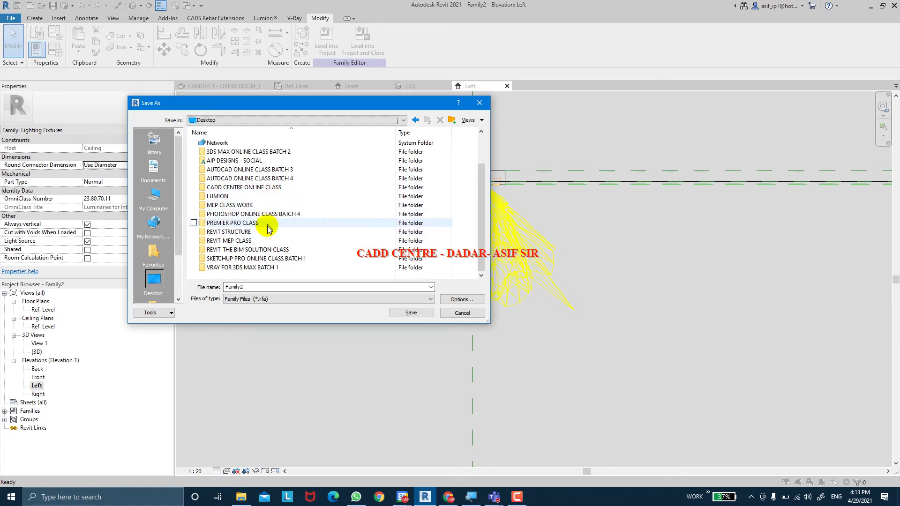
{"action": "double_click", "coordinate": [268, 250]}
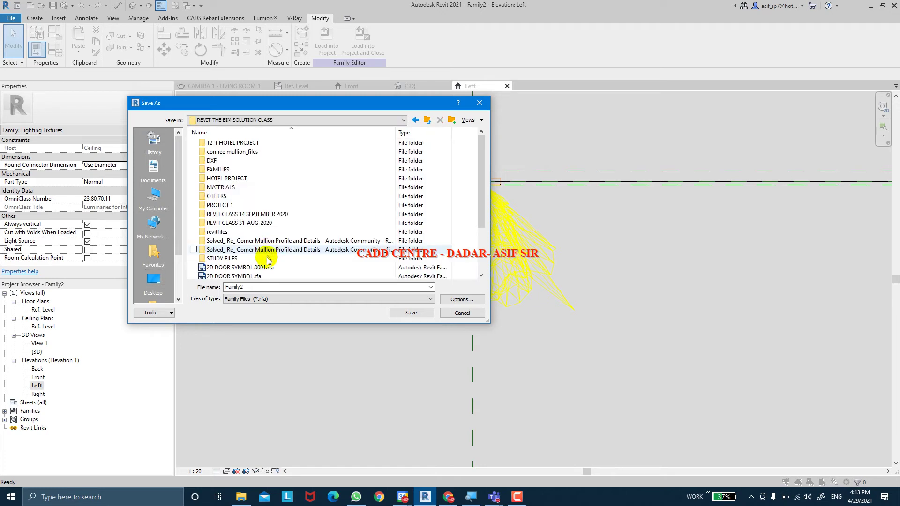
{"action": "double_click", "coordinate": [222, 170]}
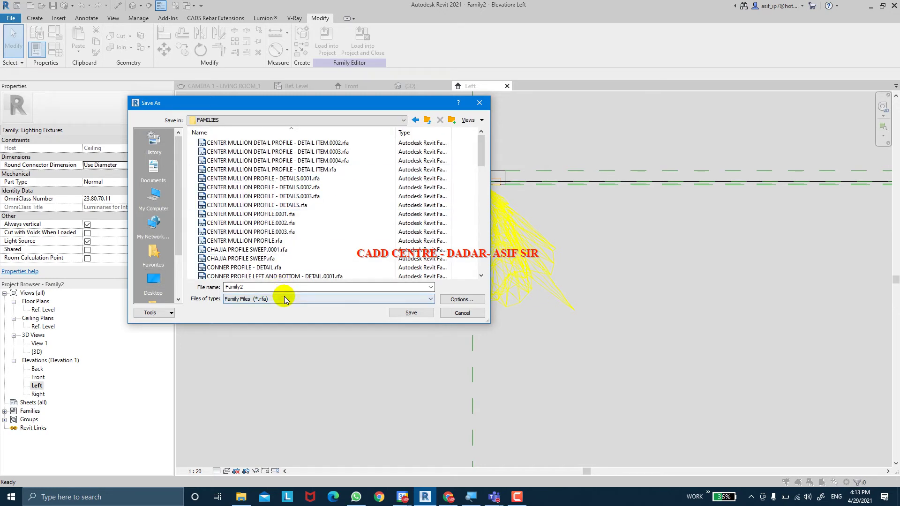
{"action": "key", "text": "BackSpace"}
{"action": "key", "text": "Caps_Lock"}
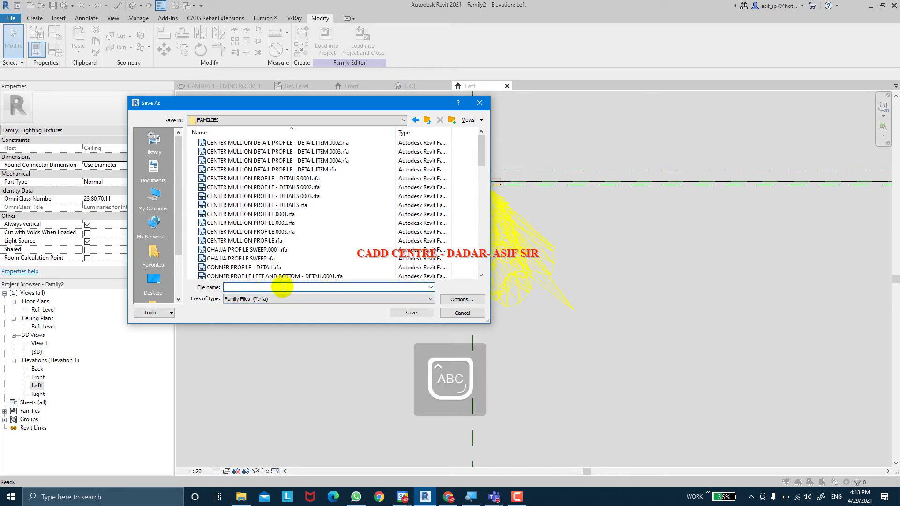
{"action": "type", "text": "SPOT"}
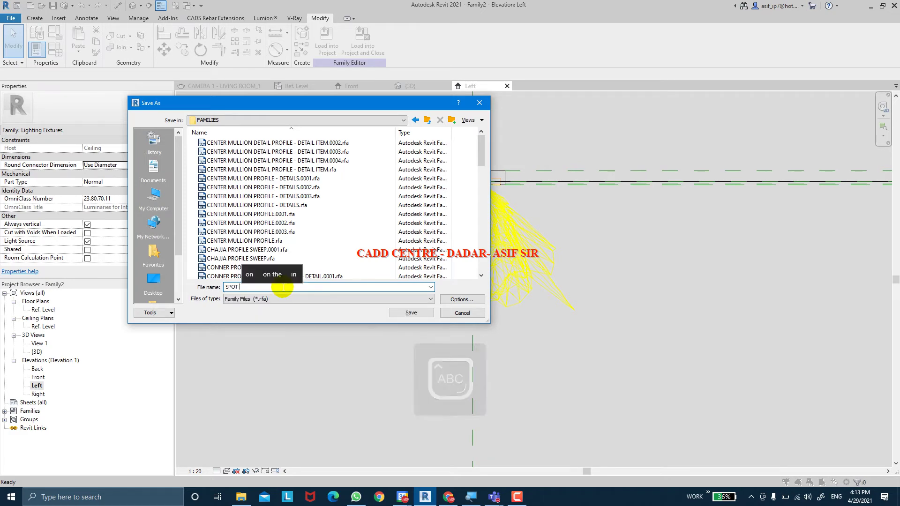
{"action": "type", "text": " LIGHT"}
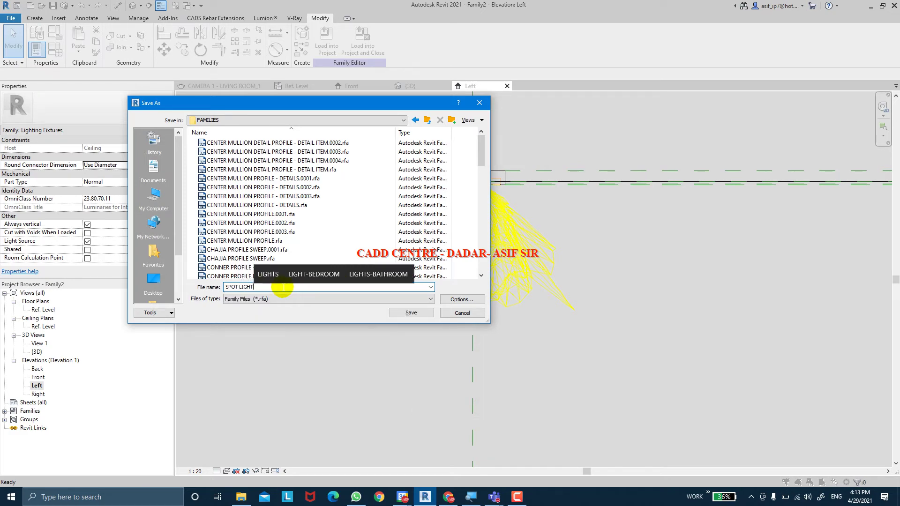
{"action": "key", "text": "Return"}
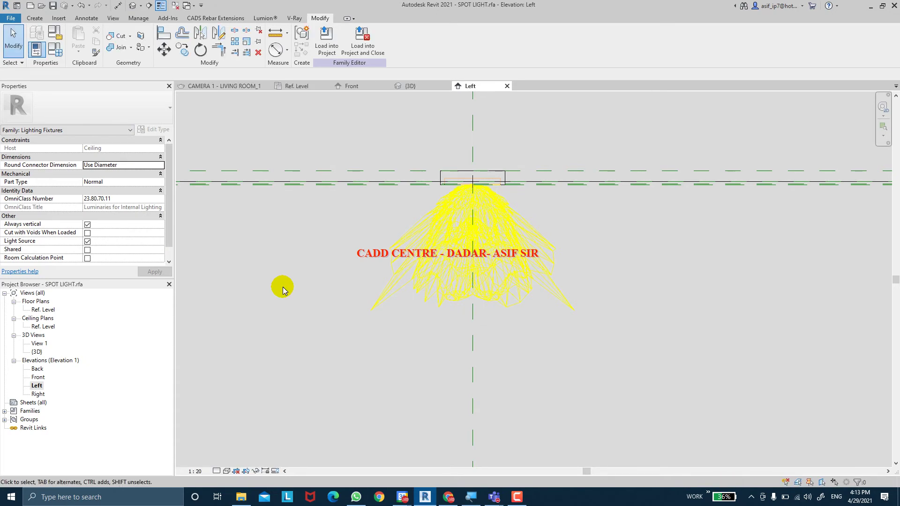
Step: Load SPOT LIGHT into the CEILING CLASS project, dismiss the warning, and open the Level 1 ceiling plan
{"action": "left_click", "coordinate": [337, 54]}
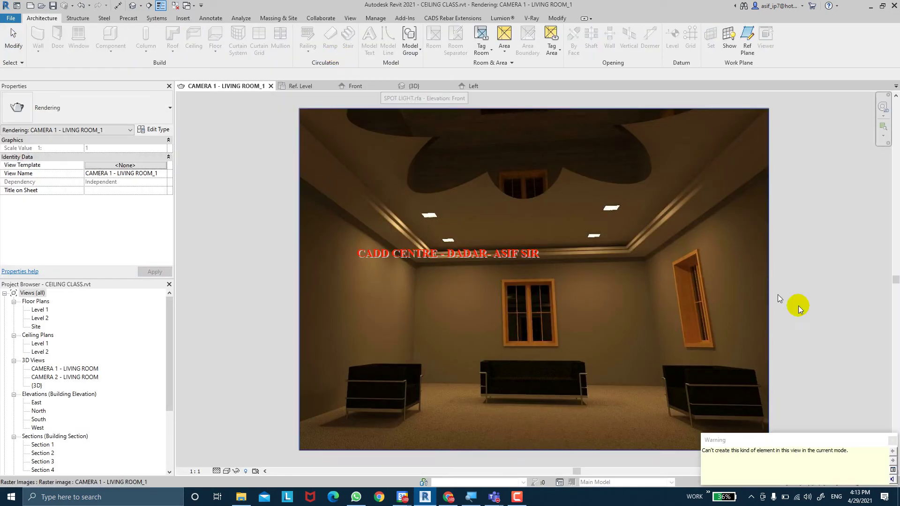
{"action": "left_click", "coordinate": [893, 441]}
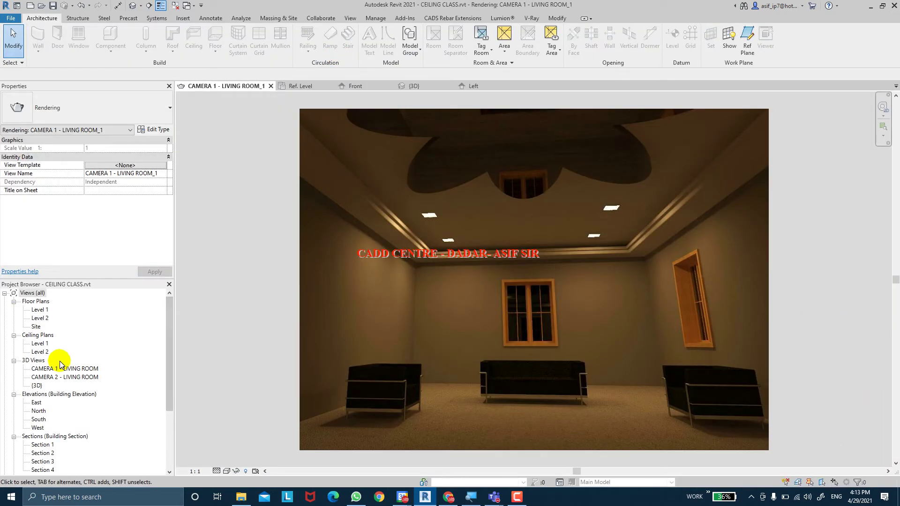
{"action": "double_click", "coordinate": [39, 344]}
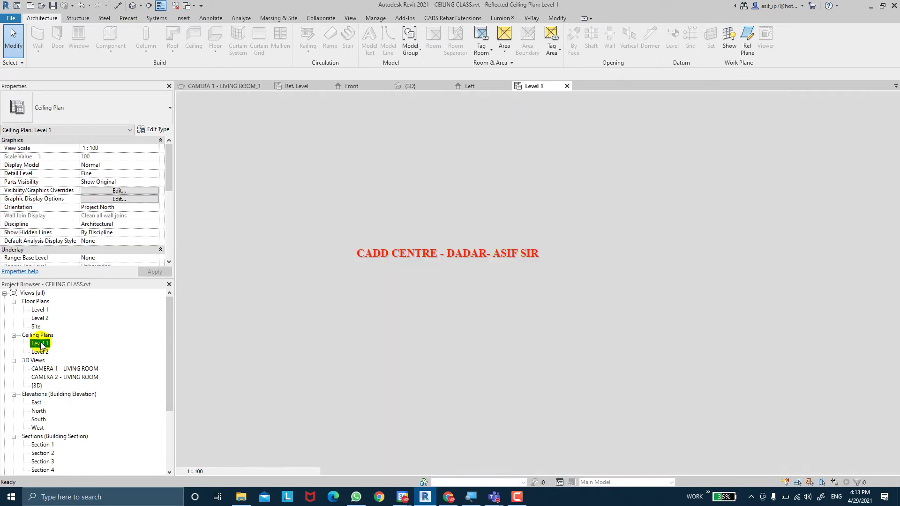
{"action": "scroll", "coordinate": [566, 264], "scroll_direction": "up", "scroll_amount": 5}
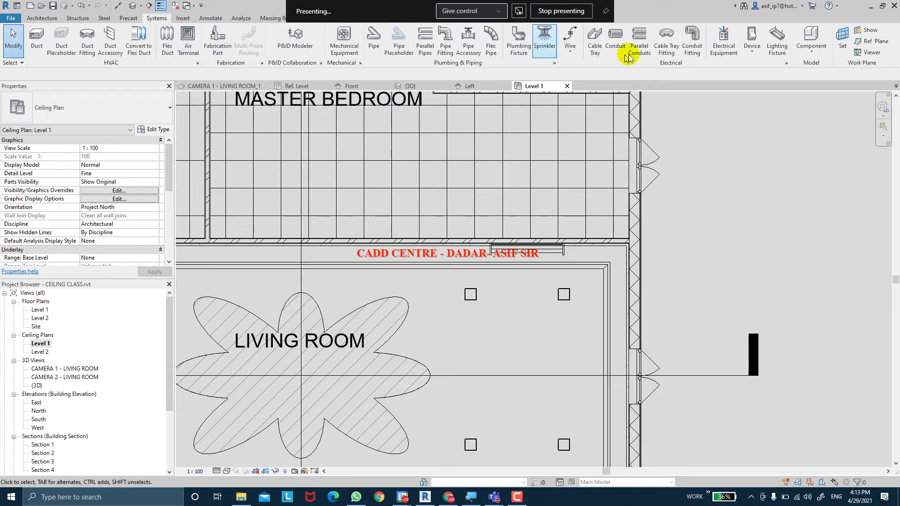
Step: Place SPOT LIGHT fixtures near the upper and lower ends of the living room's right wall
{"action": "left_click", "coordinate": [777, 44]}
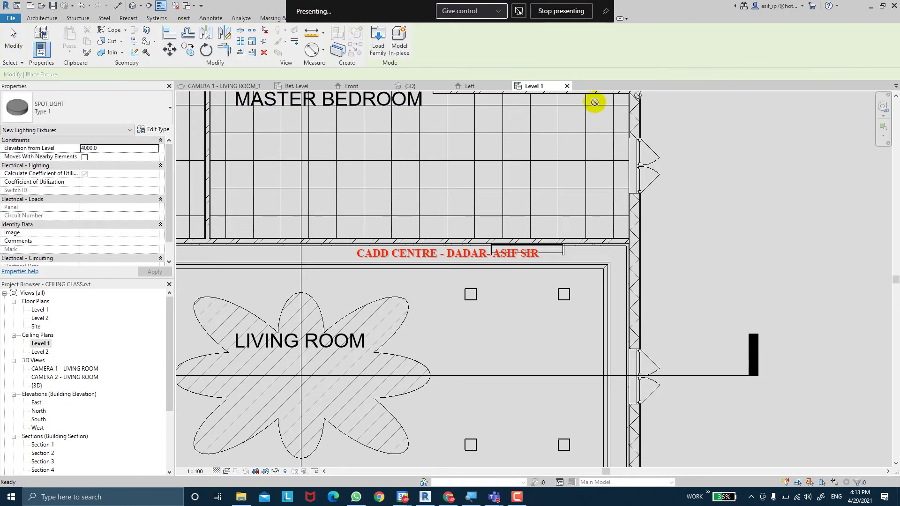
{"action": "scroll", "coordinate": [473, 253], "scroll_direction": "up", "scroll_amount": 4}
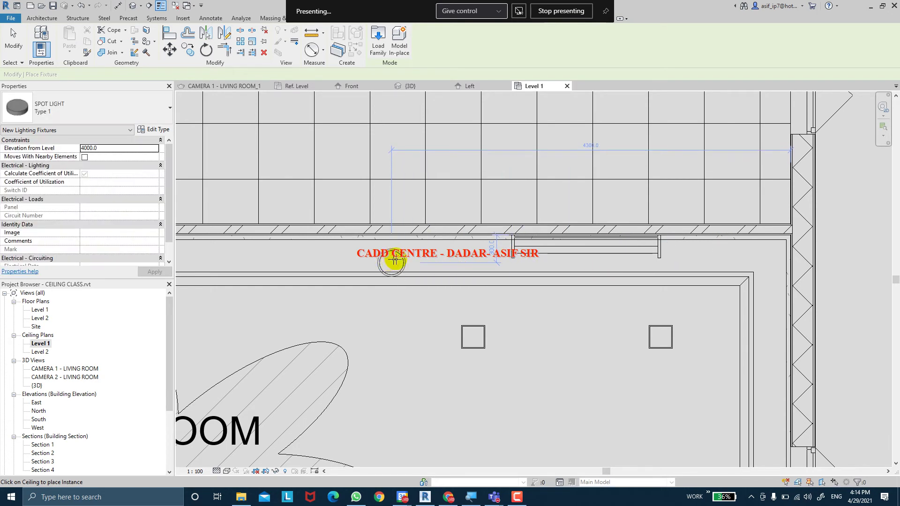
{"action": "middle_click_drag", "start_coordinate": [427, 271], "coordinate": [550, 268]}
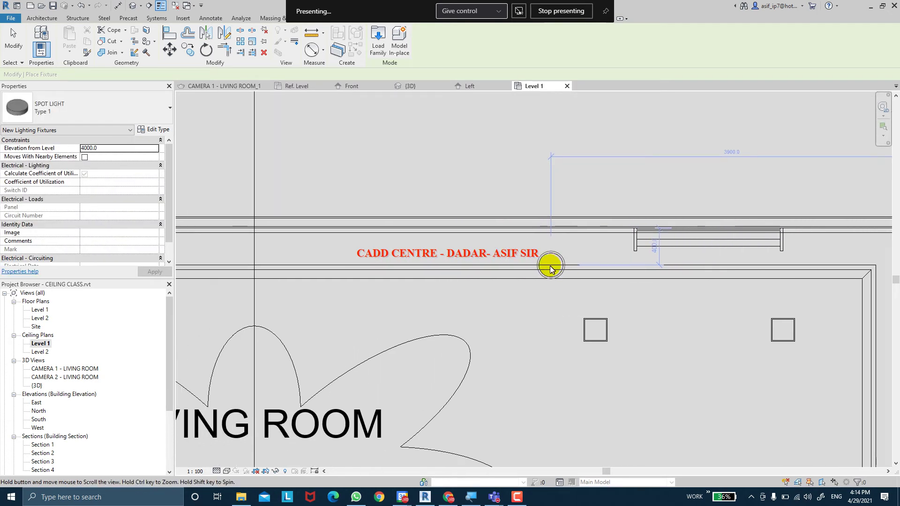
{"action": "scroll", "coordinate": [625, 307], "scroll_direction": "down", "scroll_amount": 2}
{"action": "middle_click_drag", "start_coordinate": [624, 308], "coordinate": [594, 227]}
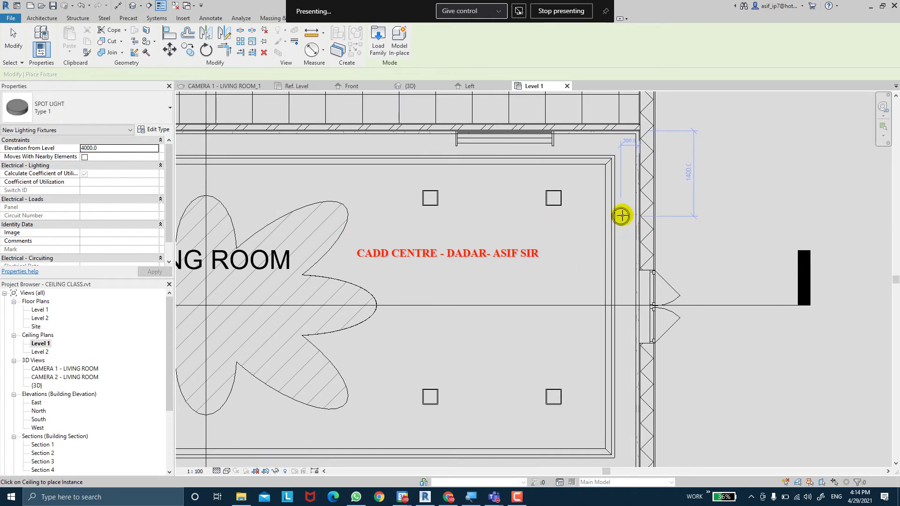
{"action": "scroll", "coordinate": [623, 210], "scroll_direction": "up", "scroll_amount": 3}
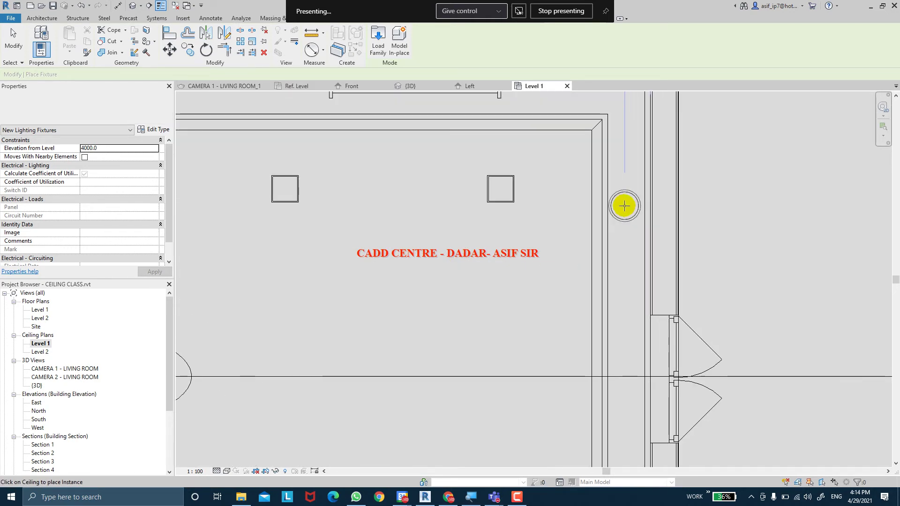
{"action": "left_click", "coordinate": [624, 206]}
{"action": "middle_click_drag", "start_coordinate": [625, 321], "coordinate": [603, 181]}
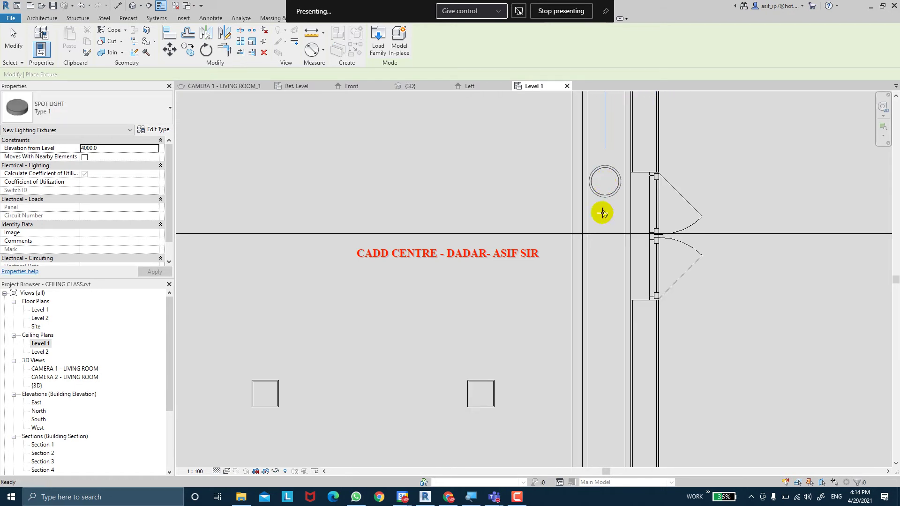
{"action": "scroll", "coordinate": [609, 323], "scroll_direction": "down", "scroll_amount": 2}
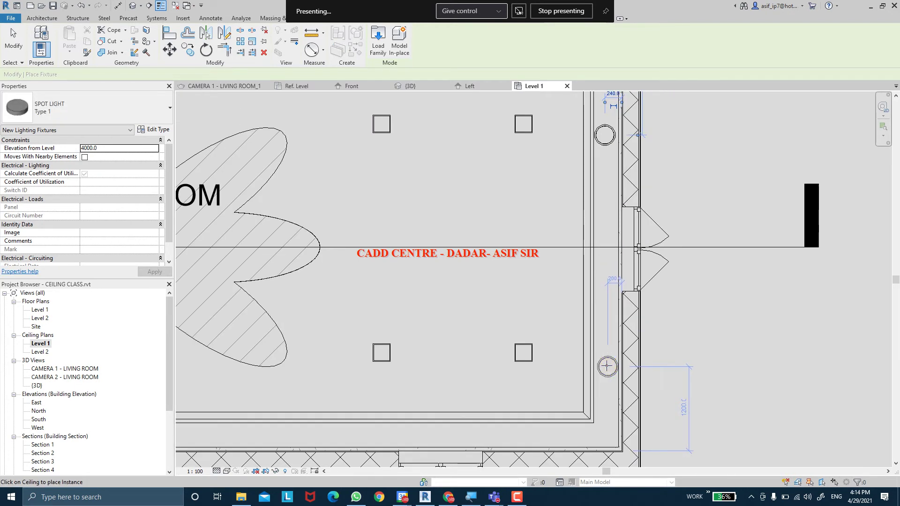
{"action": "left_click", "coordinate": [606, 366]}
{"action": "key", "text": "Escape"}
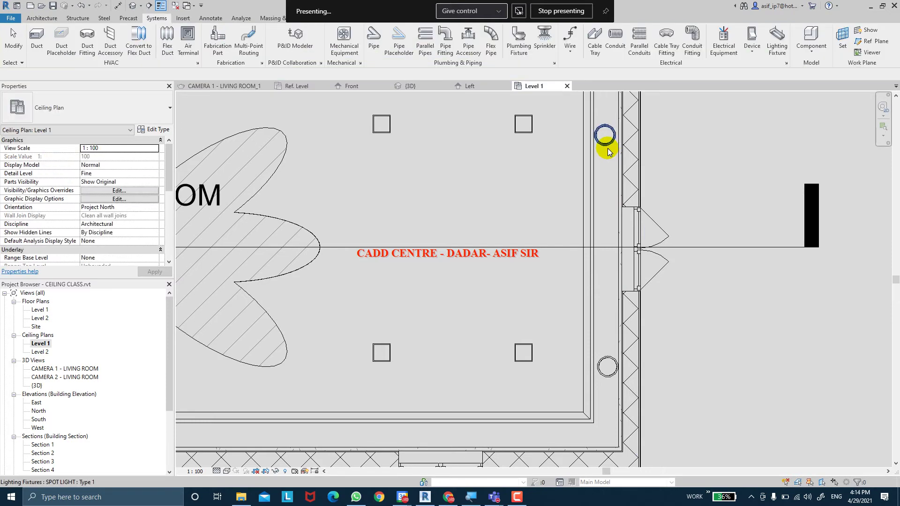
{"action": "left_click", "coordinate": [608, 147]}
Step: Edit the SPOT LIGHT family, check its initial intensity, and reload it into the project
{"action": "left_click", "coordinate": [378, 46]}
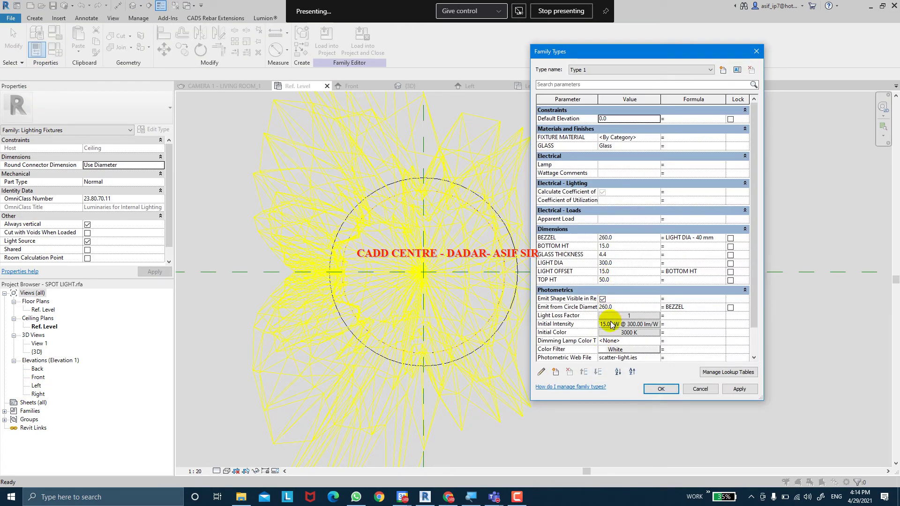
{"action": "left_click", "coordinate": [611, 321]}
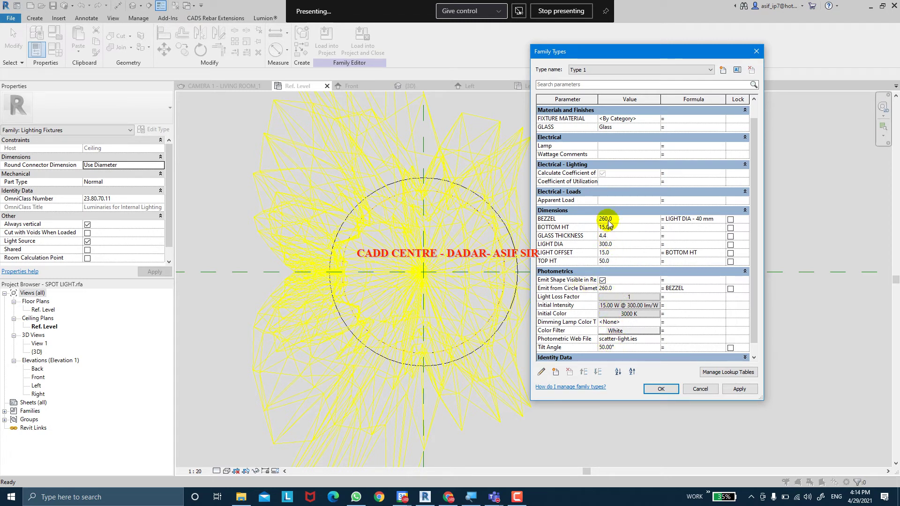
{"action": "left_click", "coordinate": [661, 389]}
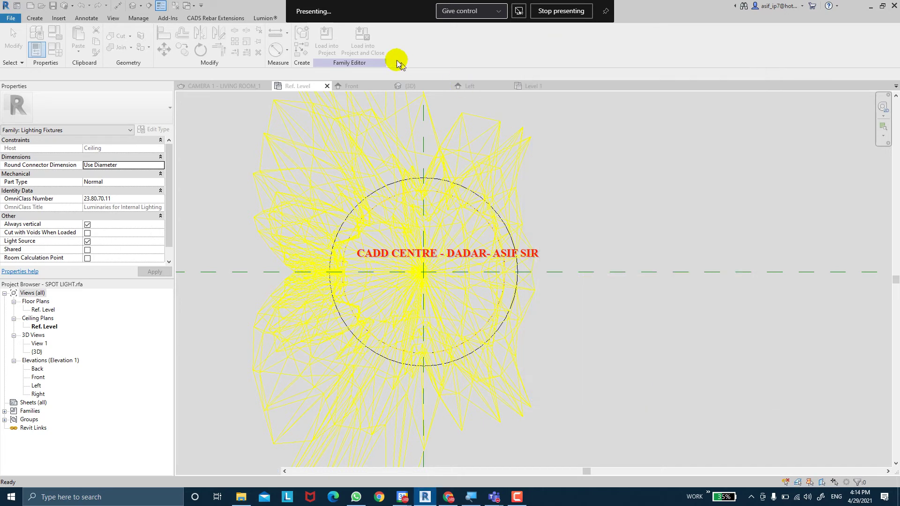
{"action": "left_click", "coordinate": [326, 50]}
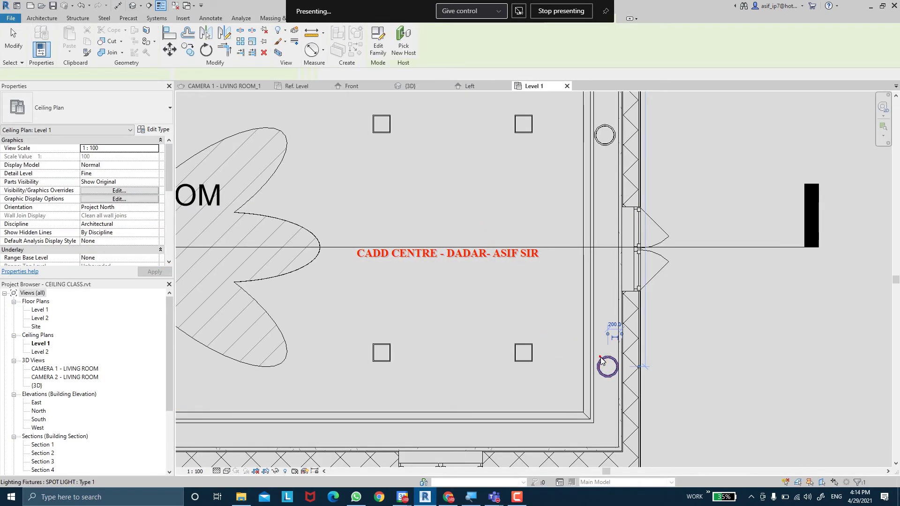
Step: Set the spot light's LIGHT DIA type parameter to 200
{"action": "left_click", "coordinate": [602, 361]}
{"action": "key", "text": "Escape"}
{"action": "left_click", "coordinate": [377, 231]}
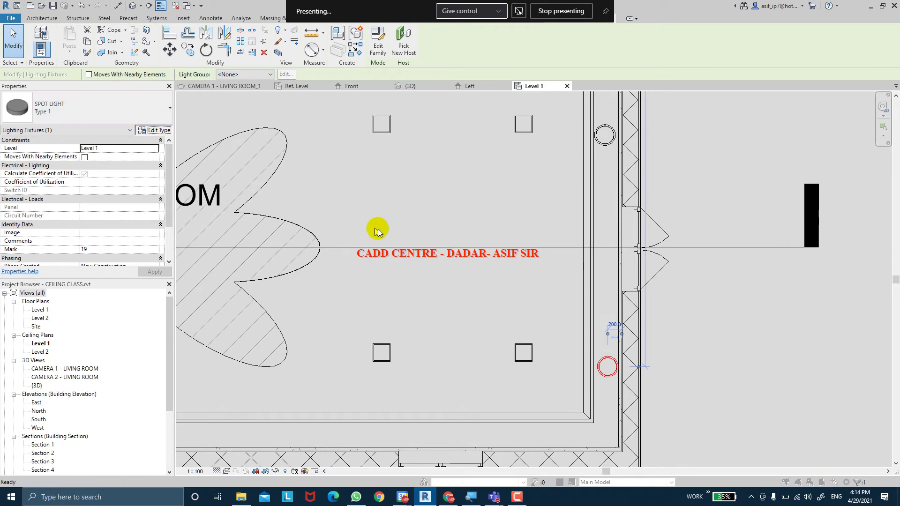
{"action": "key", "text": "Return"}
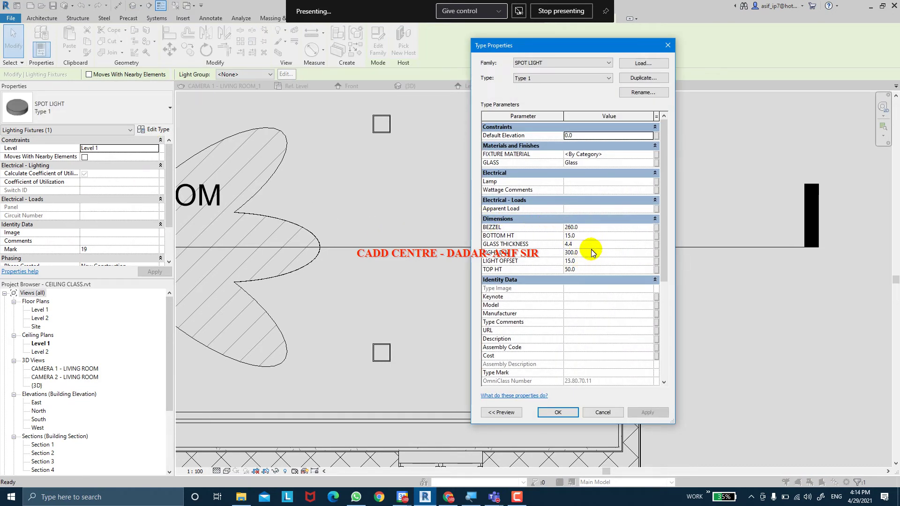
{"action": "left_click", "coordinate": [591, 252]}
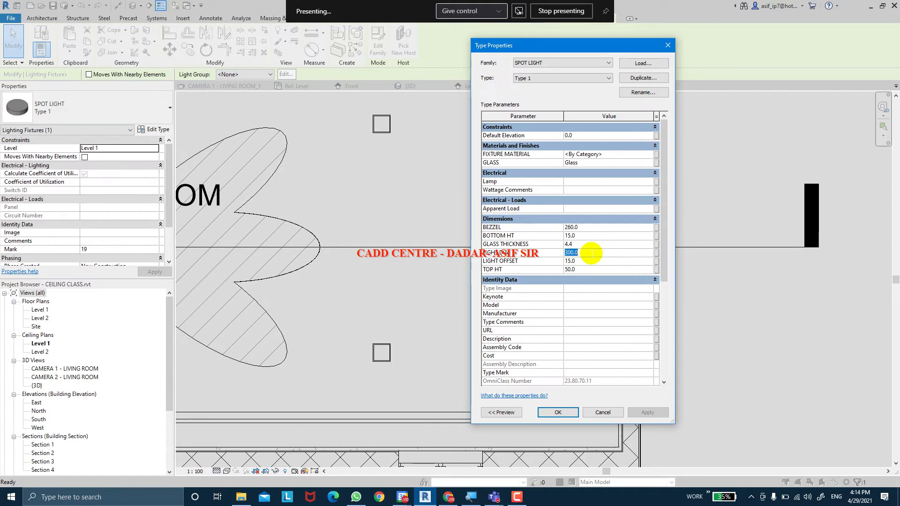
{"action": "type", "text": "200"}
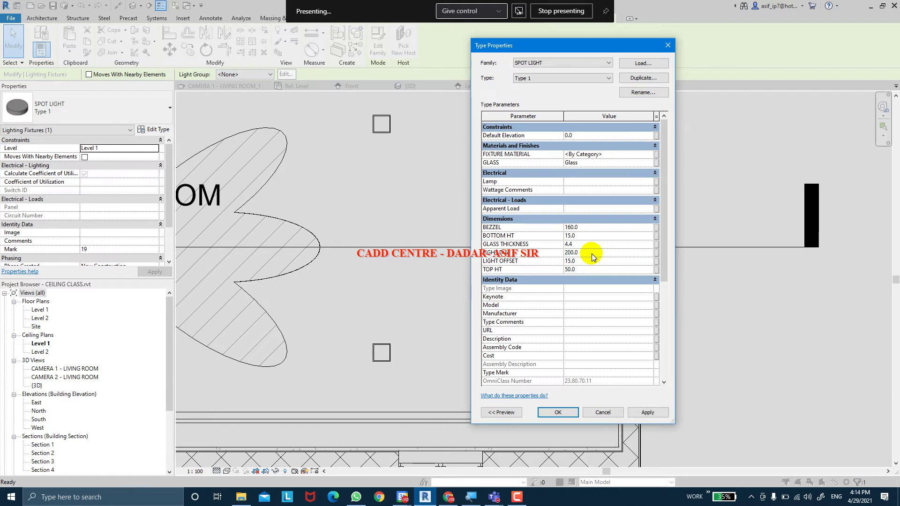
{"action": "left_click", "coordinate": [634, 412]}
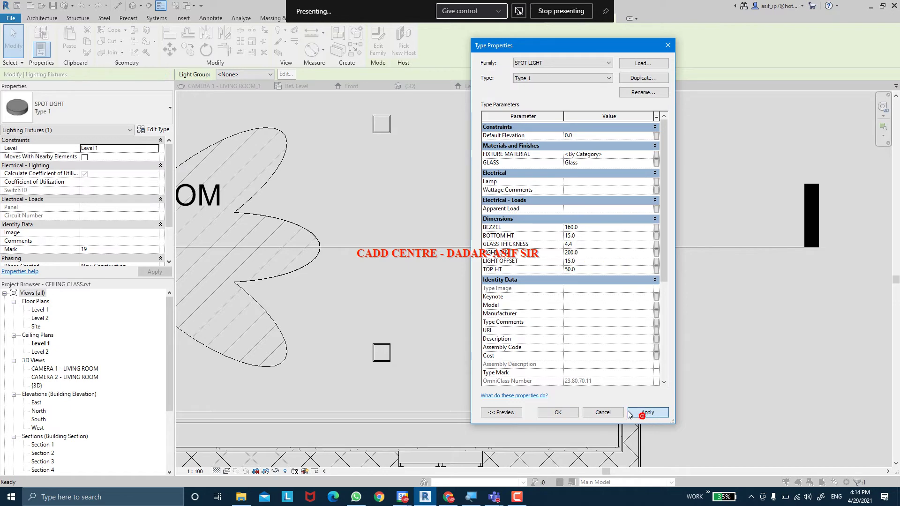
{"action": "left_click", "coordinate": [565, 411]}
Step: Copy the lower spot light upward along the right wall
{"action": "left_click", "coordinate": [609, 339]}
{"action": "scroll", "coordinate": [603, 337], "scroll_direction": "down", "scroll_amount": 3}
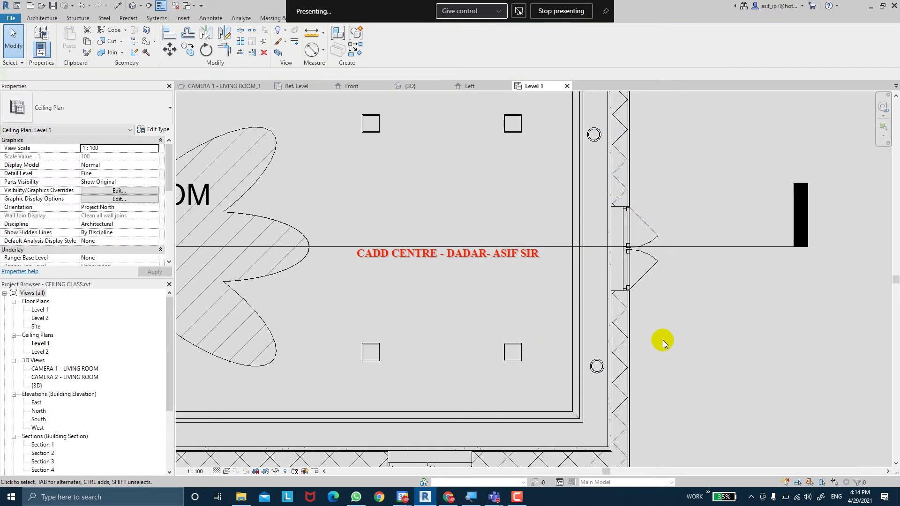
{"action": "scroll", "coordinate": [596, 346], "scroll_direction": "up", "scroll_amount": 2}
{"action": "left_click", "coordinate": [617, 359]}
{"action": "scroll", "coordinate": [619, 358], "scroll_direction": "up", "scroll_amount": 3}
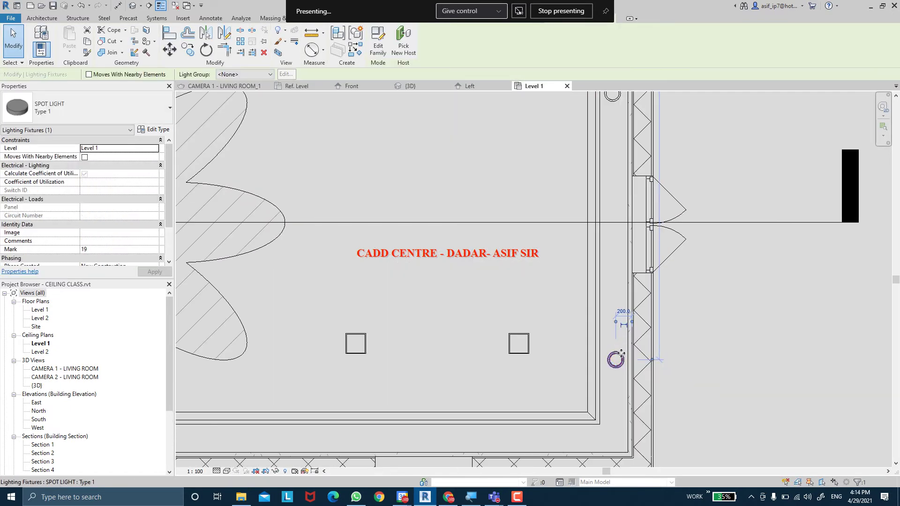
{"action": "left_click_drag", "start_coordinate": [617, 358], "coordinate": [620, 309], "text": "ctrl"}
{"action": "scroll", "coordinate": [718, 288], "scroll_direction": "down", "scroll_amount": 4}
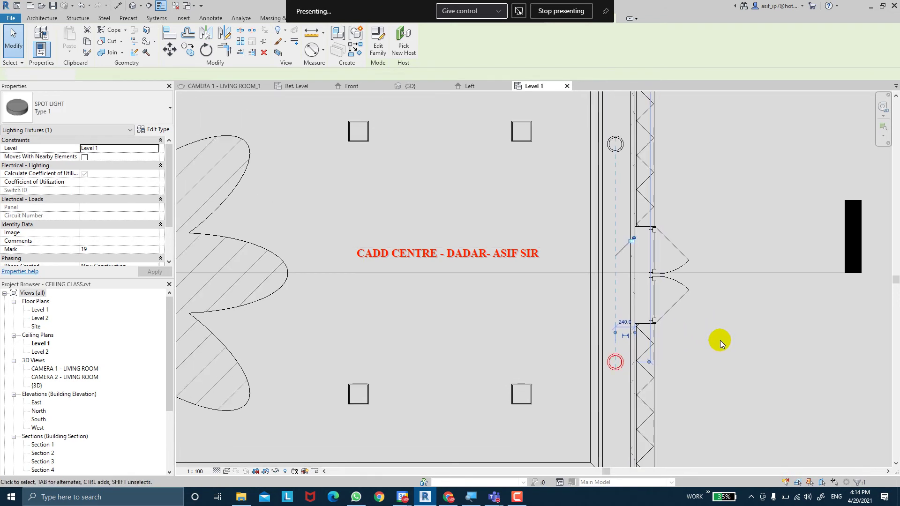
{"action": "key", "text": "Escape"}
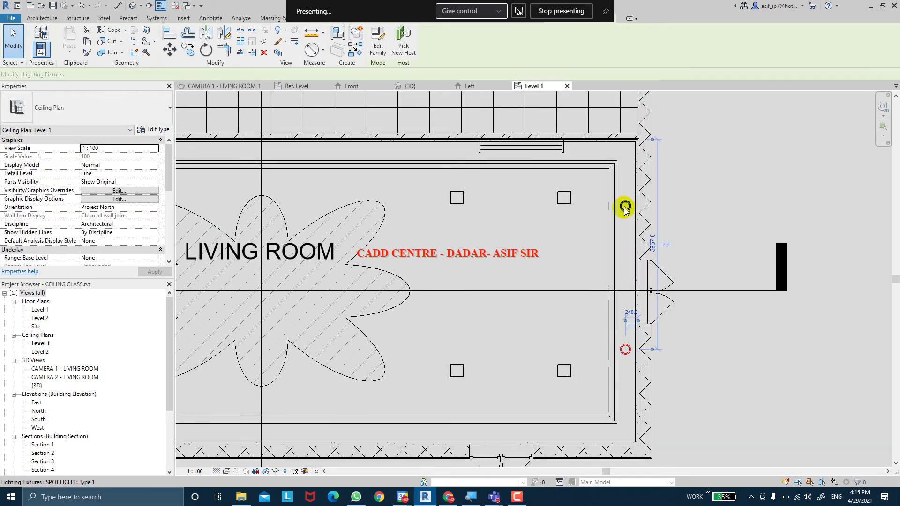
Step: Copy the upper spot light further down the right wall and check the layout
{"action": "left_click", "coordinate": [625, 206]}
{"action": "left_click_drag", "start_coordinate": [623, 207], "coordinate": [625, 249], "text": "ctrl"}
{"action": "key", "text": "Escape"}
{"action": "middle_click_drag", "start_coordinate": [698, 231], "coordinate": [659, 215]}
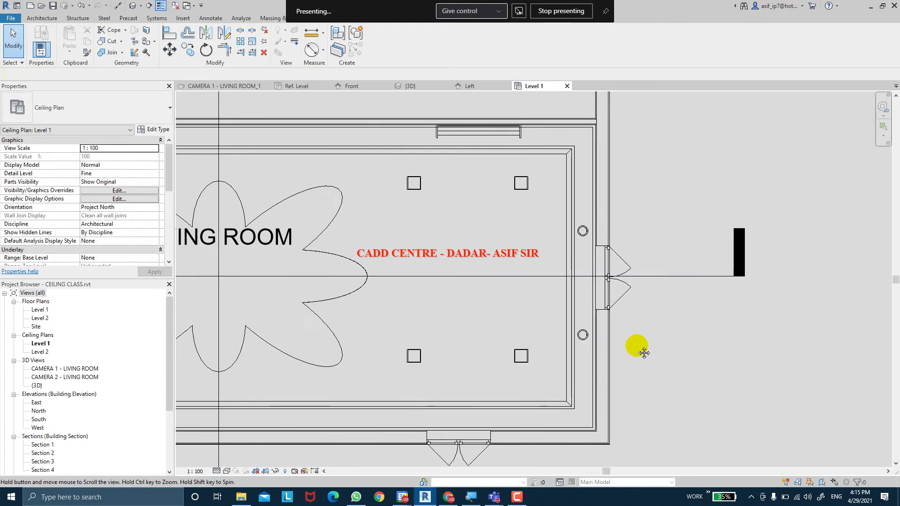
{"action": "middle_click_drag", "start_coordinate": [634, 346], "coordinate": [631, 345]}
{"action": "left_click", "coordinate": [581, 333]}
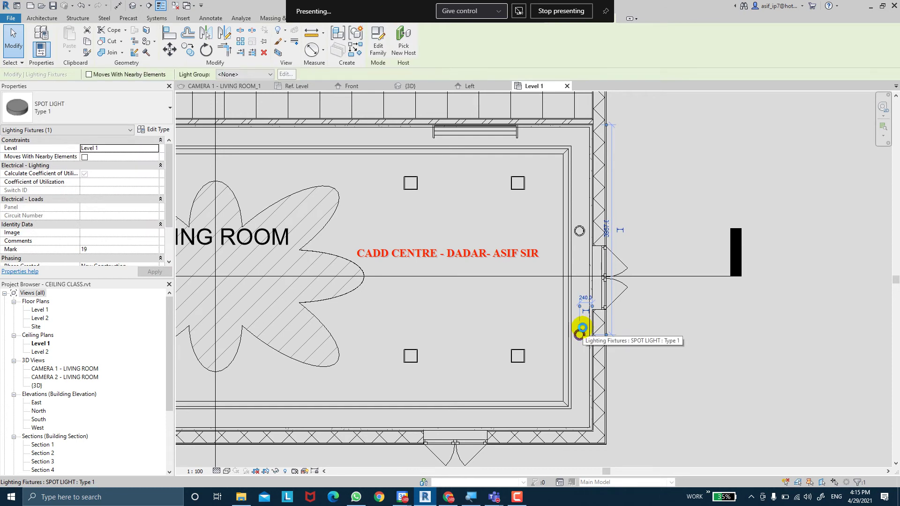
{"action": "key", "text": "Escape"}
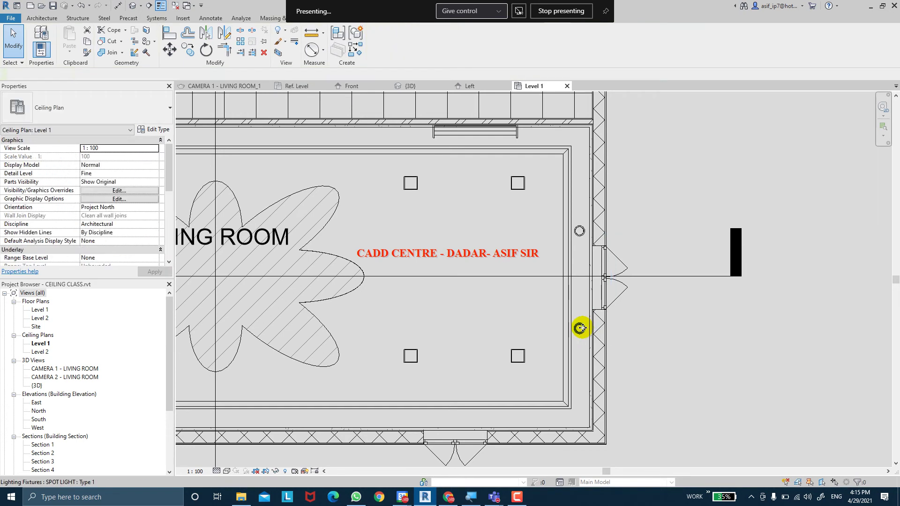
{"action": "scroll", "coordinate": [14, 403], "scroll_direction": "down", "scroll_amount": 4}
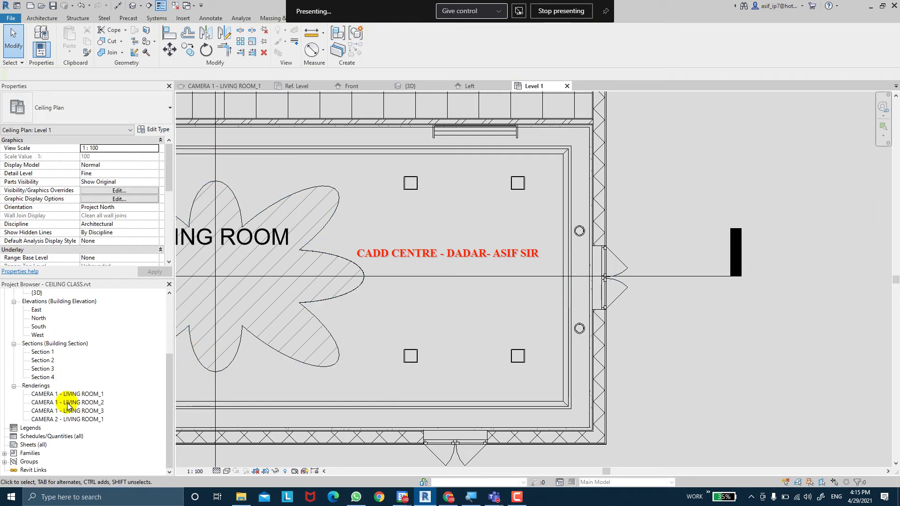
{"action": "scroll", "coordinate": [16, 385], "scroll_direction": "up", "scroll_amount": 2}
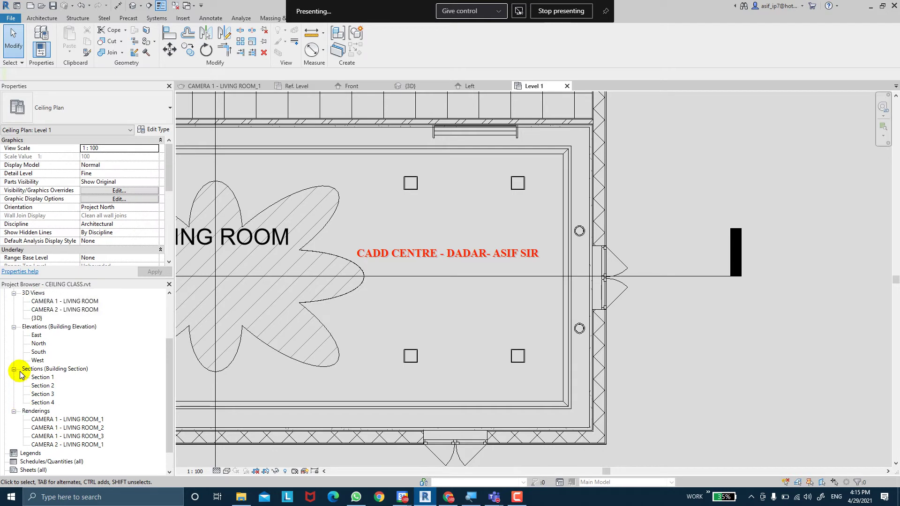
Step: Open the CAMERA 1 - LIVING ROOM view and its Rendering settings
{"action": "double_click", "coordinate": [55, 310]}
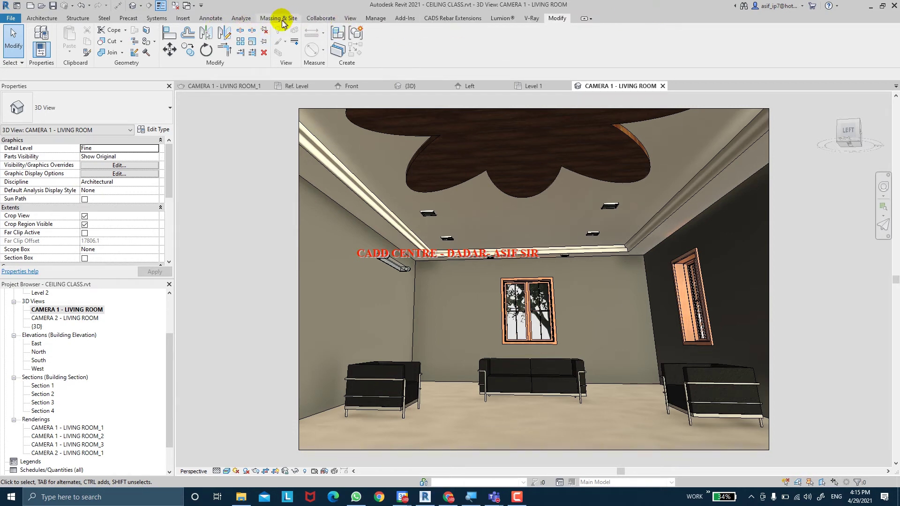
{"action": "left_click", "coordinate": [350, 18]}
{"action": "left_click", "coordinate": [225, 59]}
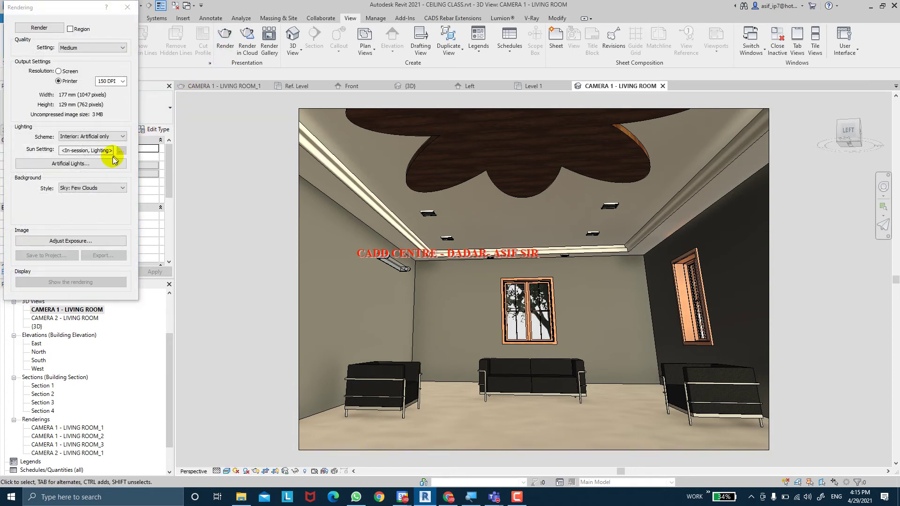
Step: Switch off 15 WALL TUBE LIGHT in Artificial Lights, leaving spot lights 18 and 19 on
{"action": "left_click", "coordinate": [58, 163]}
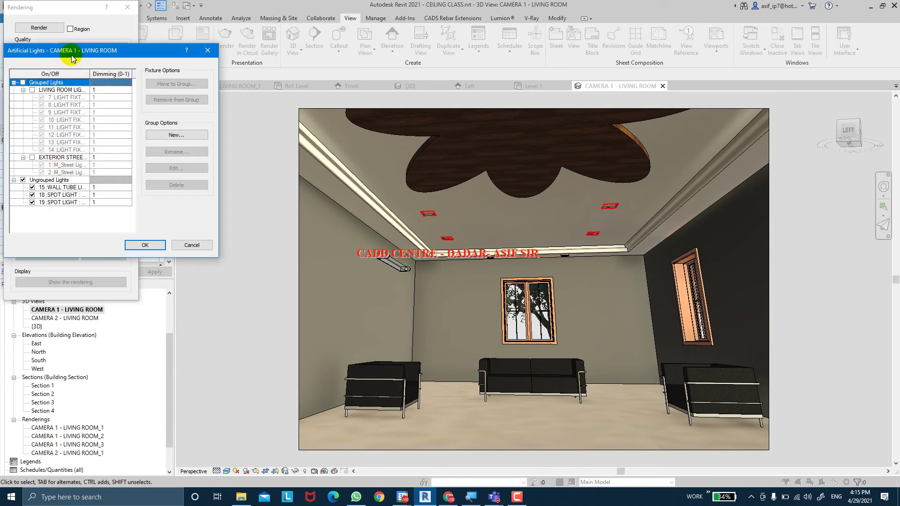
{"action": "left_click_drag", "start_coordinate": [71, 53], "coordinate": [231, 65]}
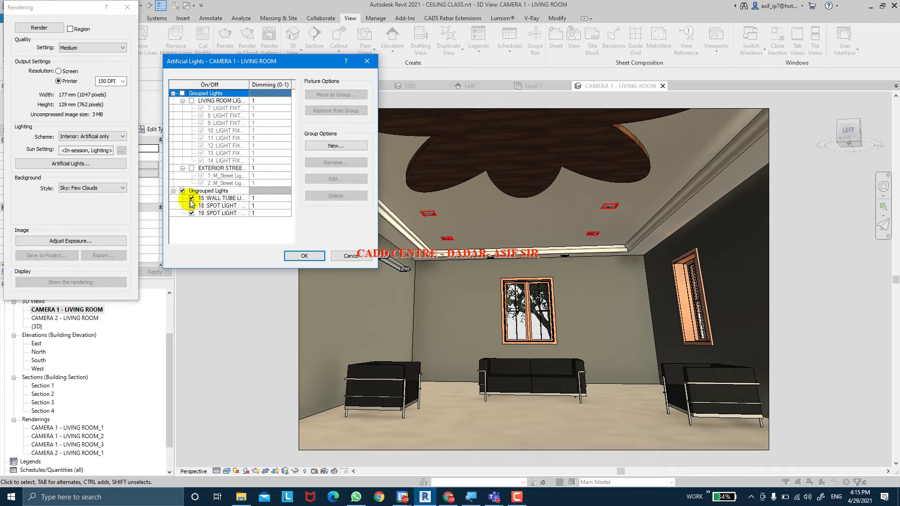
{"action": "left_click", "coordinate": [191, 199]}
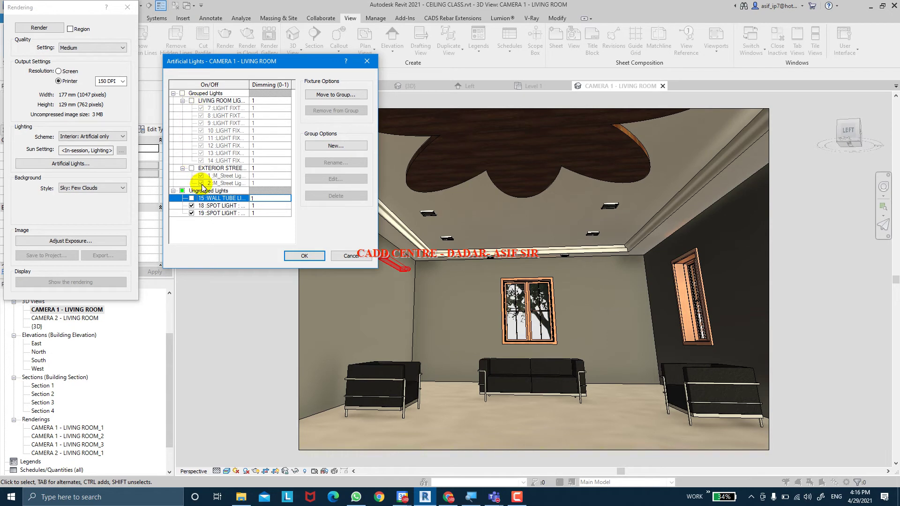
{"action": "left_click", "coordinate": [319, 260]}
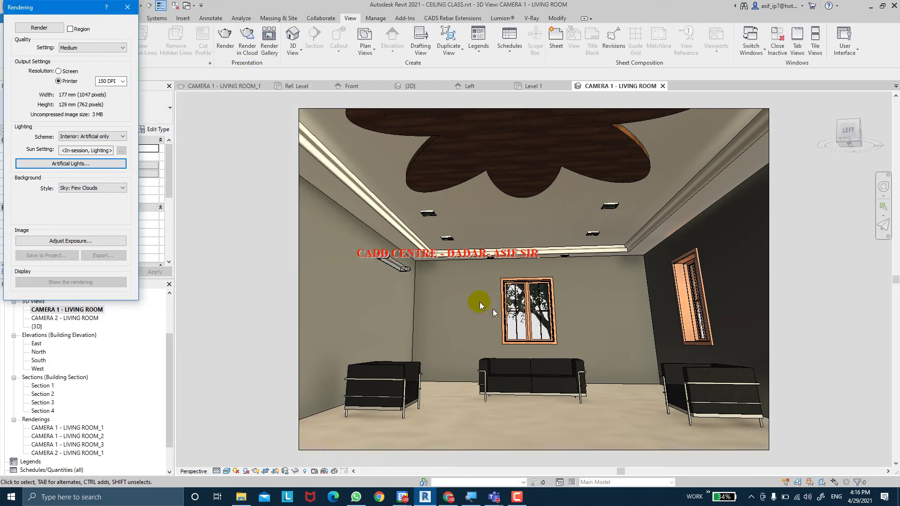
Step: Render CAMERA 1 - LIVING ROOM at Medium quality with Interior: Artificial only lighting
{"action": "left_click", "coordinate": [42, 29]}
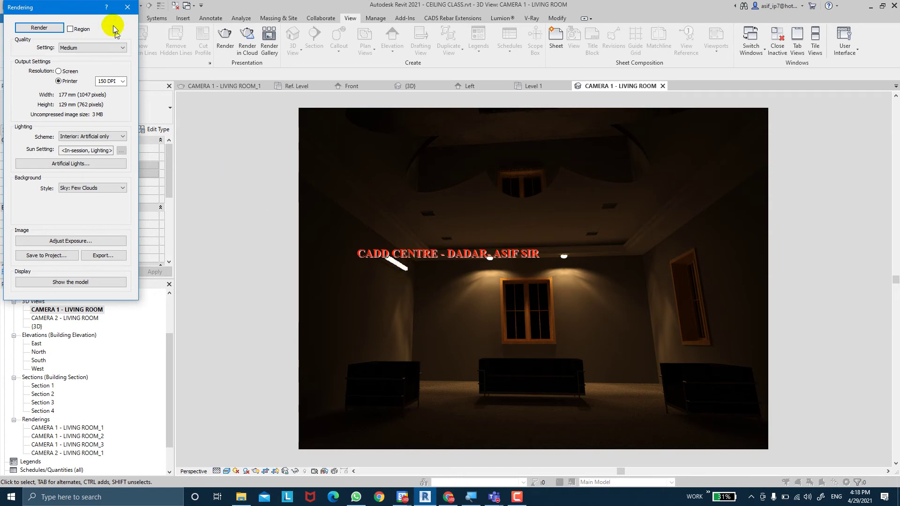
Step: Turn off Self Illumination on the wall tube light's AR-GLASS-TUBE glass material
{"action": "left_click", "coordinate": [127, 7]}
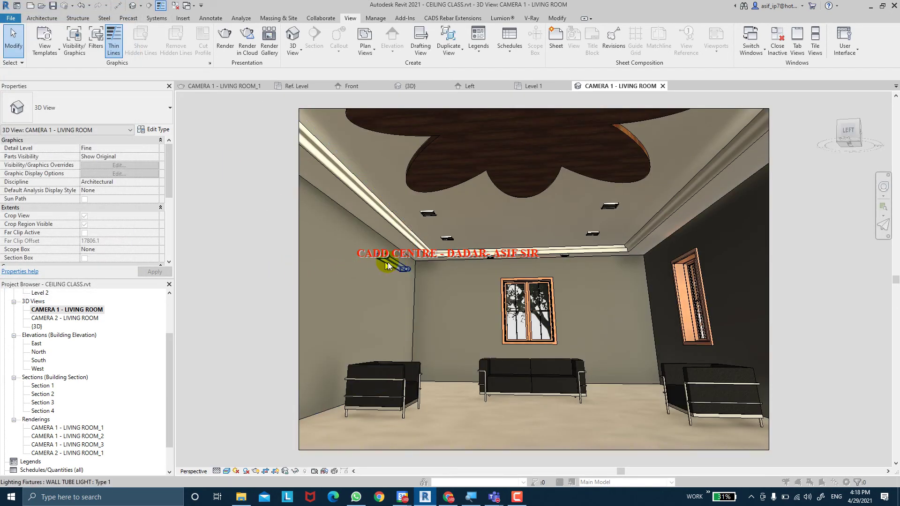
{"action": "left_click", "coordinate": [387, 265]}
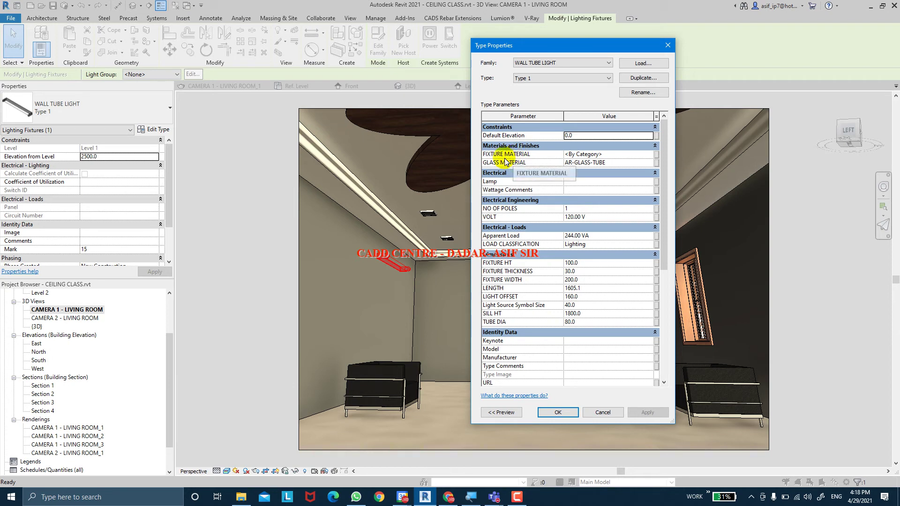
{"action": "left_click", "coordinate": [649, 164]}
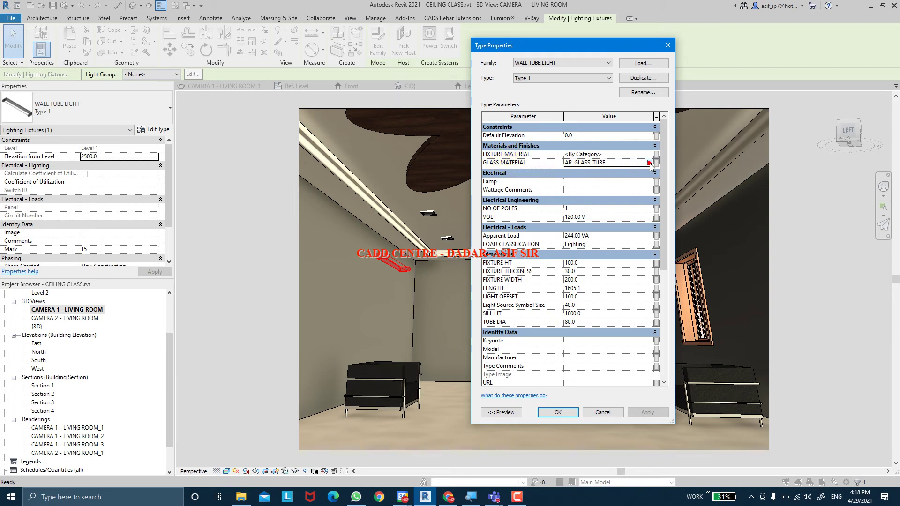
{"action": "left_click", "coordinate": [651, 163]}
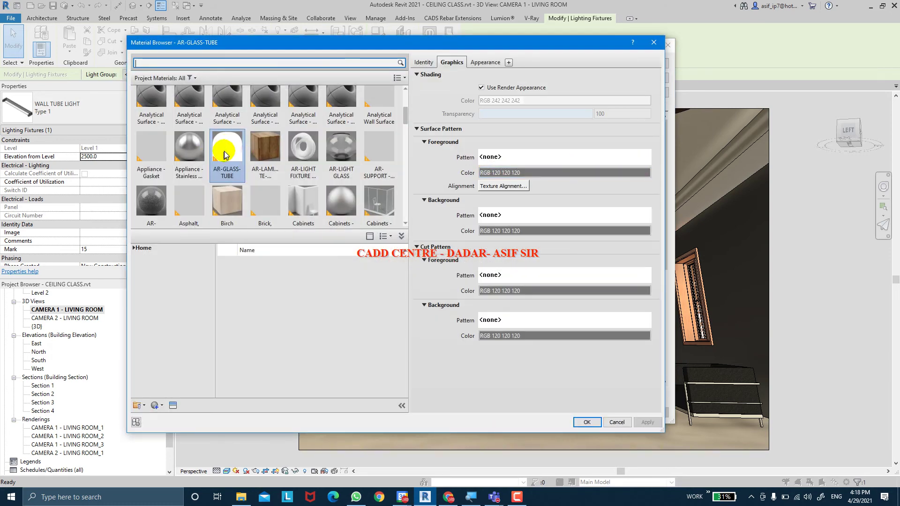
{"action": "scroll", "coordinate": [234, 145], "scroll_direction": "down", "scroll_amount": 1}
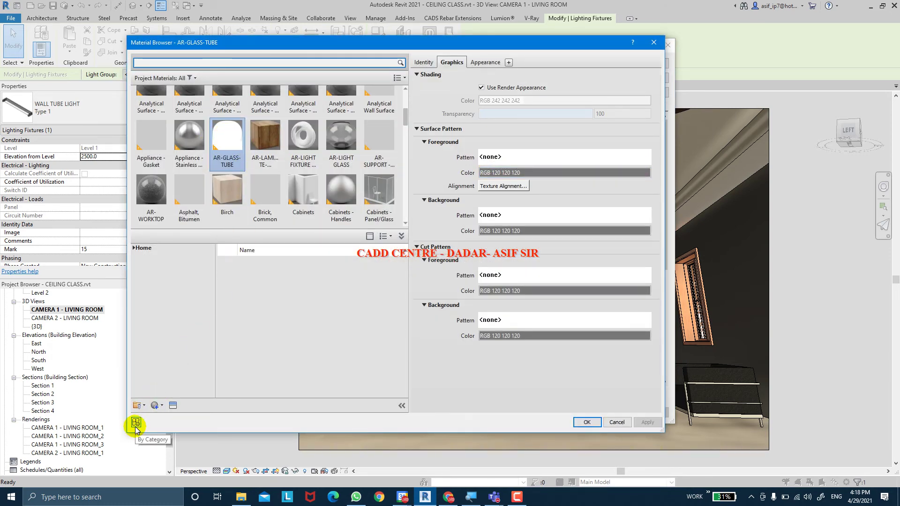
{"action": "left_click", "coordinate": [488, 64]}
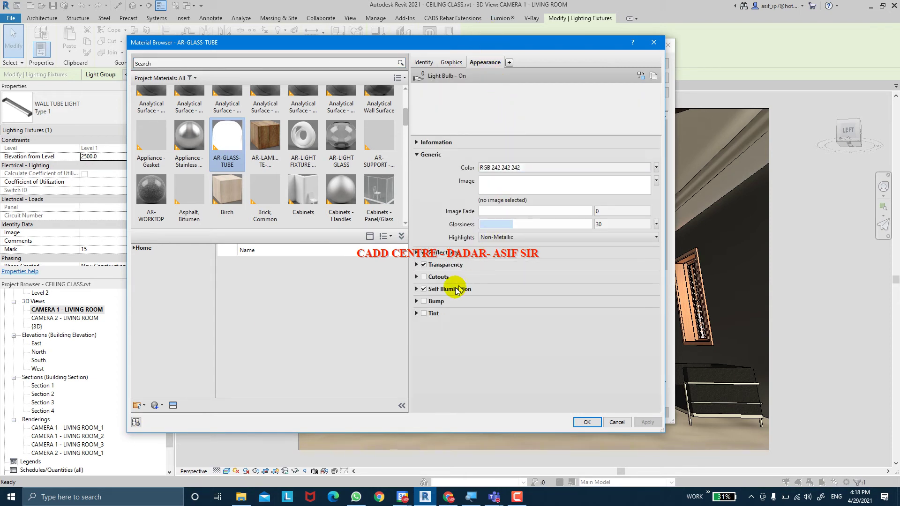
{"action": "left_click", "coordinate": [423, 289]}
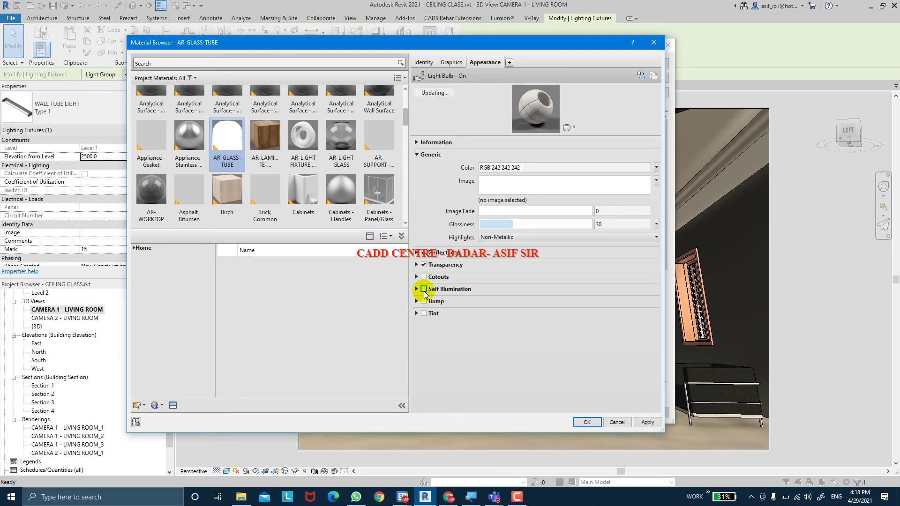
{"action": "left_click", "coordinate": [639, 423]}
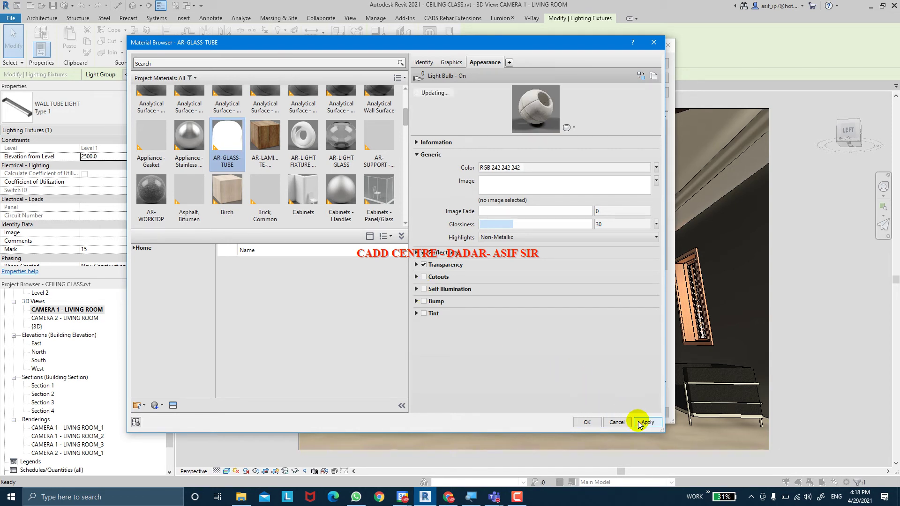
{"action": "left_click", "coordinate": [232, 135]}
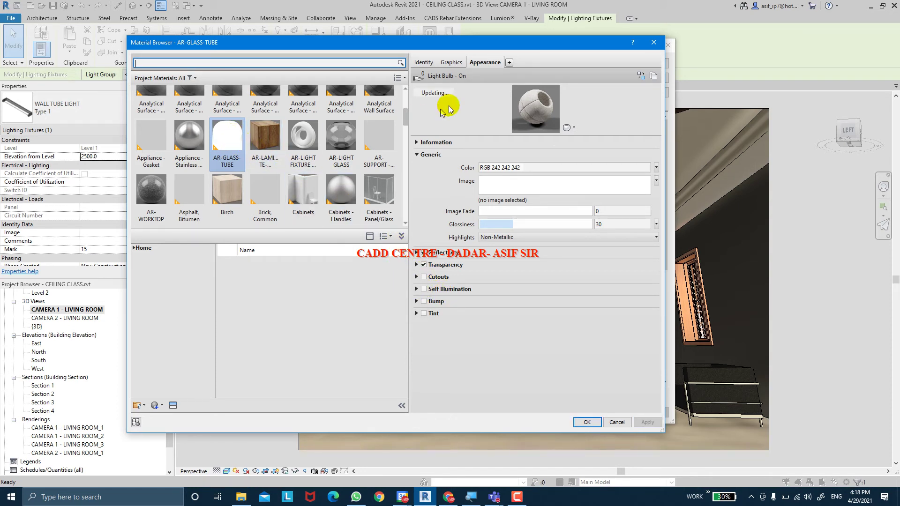
{"action": "left_click", "coordinate": [588, 422]}
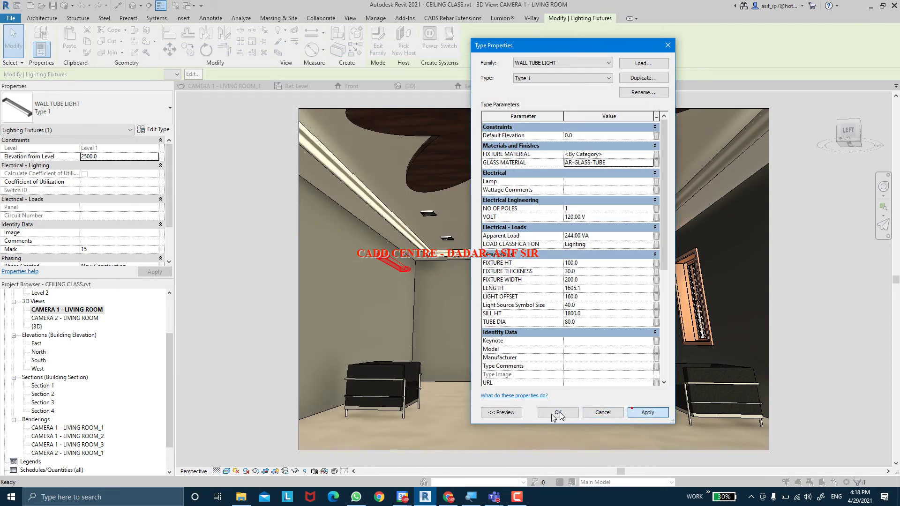
{"action": "left_click", "coordinate": [550, 414]}
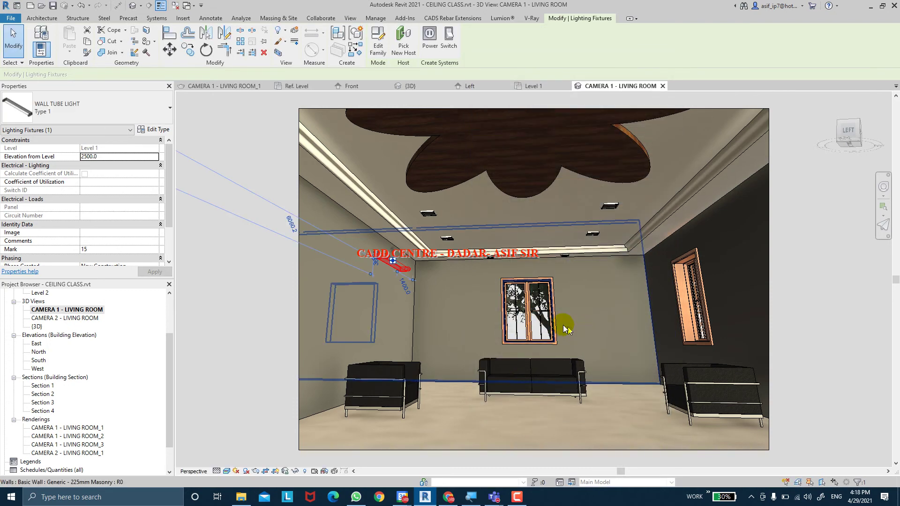
Step: Reopen the CAMERA 1 render settings, keeping 15 WALL TUBE LIGHT switched off under Artificial Lights
{"action": "left_click", "coordinate": [349, 19]}
{"action": "left_click", "coordinate": [225, 38]}
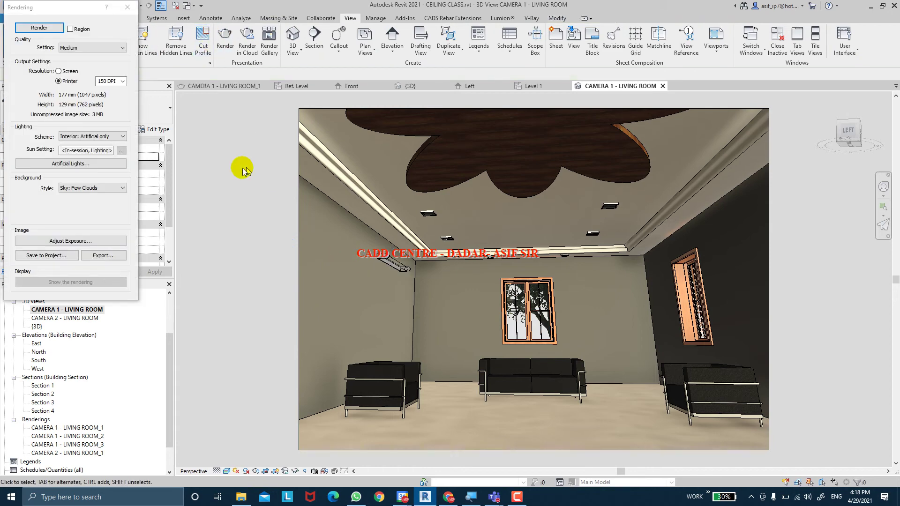
{"action": "left_click", "coordinate": [86, 162]}
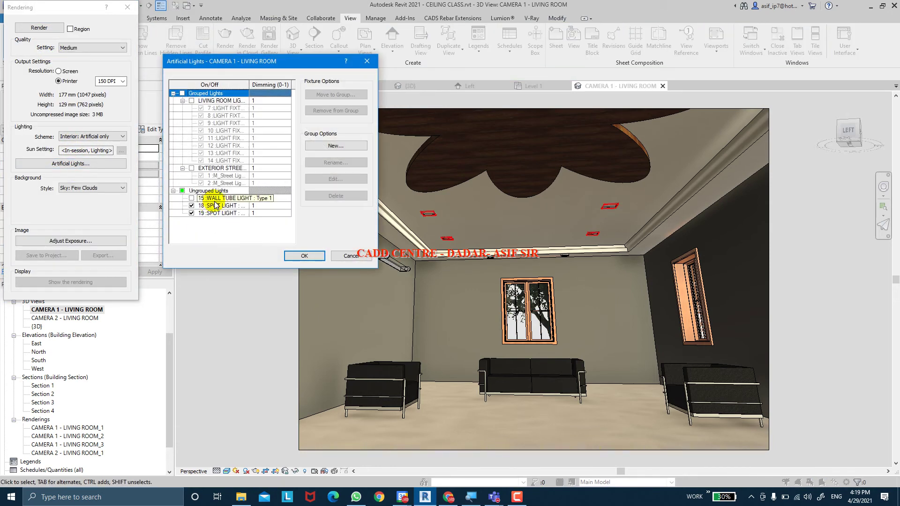
{"action": "left_click", "coordinate": [192, 198]}
{"action": "left_click", "coordinate": [304, 256]}
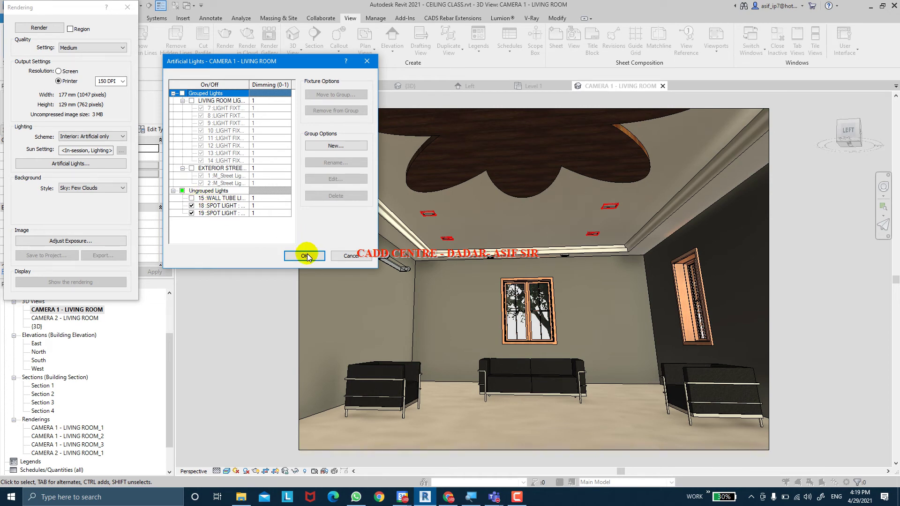
{"action": "left_click", "coordinate": [40, 27]}
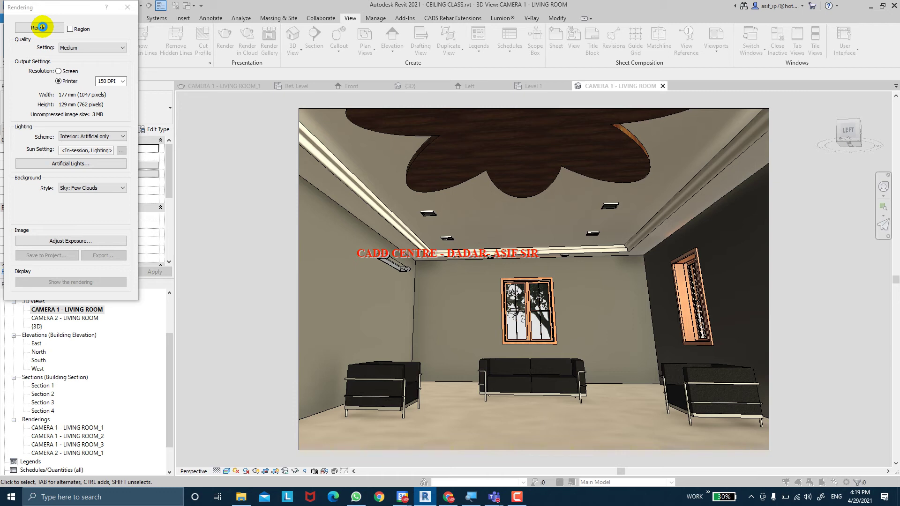
Step: Render CAMERA 1 - LIVING ROOM using the Interior: Artificial only lighting scheme
{"action": "left_click", "coordinate": [43, 27]}
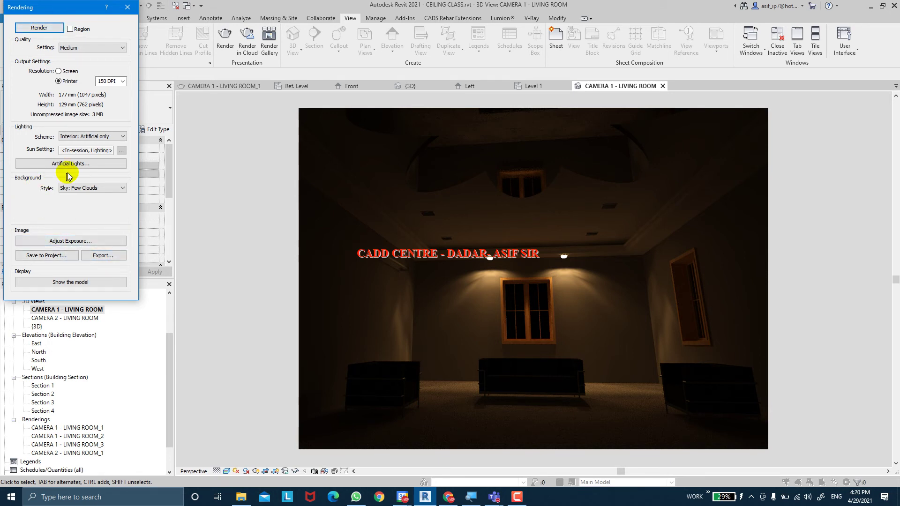
Step: Export the render as a Desktop JPEG and save it to the project as CAMERA 1 - LIVING ROOM_4
{"action": "left_click", "coordinate": [102, 258]}
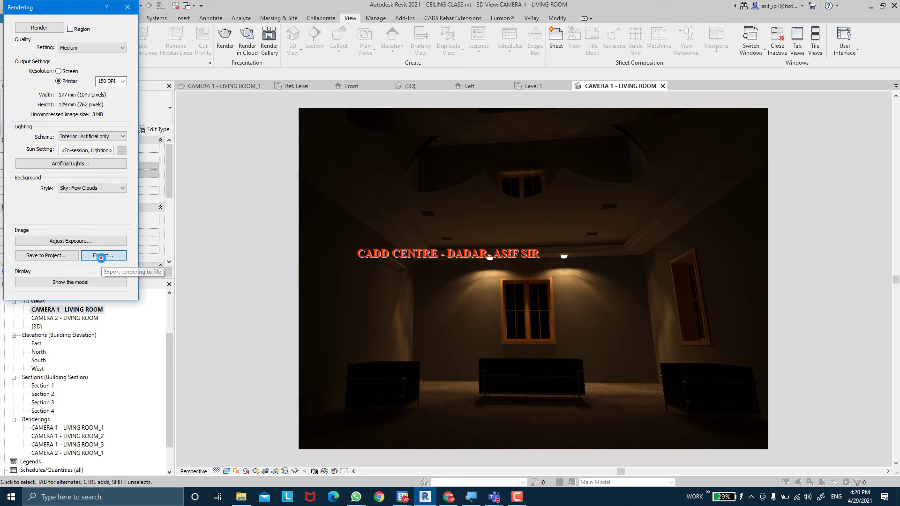
{"action": "left_click", "coordinate": [155, 251]}
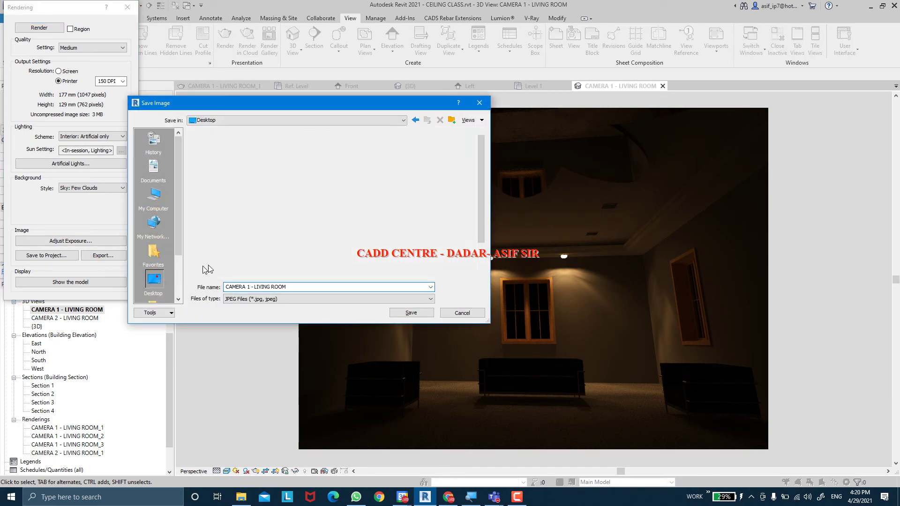
{"action": "left_click", "coordinate": [154, 281]}
{"action": "left_click", "coordinate": [411, 313]}
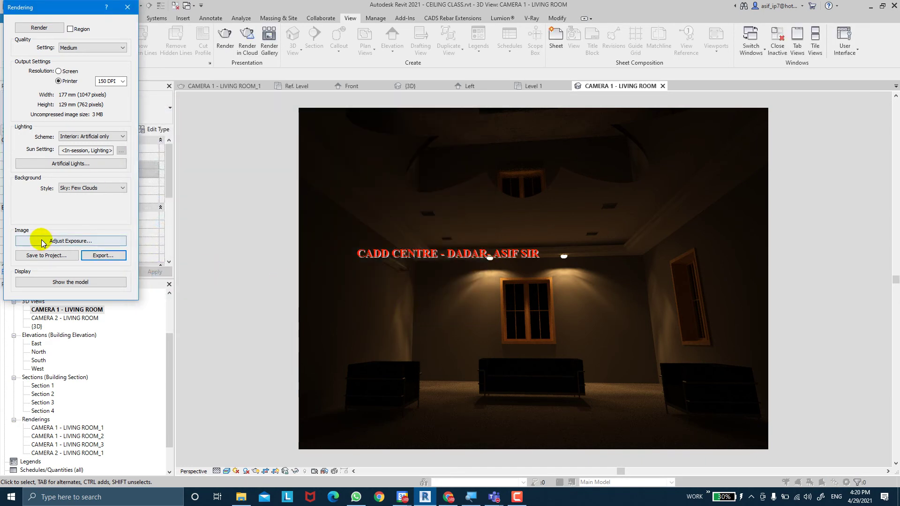
{"action": "left_click", "coordinate": [45, 256]}
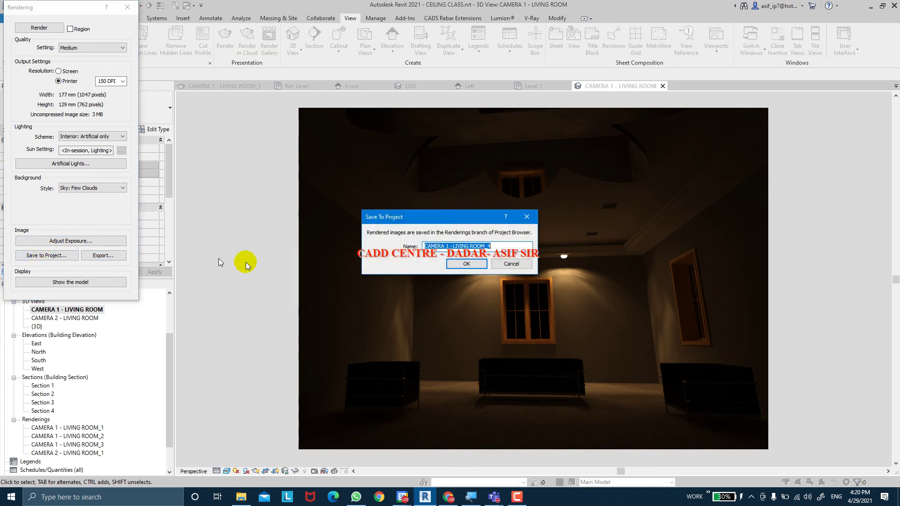
{"action": "left_click", "coordinate": [465, 263]}
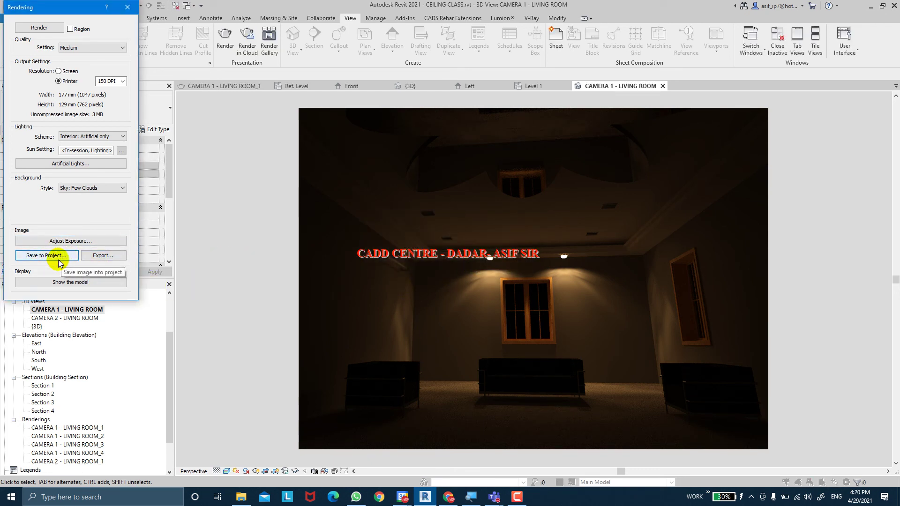
{"action": "left_click", "coordinate": [127, 7]}
Step: Open the saved renderings CAMERA 1 - LIVING ROOM_1 through _4 one after another
{"action": "double_click", "coordinate": [89, 428]}
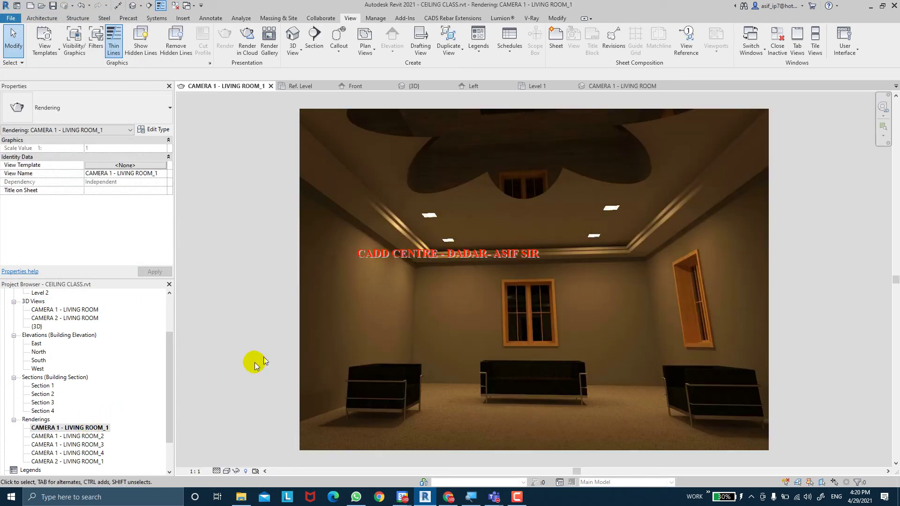
{"action": "double_click", "coordinate": [91, 435]}
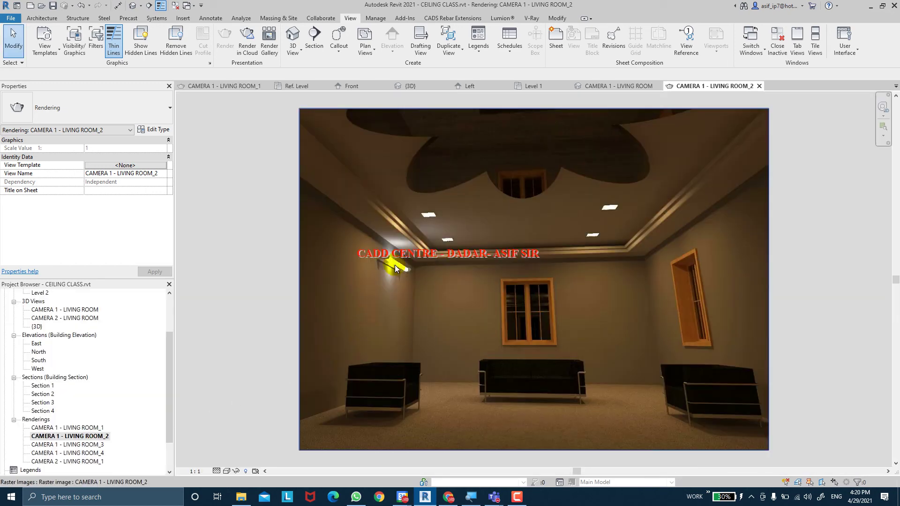
{"action": "double_click", "coordinate": [65, 444]}
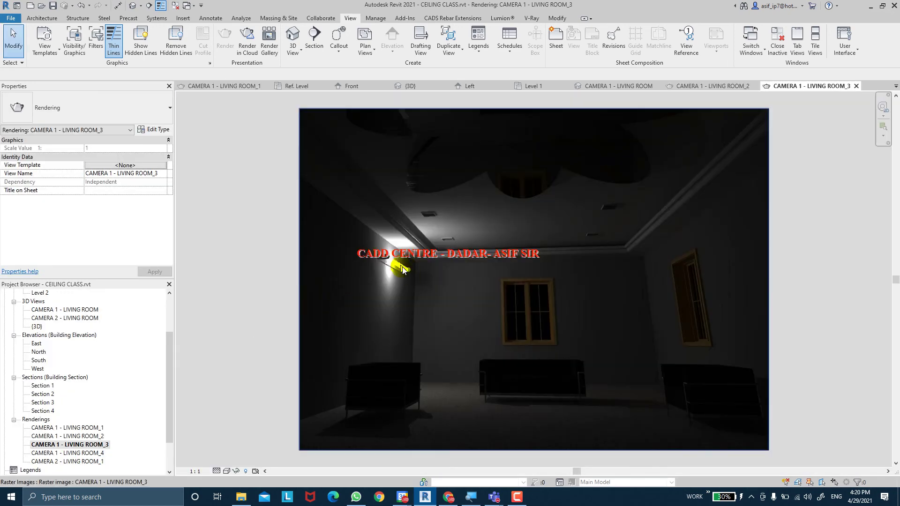
{"action": "double_click", "coordinate": [89, 453]}
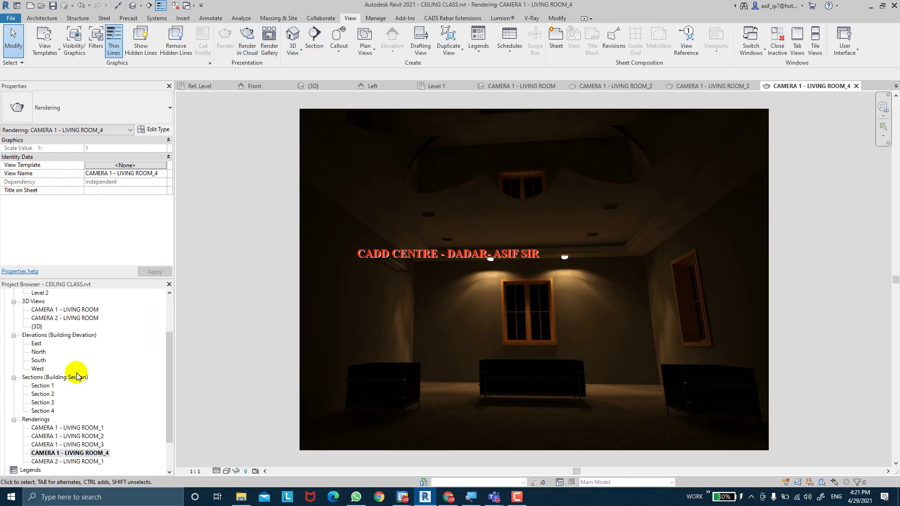
Step: Reopen the CAMERA 1 - LIVING ROOM 3D view from the Project Browser
{"action": "scroll", "coordinate": [77, 376], "scroll_direction": "up", "scroll_amount": 2}
{"action": "scroll", "coordinate": [70, 389], "scroll_direction": "down", "scroll_amount": 2}
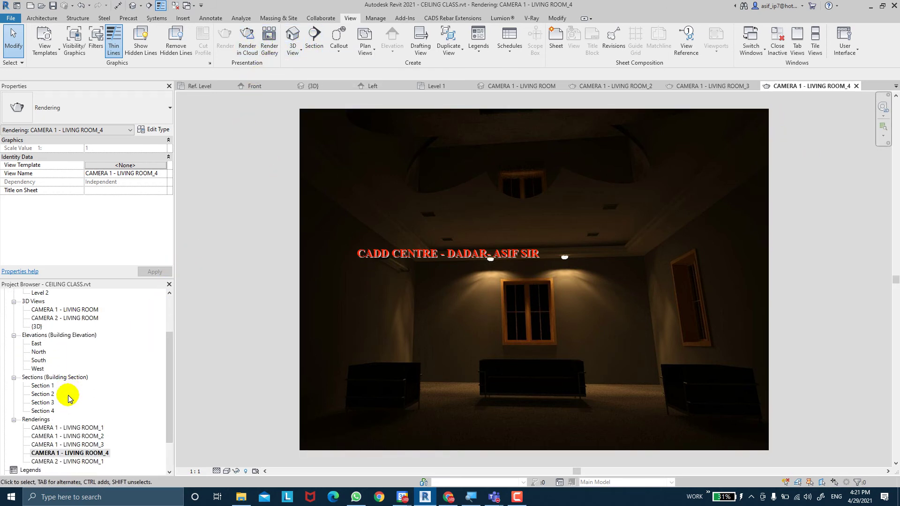
{"action": "scroll", "coordinate": [70, 396], "scroll_direction": "down", "scroll_amount": 3}
{"action": "scroll", "coordinate": [54, 349], "scroll_direction": "up", "scroll_amount": 2}
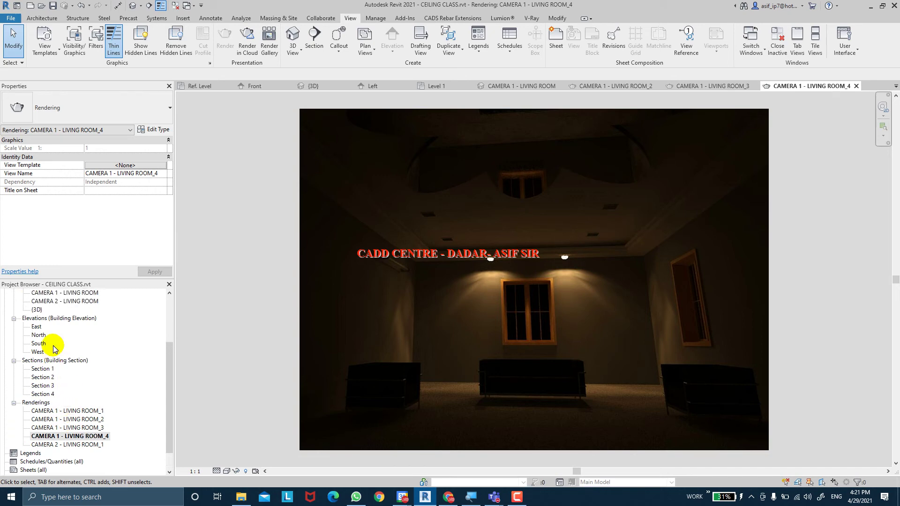
{"action": "scroll", "coordinate": [55, 349], "scroll_direction": "up", "scroll_amount": 2}
{"action": "double_click", "coordinate": [61, 309]}
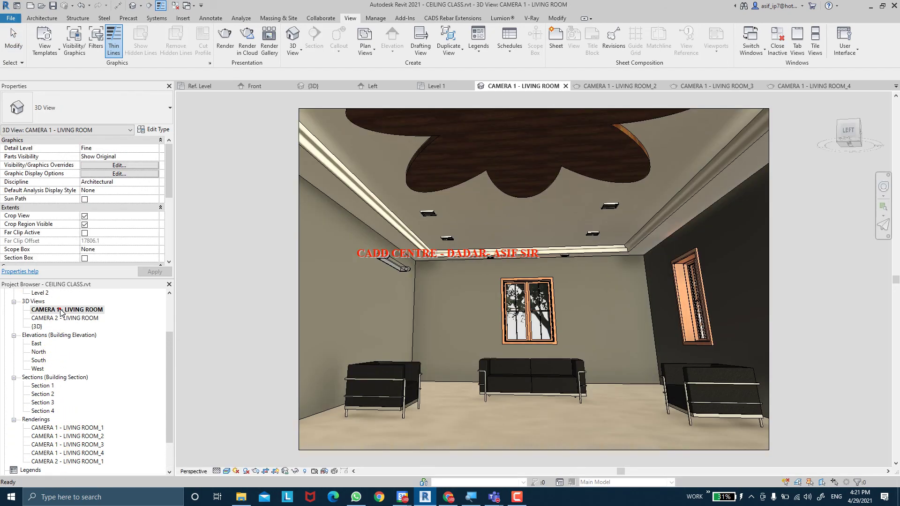
Step: Turn on Dim Glow self-illumination for the wall tube light's AR-GLASS-TUBE glass material
{"action": "left_click", "coordinate": [378, 261]}
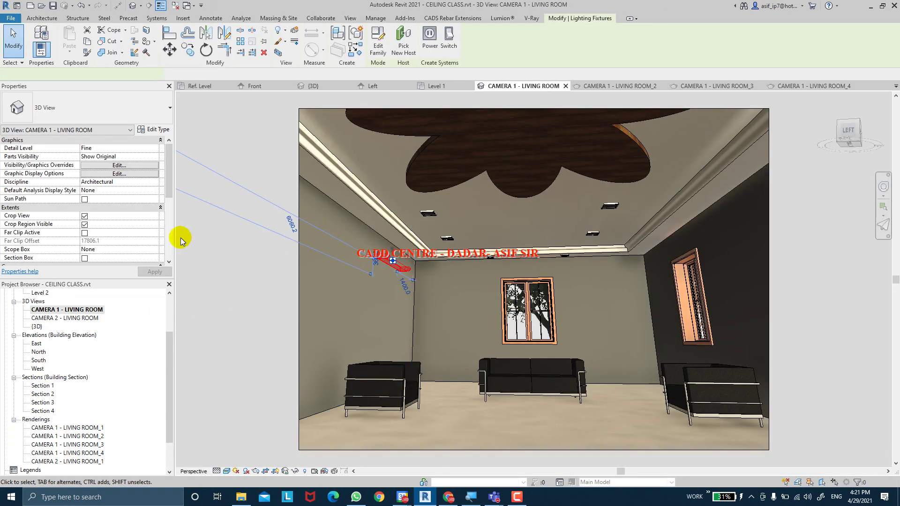
{"action": "left_click", "coordinate": [153, 130]}
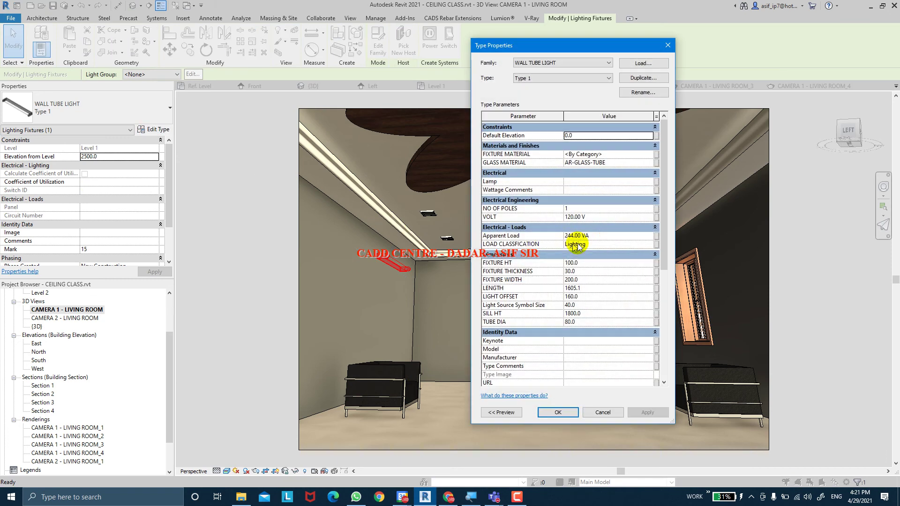
{"action": "left_click", "coordinate": [648, 165]}
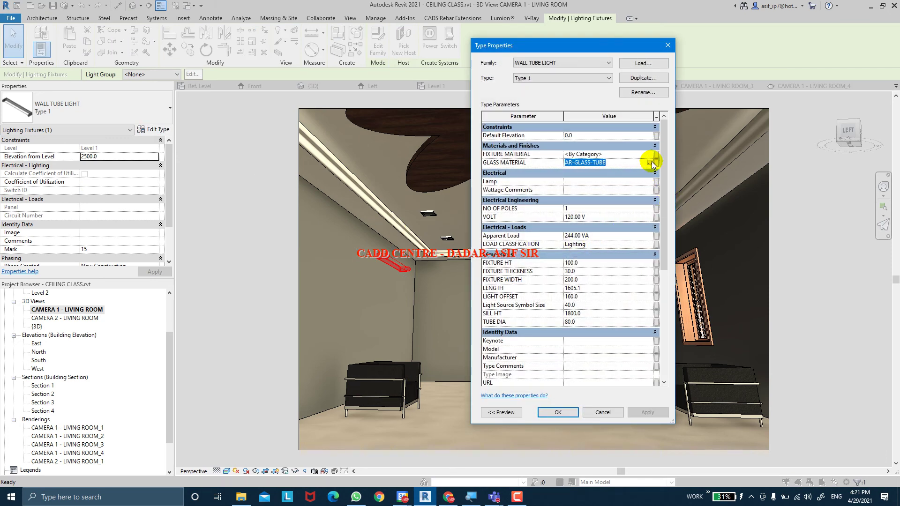
{"action": "left_click", "coordinate": [649, 164]}
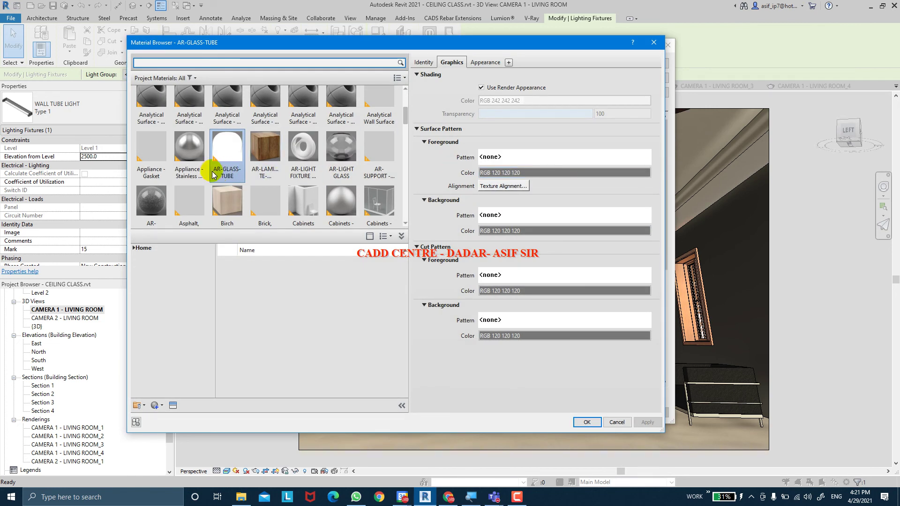
{"action": "left_click", "coordinate": [485, 63]}
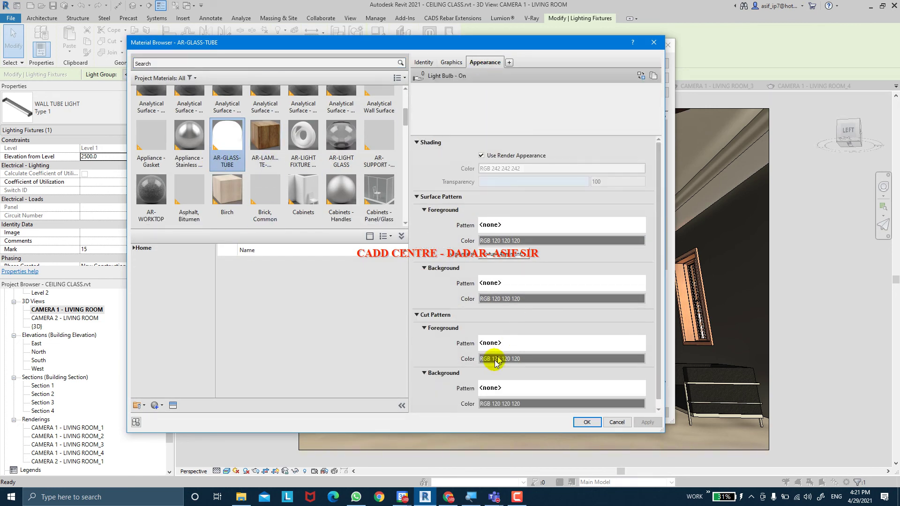
{"action": "left_click", "coordinate": [416, 289]}
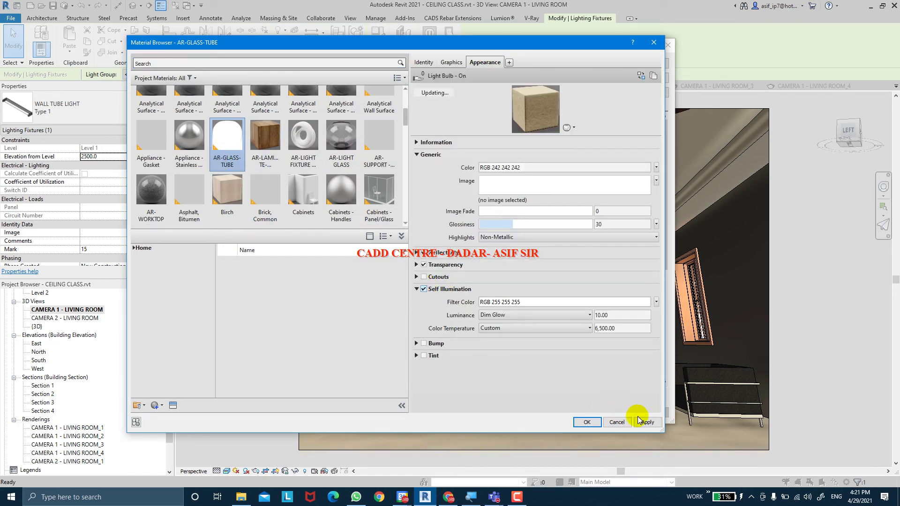
{"action": "left_click", "coordinate": [592, 423]}
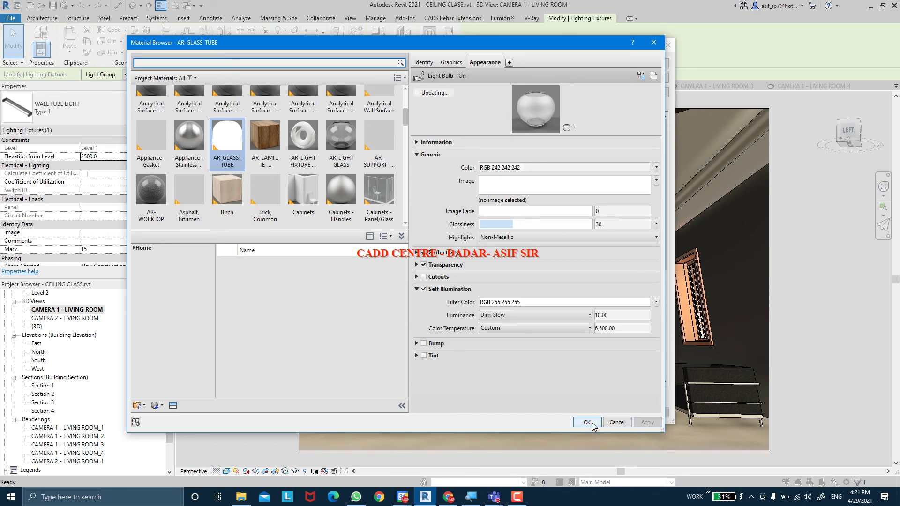
{"action": "left_click", "coordinate": [588, 422]}
{"action": "left_click", "coordinate": [642, 413]}
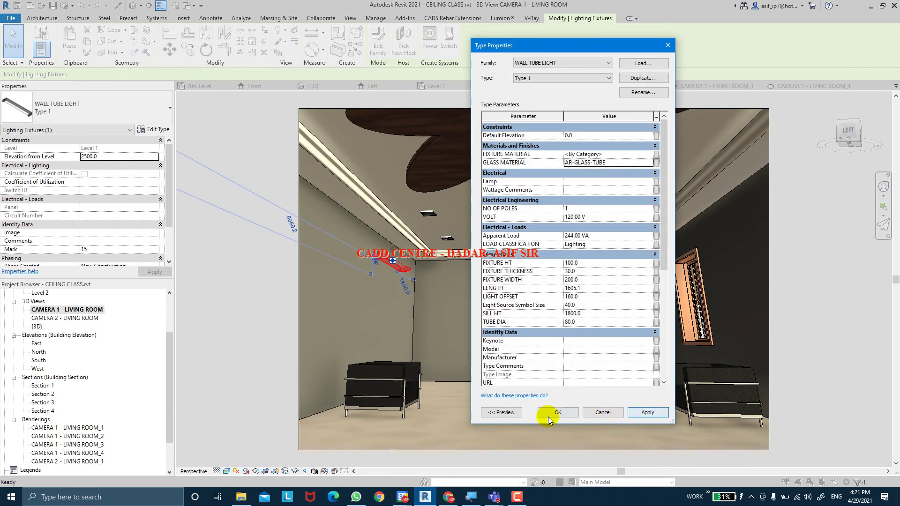
{"action": "left_click", "coordinate": [559, 415]}
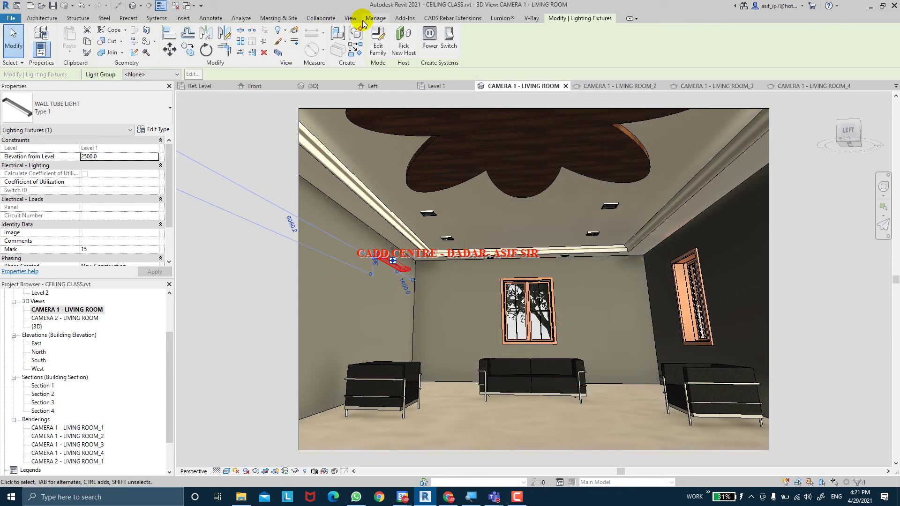
{"action": "left_click", "coordinate": [350, 18]}
Step: Switch on 15 WALL TUBE LIGHT and the LIVING ROOM LIGHTS group for rendering, leaving street lights off
{"action": "left_click", "coordinate": [230, 53]}
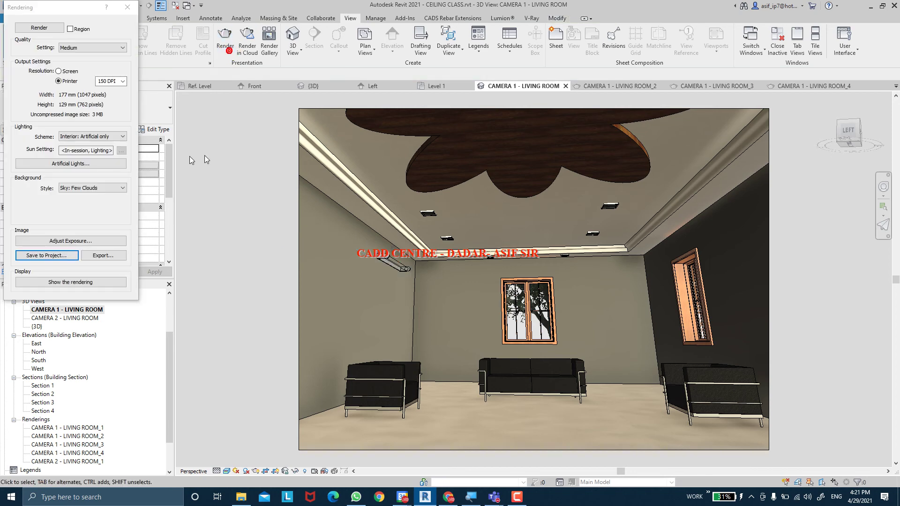
{"action": "left_click", "coordinate": [70, 164]}
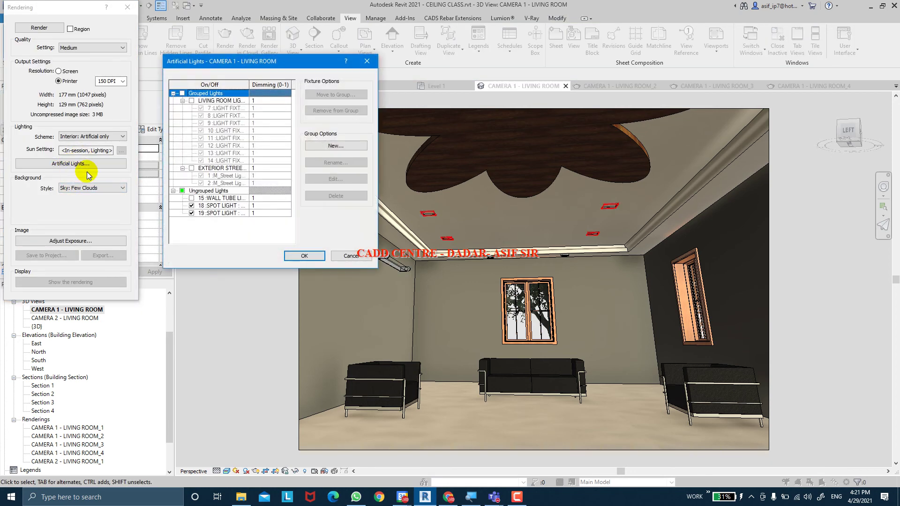
{"action": "left_click", "coordinate": [192, 199]}
{"action": "left_click", "coordinate": [191, 199]}
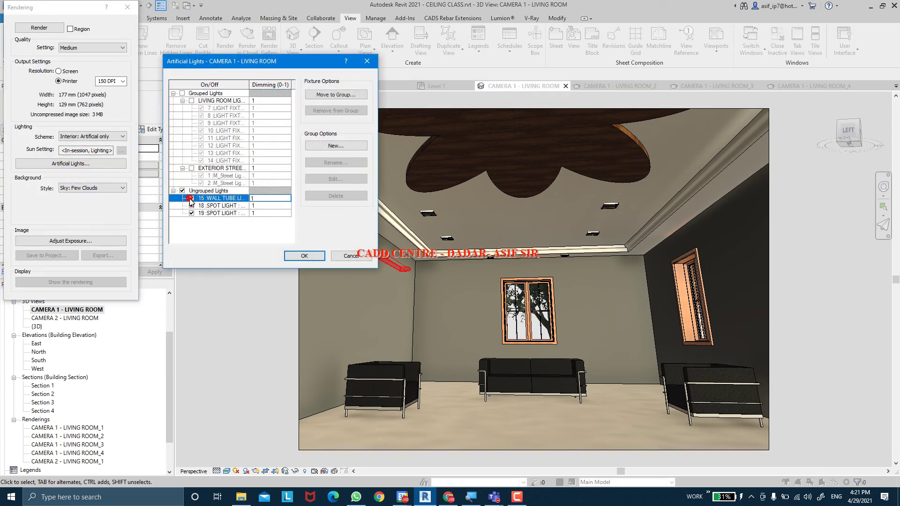
{"action": "left_click", "coordinate": [192, 100]}
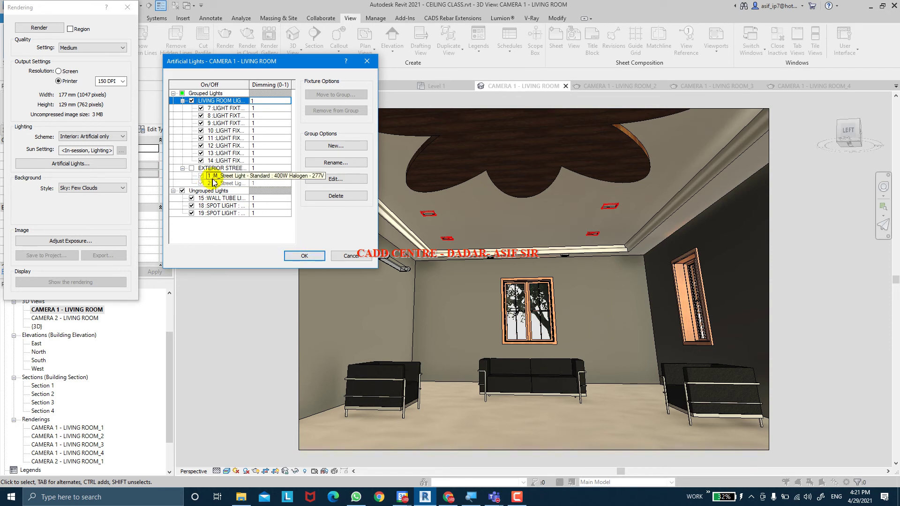
{"action": "left_click", "coordinate": [183, 167]}
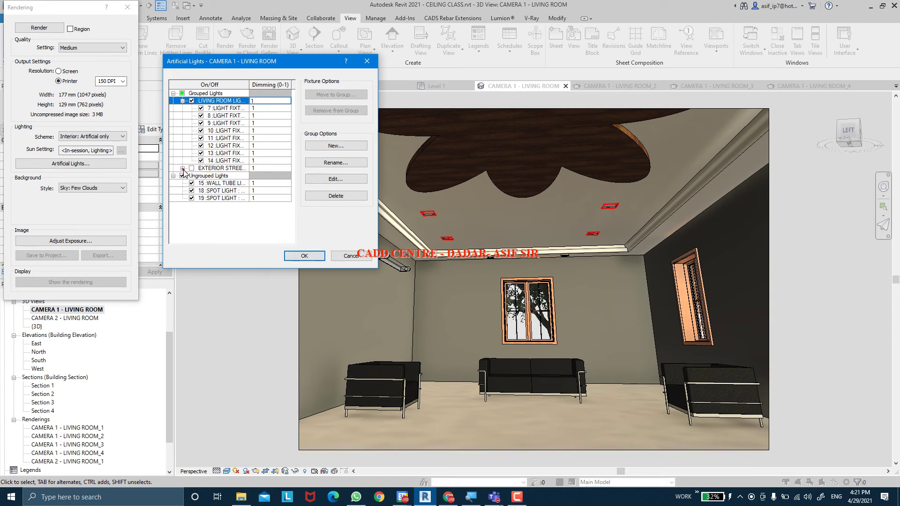
{"action": "left_click", "coordinate": [306, 256]}
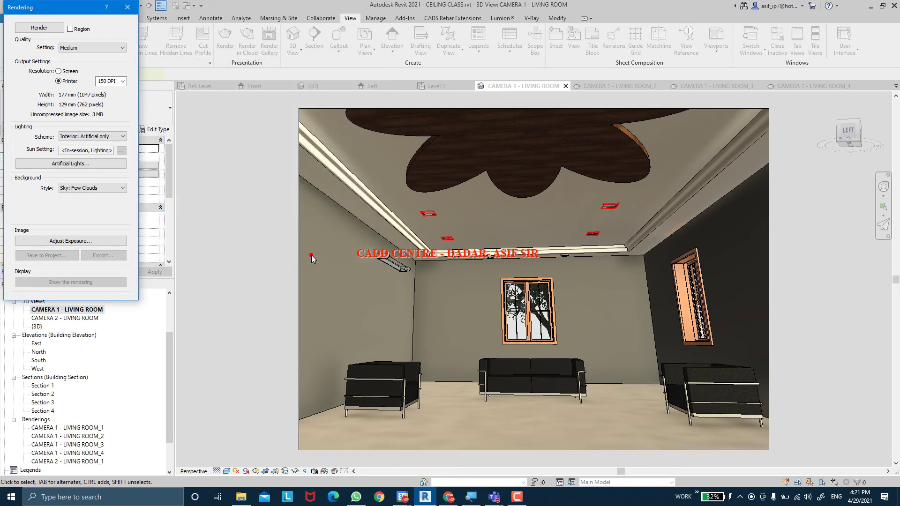
Step: Re-render CAMERA 1 - LIVING ROOM with the wall tube and ceiling lights on
{"action": "left_click", "coordinate": [42, 29]}
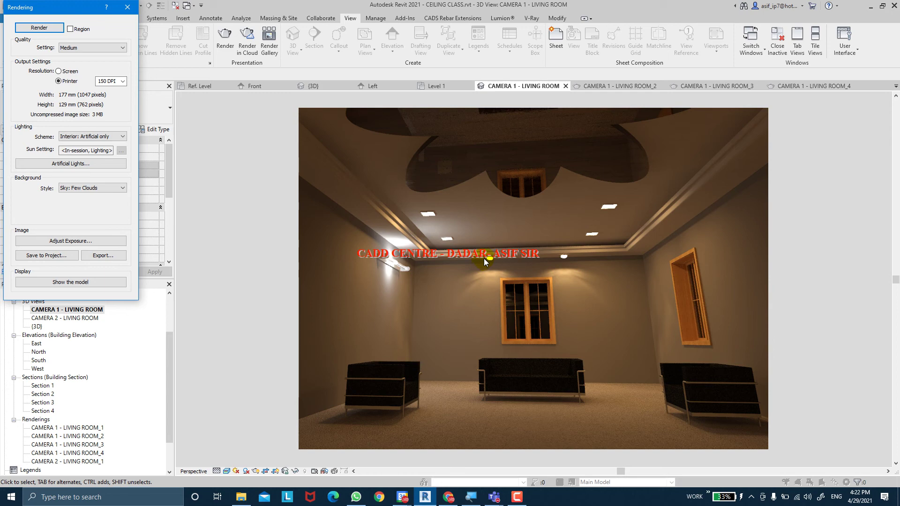
{"action": "scroll", "coordinate": [401, 256], "scroll_direction": "up", "scroll_amount": 2}
{"action": "scroll", "coordinate": [467, 183], "scroll_direction": "down", "scroll_amount": 4}
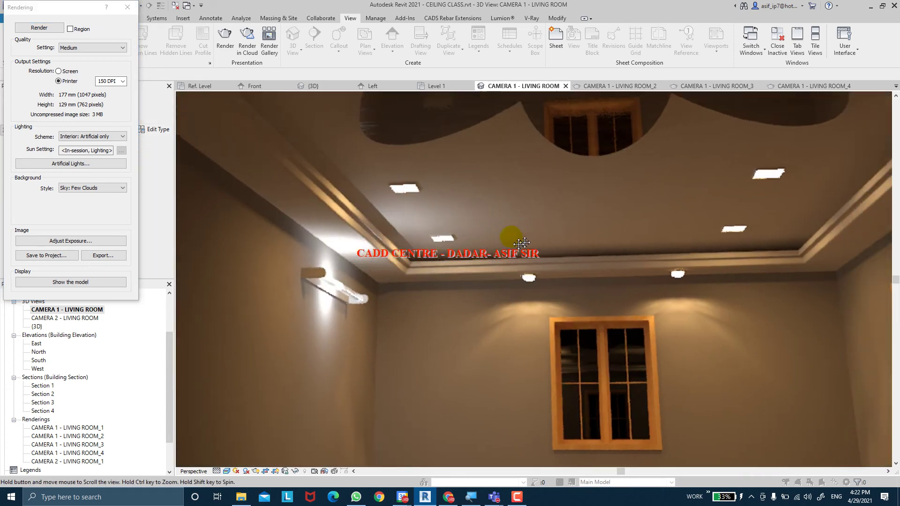
{"action": "scroll", "coordinate": [568, 207], "scroll_direction": "up", "scroll_amount": 3}
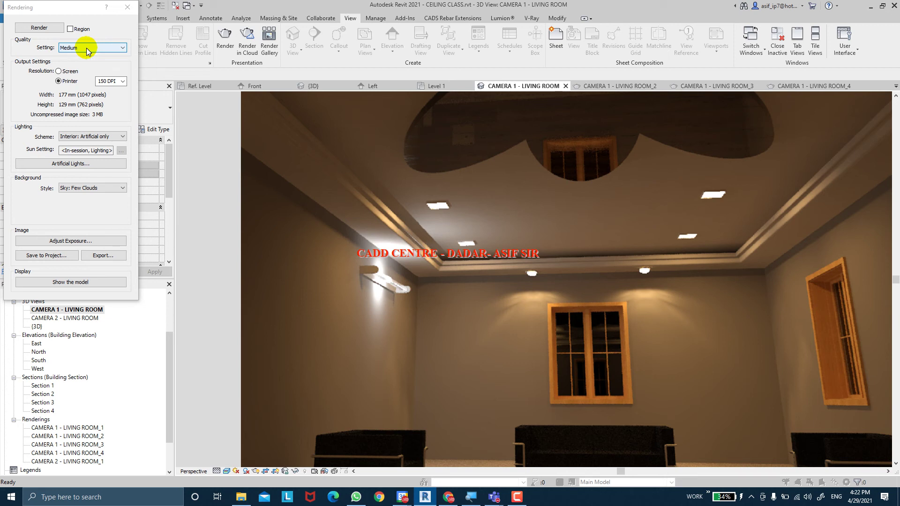
{"action": "scroll", "coordinate": [527, 227], "scroll_direction": "down", "scroll_amount": 4}
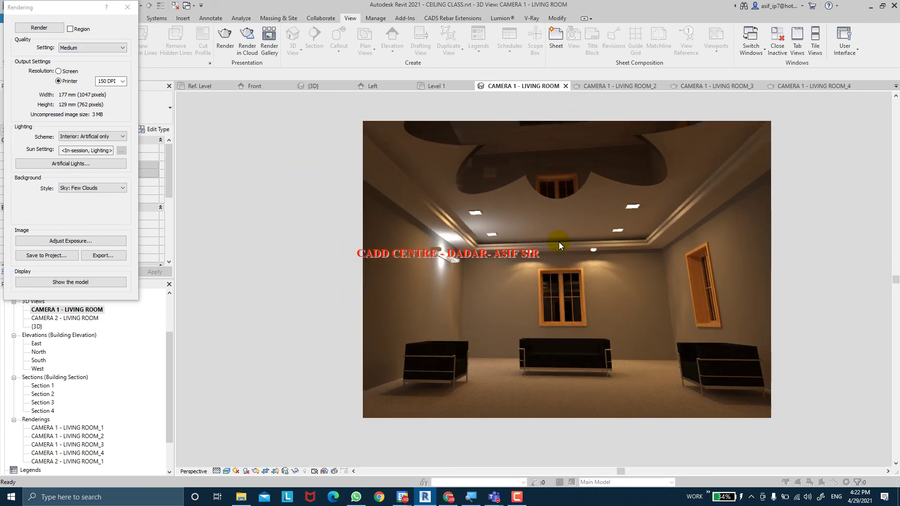
{"action": "scroll", "coordinate": [552, 270], "scroll_direction": "up", "scroll_amount": 2}
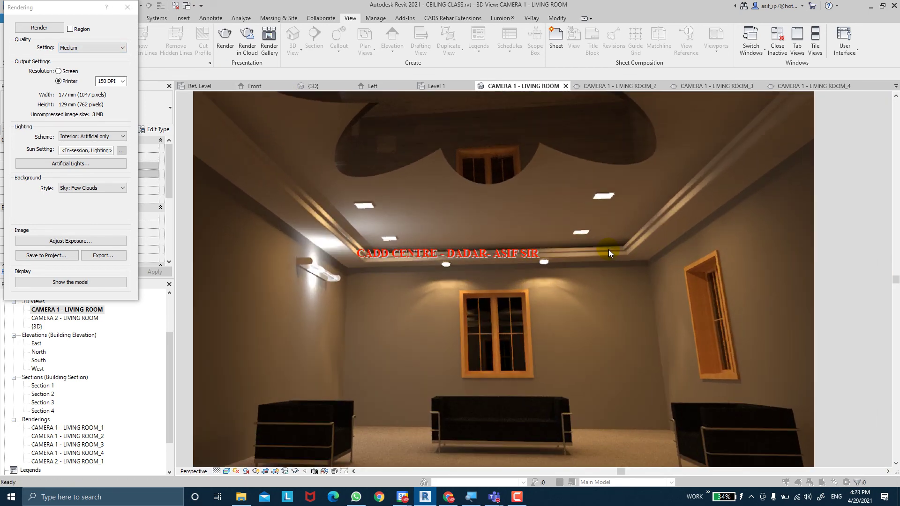
{"action": "middle_click_drag", "start_coordinate": [608, 250], "coordinate": [549, 246]}
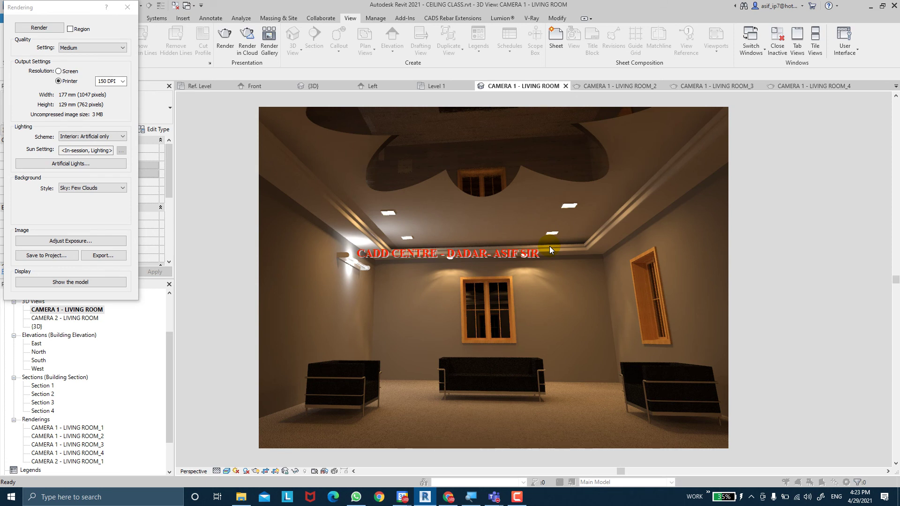
Step: Save the brighter render to the project as CAMERA 1 - LIVING ROOM_5 and export it as a Desktop JPEG
{"action": "left_click", "coordinate": [62, 257]}
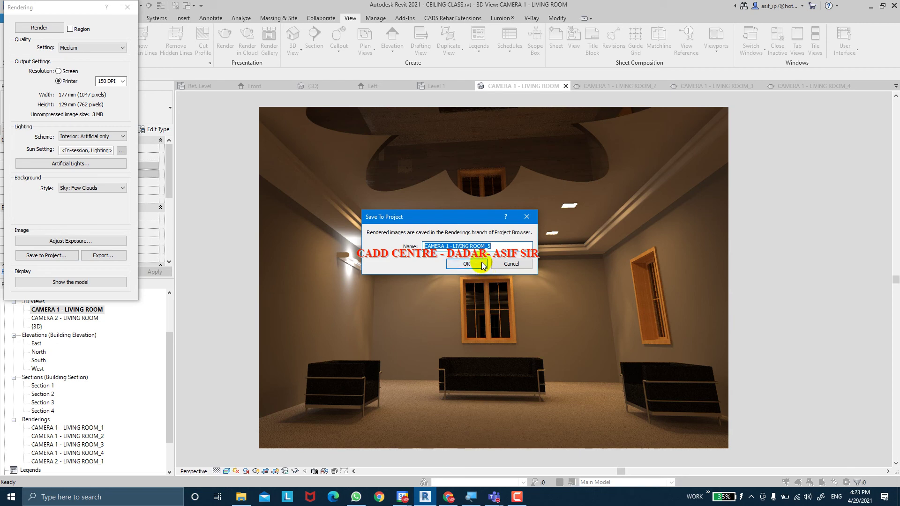
{"action": "left_click", "coordinate": [466, 264]}
{"action": "left_click", "coordinate": [116, 258]}
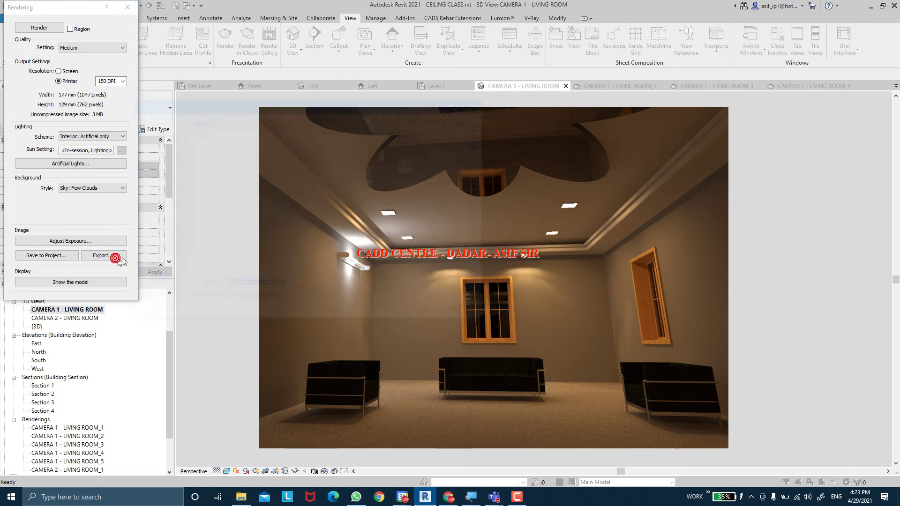
{"action": "left_click", "coordinate": [370, 288]}
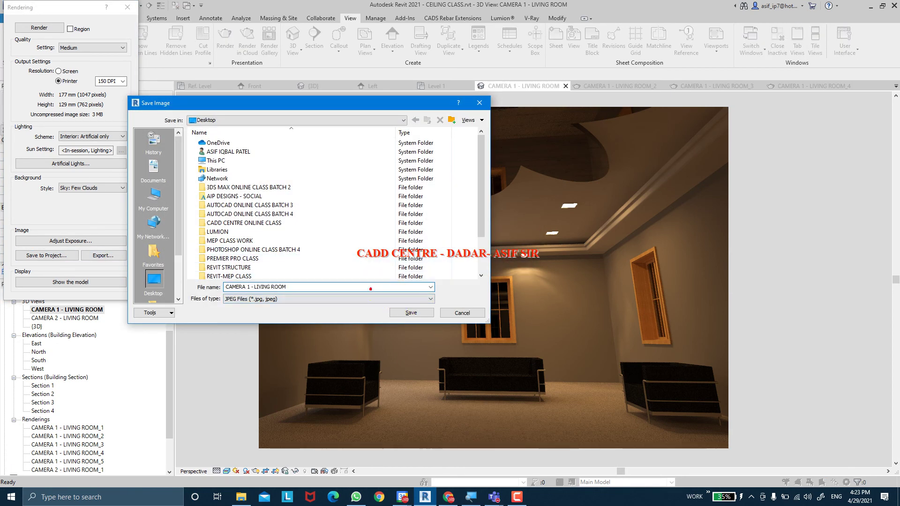
{"action": "key", "text": "Return"}
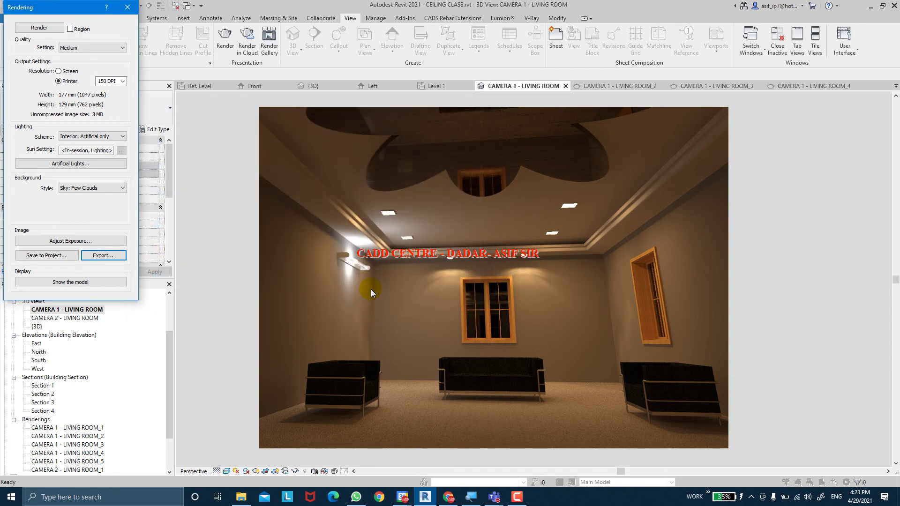
{"action": "left_click", "coordinate": [871, 6]}
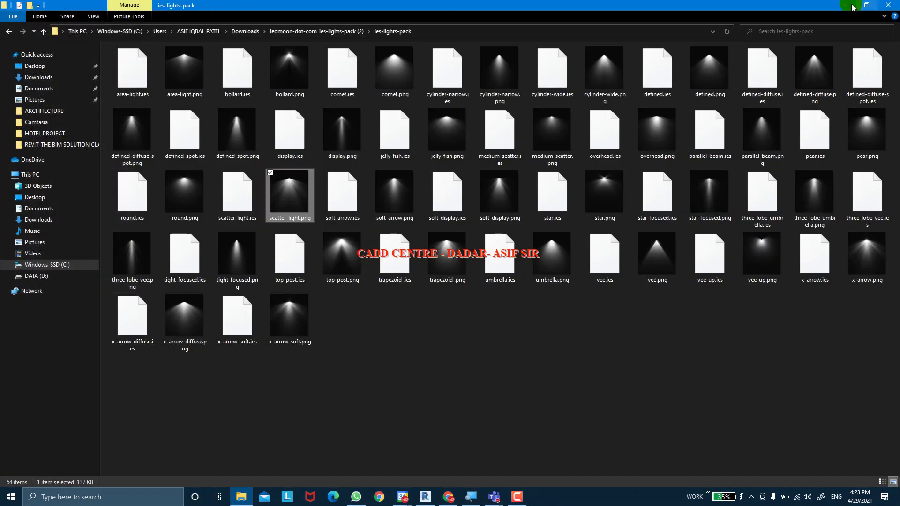
Step: Open the exported CAMERA 1 - LIVING ROOM1.jpg from the desktop in Windows Photo Viewer
{"action": "left_click", "coordinate": [851, 7]}
{"action": "left_click", "coordinate": [851, 7]}
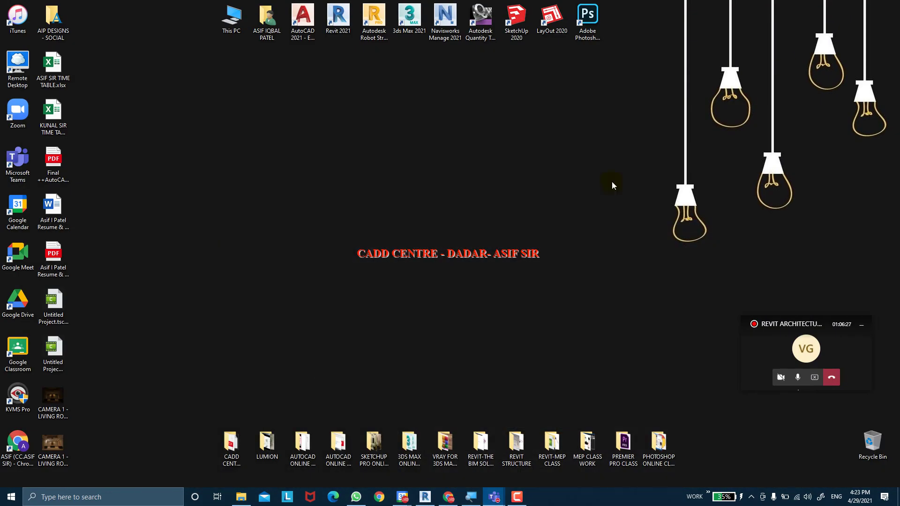
{"action": "double_click", "coordinate": [64, 404]}
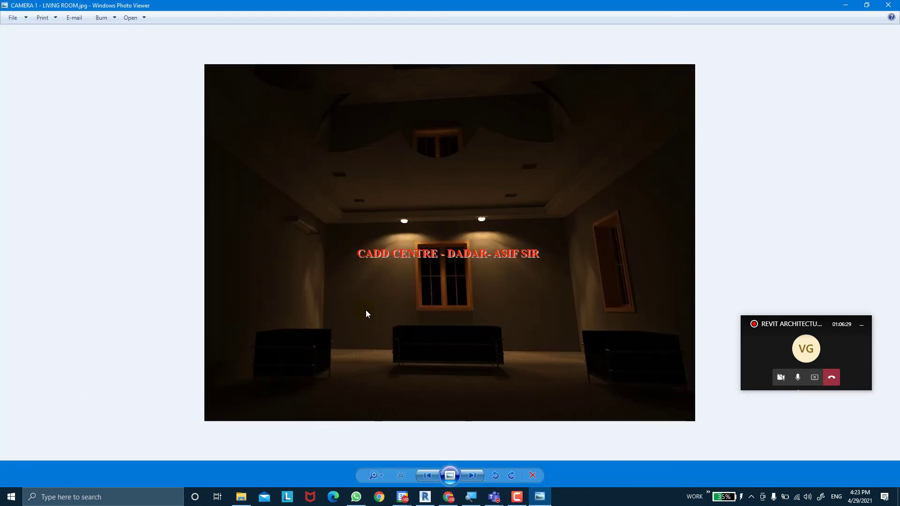
Step: Flip between the darker and brighter living room renders to compare them
{"action": "left_click", "coordinate": [467, 477]}
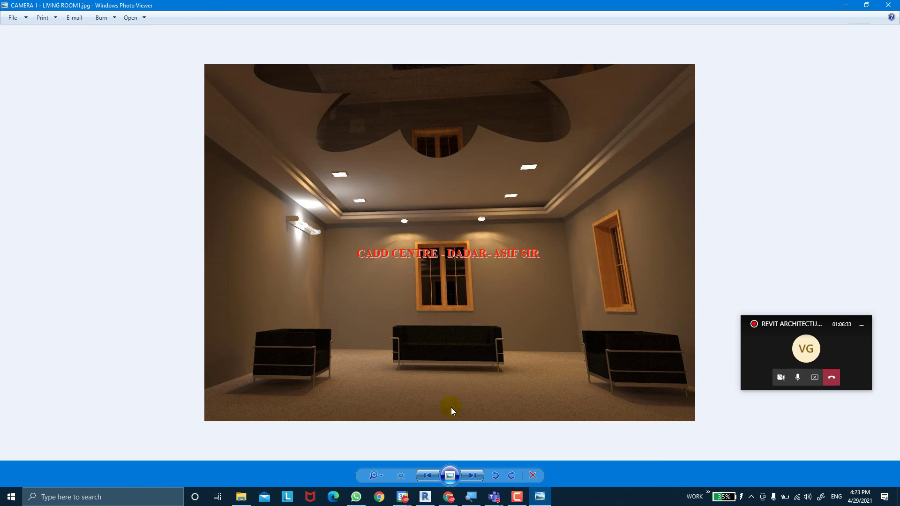
{"action": "left_click", "coordinate": [427, 475]}
{"action": "left_click", "coordinate": [471, 476]}
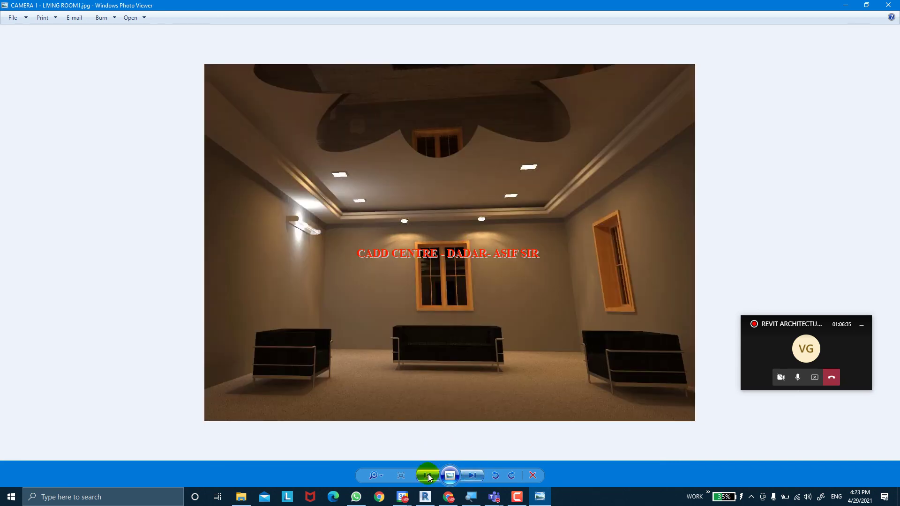
{"action": "left_click", "coordinate": [427, 475]}
{"action": "left_click", "coordinate": [472, 476]}
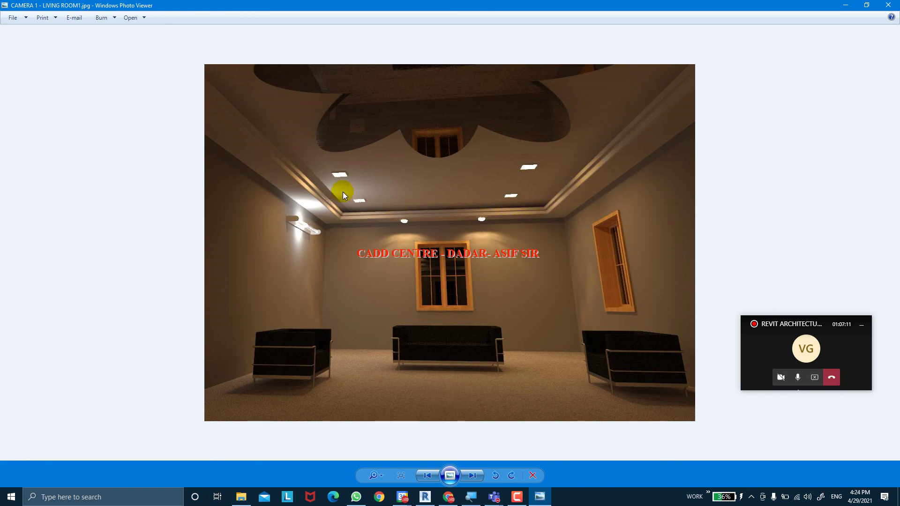
{"action": "left_click", "coordinate": [494, 496]}
Step: Bring the Teams class meeting forward and send a thumbs-up reaction
{"action": "left_click", "coordinate": [507, 432]}
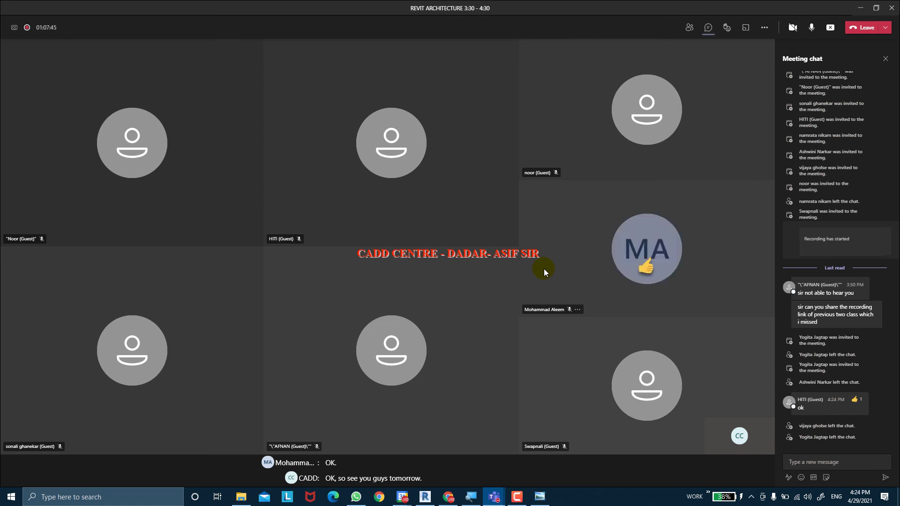
{"action": "left_click", "coordinate": [727, 27]}
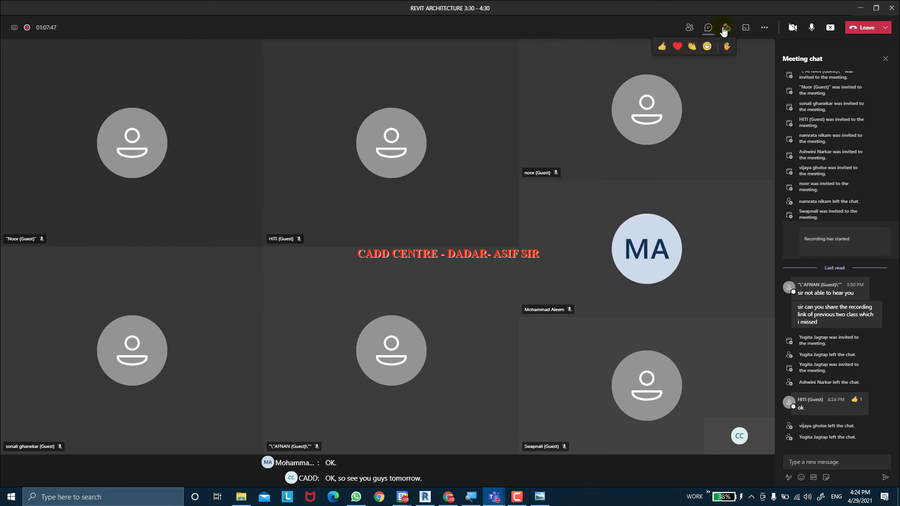
{"action": "left_click", "coordinate": [661, 47]}
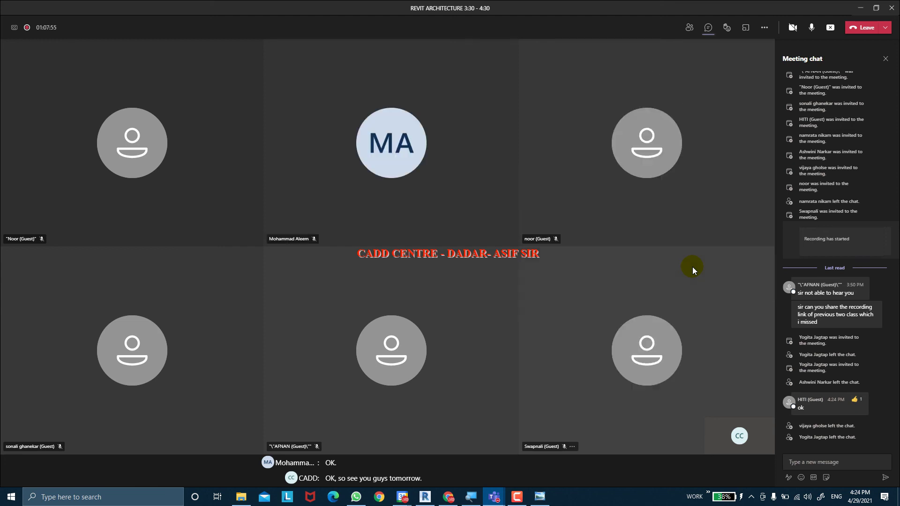
Step: Stop screen sharing and the meeting recording, then dismiss the recording-saved notice
{"action": "left_click", "coordinate": [831, 28]}
{"action": "left_click", "coordinate": [765, 27]}
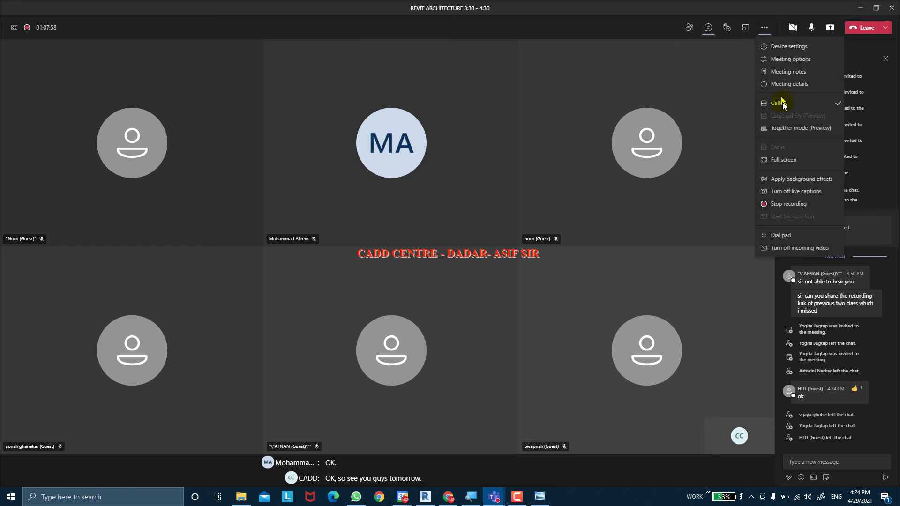
{"action": "left_click", "coordinate": [791, 204]}
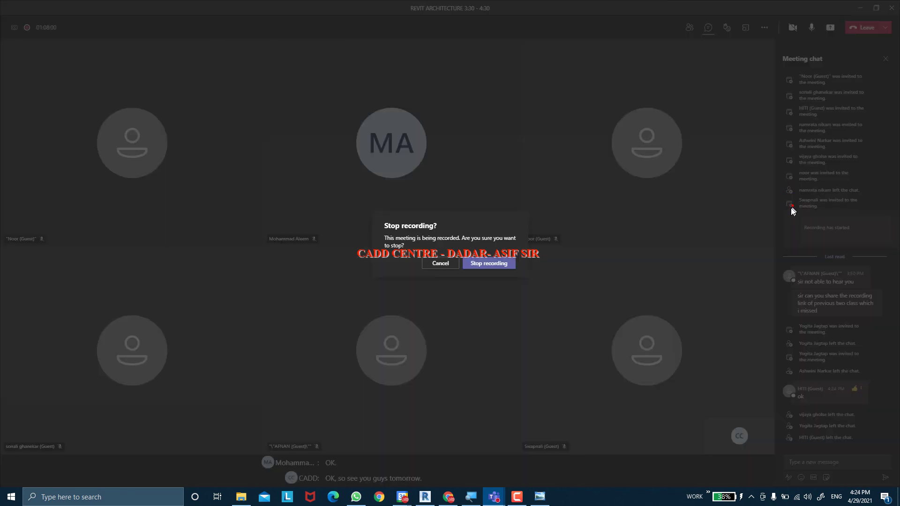
{"action": "left_click", "coordinate": [488, 265]}
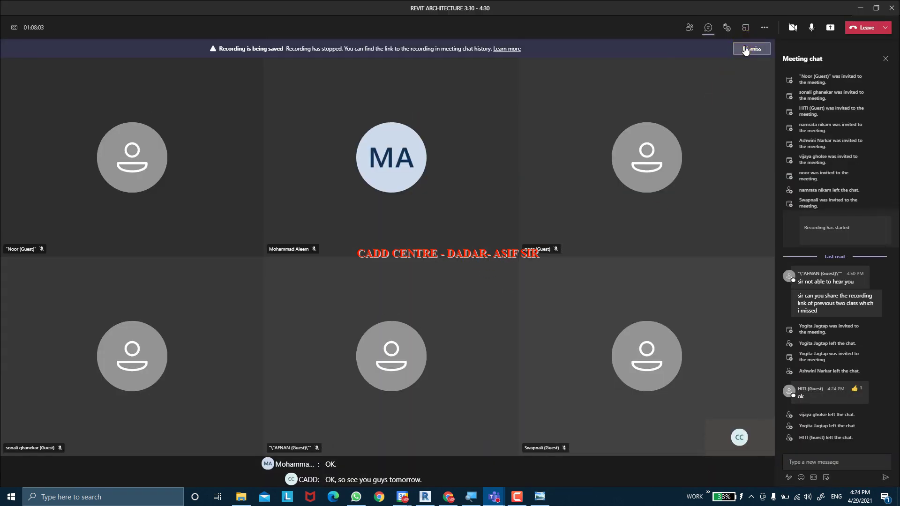
{"action": "left_click", "coordinate": [751, 49]}
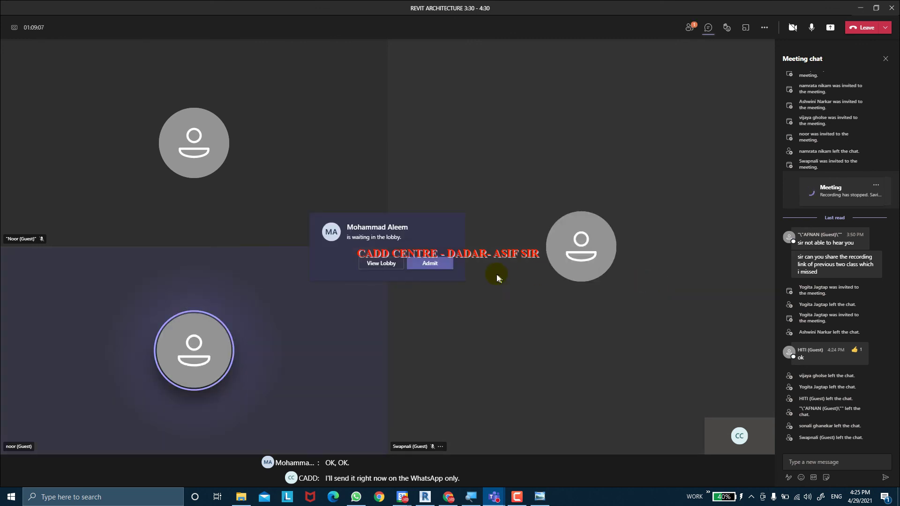
Step: Admit the waiting participant, then end the meeting for everyone and close the leftover windows
{"action": "left_click", "coordinate": [437, 264]}
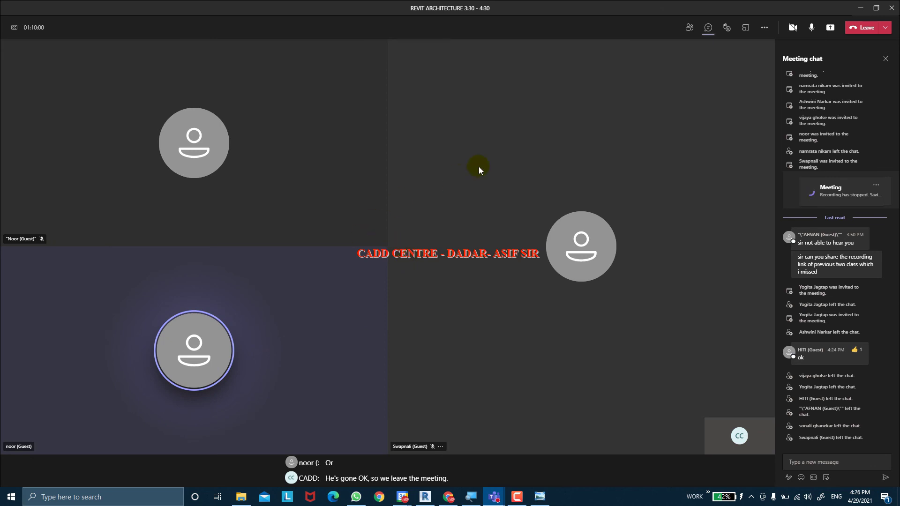
{"action": "left_click", "coordinate": [884, 30]}
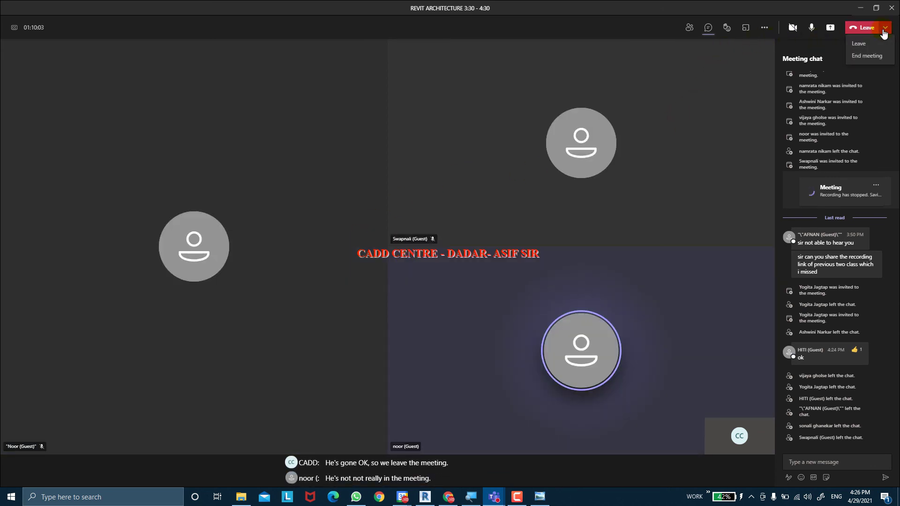
{"action": "left_click", "coordinate": [867, 56]}
{"action": "left_click", "coordinate": [498, 263]}
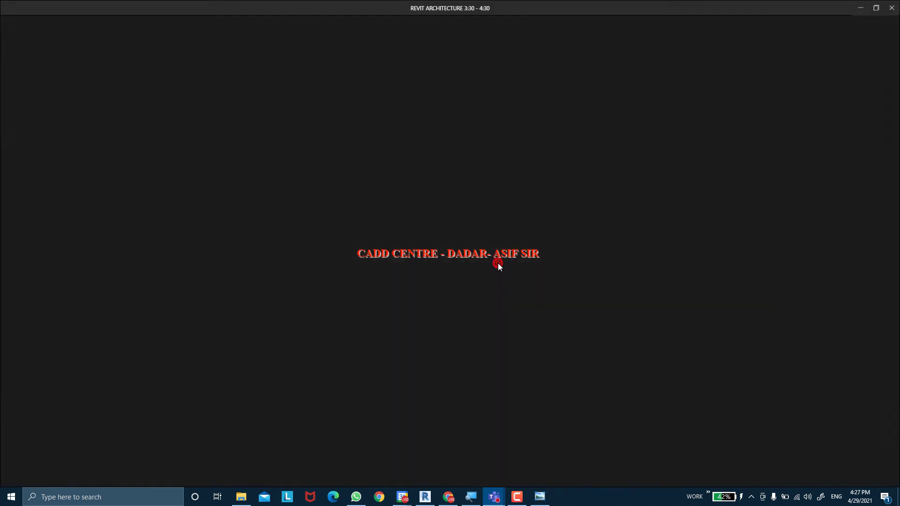
{"action": "left_click", "coordinate": [889, 5]}
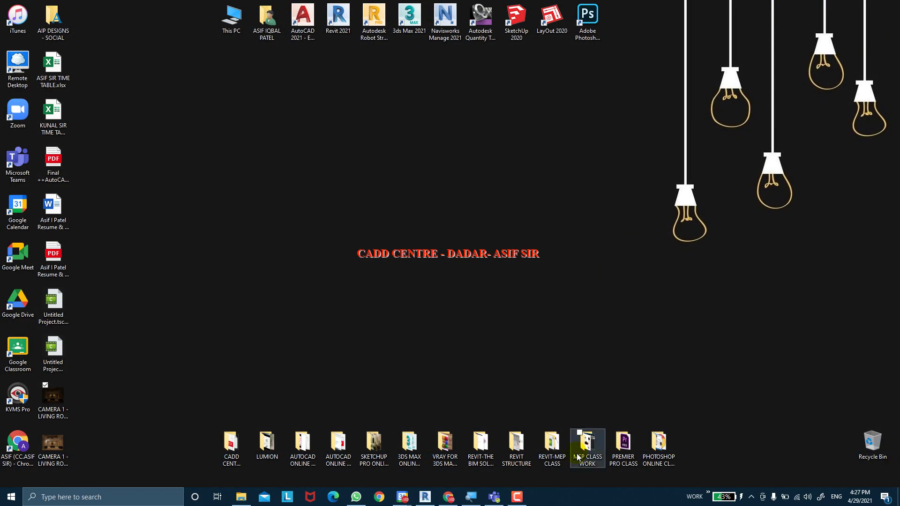
{"action": "left_click", "coordinate": [517, 496]}
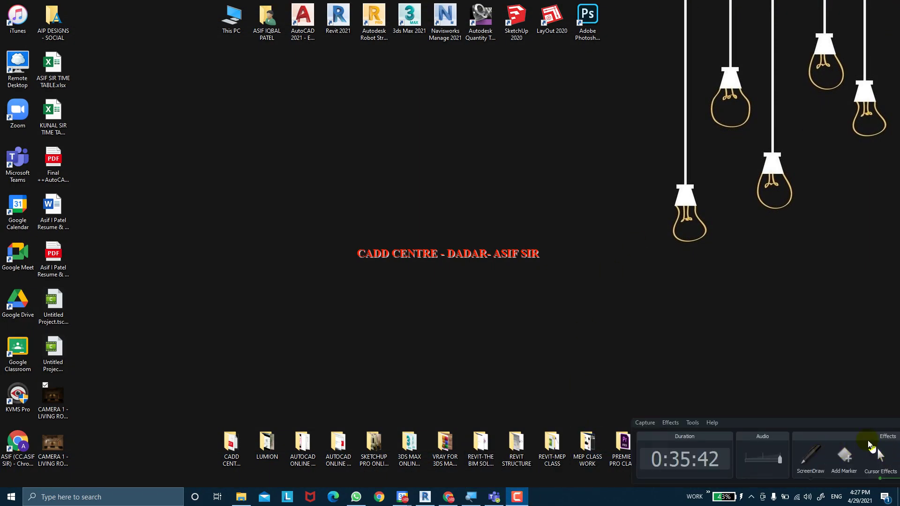